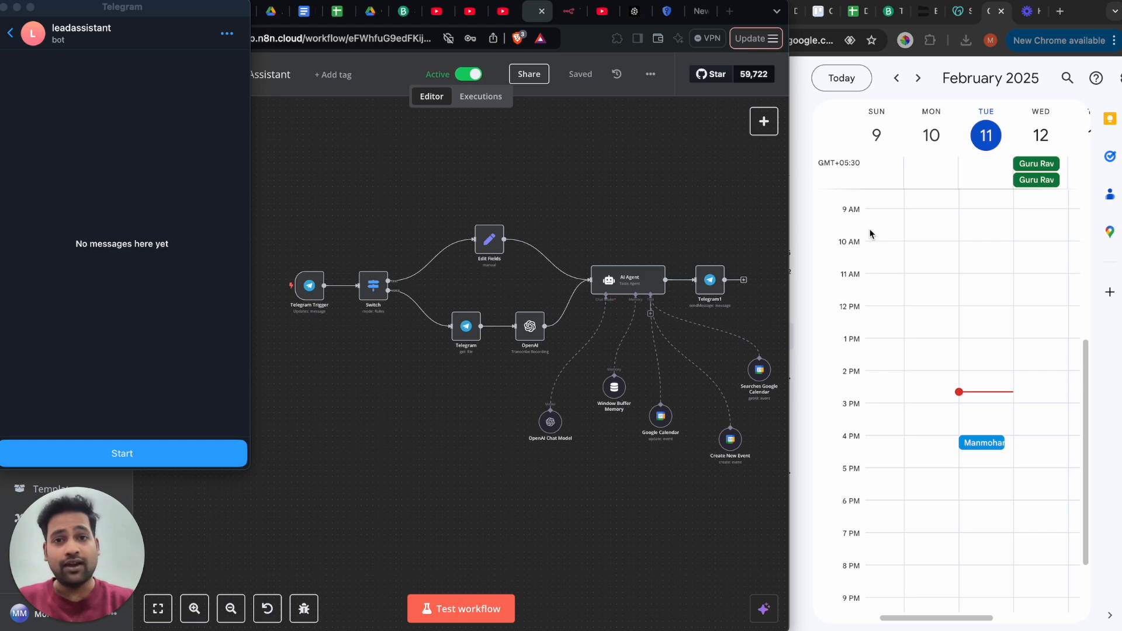
Start the leadassistant bot chat and ask it to create an event for tomorrow at 1pm named "Gym time"
{"action": "left_click", "coordinate": [112, 455]}
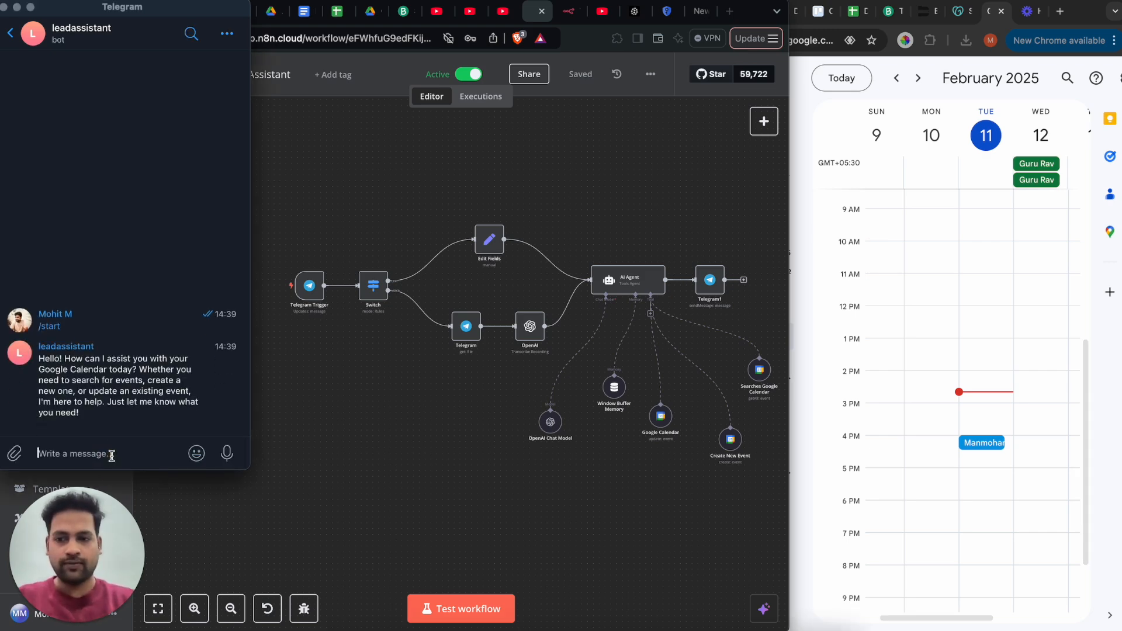
{"action": "type", "text": "Create"}
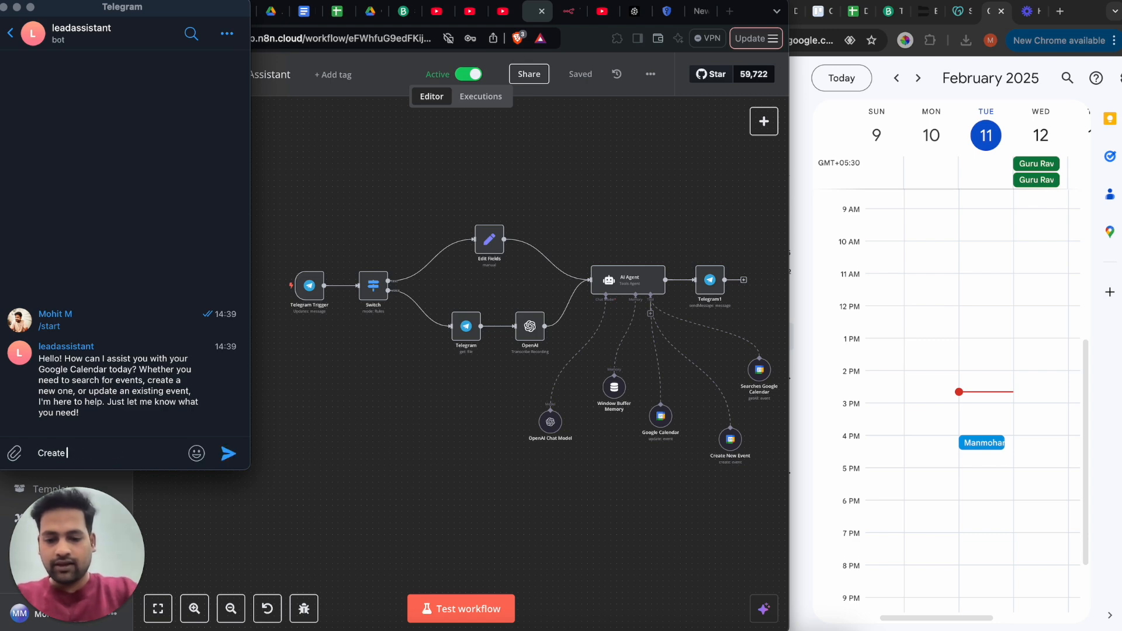
{"action": "type", "text": " me an event for tomm 1pm"}
{"action": "key", "text": "Return"}
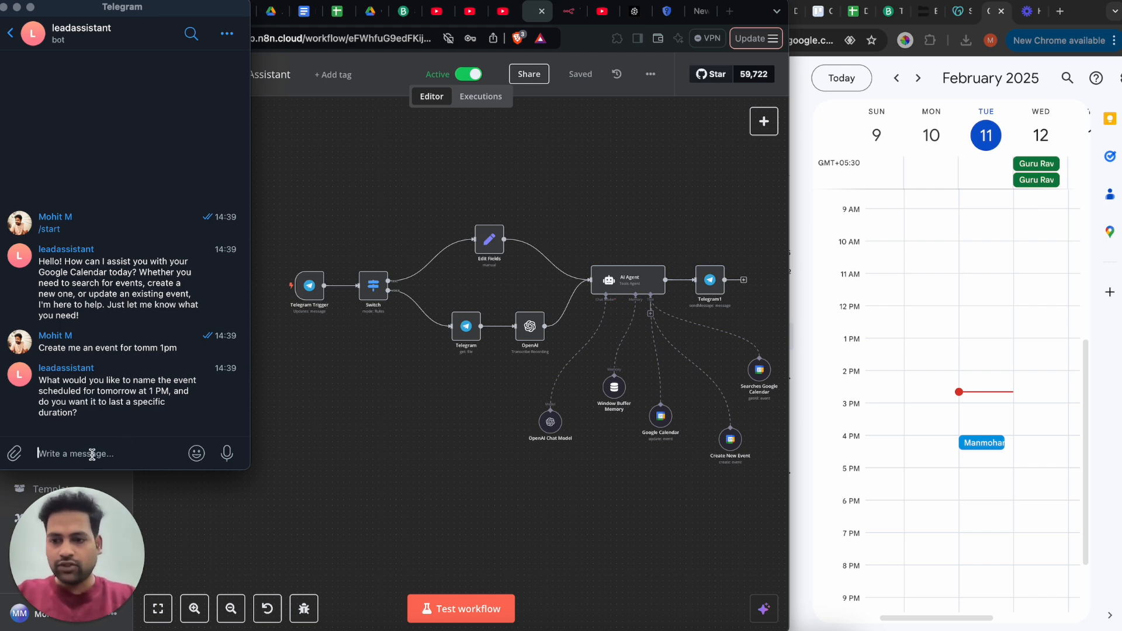
{"action": "type", "text": "Gym time"}
{"action": "key", "text": "Return"}
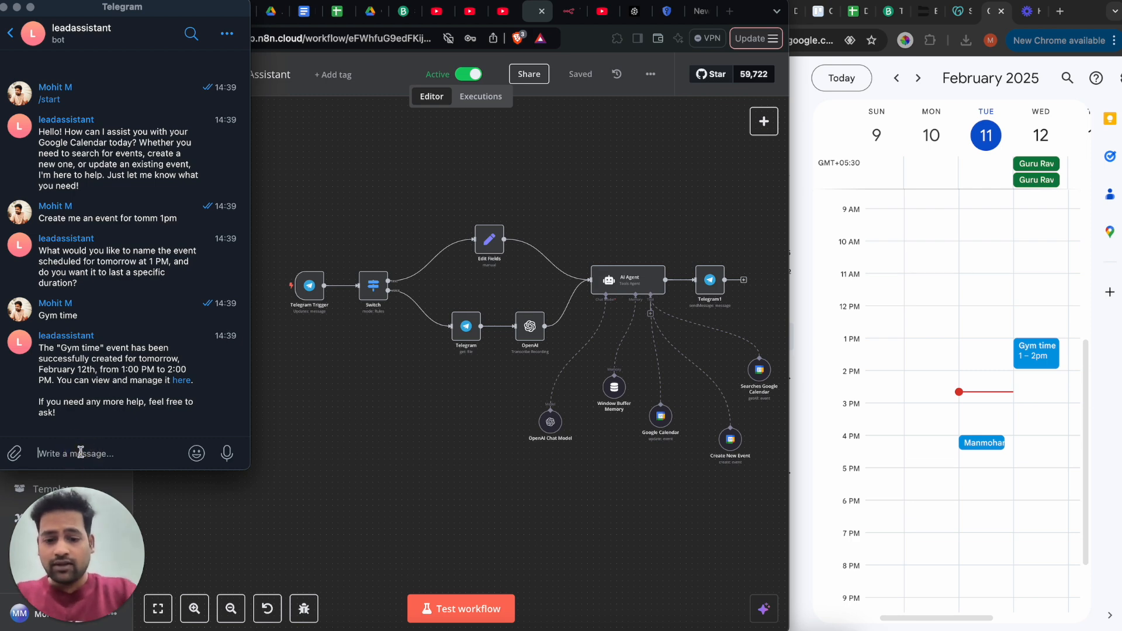
Tell the leadassistant bot to transfer the gym event to 2pm
{"action": "type", "text": "Transfer th"}
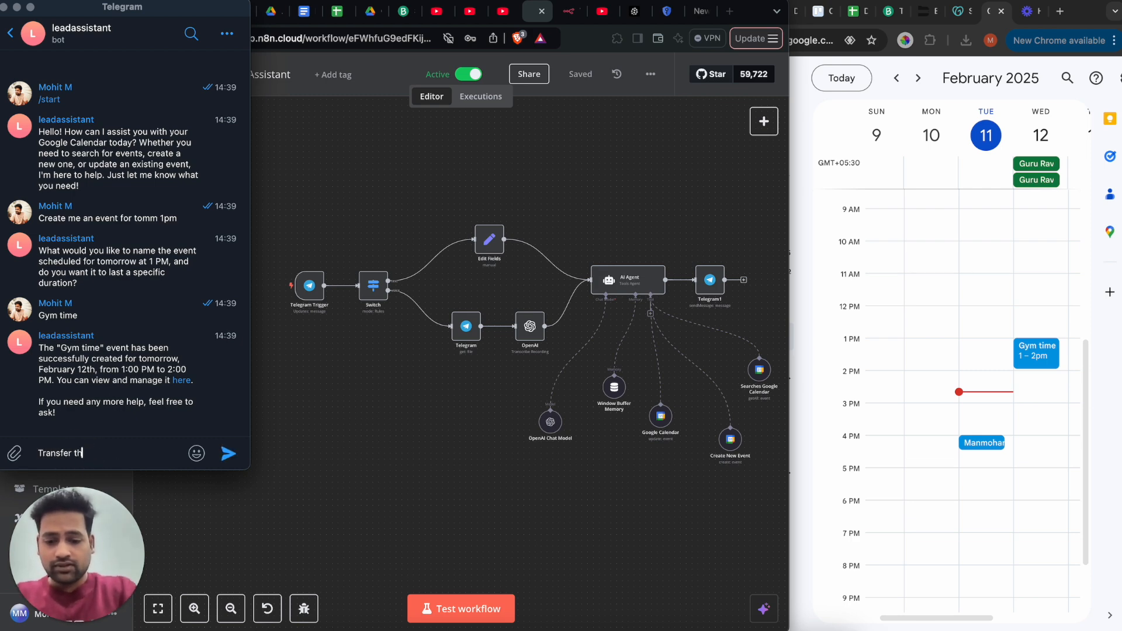
{"action": "type", "text": "is event to 2pm"}
{"action": "key", "text": "Return"}
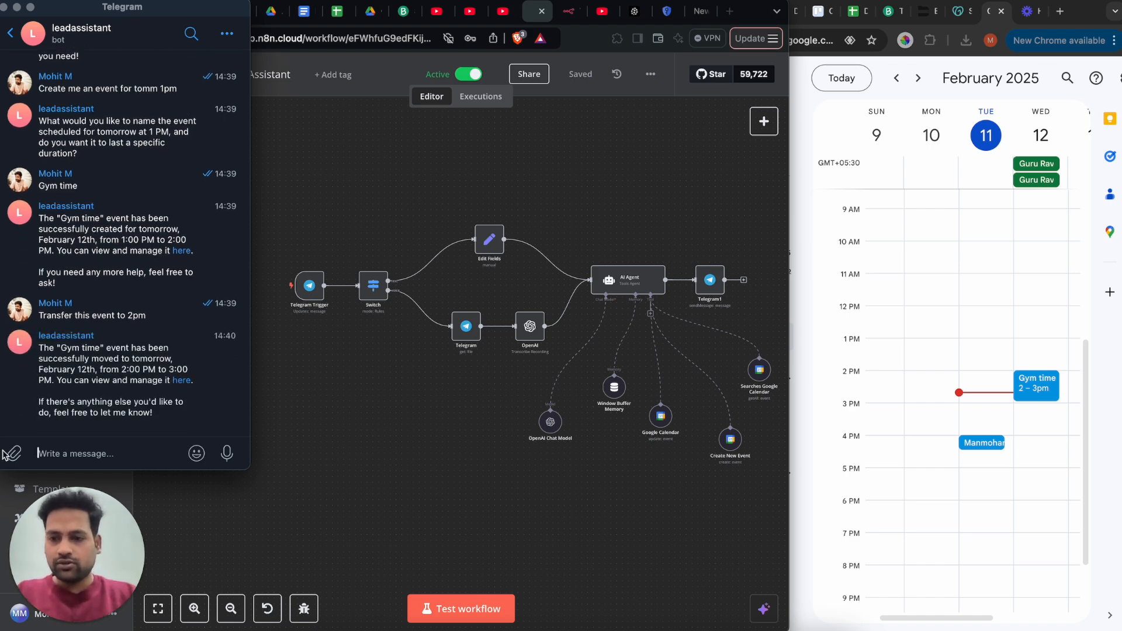
Ask the leadassistant bot for tomorrow's schedule and compare its answer with the events in Google Calendar
{"action": "type", "text": "What is"}
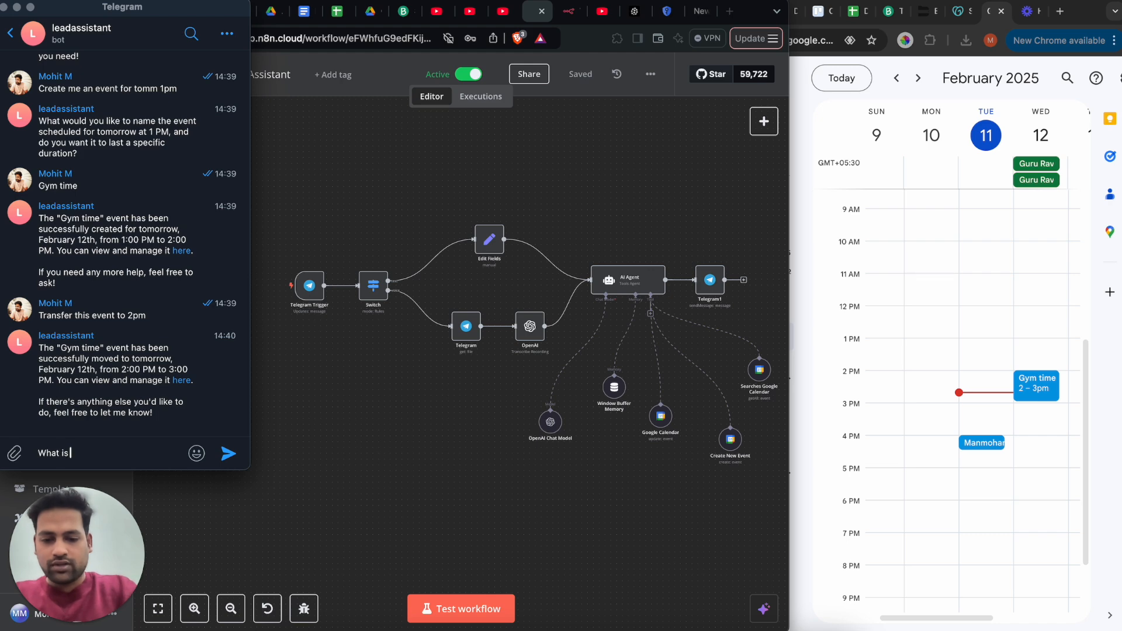
{"action": "type", "text": " my schedule for tomm"}
{"action": "key", "text": "Return"}
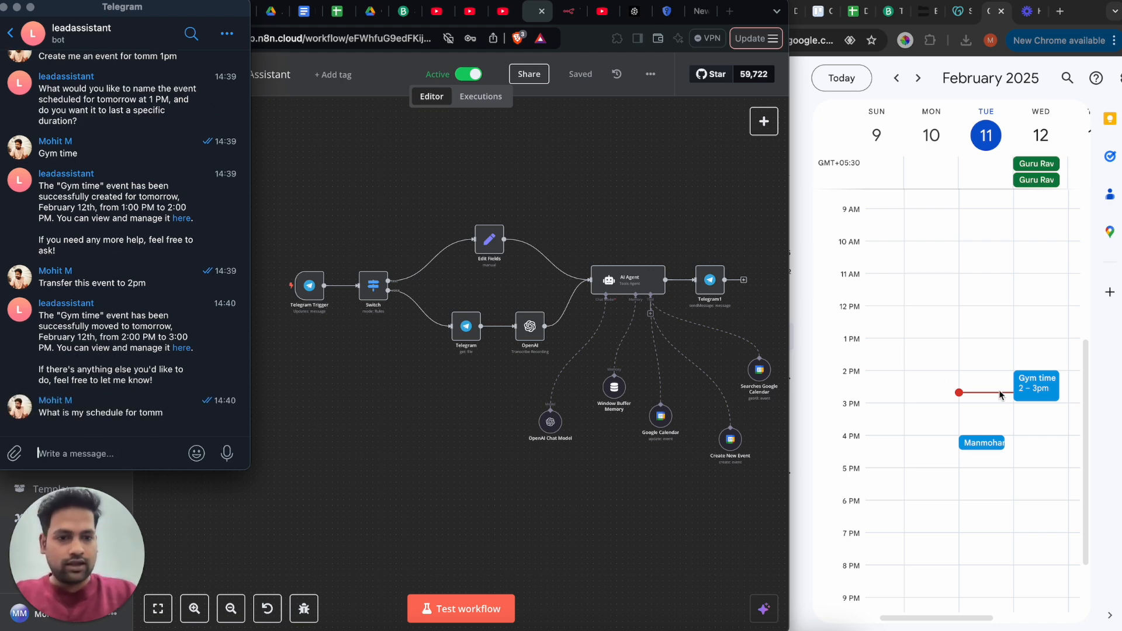
{"action": "scroll", "coordinate": [999, 394], "scroll_direction": "down", "scroll_amount": 3}
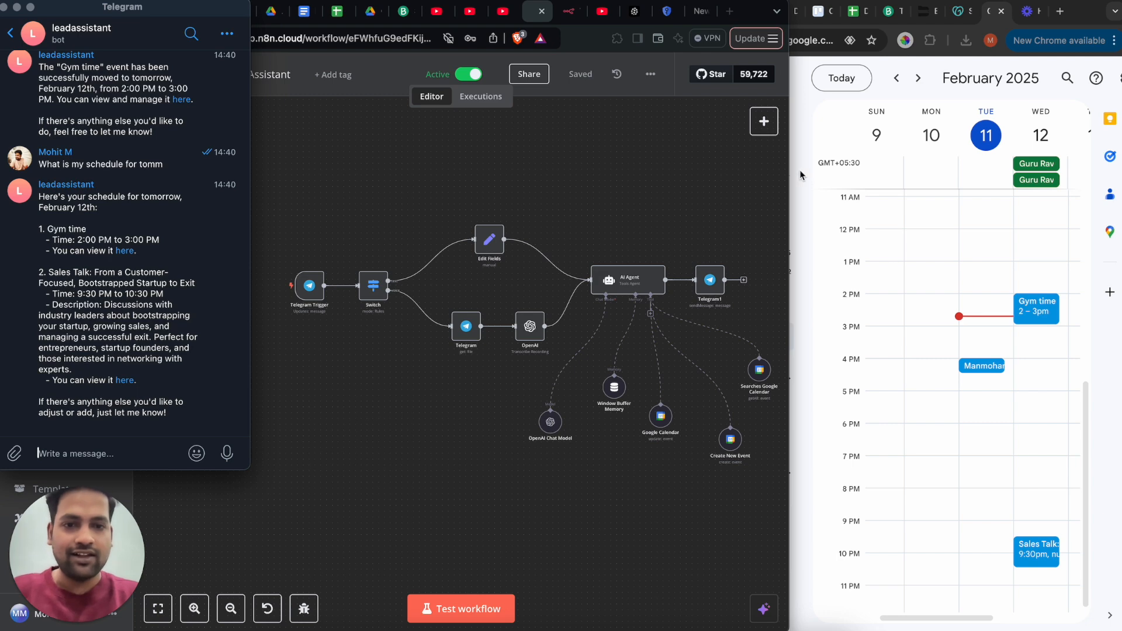
Switch to n8n, widen its window across the screen and create a new workflow in the Personal project
{"action": "left_click", "coordinate": [678, 169]}
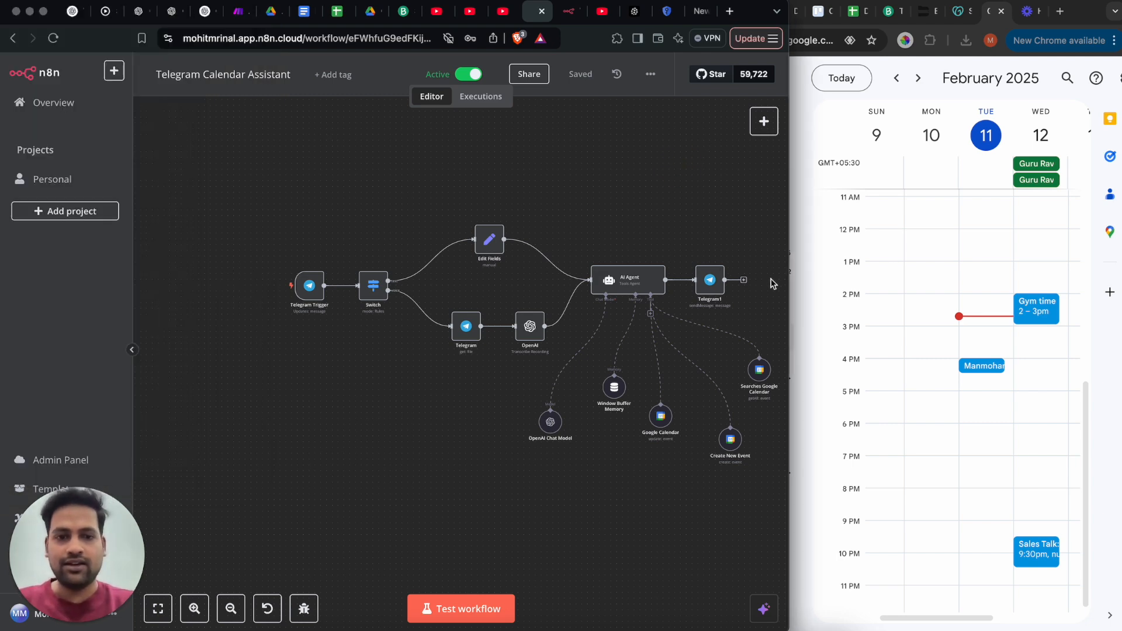
{"action": "left_click", "coordinate": [930, 294]}
{"action": "left_click_drag", "start_coordinate": [930, 294], "coordinate": [1120, 276]}
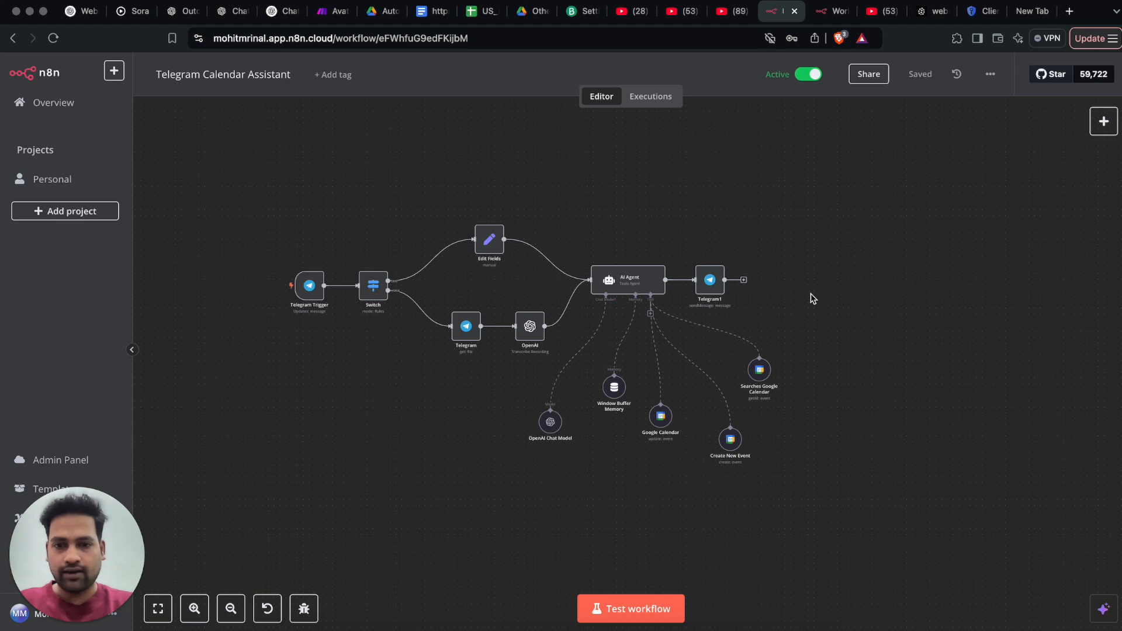
{"action": "left_click", "coordinate": [835, 9]}
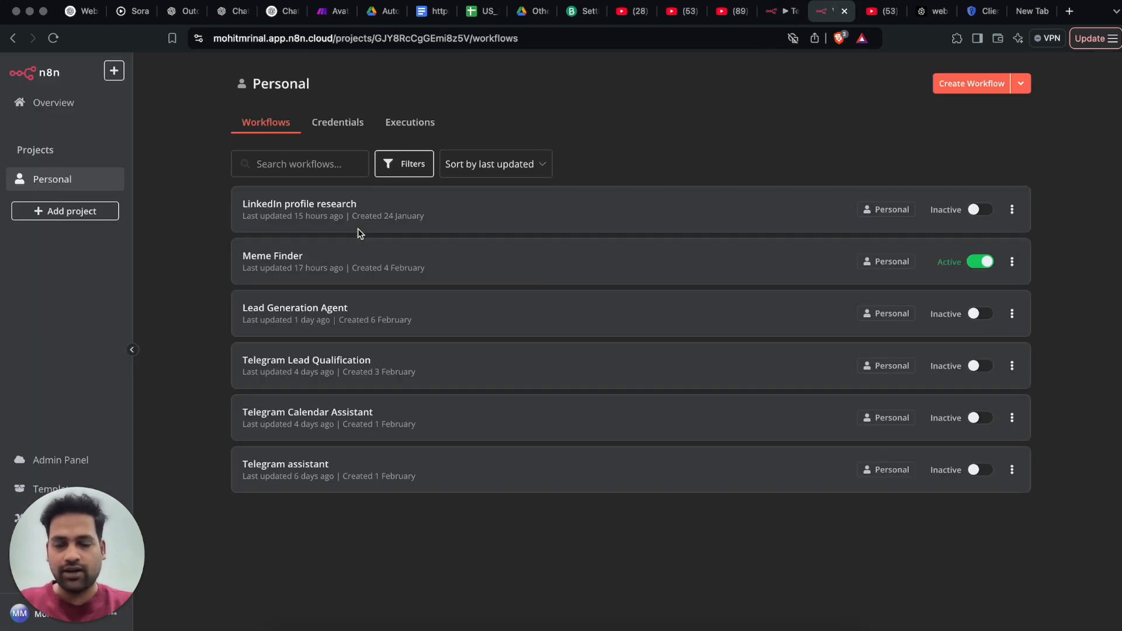
{"action": "left_click", "coordinate": [951, 87]}
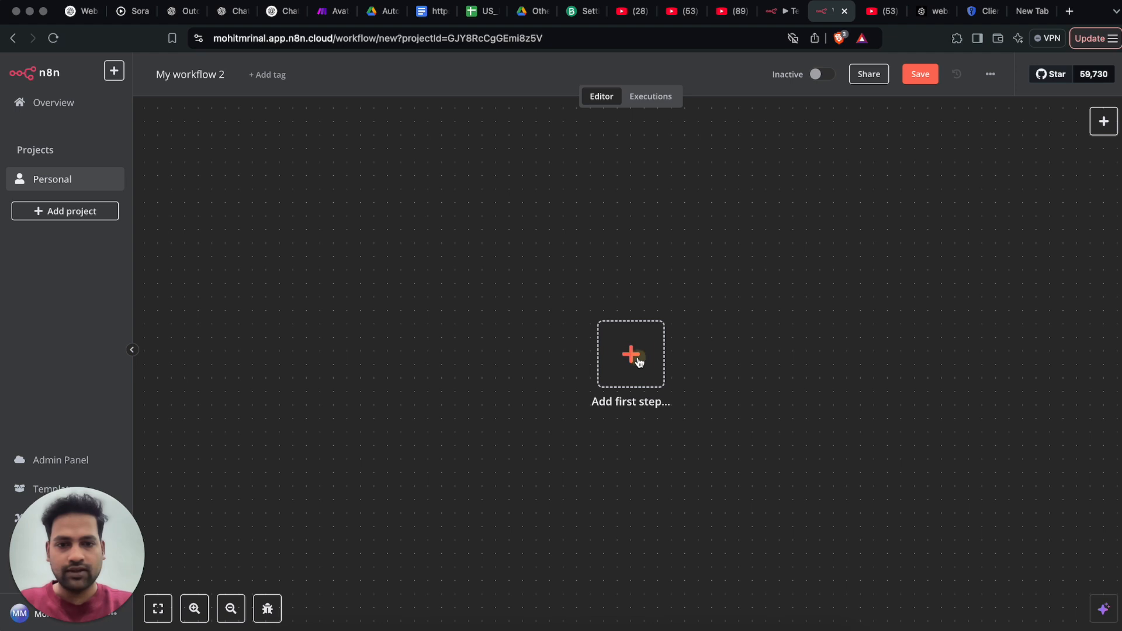
Add a Telegram trigger that fires on message as the workflow's first step
{"action": "left_click", "coordinate": [633, 357]}
{"action": "type", "text": "tele"}
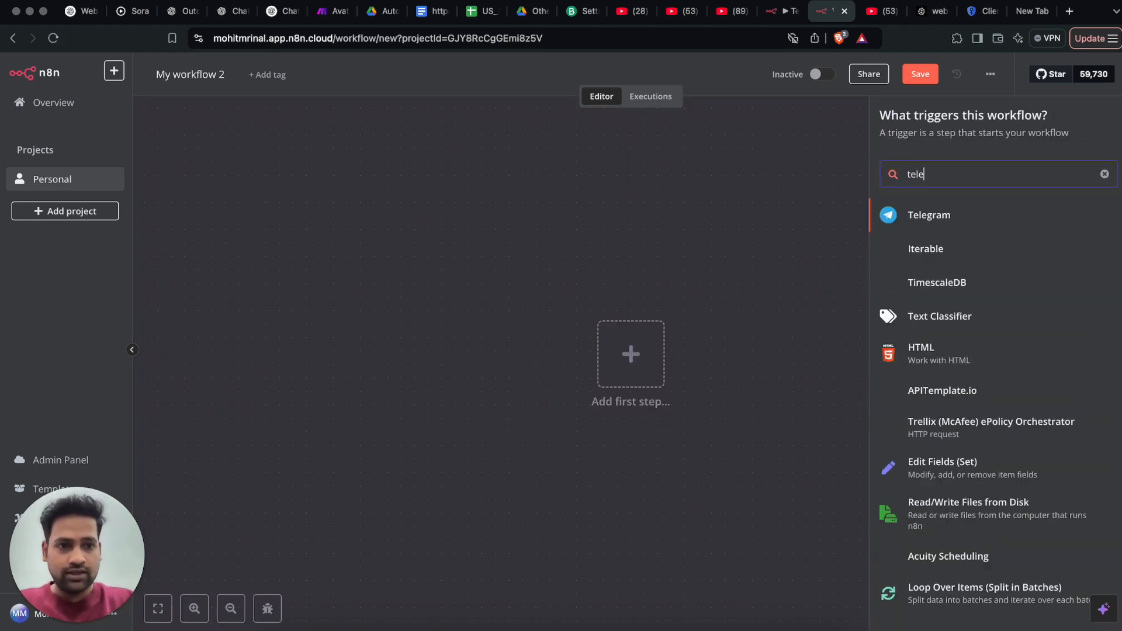
{"action": "left_click", "coordinate": [919, 218]}
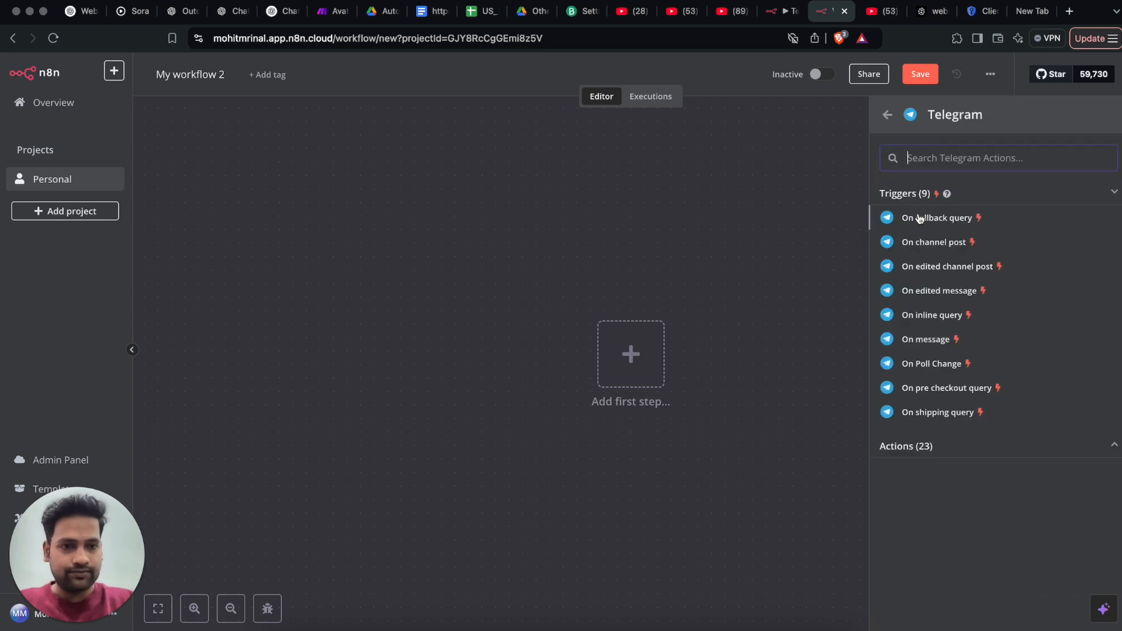
{"action": "left_click", "coordinate": [934, 340]}
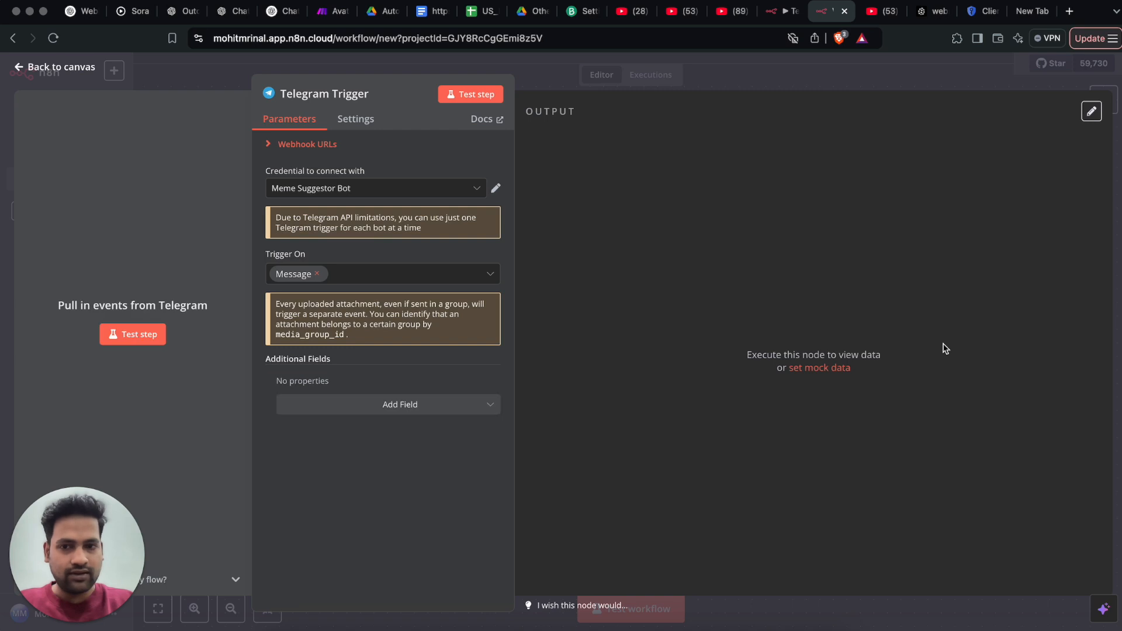
Switch to Telegram, open the BotFather chat and request a new bot with the /newbot command
{"action": "left_click", "coordinate": [448, 189]}
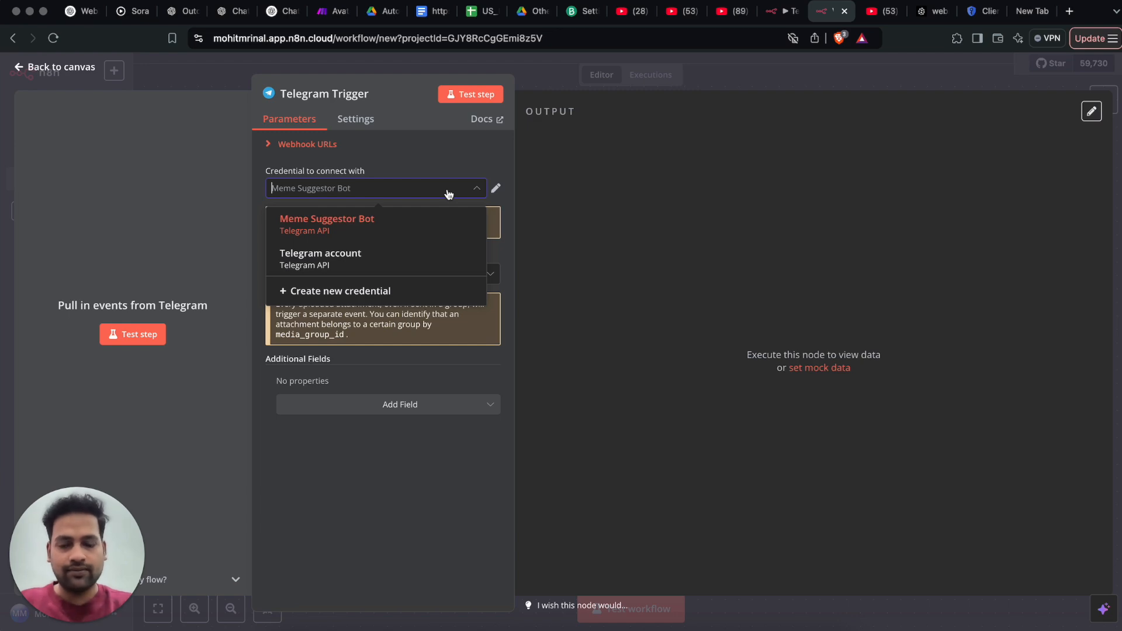
{"action": "key", "text": "super+Tab"}
{"action": "left_click", "coordinate": [15, 38]}
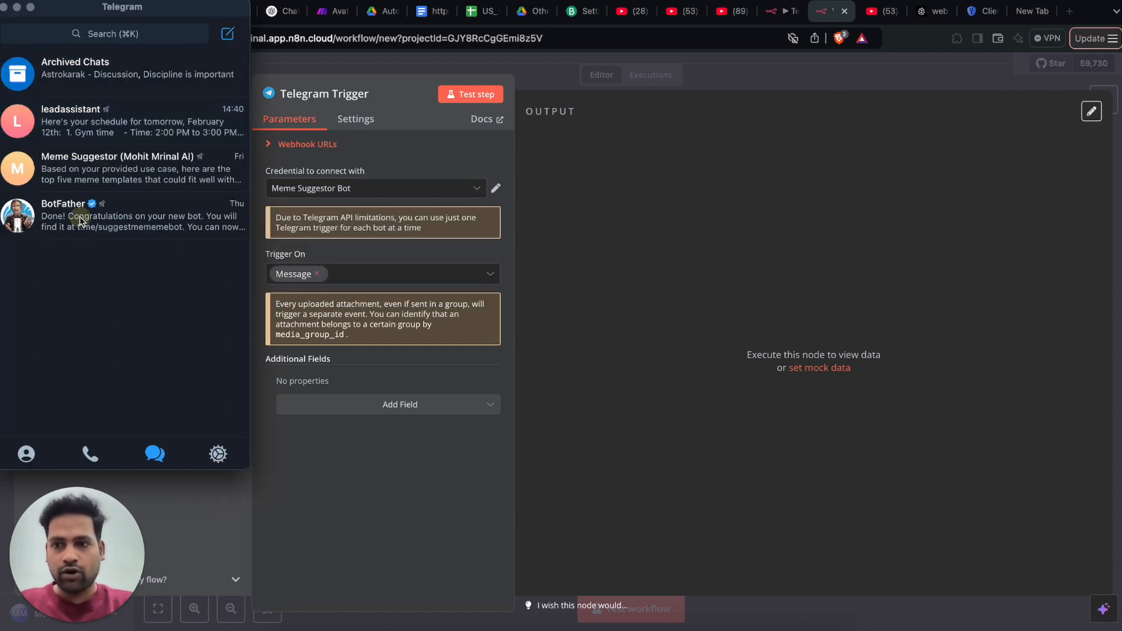
{"action": "left_click", "coordinate": [80, 217]}
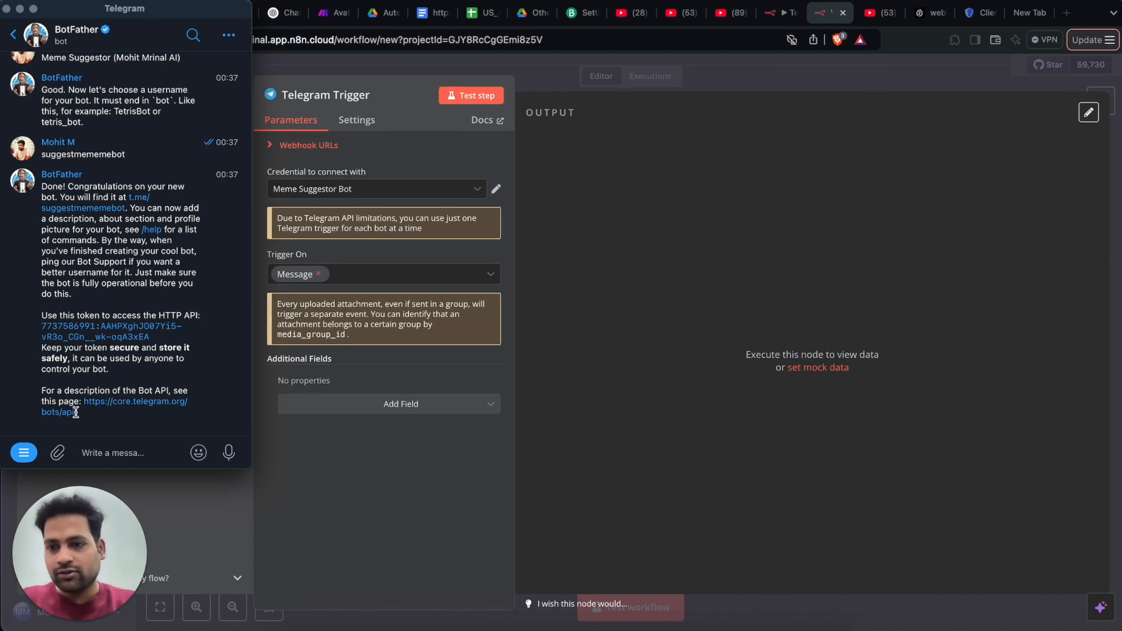
{"action": "scroll", "coordinate": [145, 378], "scroll_direction": "up", "scroll_amount": 6}
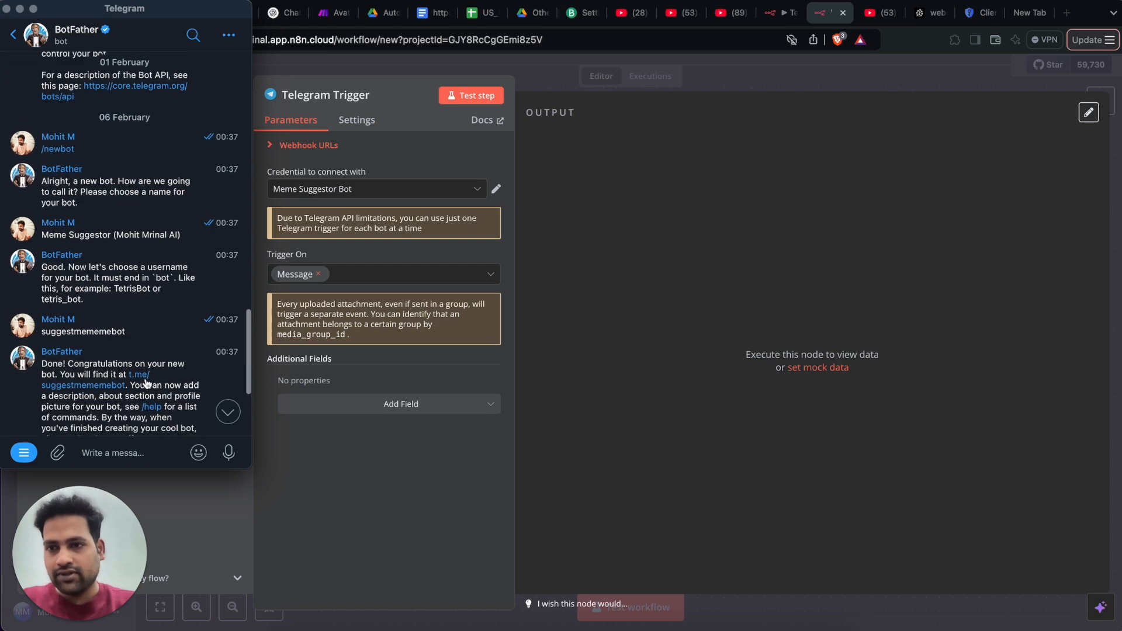
{"action": "scroll", "coordinate": [146, 379], "scroll_direction": "down", "scroll_amount": 3}
{"action": "scroll", "coordinate": [146, 378], "scroll_direction": "down", "scroll_amount": 5}
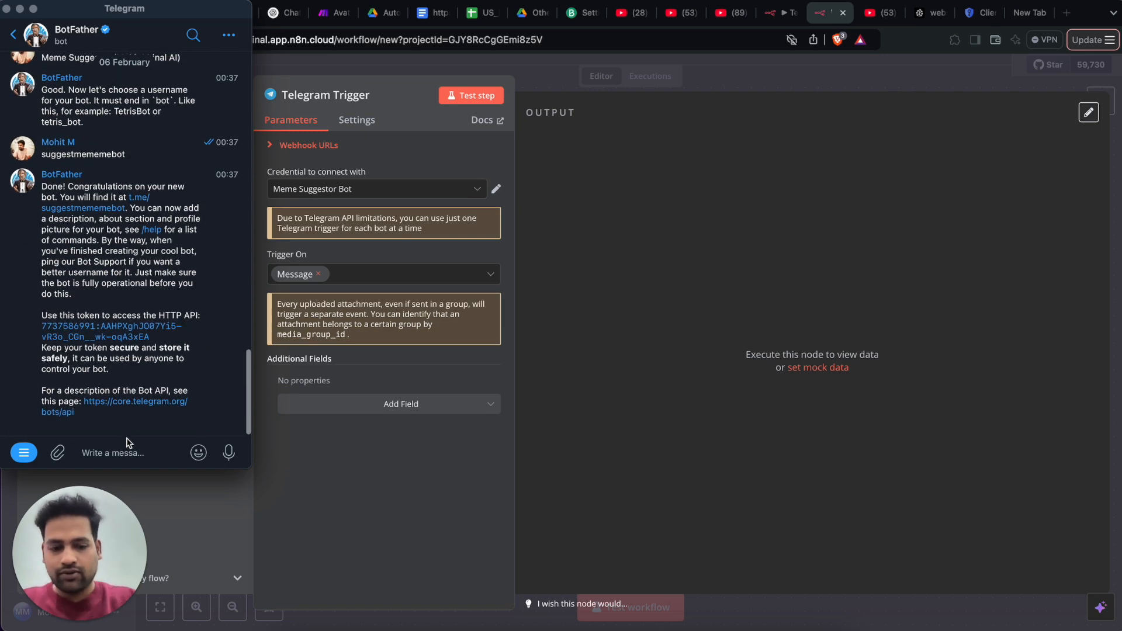
{"action": "type", "text": "/newbot"}
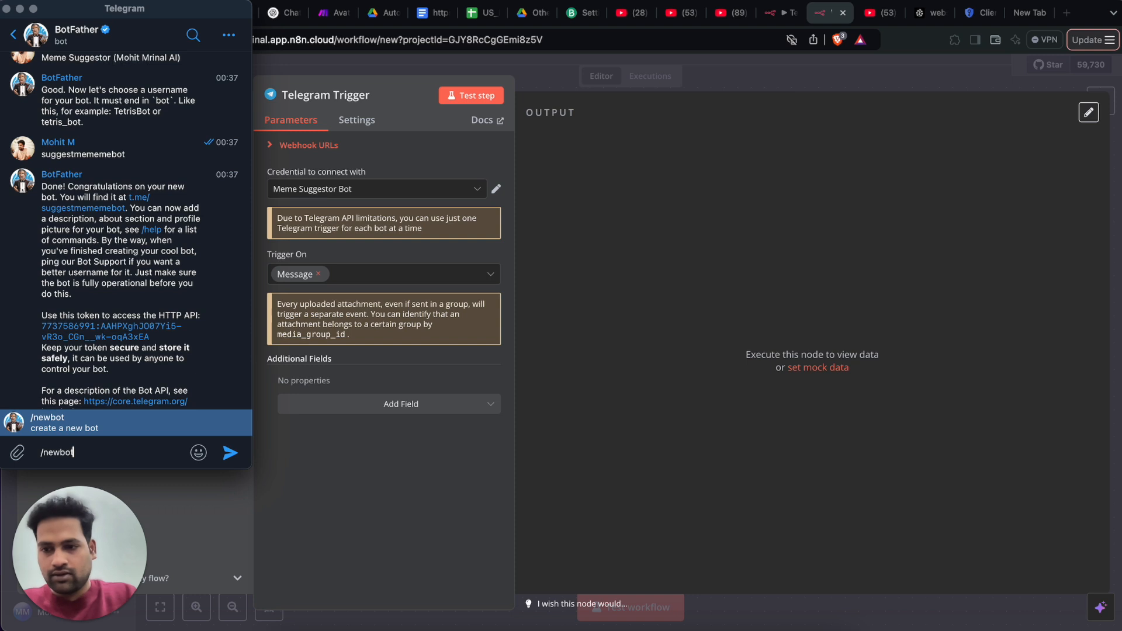
{"action": "key", "text": "Return"}
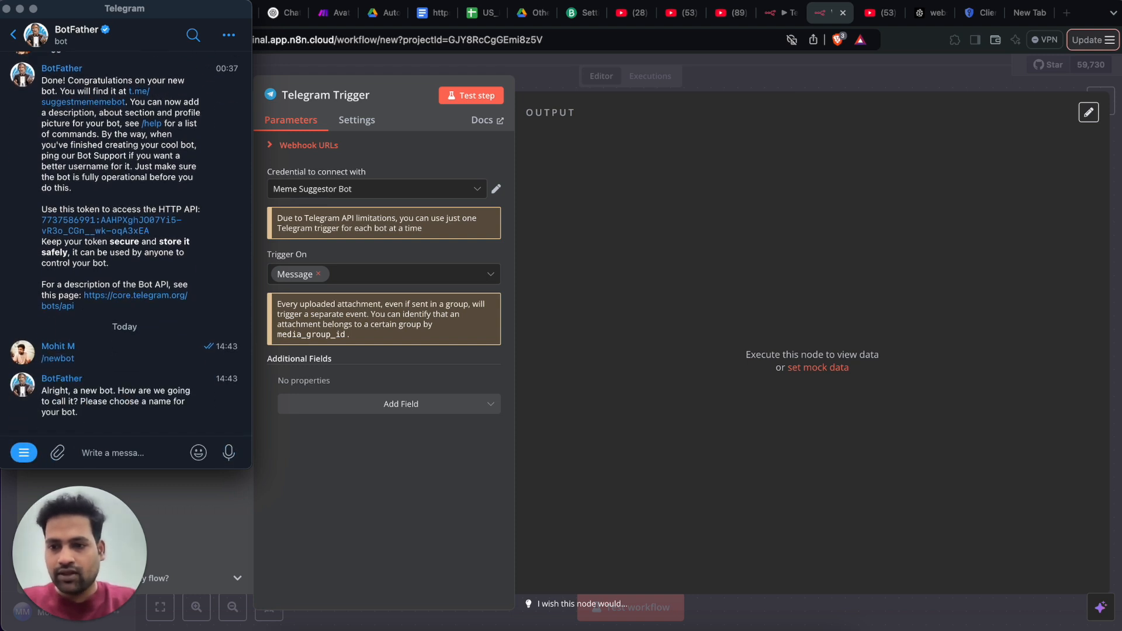
Name the new bot "n8n YouTube tutorial" and give it a unique username ending in "tutorialbot"
{"action": "type", "text": "n8n YouTube tutorial"}
{"action": "key", "text": "Return"}
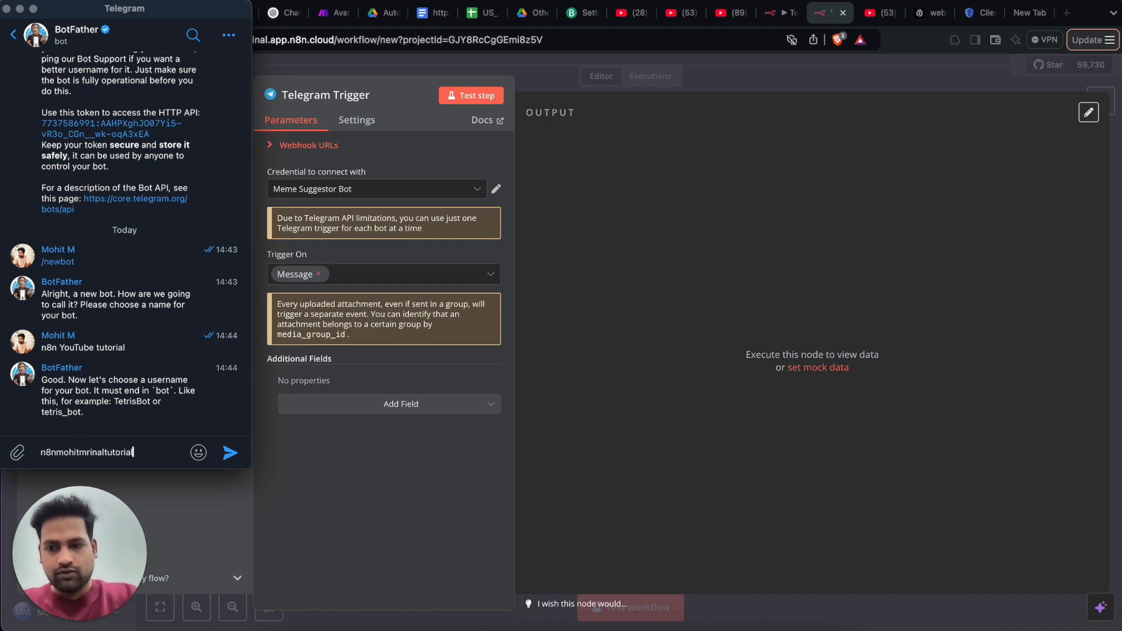
{"action": "type", "text": "ot"}
{"action": "key", "text": "Return"}
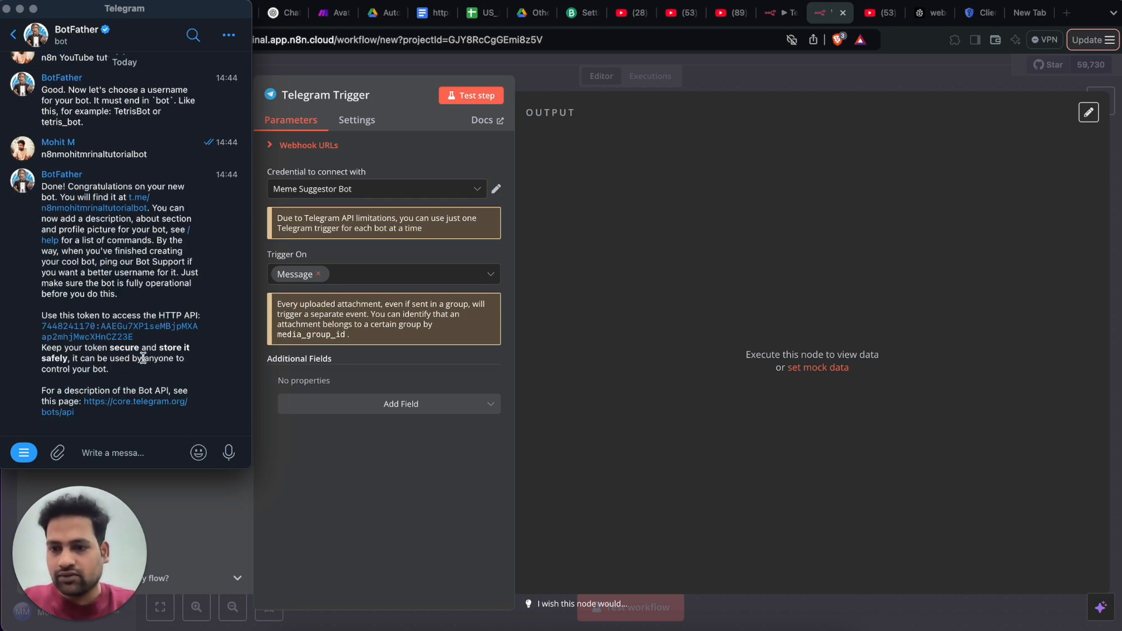
Copy the new bot's access token from BotFather and save it in a new Telegram credential for the n8n trigger
{"action": "left_click_drag", "start_coordinate": [137, 338], "coordinate": [42, 333]}
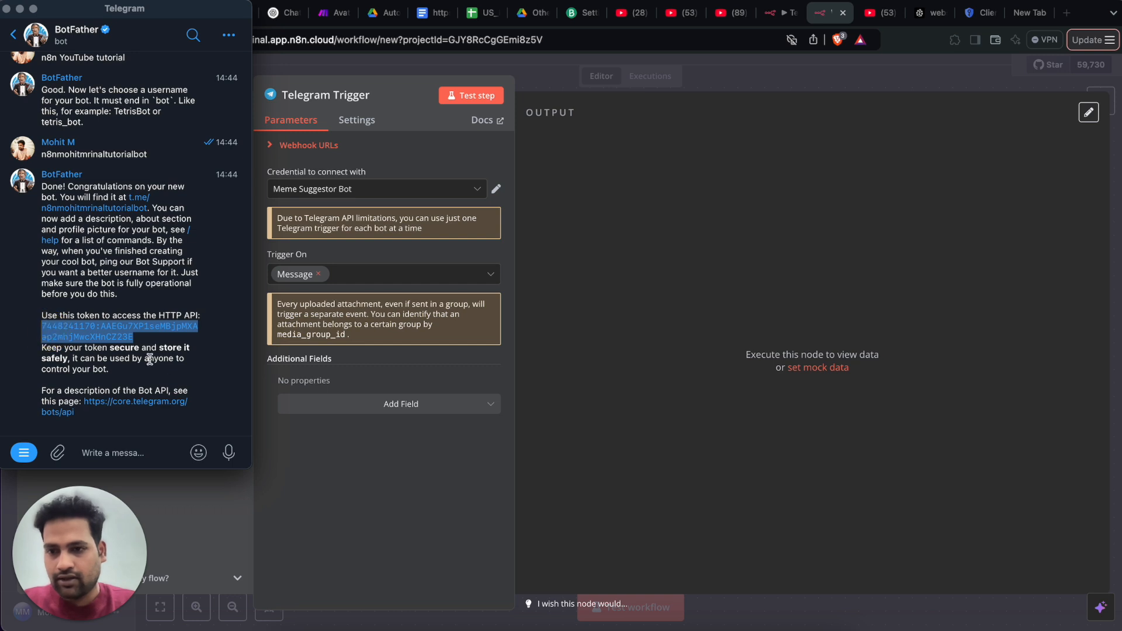
{"action": "left_click", "coordinate": [650, 331]}
{"action": "left_click", "coordinate": [459, 192]}
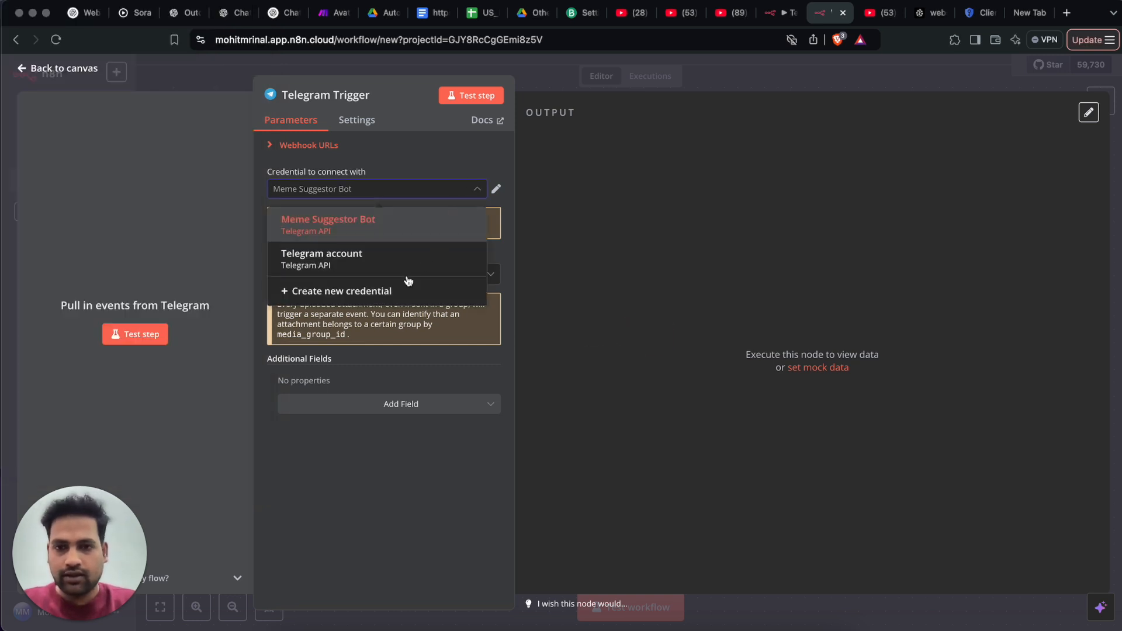
{"action": "left_click", "coordinate": [377, 290]}
{"action": "left_click", "coordinate": [452, 287]}
{"action": "key", "text": "super+v"}
{"action": "left_click", "coordinate": [900, 125]}
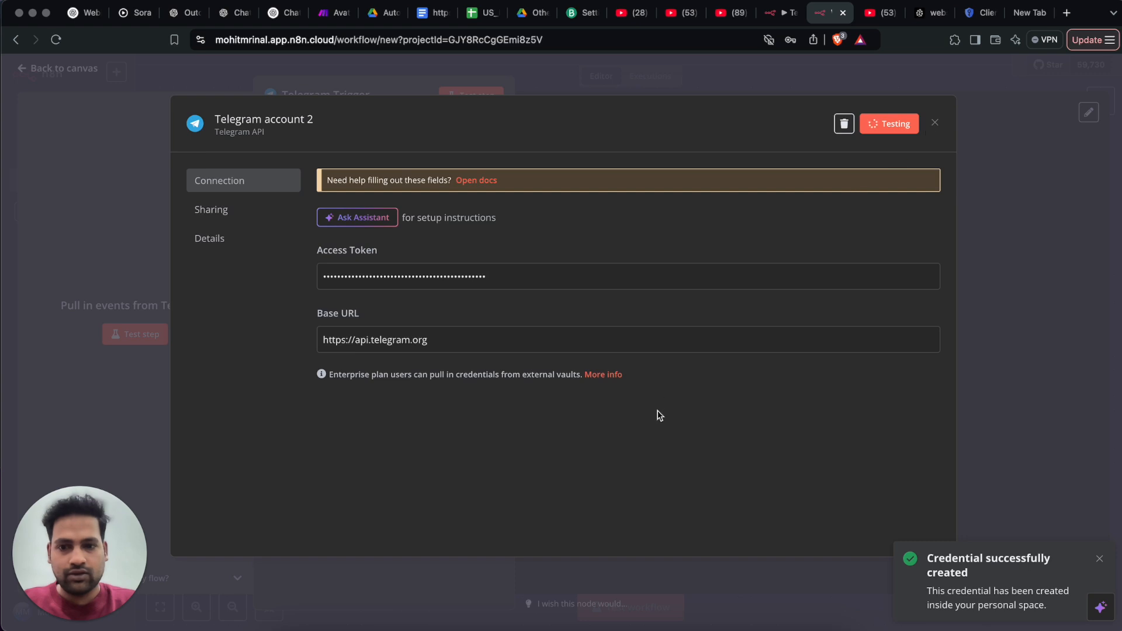
{"action": "left_click", "coordinate": [769, 618]}
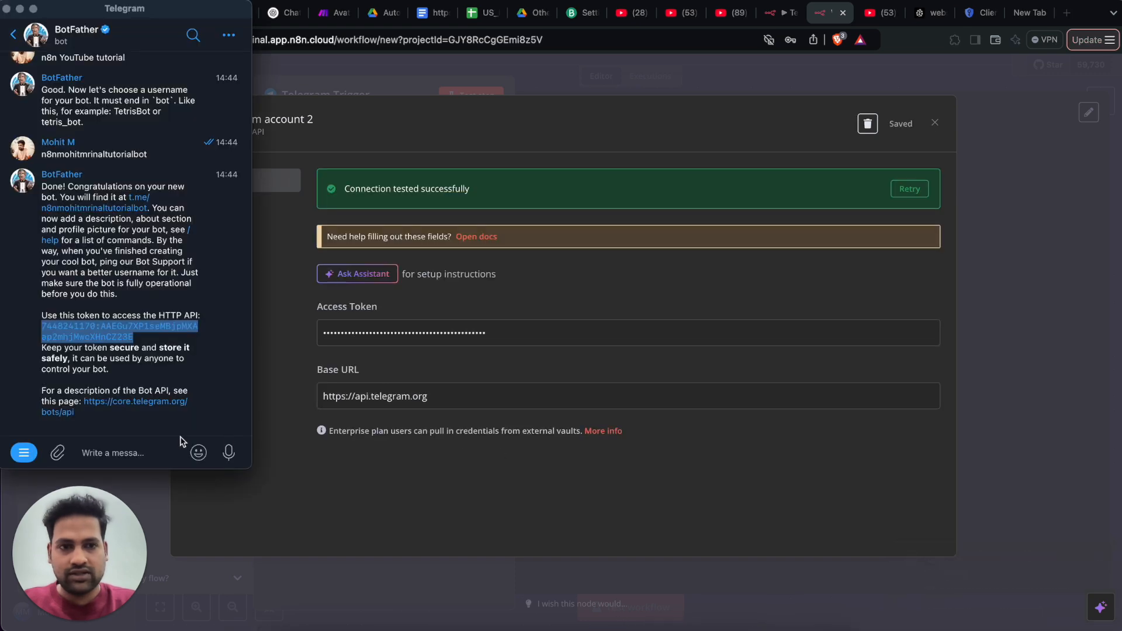
{"action": "left_click", "coordinate": [833, 267]}
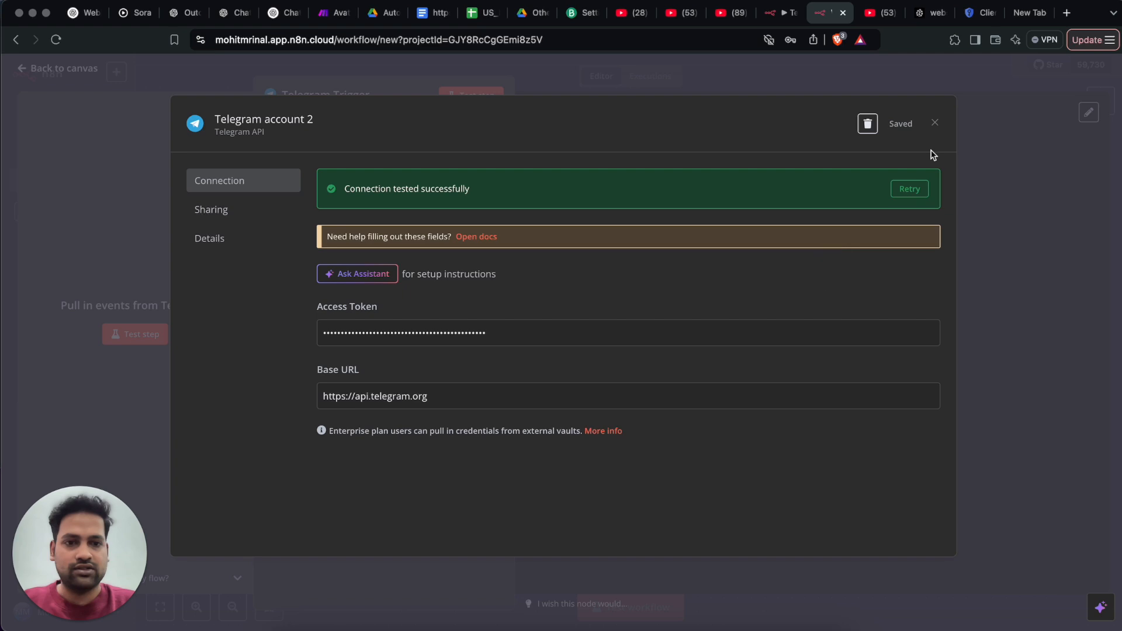
{"action": "left_click", "coordinate": [935, 123]}
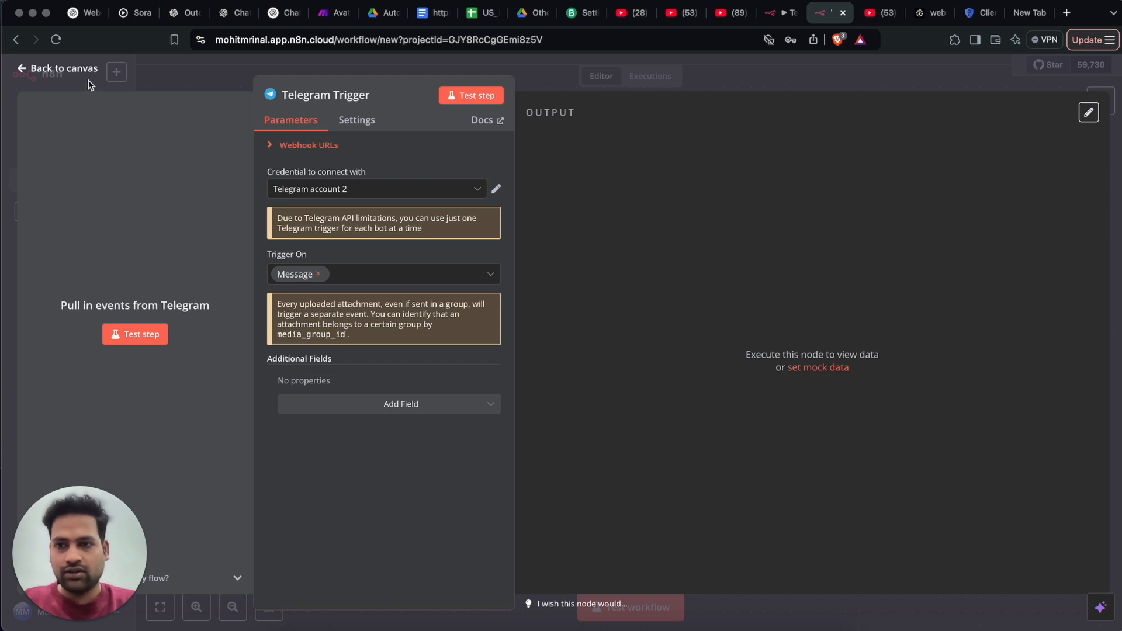
Run a test of the Telegram Trigger, then open the new bot's chat from BotFather's link and start it
{"action": "left_click", "coordinate": [459, 101]}
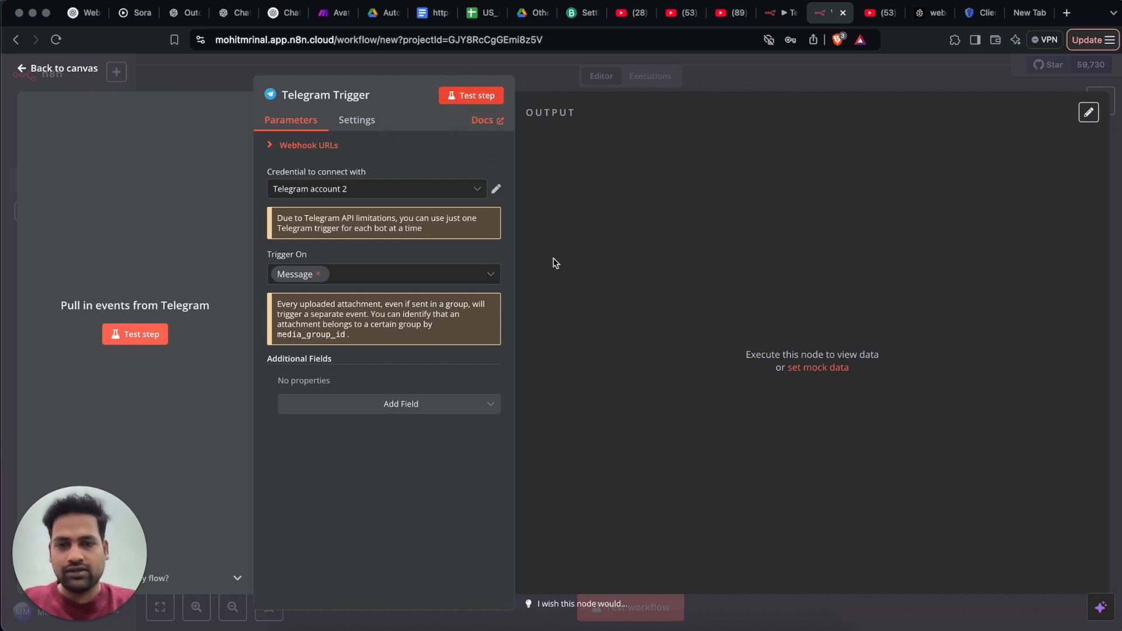
{"action": "left_click", "coordinate": [759, 626]}
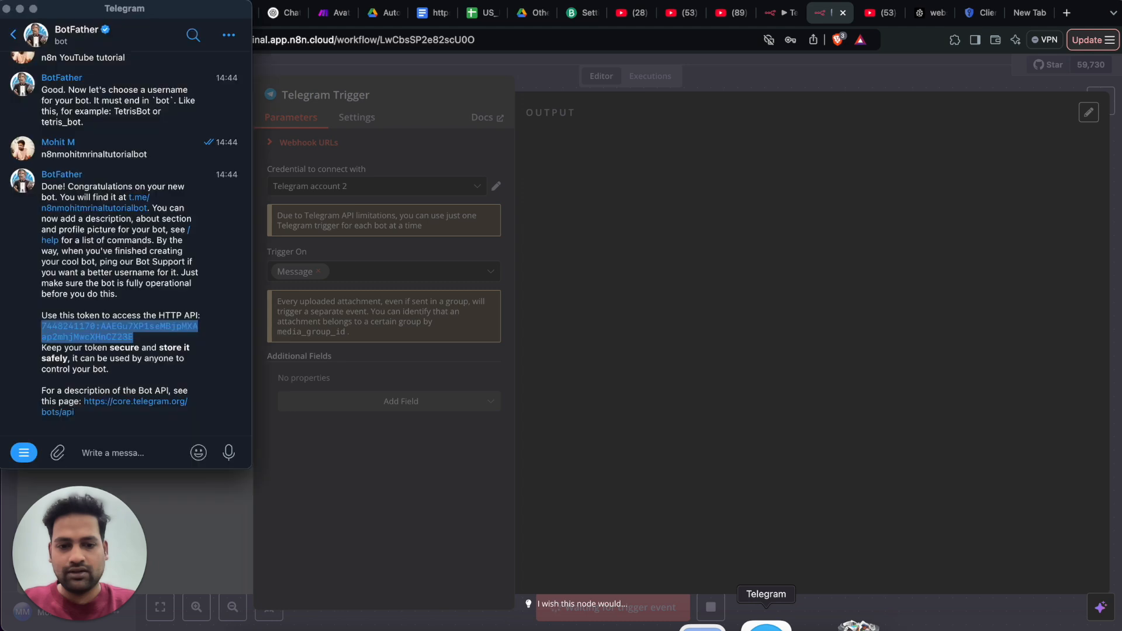
{"action": "scroll", "coordinate": [135, 348], "scroll_direction": "down", "scroll_amount": 2}
{"action": "left_click", "coordinate": [115, 215]}
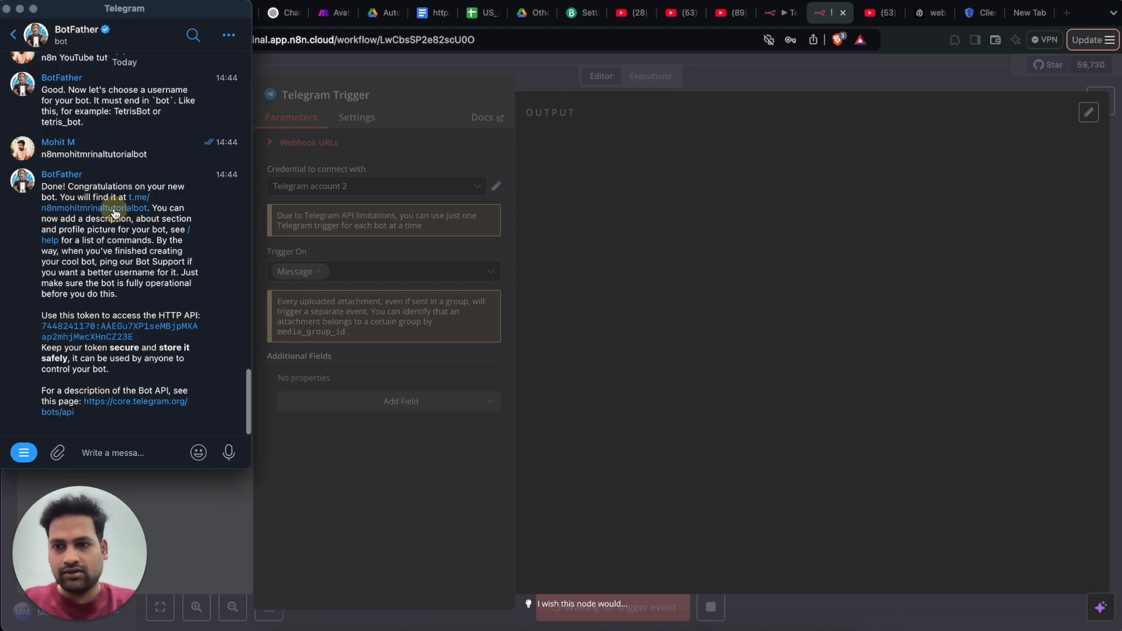
{"action": "left_click", "coordinate": [120, 460]}
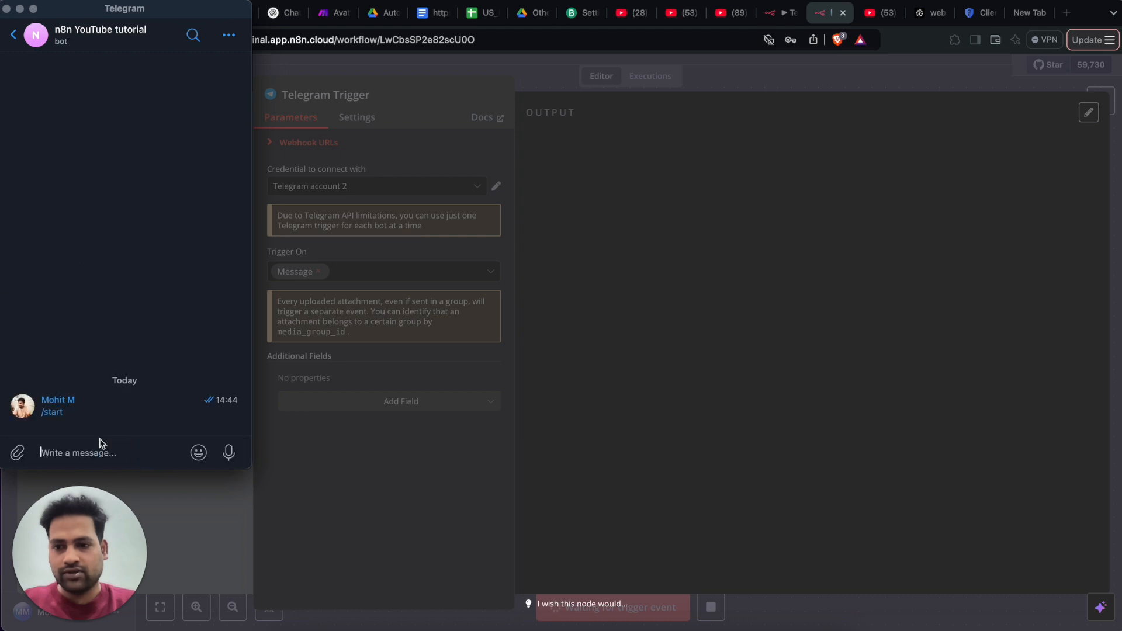
Send the message "Hi" to the new bot, then return from the Telegram Trigger settings to the workflow canvas
{"action": "type", "text": "Hi"}
{"action": "key", "text": "Return"}
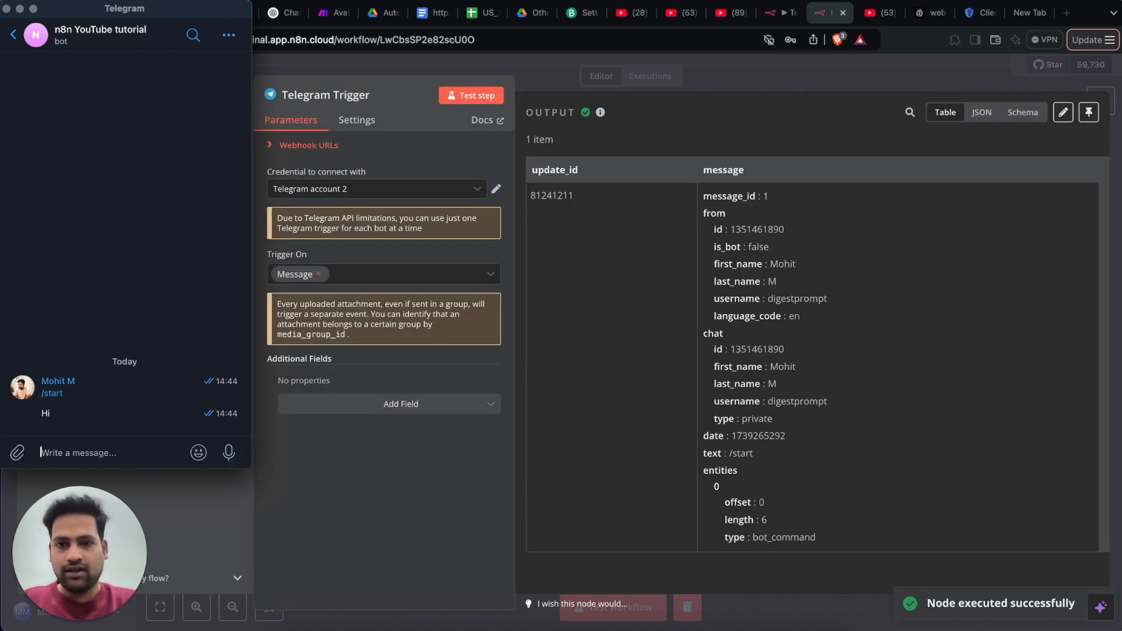
{"action": "left_click", "coordinate": [814, 409]}
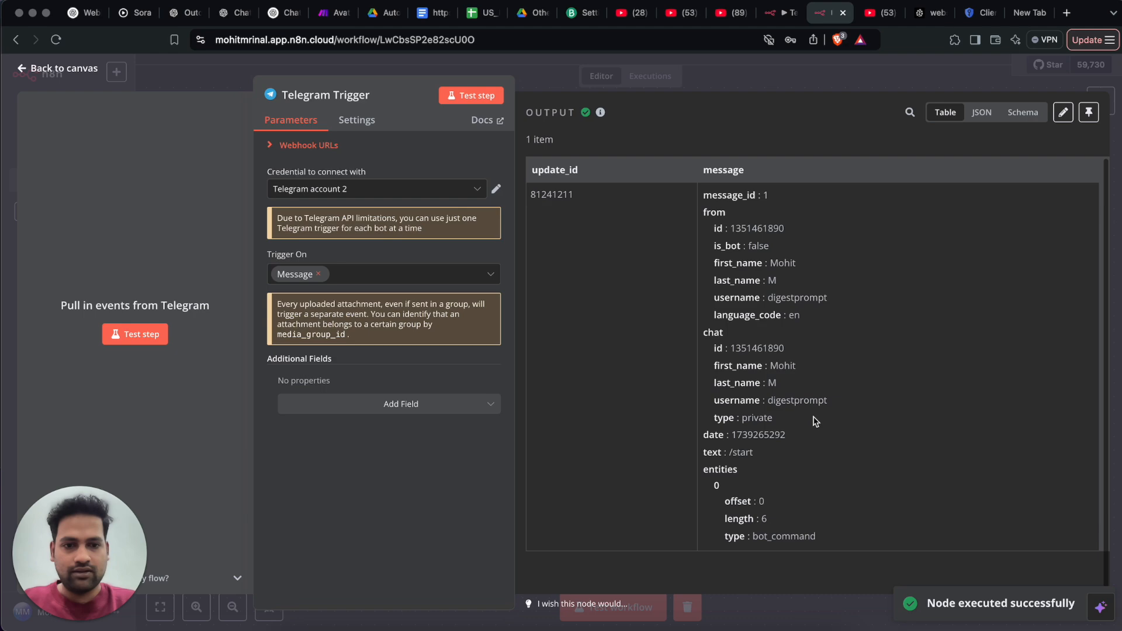
{"action": "left_click", "coordinate": [53, 68]}
Add a Switch node after the Telegram Trigger and return to the canvas
{"action": "scroll", "coordinate": [491, 355], "scroll_direction": "right", "scroll_amount": 5}
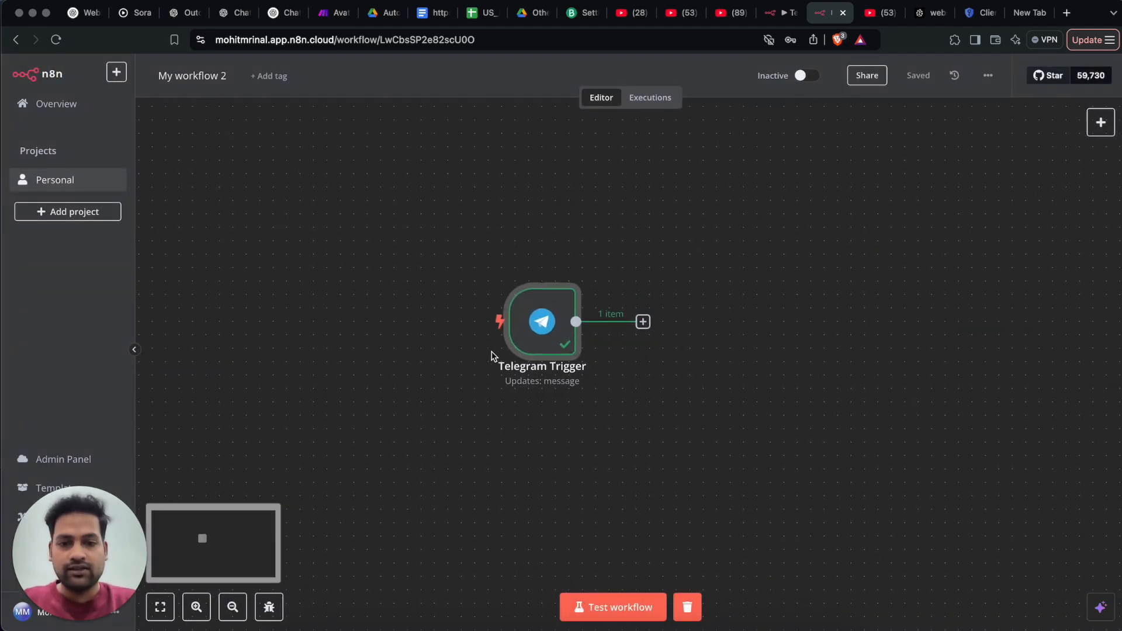
{"action": "scroll", "coordinate": [543, 409], "scroll_direction": "right", "scroll_amount": 2}
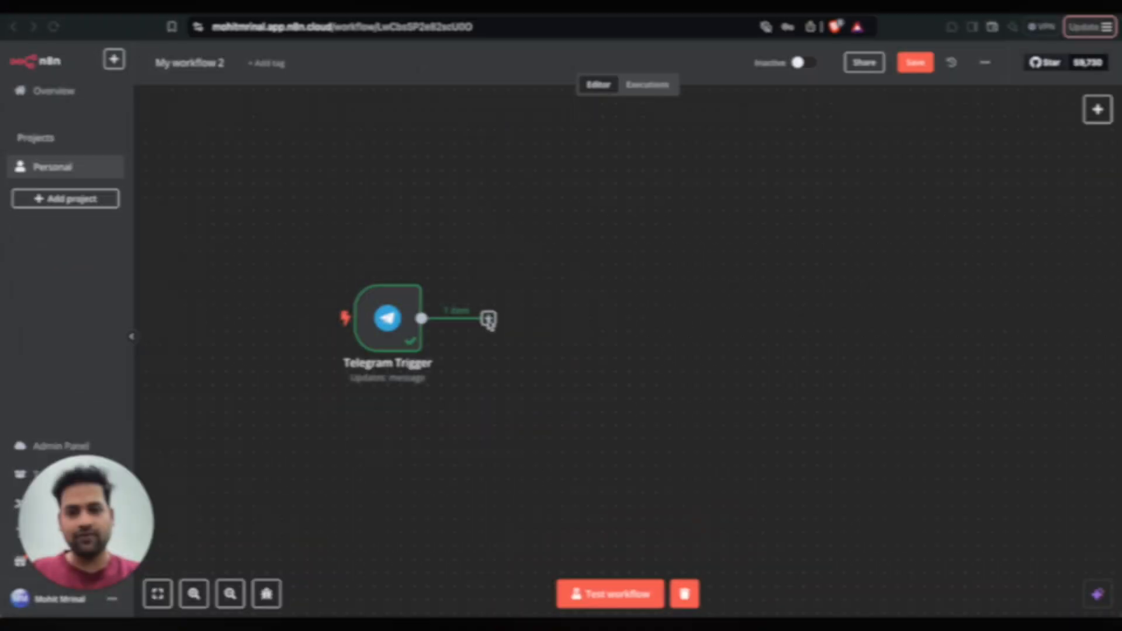
{"action": "left_click", "coordinate": [488, 320]}
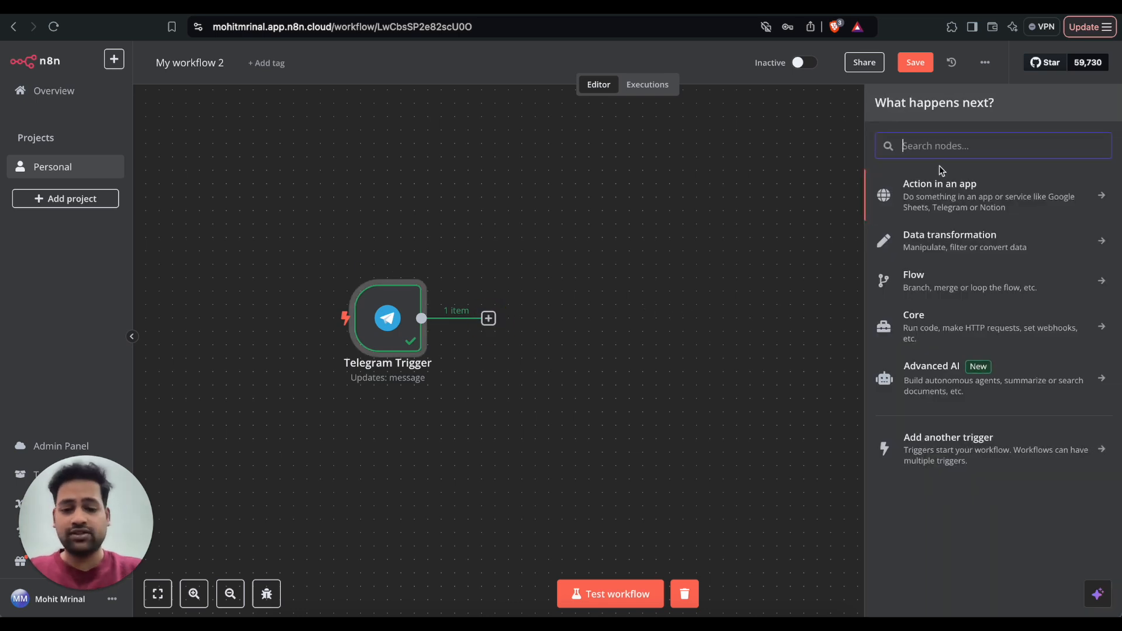
{"action": "type", "text": "swit"}
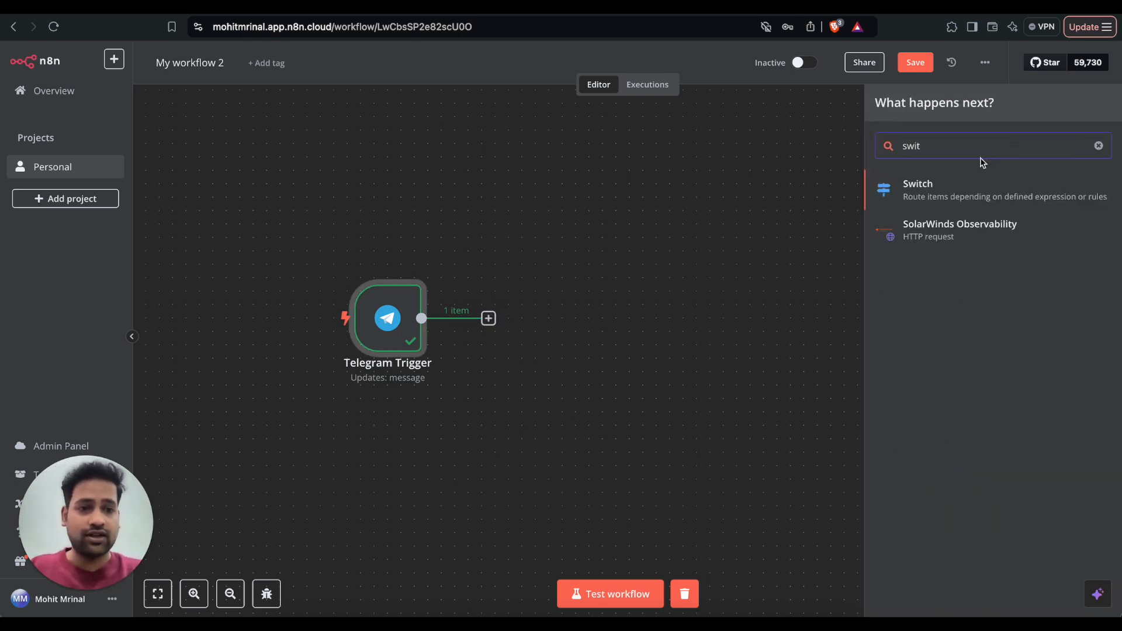
{"action": "left_click", "coordinate": [929, 188]}
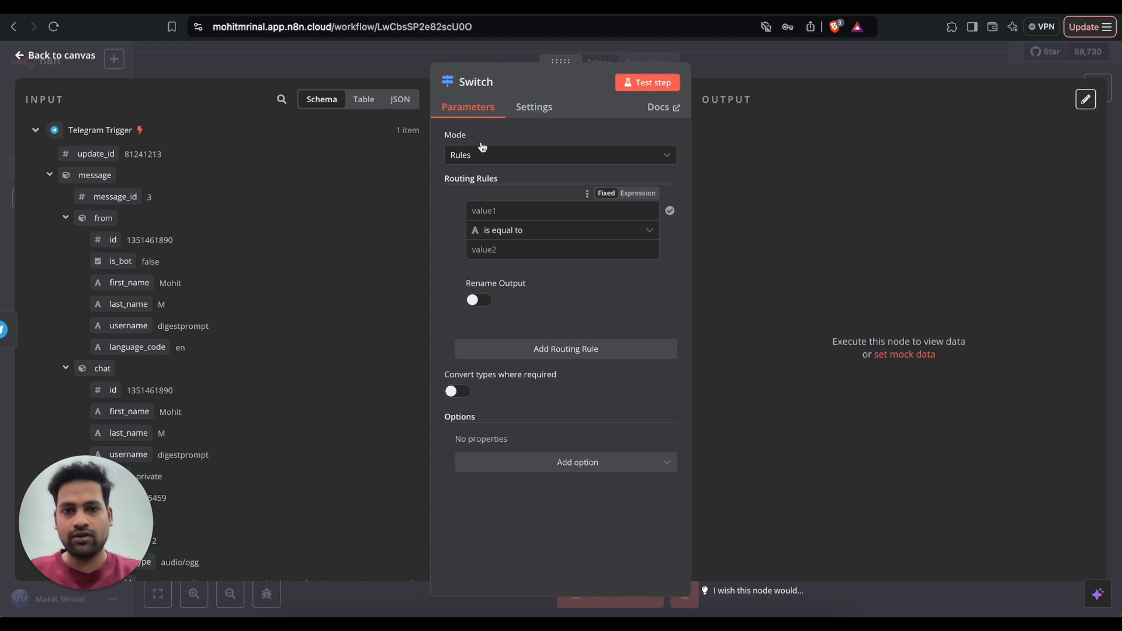
{"action": "left_click", "coordinate": [48, 56]}
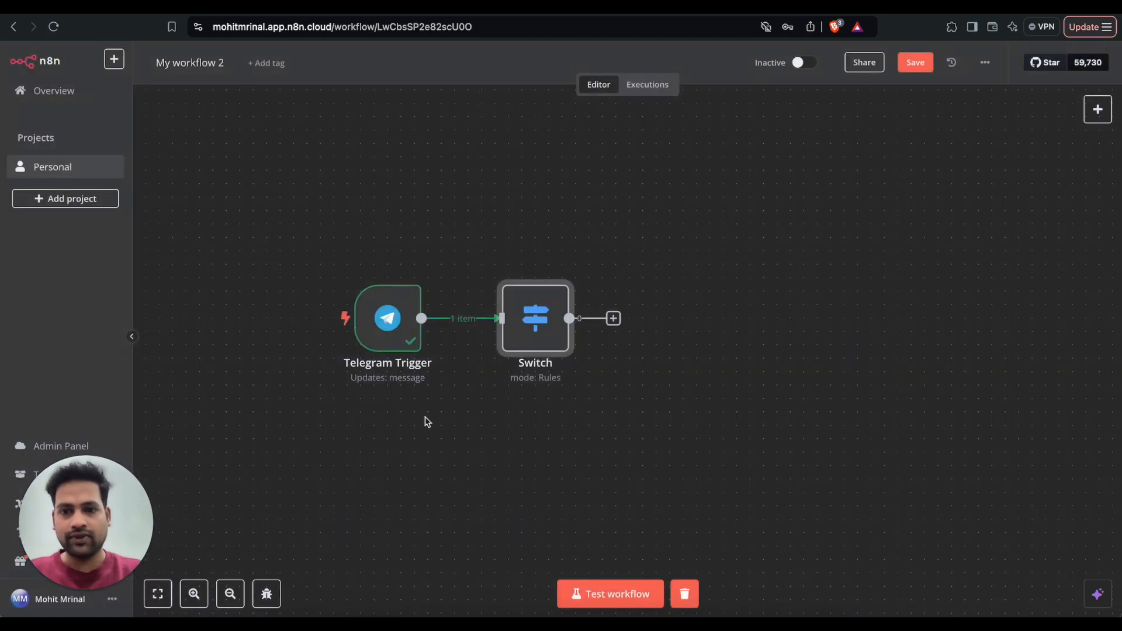
Run a test of the workflow and send "Hello" to the bot in Telegram to supply a text message
{"action": "left_click", "coordinate": [628, 594]}
{"action": "left_click", "coordinate": [769, 615]}
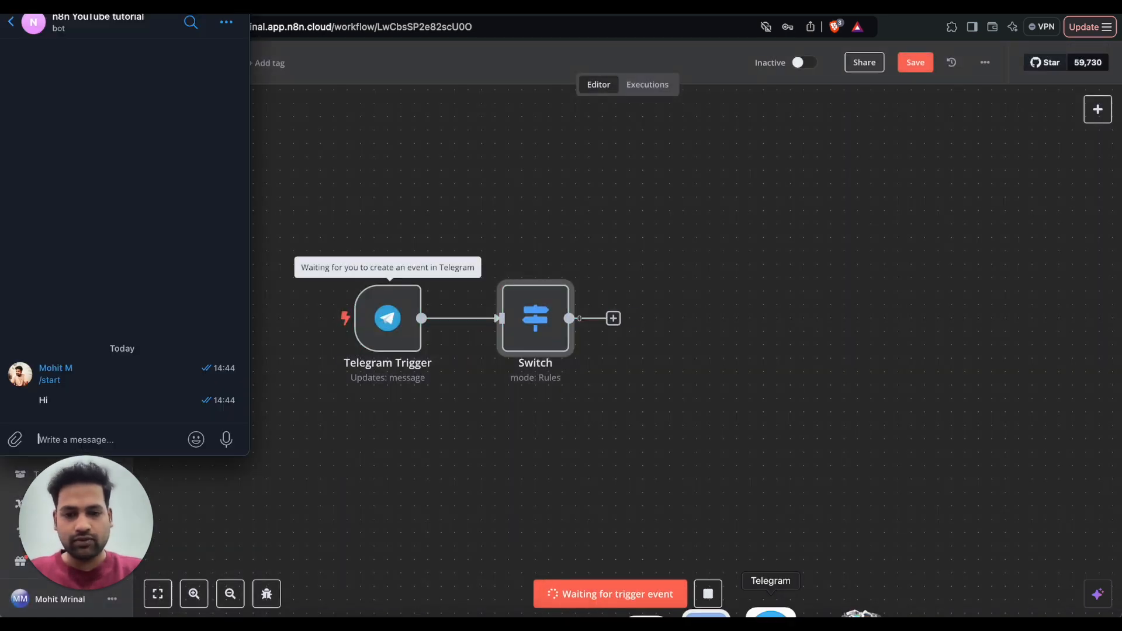
{"action": "type", "text": "Hello"}
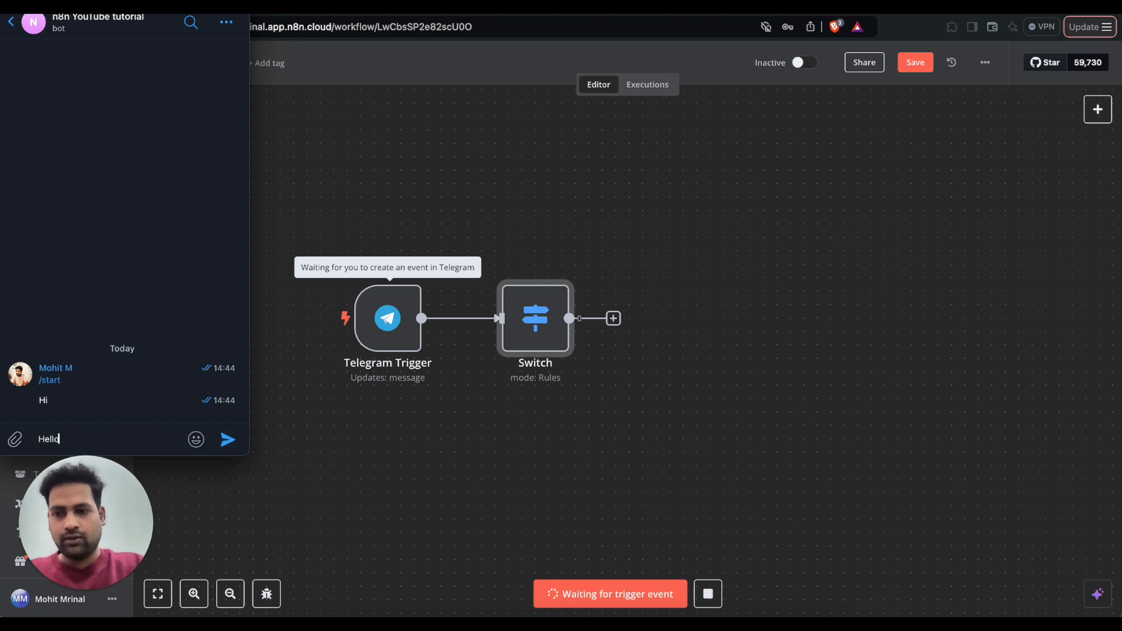
{"action": "key", "text": "Return"}
{"action": "left_click", "coordinate": [422, 460]}
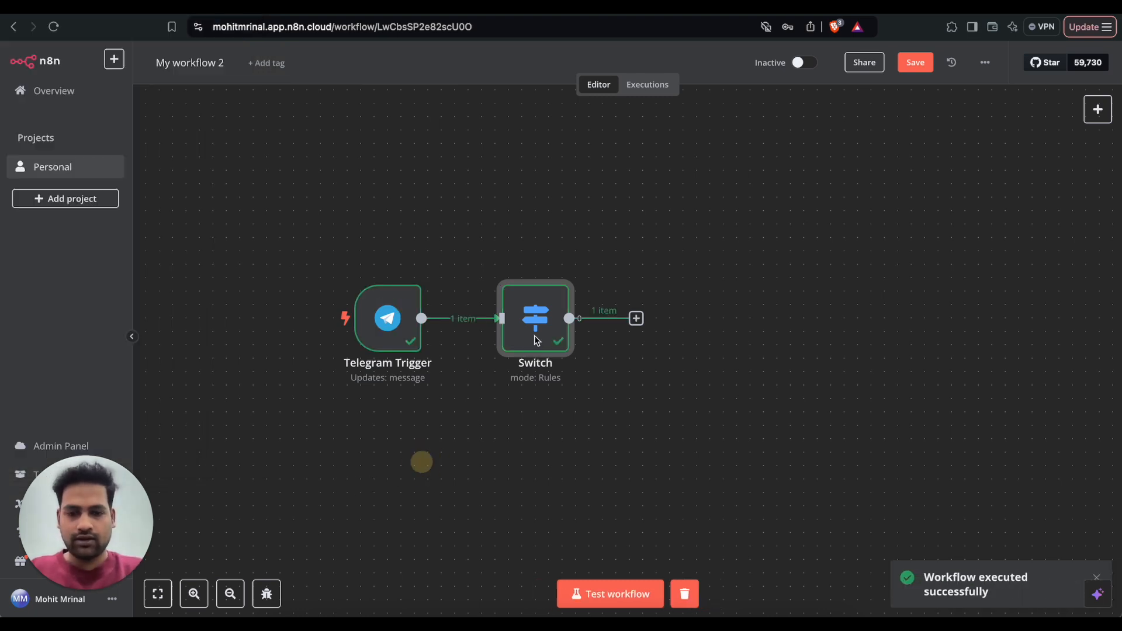
Set the Switch node's first routing rule to check that the string {{ $json.message.text }} exists
{"action": "double_click", "coordinate": [525, 327]}
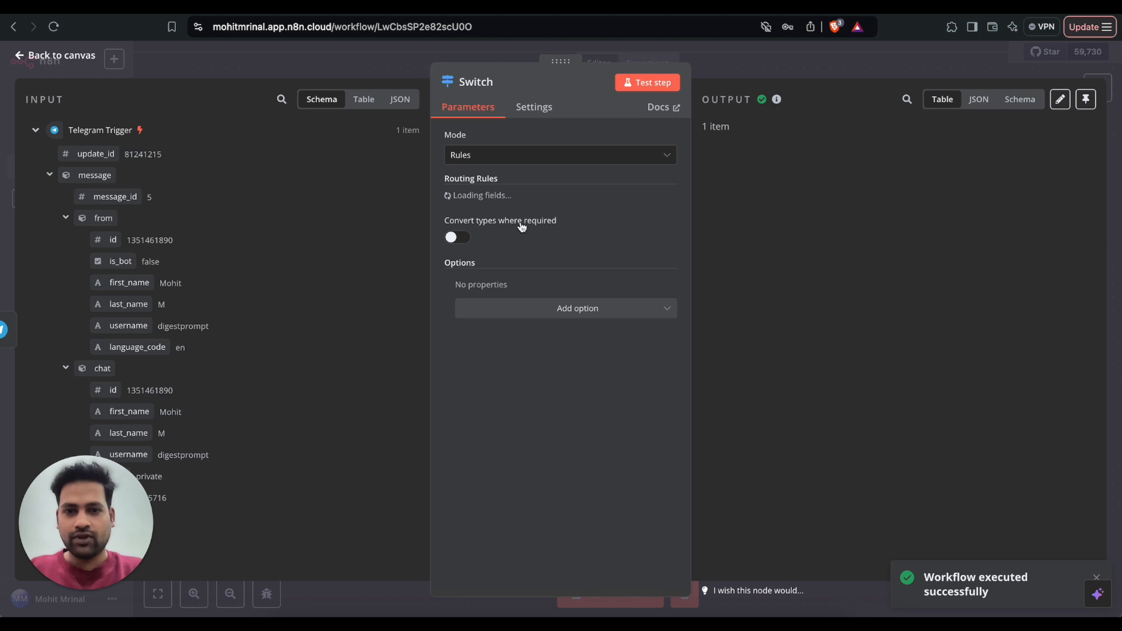
{"action": "left_click", "coordinate": [502, 212]}
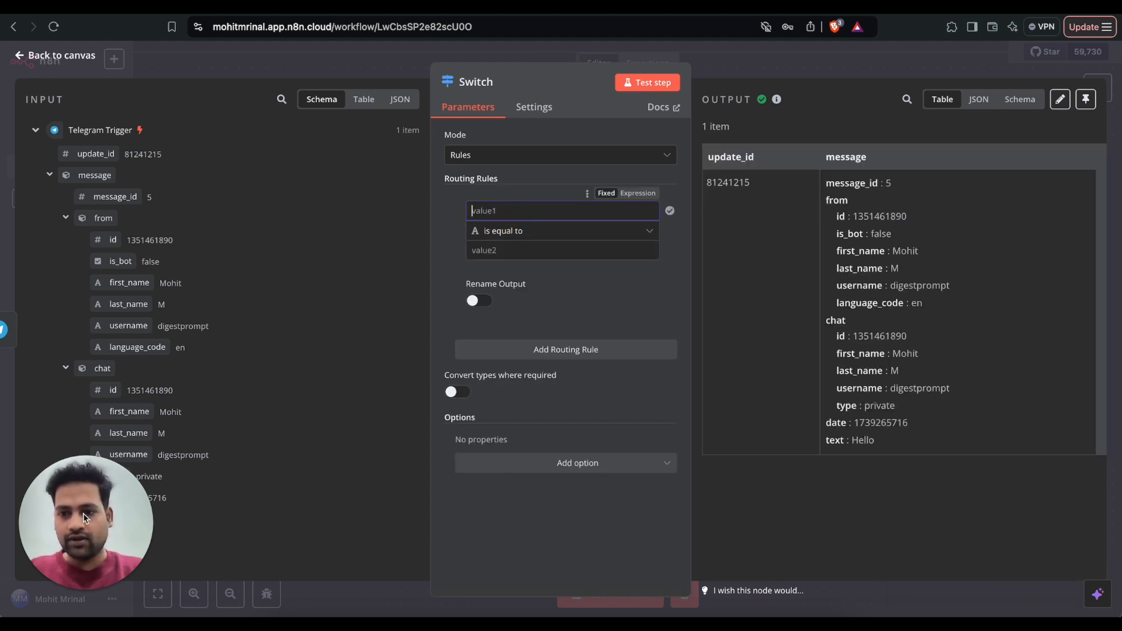
{"action": "left_click_drag", "start_coordinate": [83, 513], "coordinate": [1030, 508]}
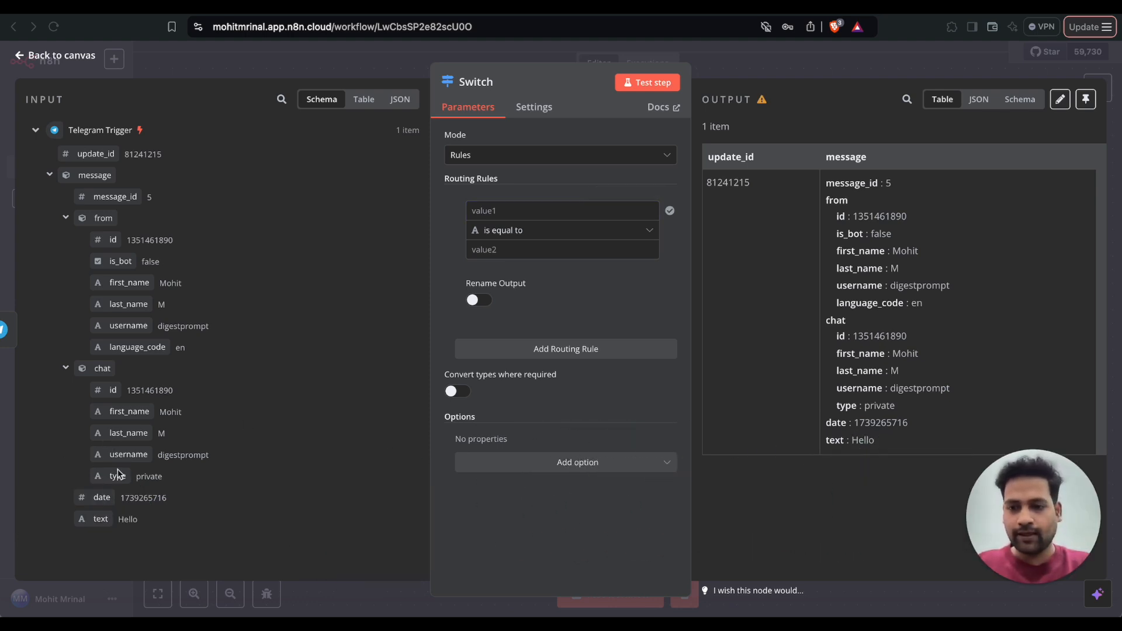
{"action": "left_click_drag", "start_coordinate": [88, 520], "coordinate": [519, 207]}
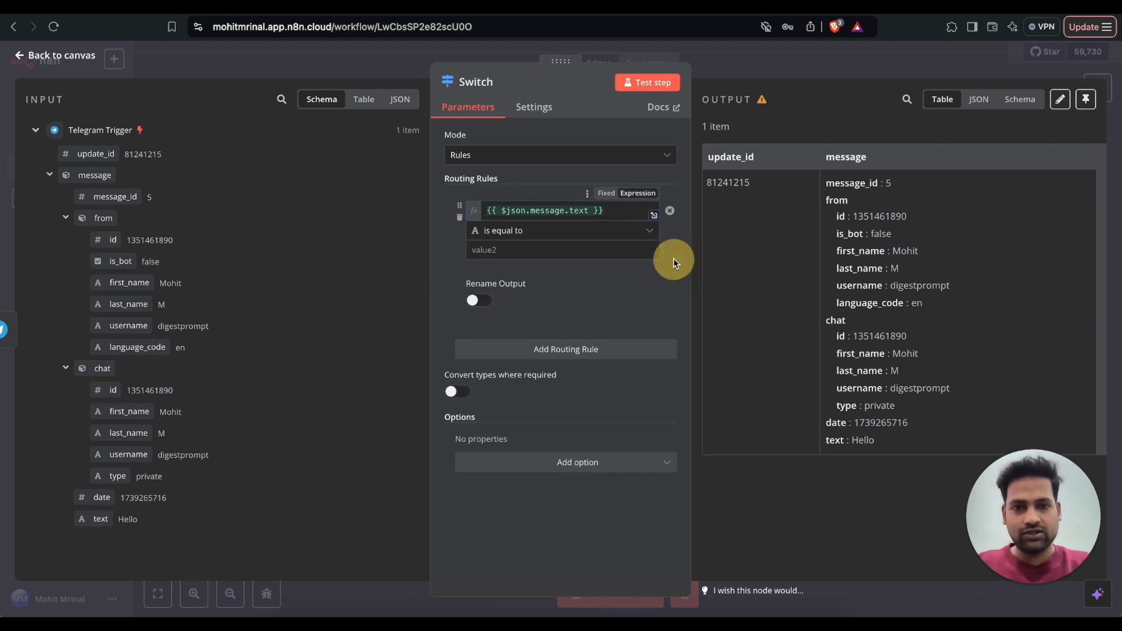
{"action": "left_click", "coordinate": [647, 230]}
{"action": "mouse_move", "coordinate": [619, 270]}
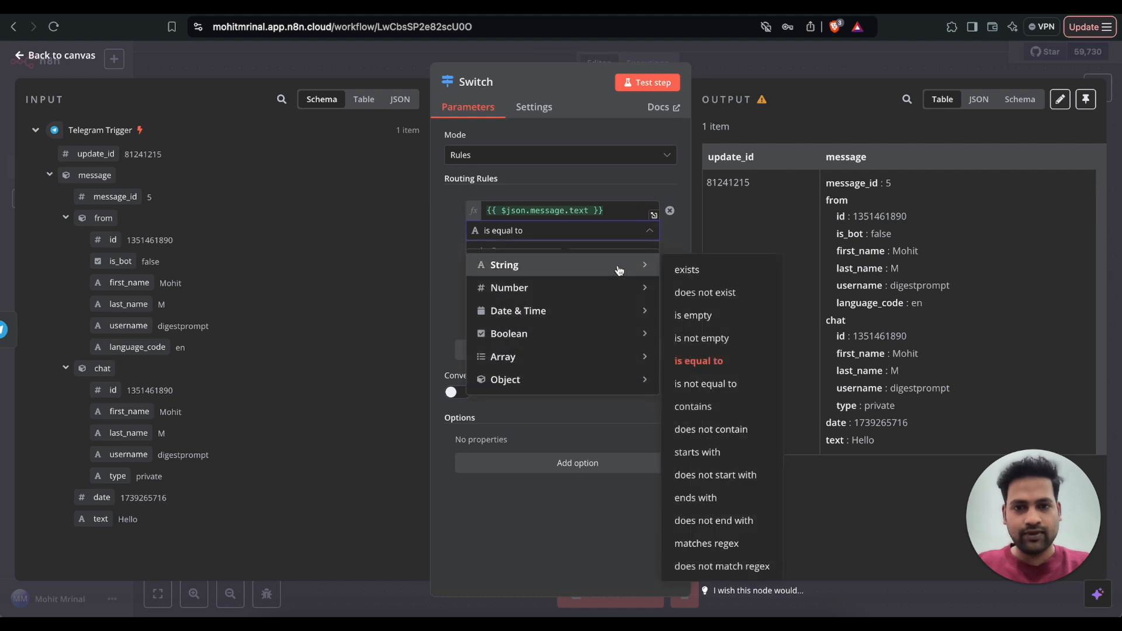
{"action": "left_click", "coordinate": [688, 269]}
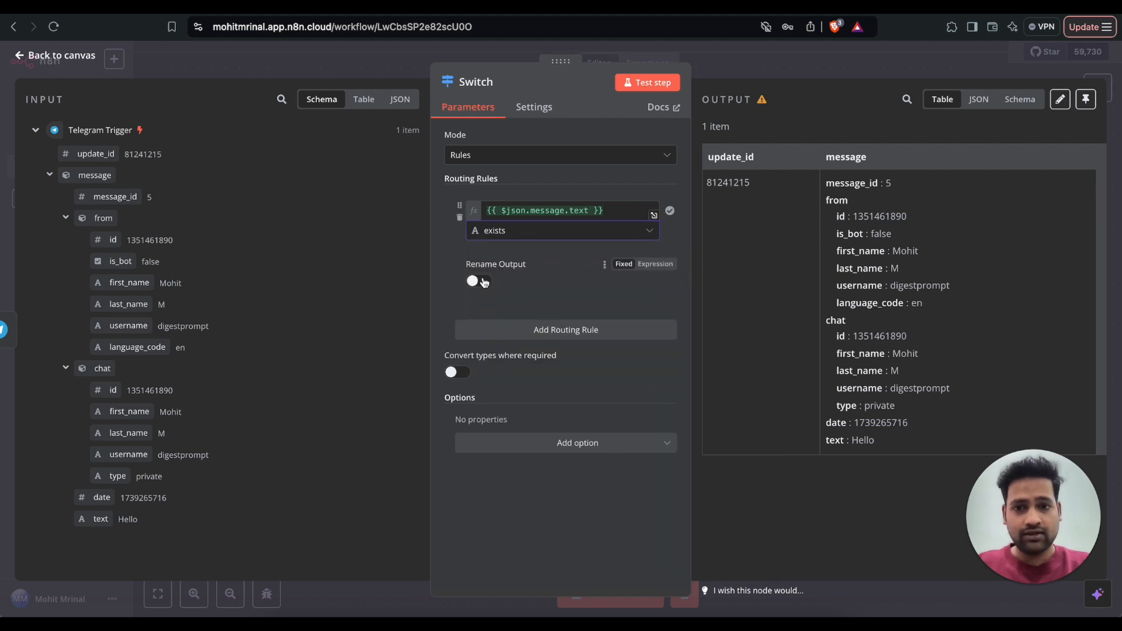
Rename the first rule's output to "text" and add a second routing rule to the Switch node
{"action": "left_click", "coordinate": [479, 281]}
{"action": "left_click", "coordinate": [516, 325]}
{"action": "type", "text": "text"}
{"action": "left_click", "coordinate": [549, 379]}
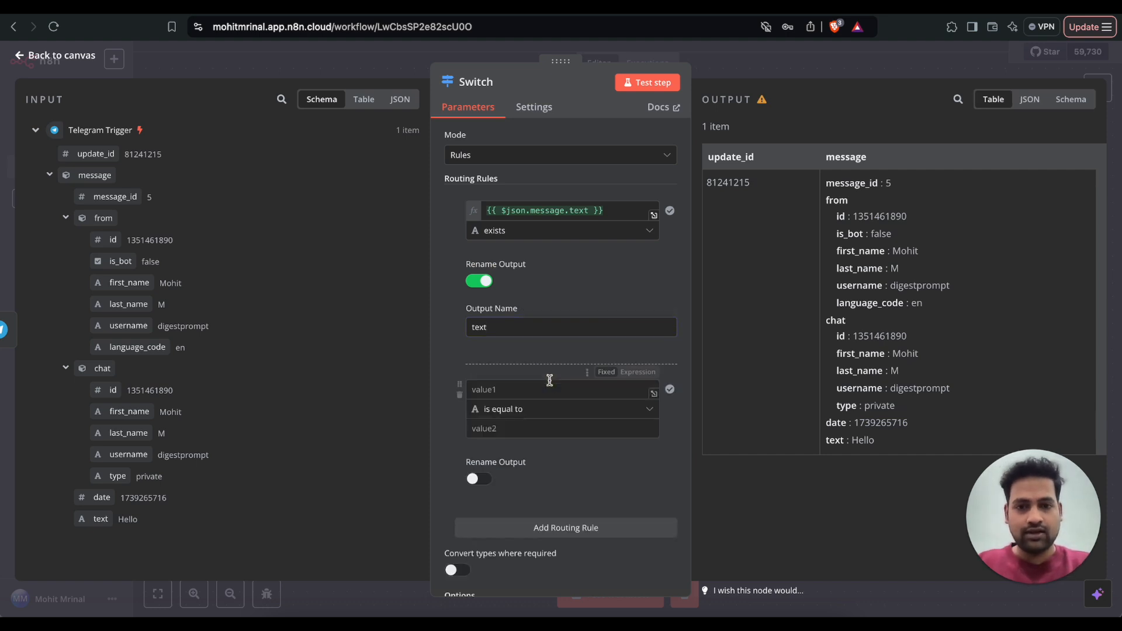
{"action": "left_click", "coordinate": [525, 390]}
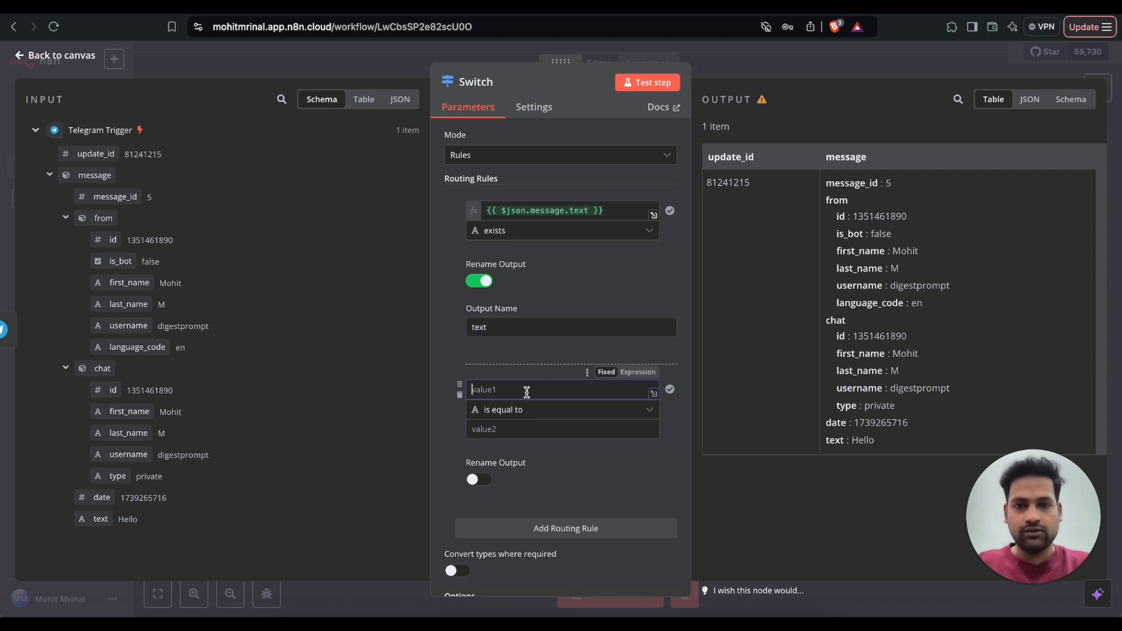
Test the Telegram Trigger again with a voice message sent to the bot, and return to the canvas
{"action": "left_click", "coordinate": [58, 56]}
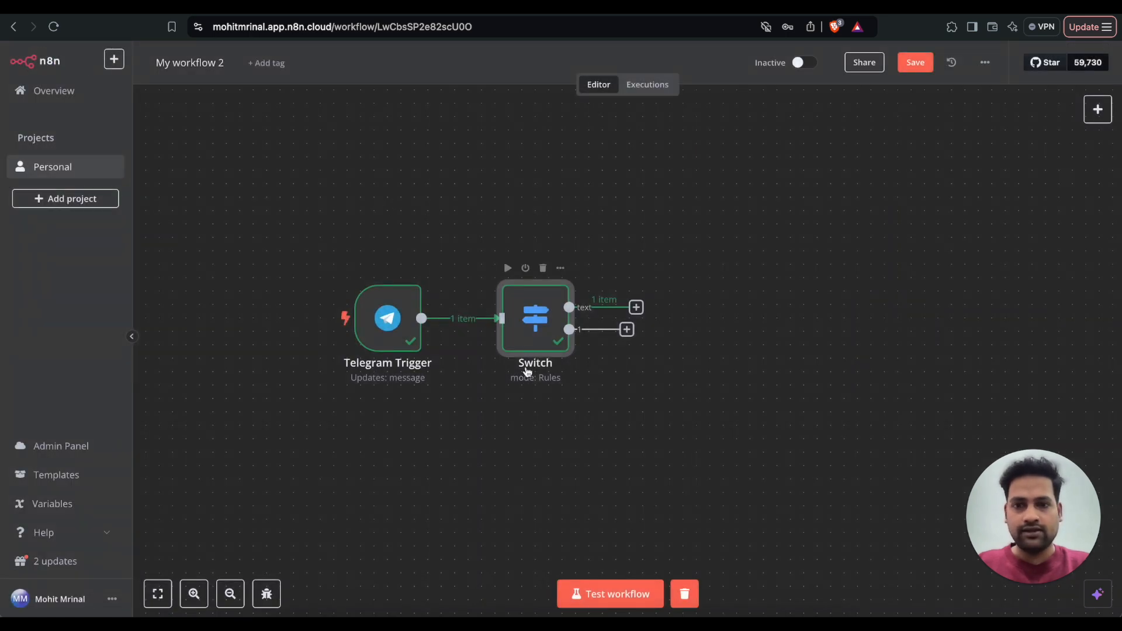
{"action": "left_click", "coordinate": [376, 341]}
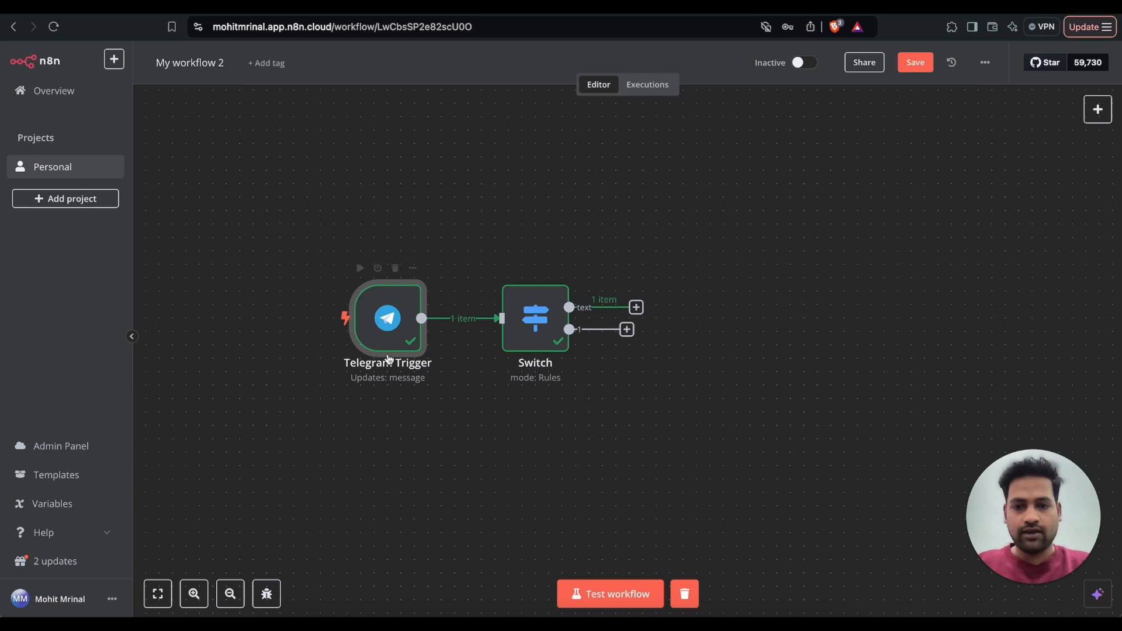
{"action": "key", "text": "Return"}
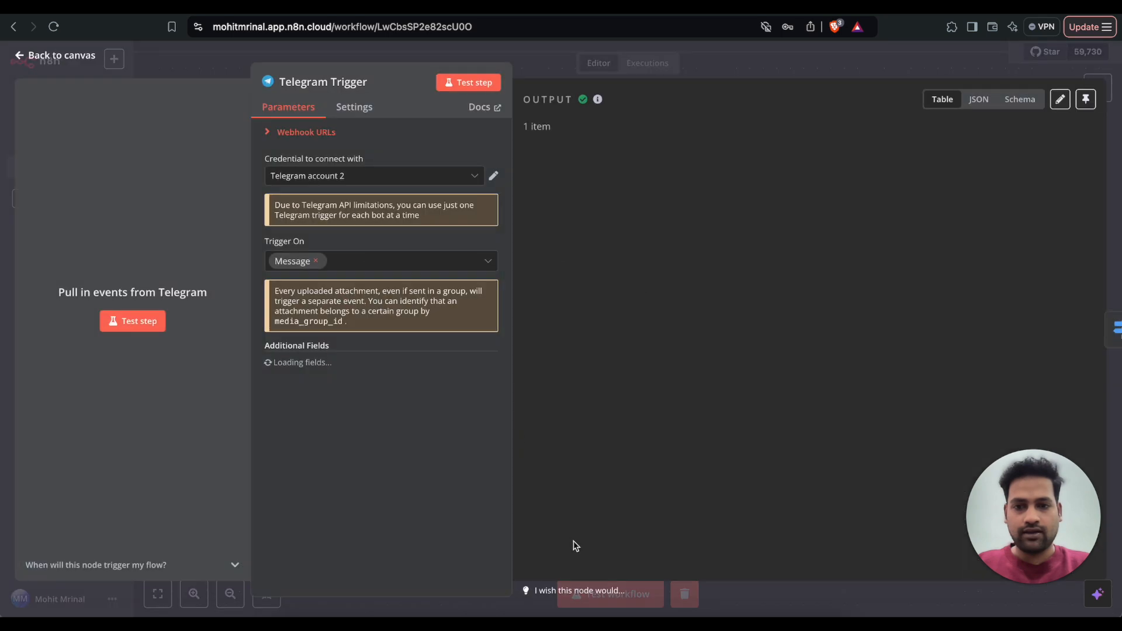
{"action": "left_click", "coordinate": [467, 83]}
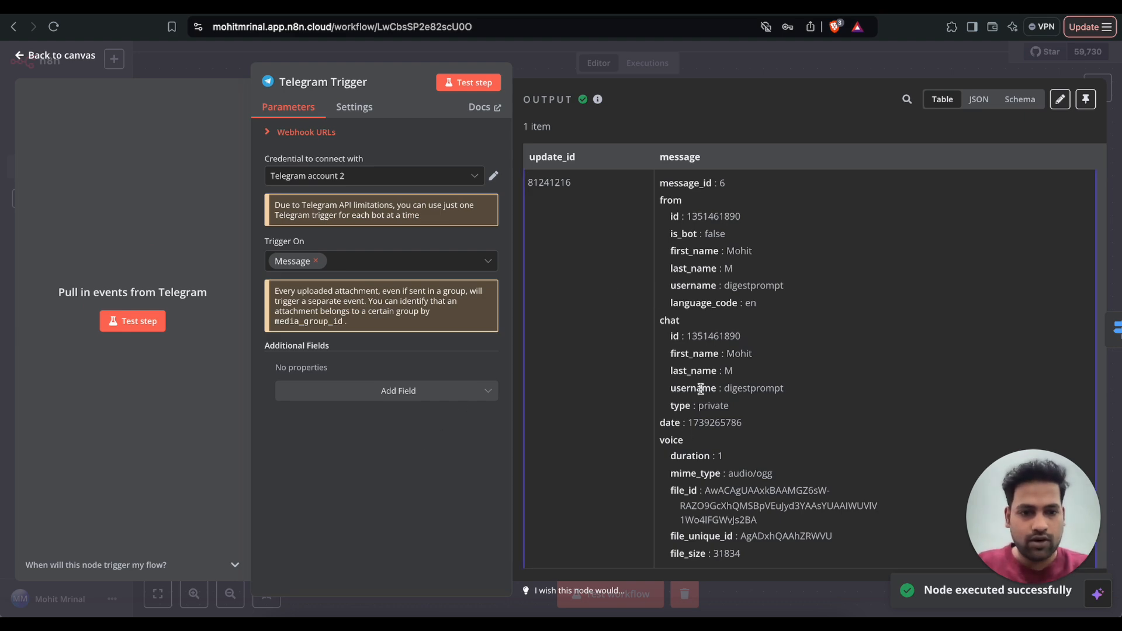
{"action": "left_click", "coordinate": [50, 55]}
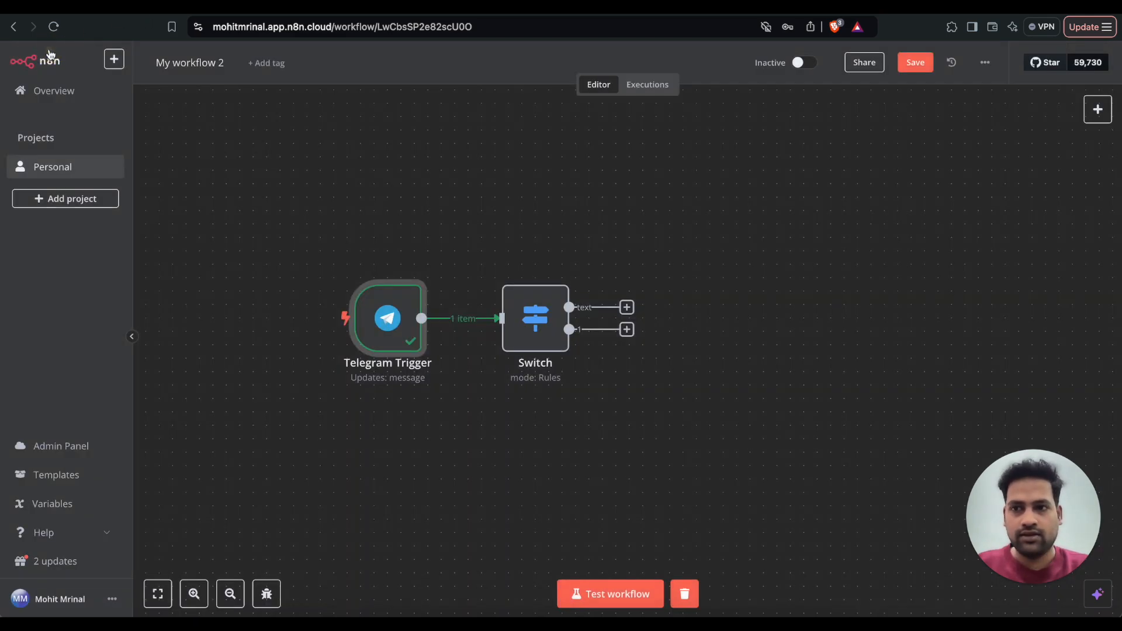
Set the Switch node's second routing rule to check that the string {{ $json.message.voice.file_id }} exists
{"action": "double_click", "coordinate": [527, 334]}
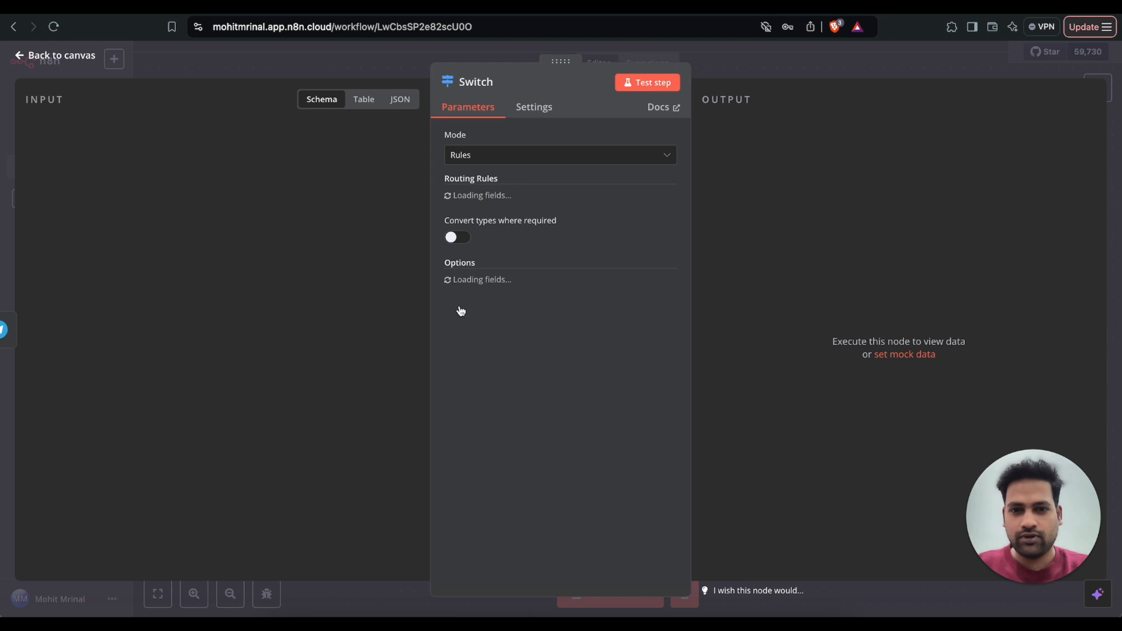
{"action": "scroll", "coordinate": [253, 378], "scroll_direction": "down", "scroll_amount": 2}
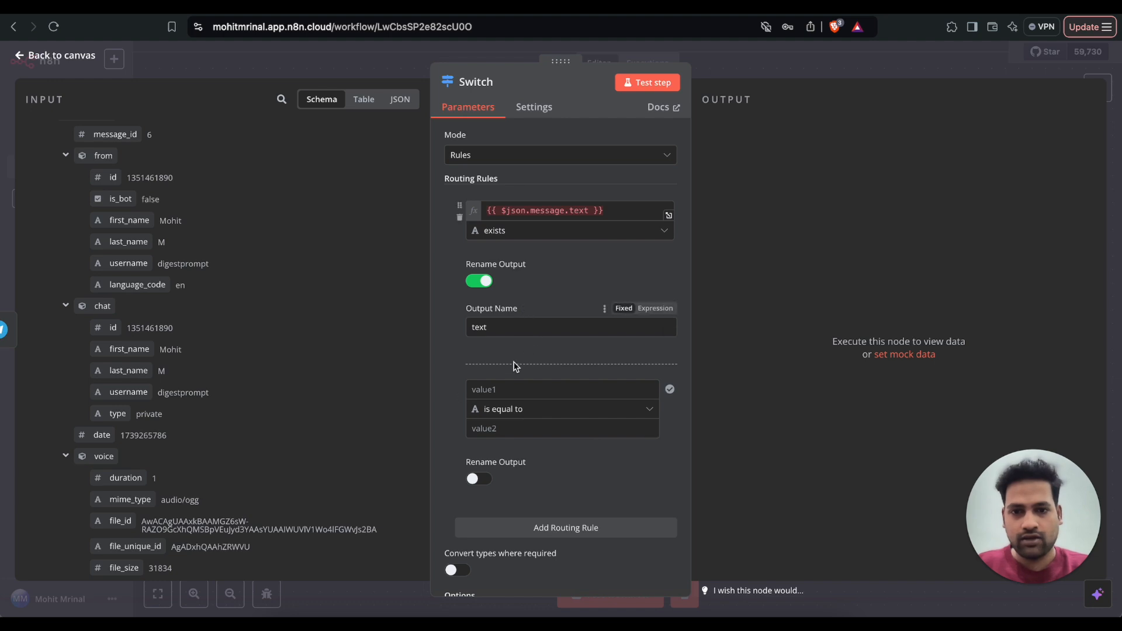
{"action": "left_click", "coordinate": [513, 384]}
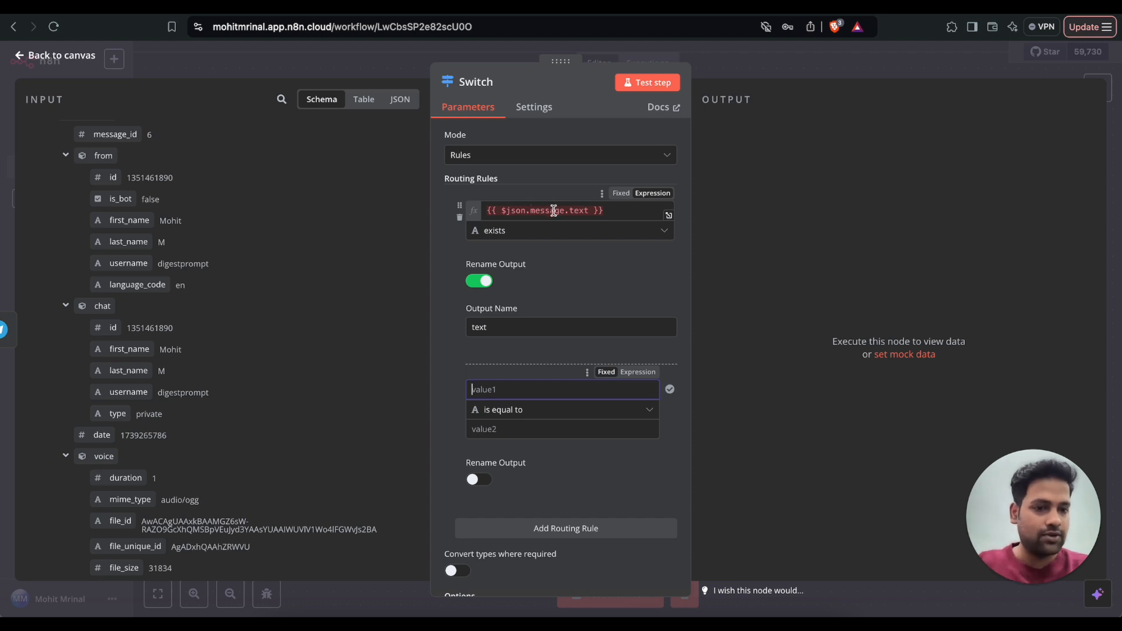
{"action": "scroll", "coordinate": [537, 323], "scroll_direction": "down", "scroll_amount": 1}
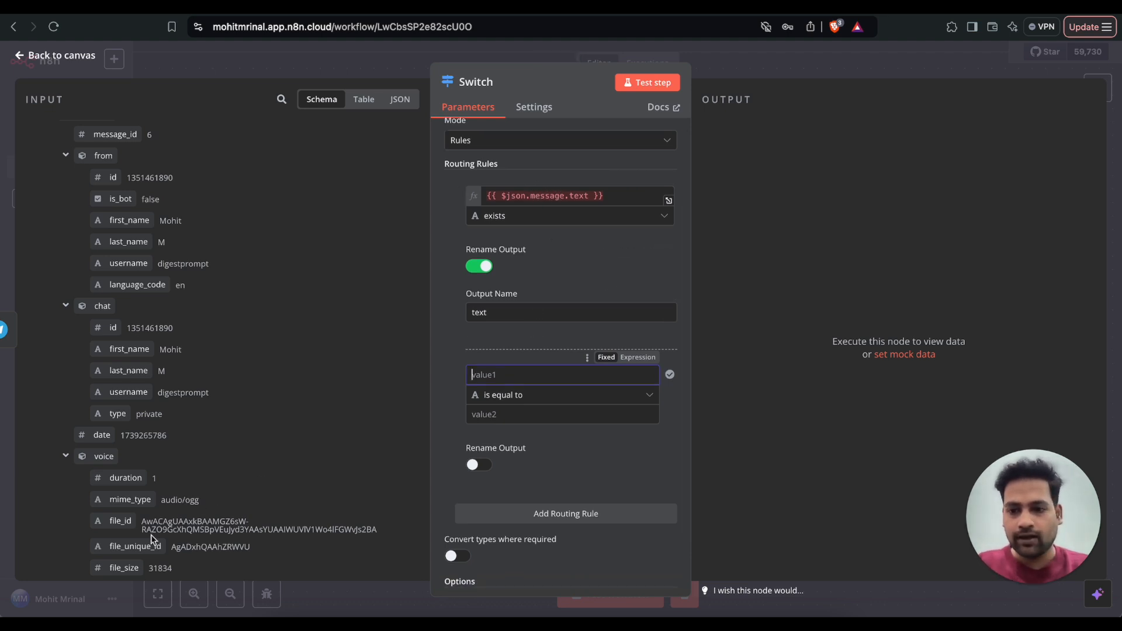
{"action": "left_click_drag", "start_coordinate": [117, 524], "coordinate": [492, 374]}
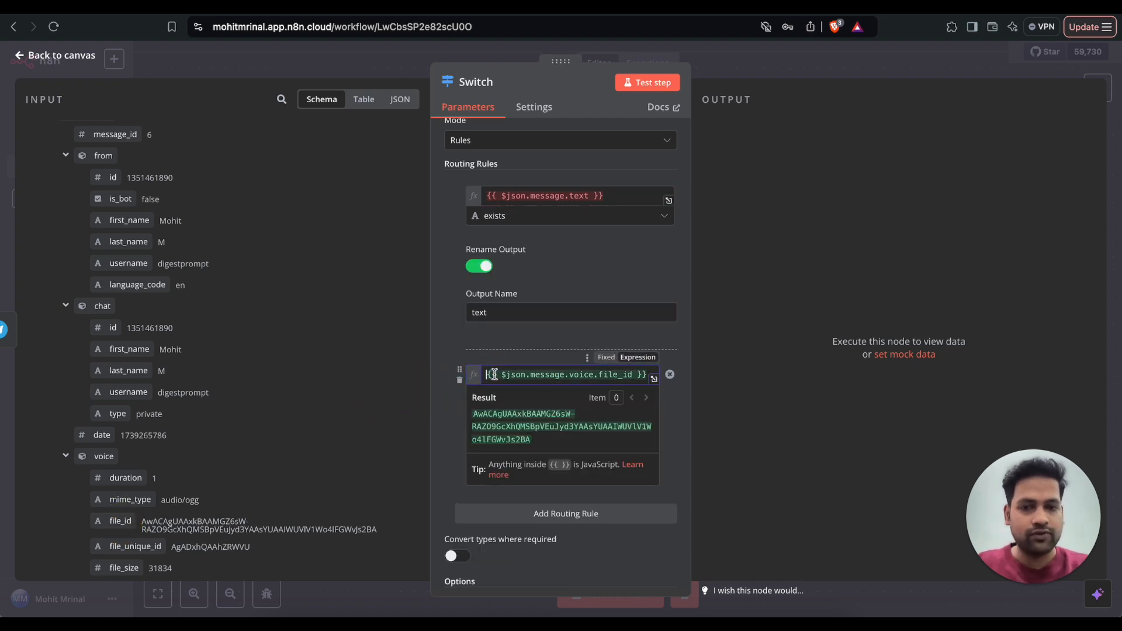
{"action": "left_click", "coordinate": [672, 403]}
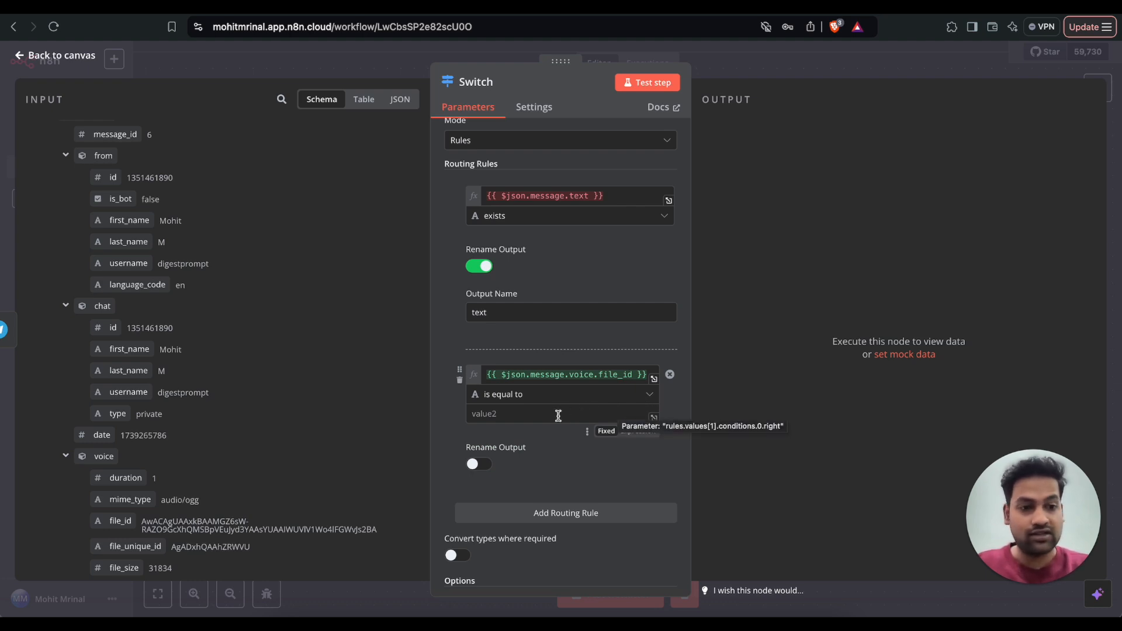
{"action": "left_click", "coordinate": [525, 393]}
{"action": "mouse_move", "coordinate": [548, 441]}
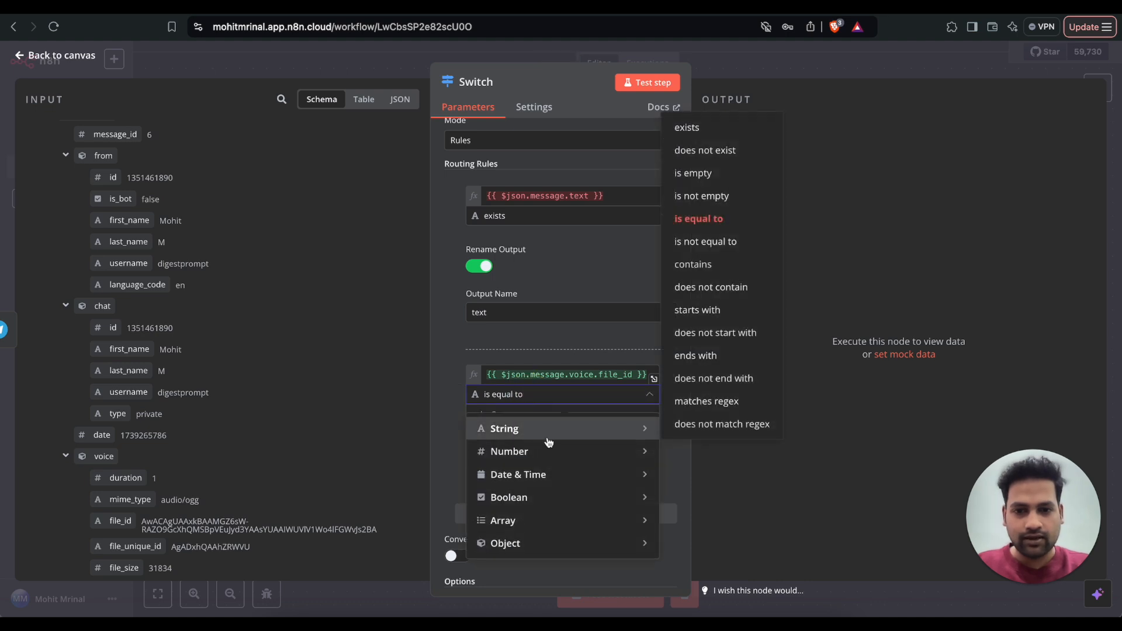
{"action": "left_click", "coordinate": [723, 128]}
Rename the second rule's output to "voice" and return to the canvas
{"action": "left_click", "coordinate": [476, 444]}
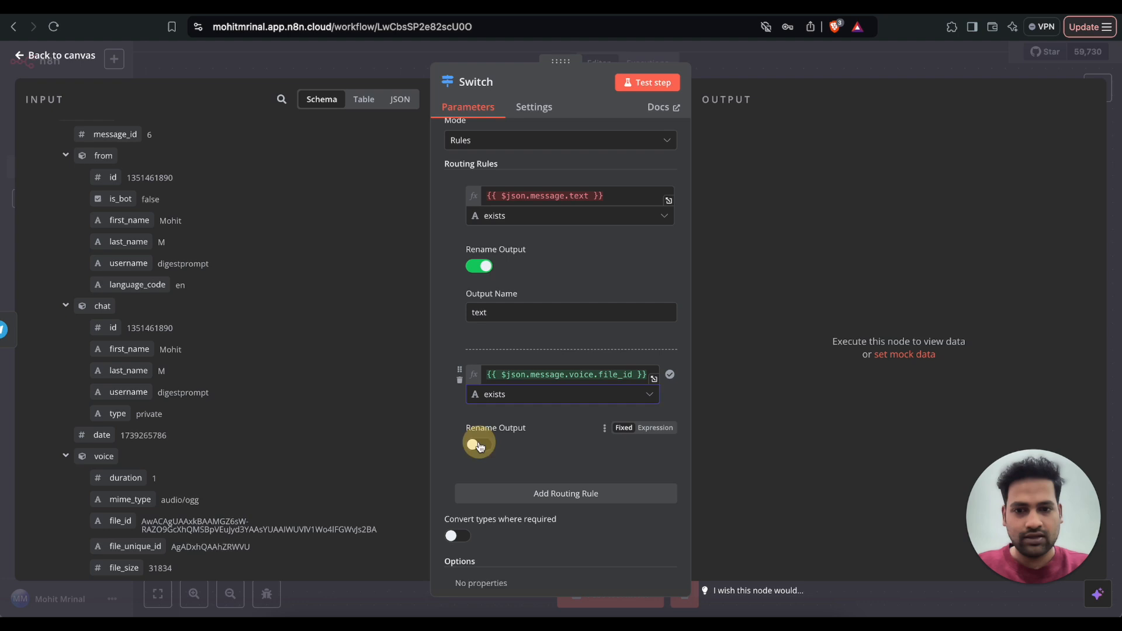
{"action": "left_click", "coordinate": [507, 496]}
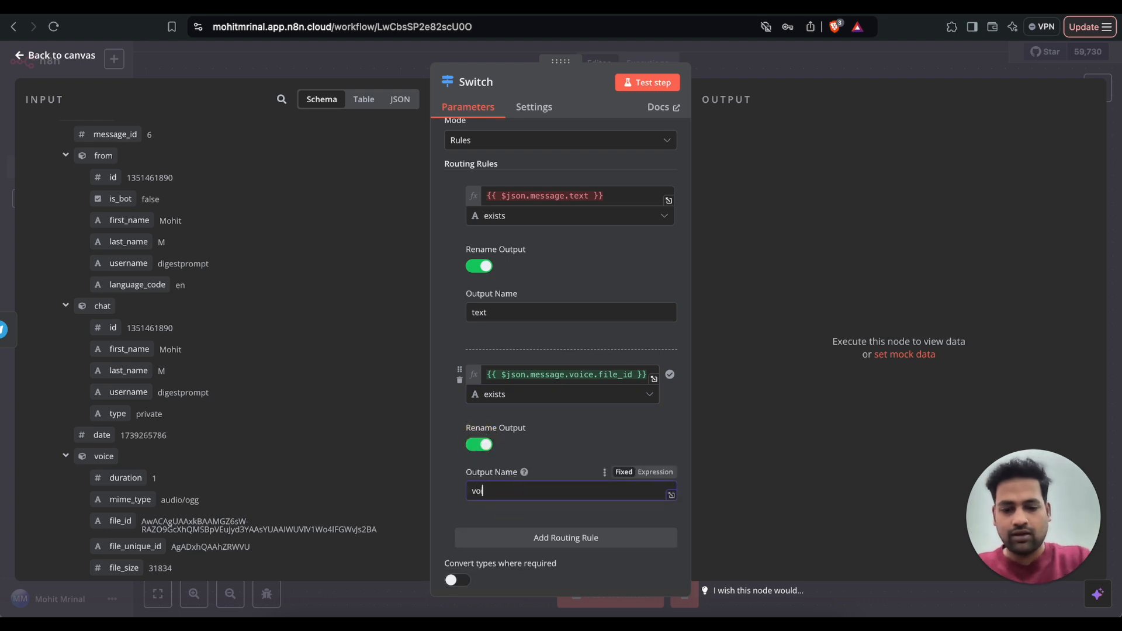
{"action": "left_click", "coordinate": [753, 188]}
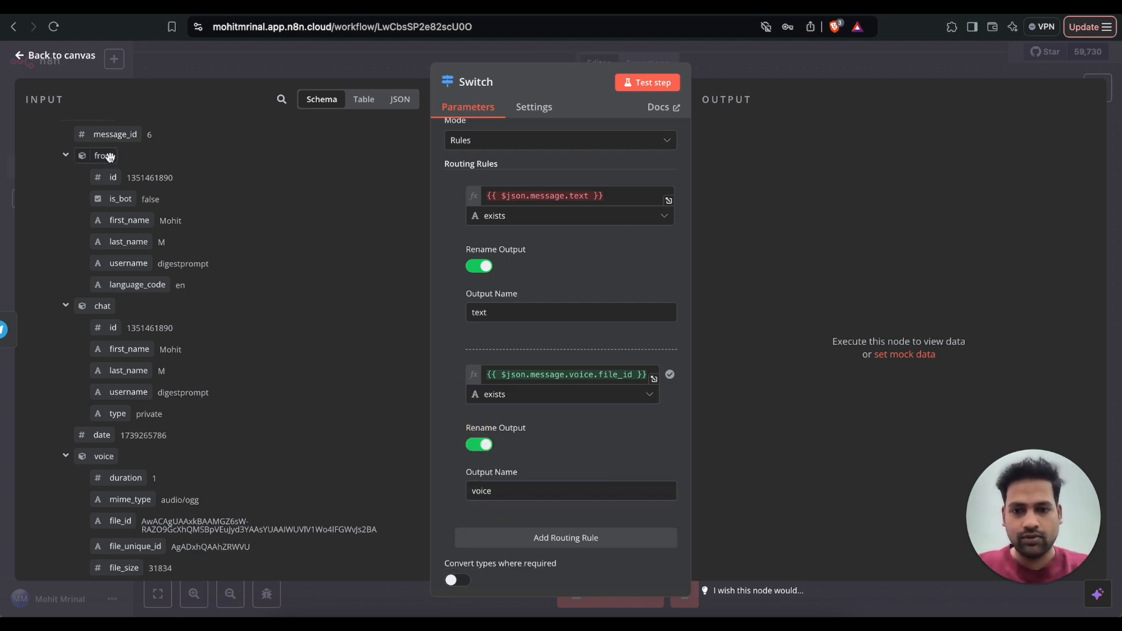
{"action": "left_click", "coordinate": [53, 57]}
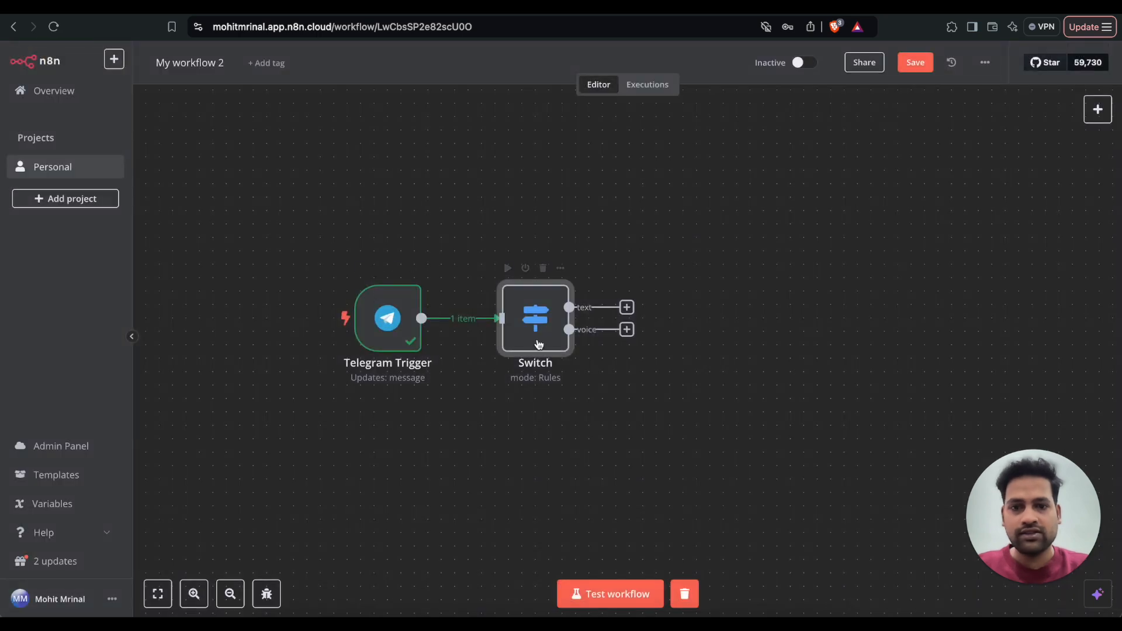
Add a Telegram "Get a file" node to the Switch node's voice output
{"action": "scroll", "coordinate": [643, 386], "scroll_direction": "right", "scroll_amount": 3}
{"action": "left_click", "coordinate": [555, 334]}
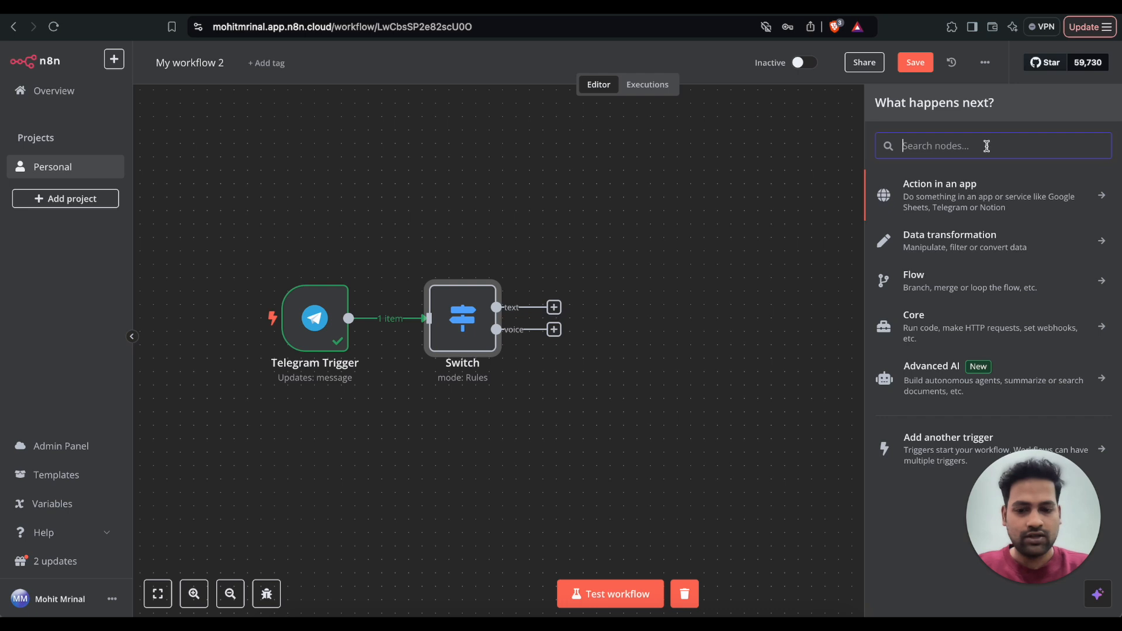
{"action": "type", "text": "tele"}
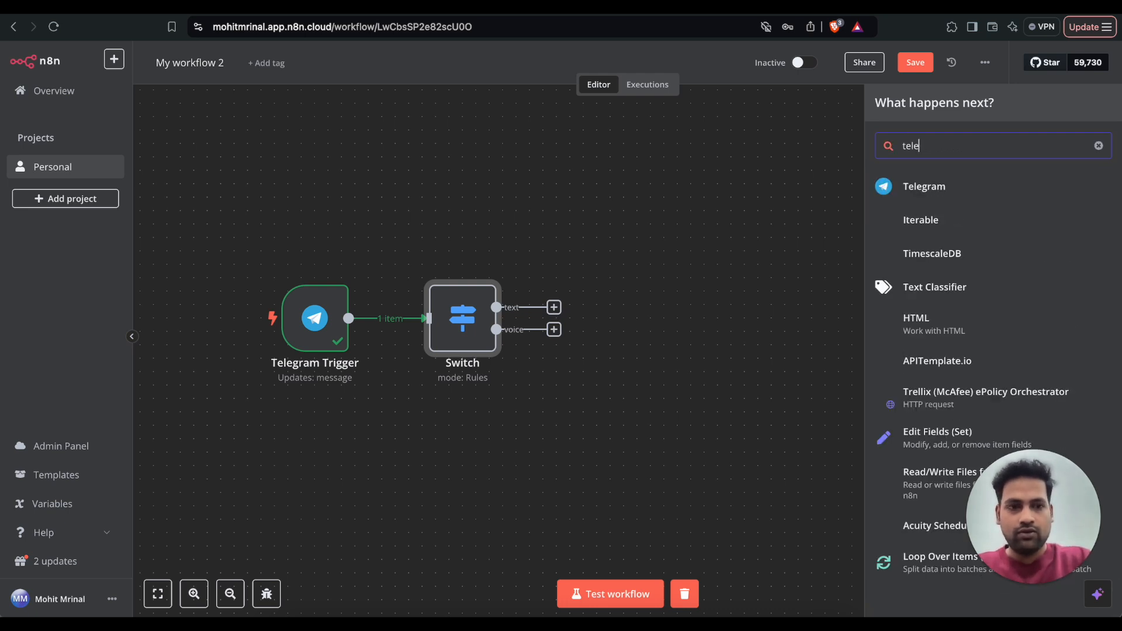
{"action": "left_click", "coordinate": [927, 186]}
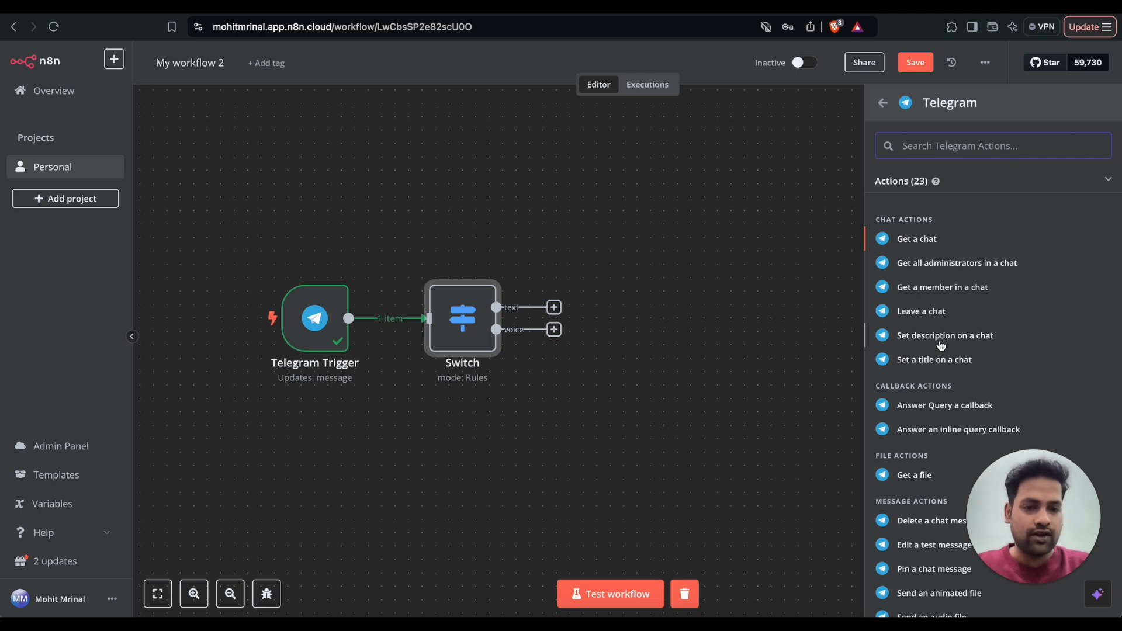
{"action": "scroll", "coordinate": [937, 436], "scroll_direction": "down", "scroll_amount": 3}
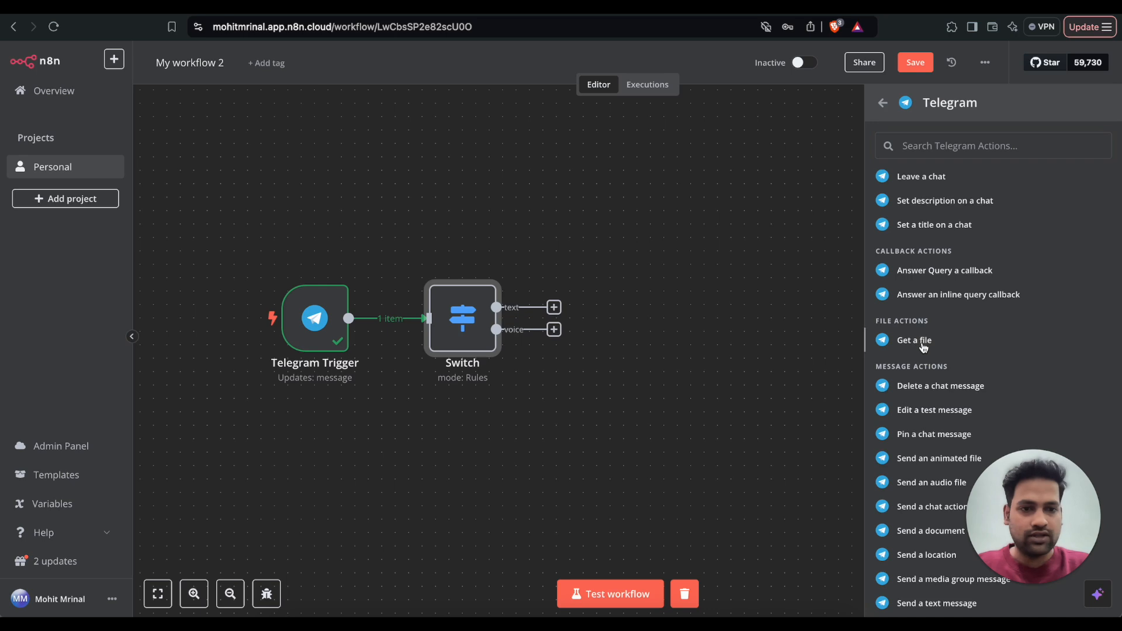
{"action": "left_click", "coordinate": [914, 342]}
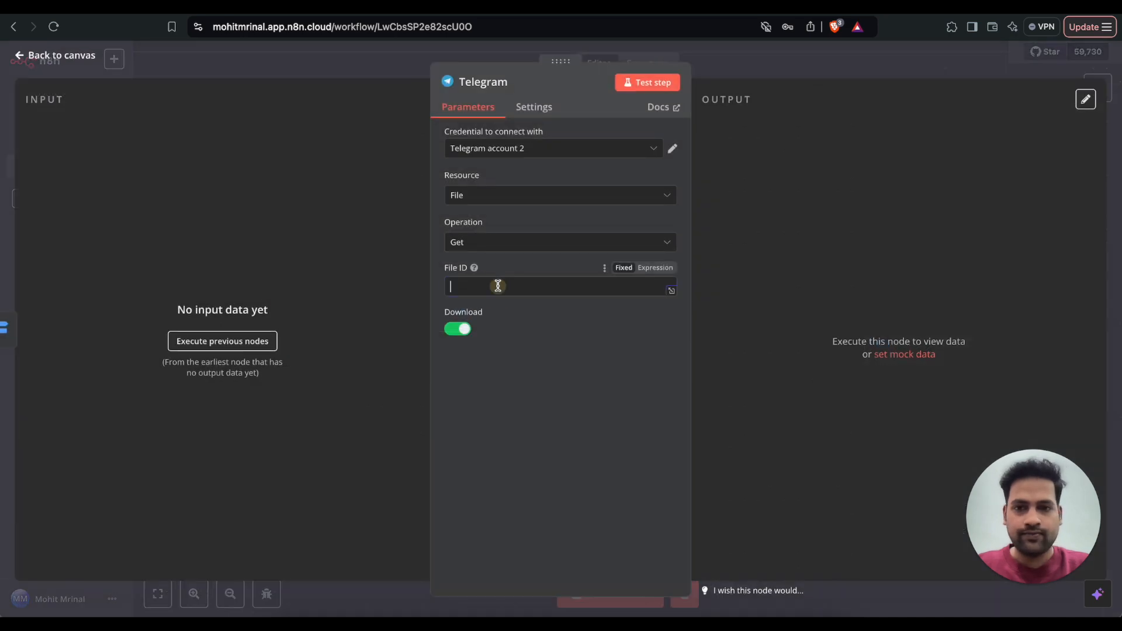
Set the Telegram node's File ID to {{ $('Telegram Trigger').item.json.message.voice.file_id }} from the executed input data, and test the node
{"action": "left_click", "coordinate": [202, 346]}
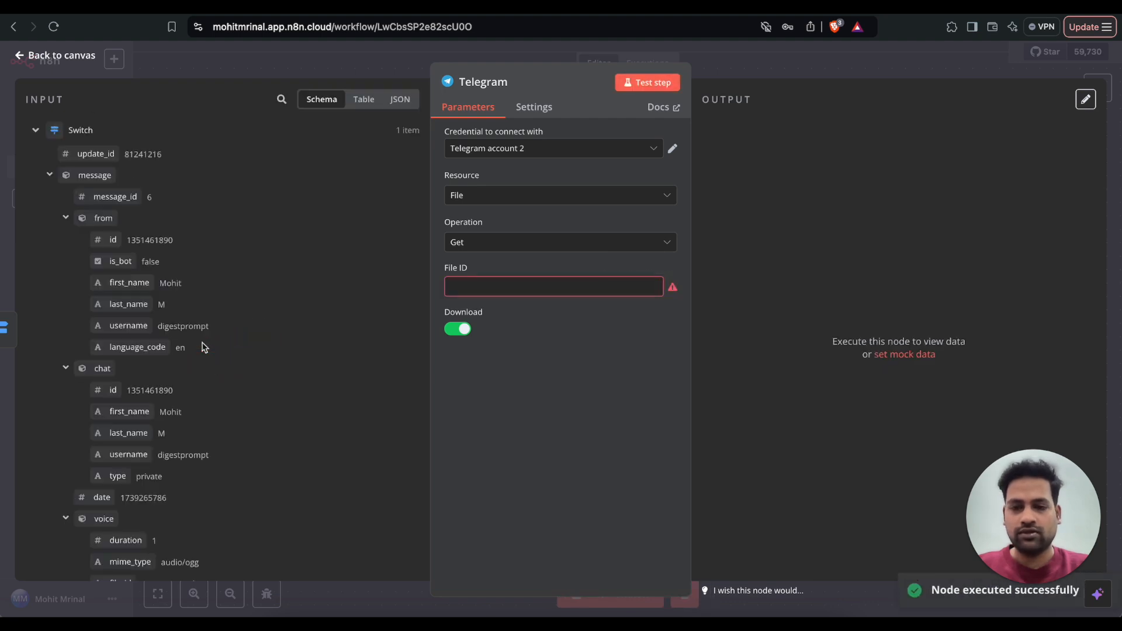
{"action": "scroll", "coordinate": [82, 426], "scroll_direction": "down", "scroll_amount": 3}
{"action": "scroll", "coordinate": [111, 453], "scroll_direction": "down", "scroll_amount": 5}
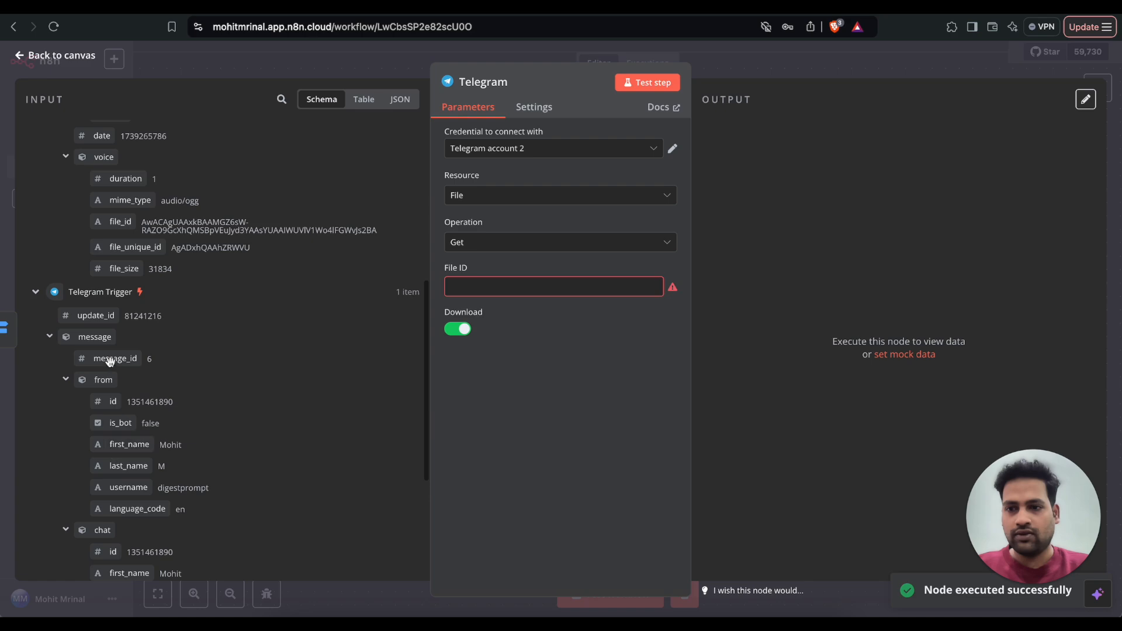
{"action": "scroll", "coordinate": [108, 362], "scroll_direction": "up", "scroll_amount": 7}
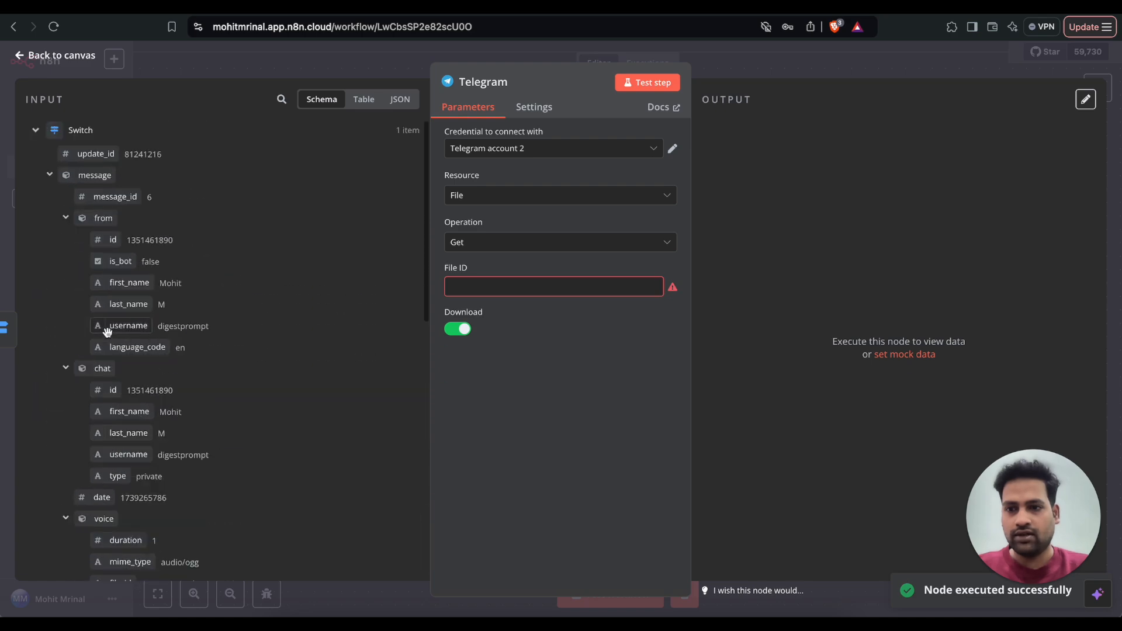
{"action": "scroll", "coordinate": [106, 327], "scroll_direction": "down", "scroll_amount": 2}
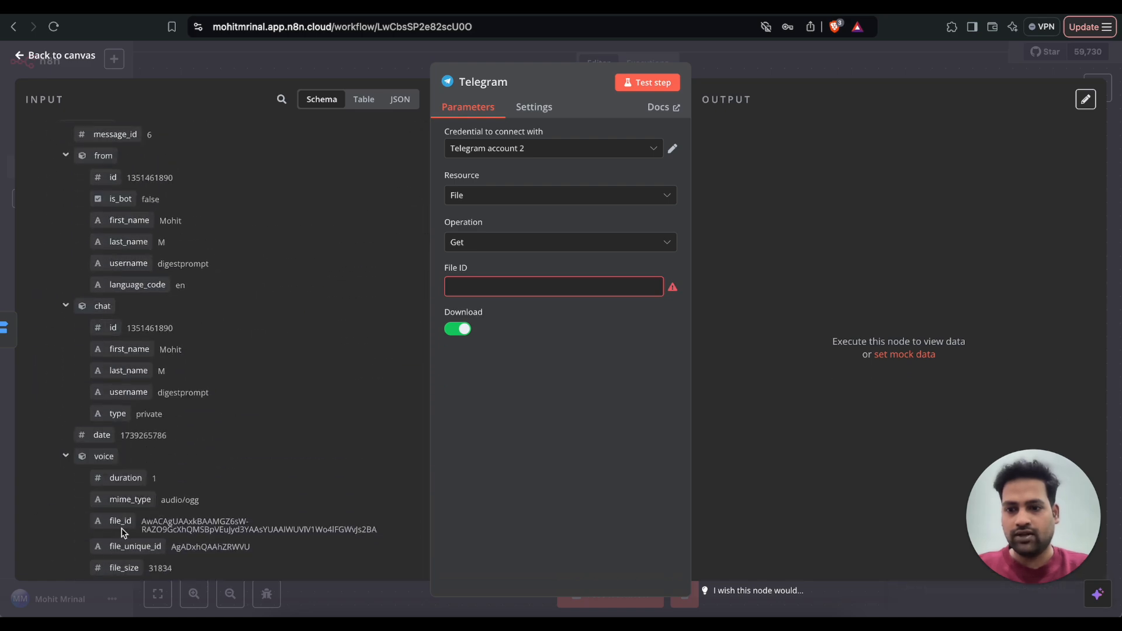
{"action": "left_click_drag", "start_coordinate": [121, 521], "coordinate": [485, 286]}
{"action": "left_click", "coordinate": [521, 461]}
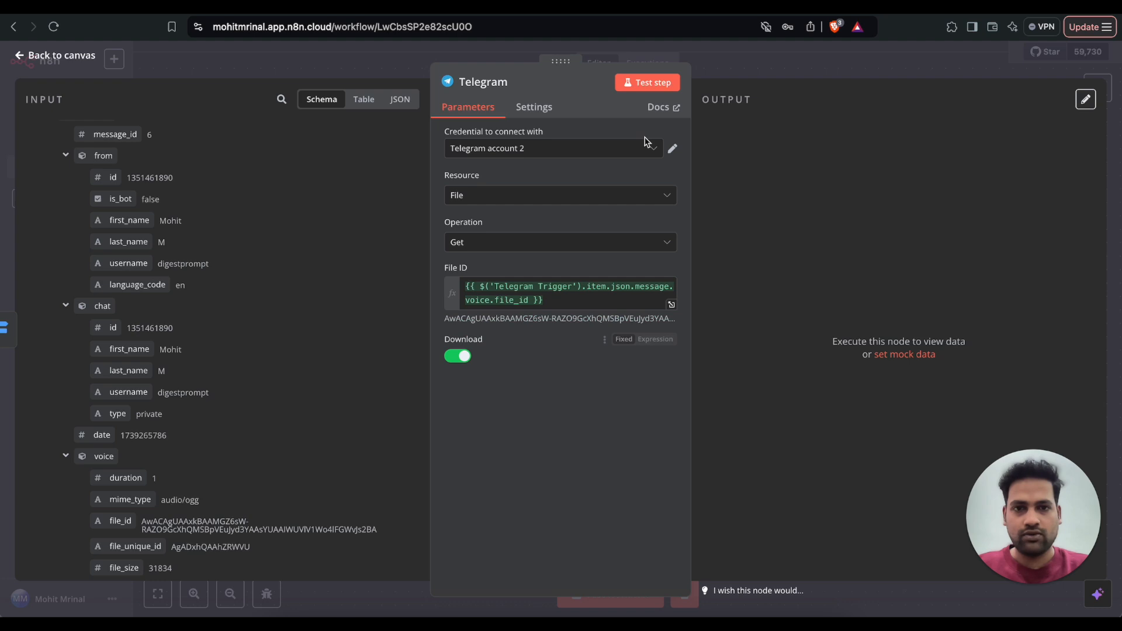
{"action": "left_click", "coordinate": [664, 83]}
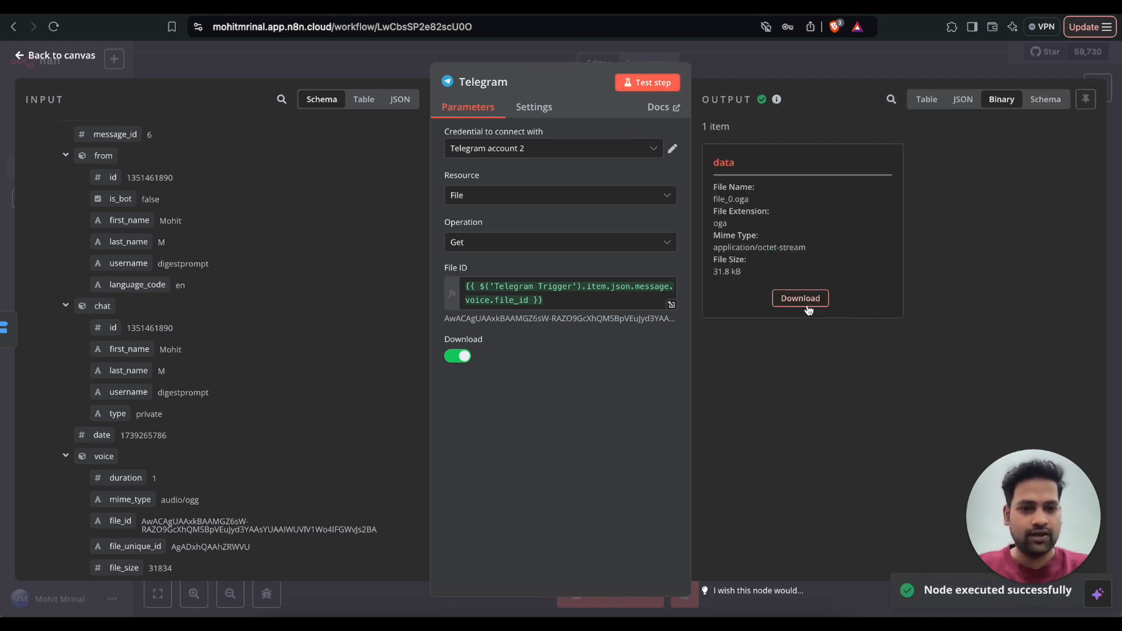
{"action": "left_click", "coordinate": [64, 58]}
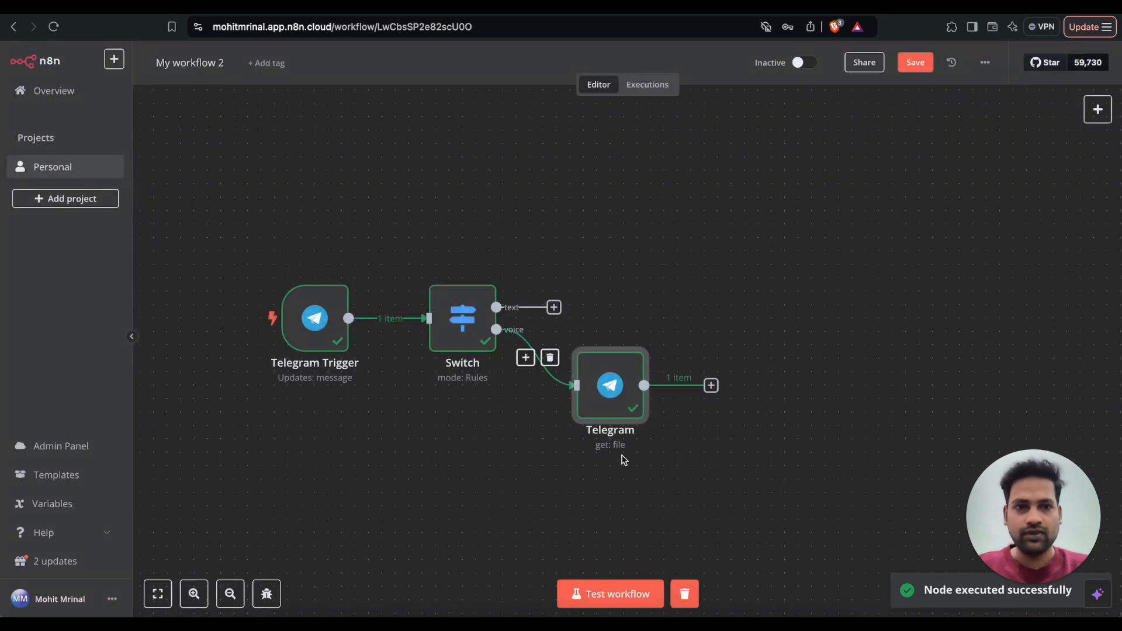
Add an OpenAI "Transcribe a recording" node after the Telegram get-file node
{"action": "left_click", "coordinate": [711, 387]}
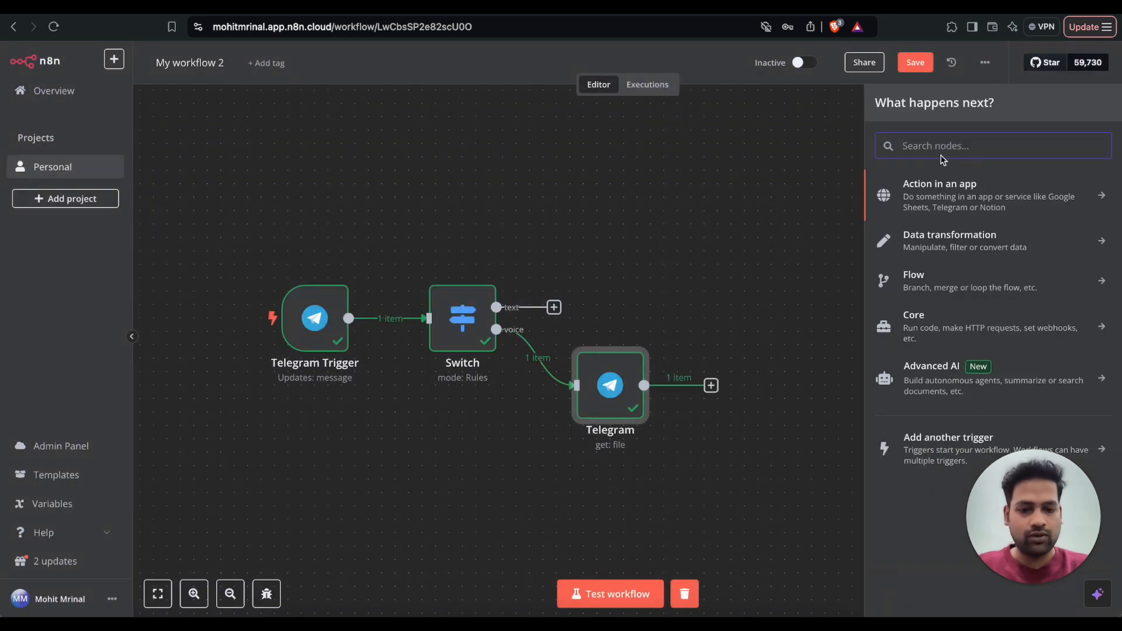
{"action": "type", "text": "open"}
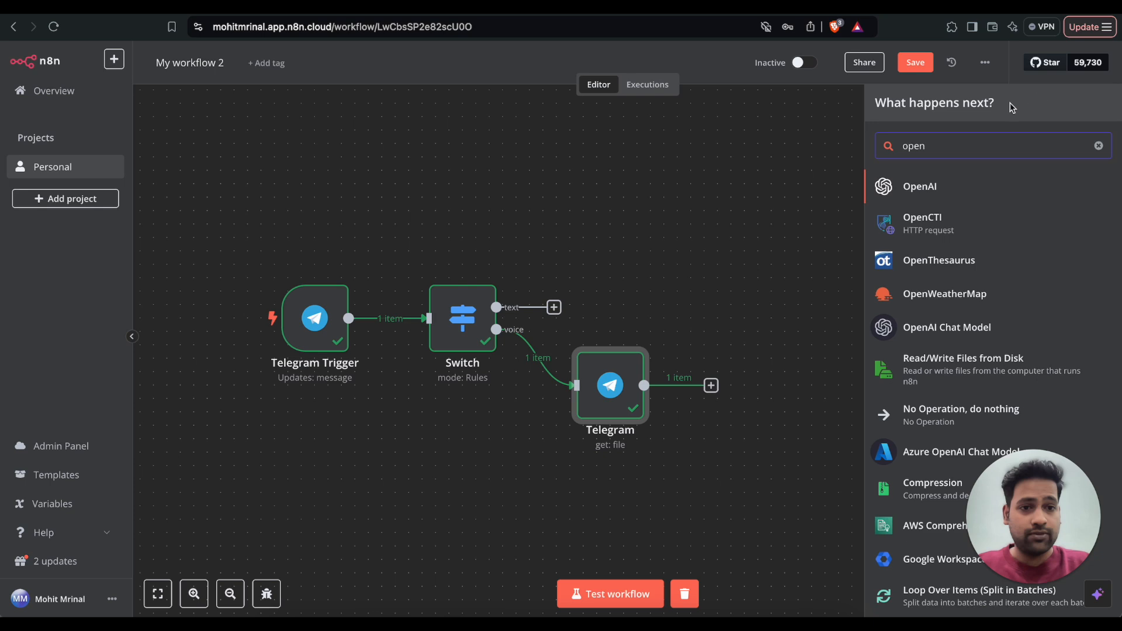
{"action": "left_click", "coordinate": [920, 187]}
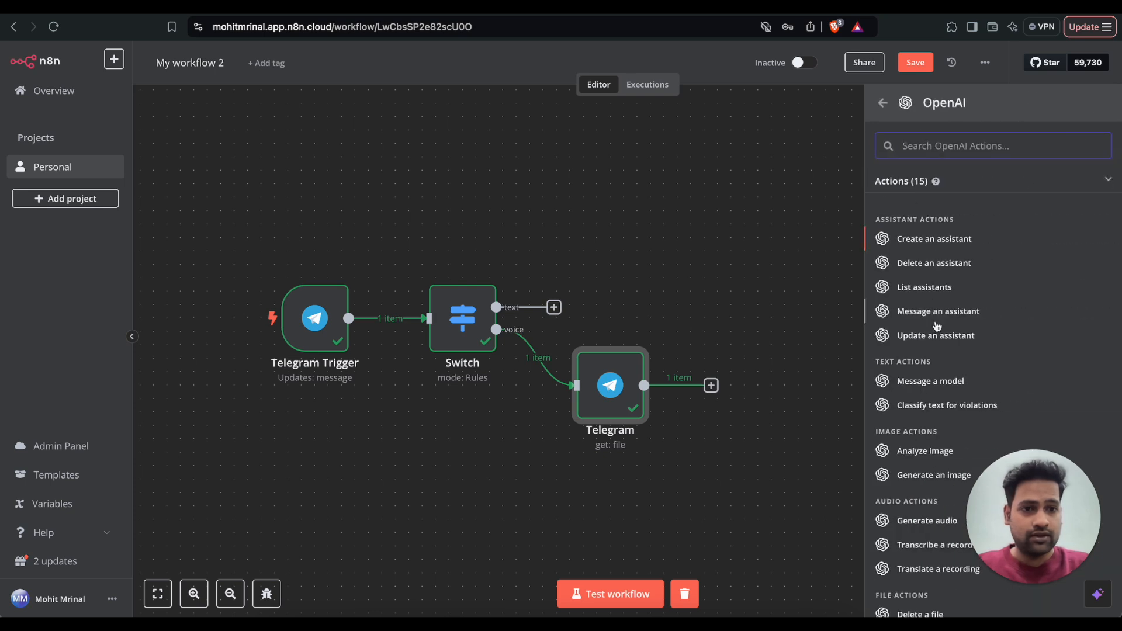
{"action": "type", "text": "tran"}
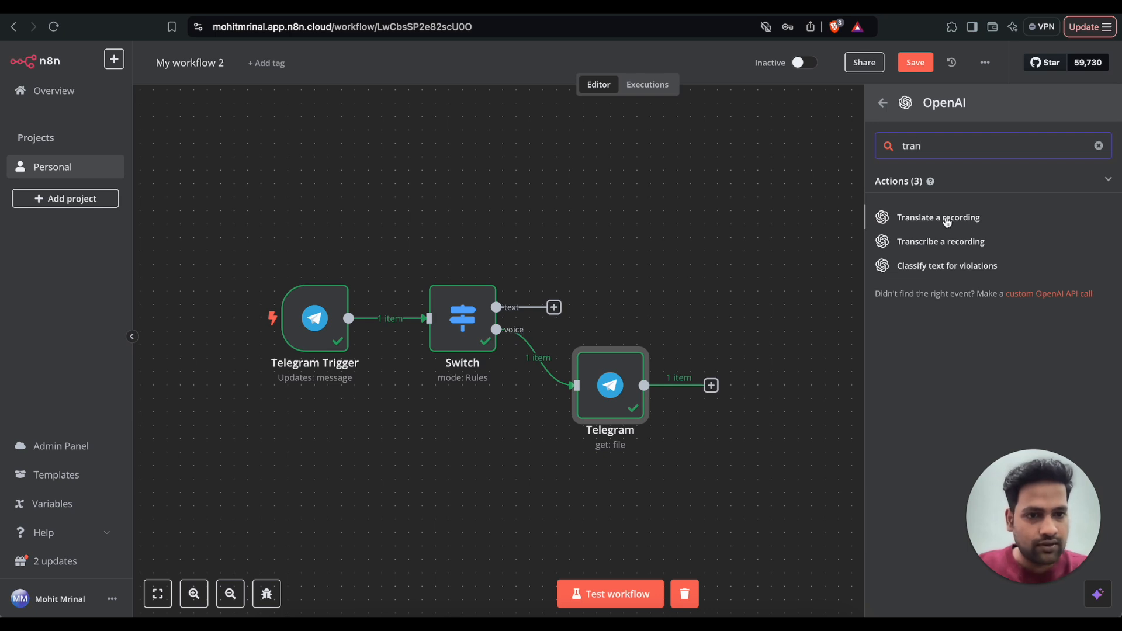
{"action": "left_click", "coordinate": [936, 242]}
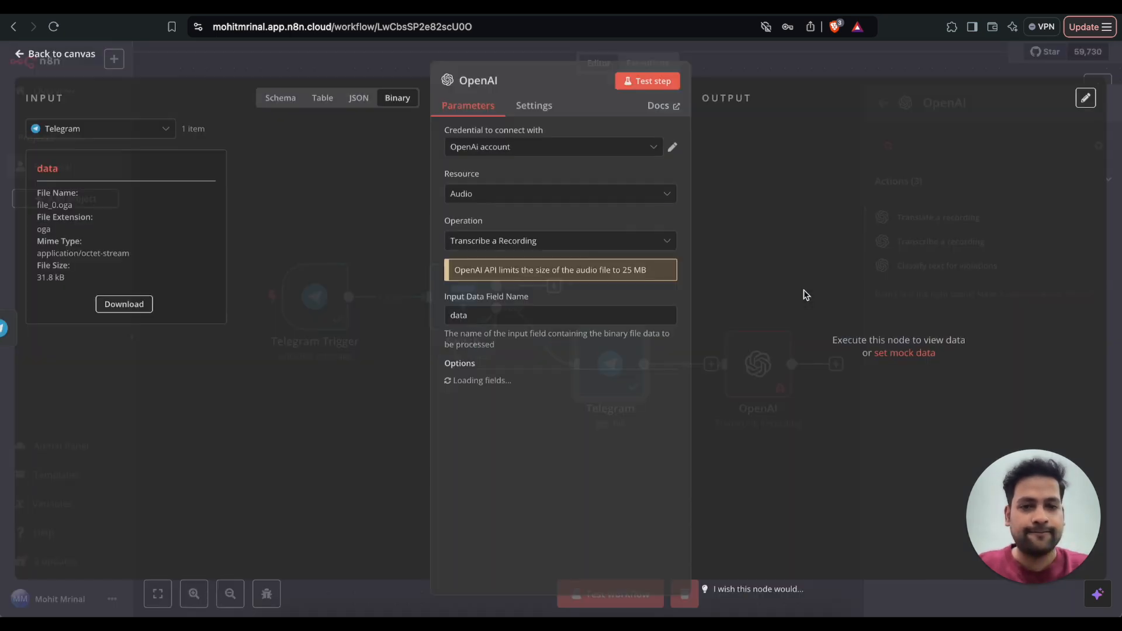
Check the OpenAI node's input data field name against the incoming data and test the transcription
{"action": "left_click", "coordinate": [497, 318]}
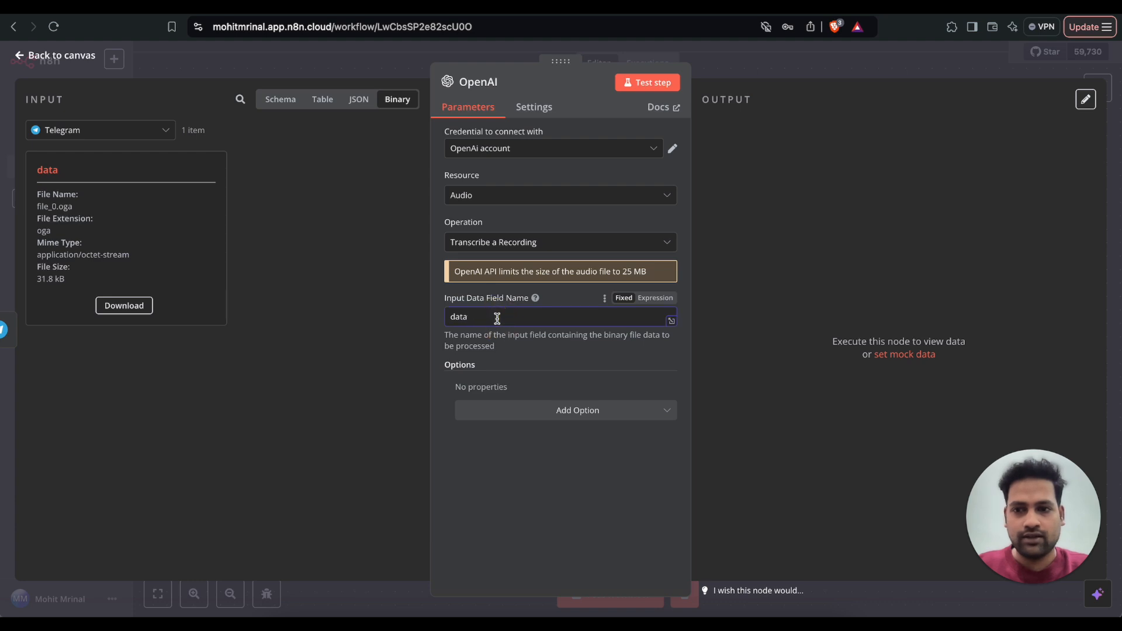
{"action": "left_click", "coordinate": [267, 108]}
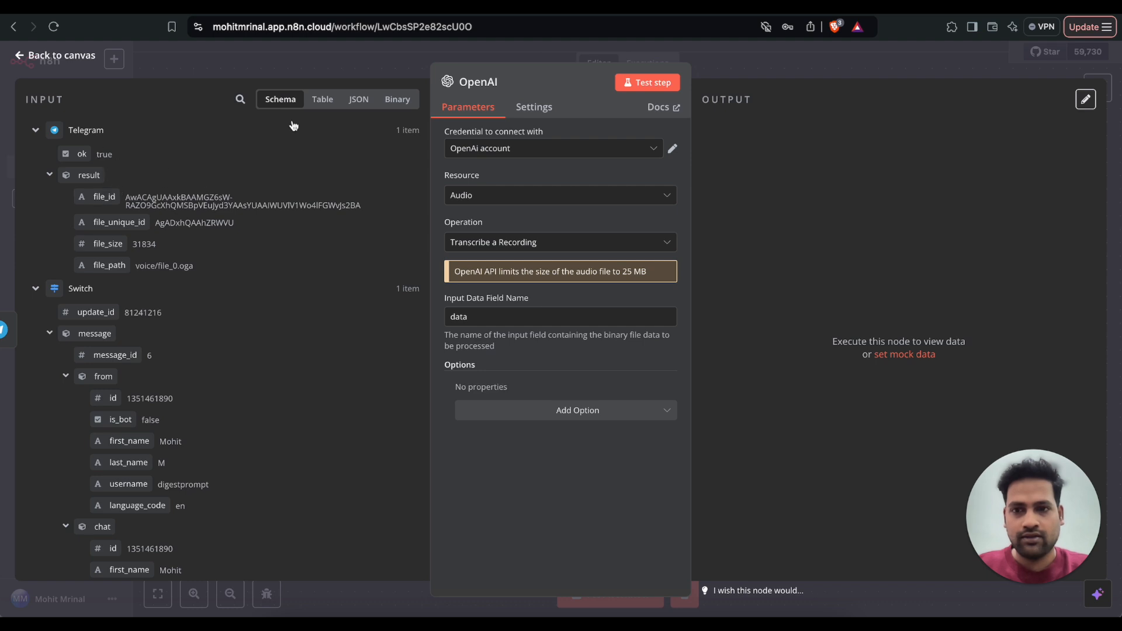
{"action": "left_click", "coordinate": [663, 84]}
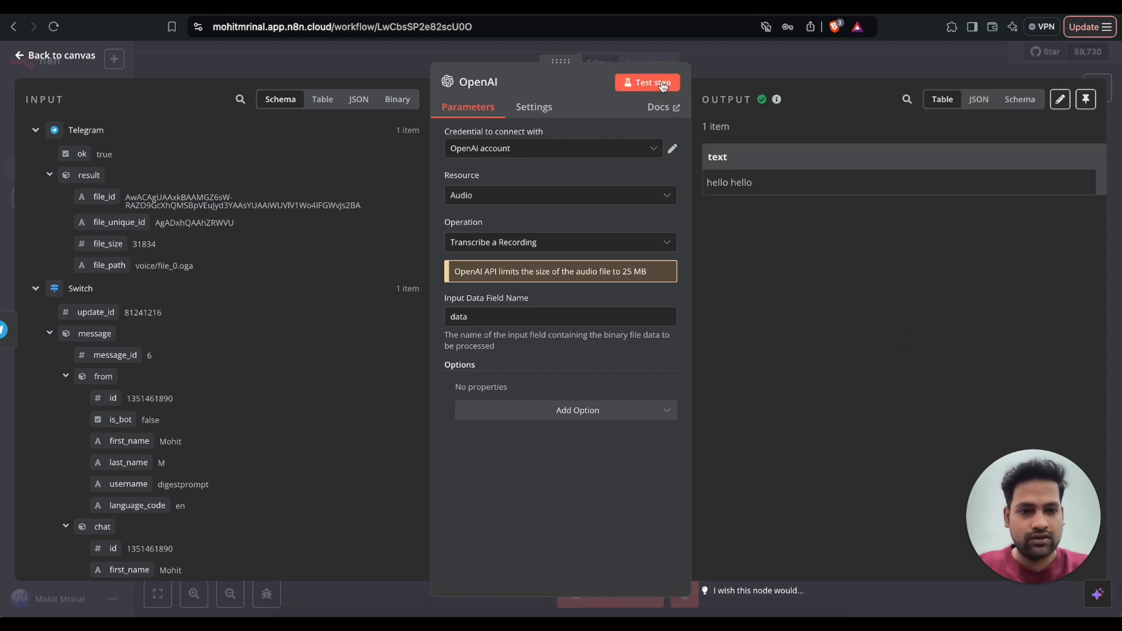
View the form for creating a new OpenAI credential and close it without saving
{"action": "left_click", "coordinate": [608, 150]}
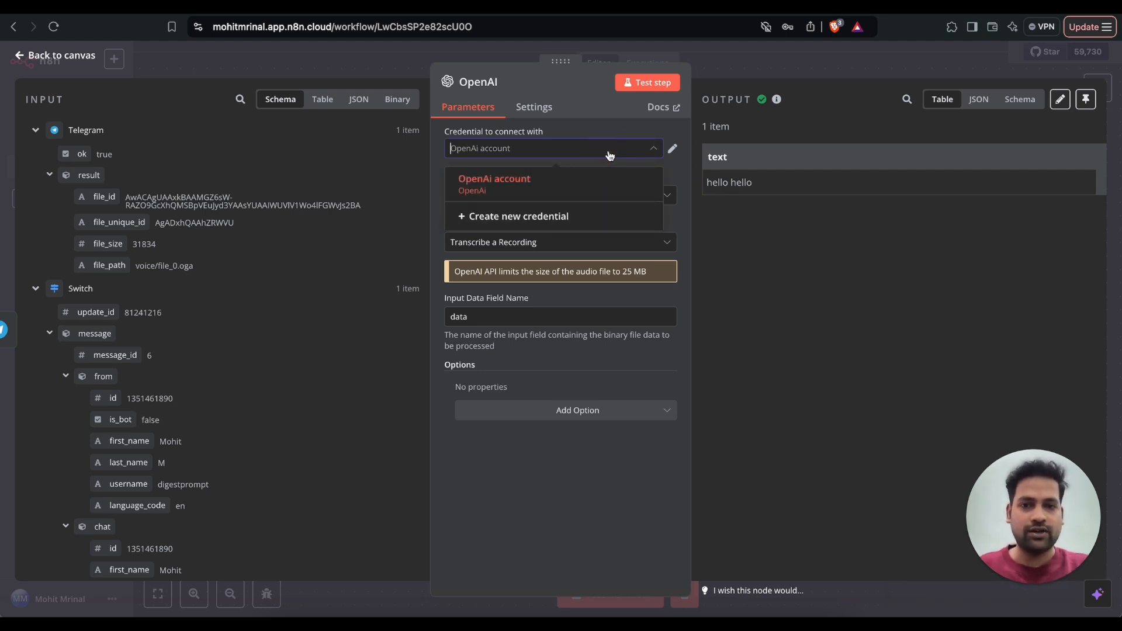
{"action": "left_click", "coordinate": [526, 218]}
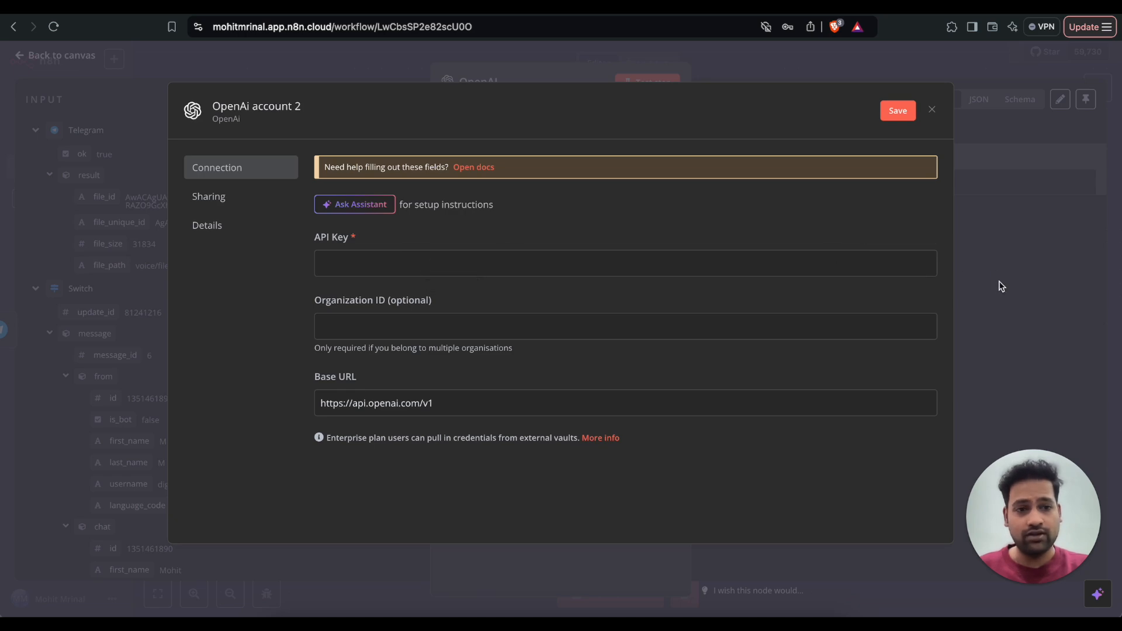
{"action": "left_click", "coordinate": [932, 110]}
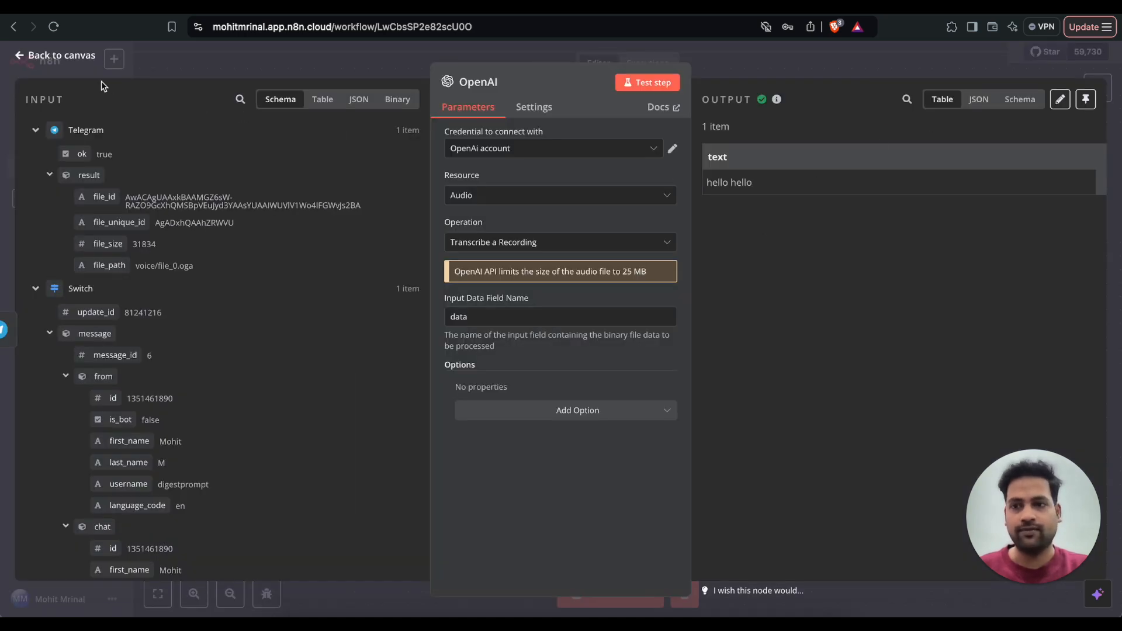
Return to the canvas and move the Telegram and OpenAI nodes further down to make room for the text branch
{"action": "left_click", "coordinate": [64, 55]}
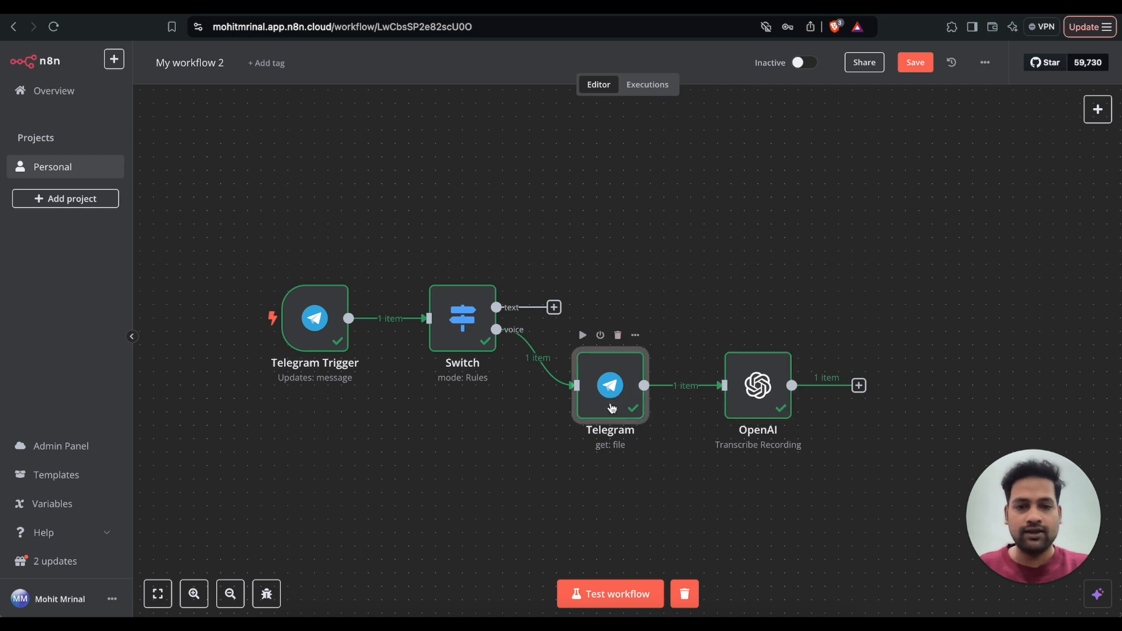
{"action": "left_click_drag", "start_coordinate": [613, 395], "coordinate": [612, 461]}
{"action": "left_click_drag", "start_coordinate": [748, 402], "coordinate": [751, 470]}
{"action": "scroll", "coordinate": [617, 272], "scroll_direction": "right", "scroll_amount": 2}
{"action": "scroll", "coordinate": [615, 271], "scroll_direction": "right", "scroll_amount": 2}
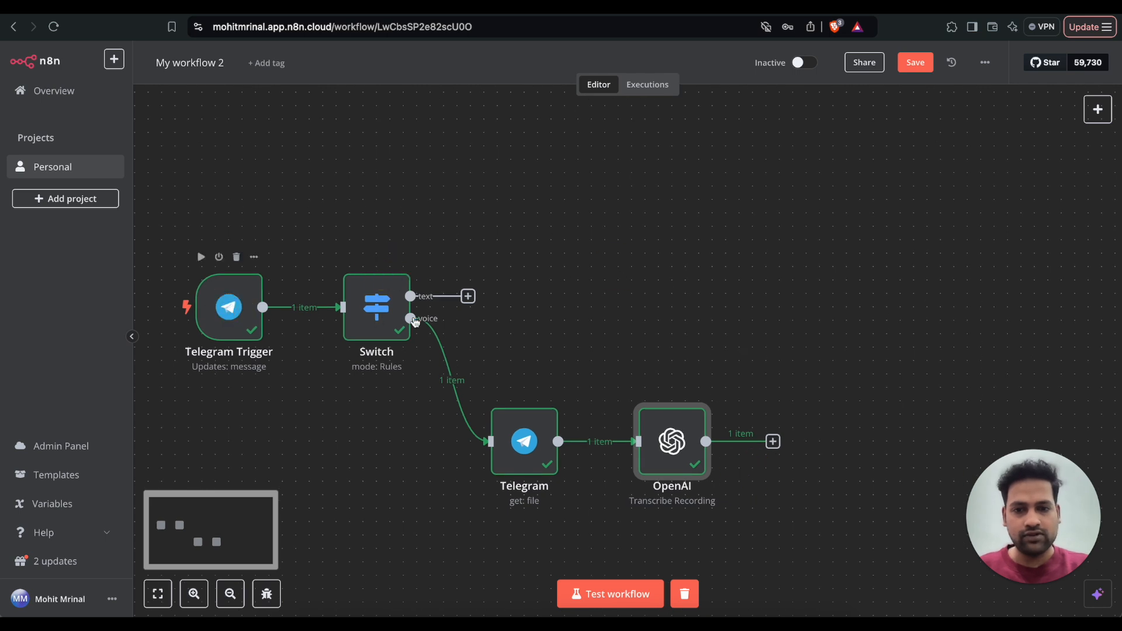
Test the Telegram Trigger with the text message "hello" sent to the bot, and return to the canvas
{"action": "double_click", "coordinate": [228, 306]}
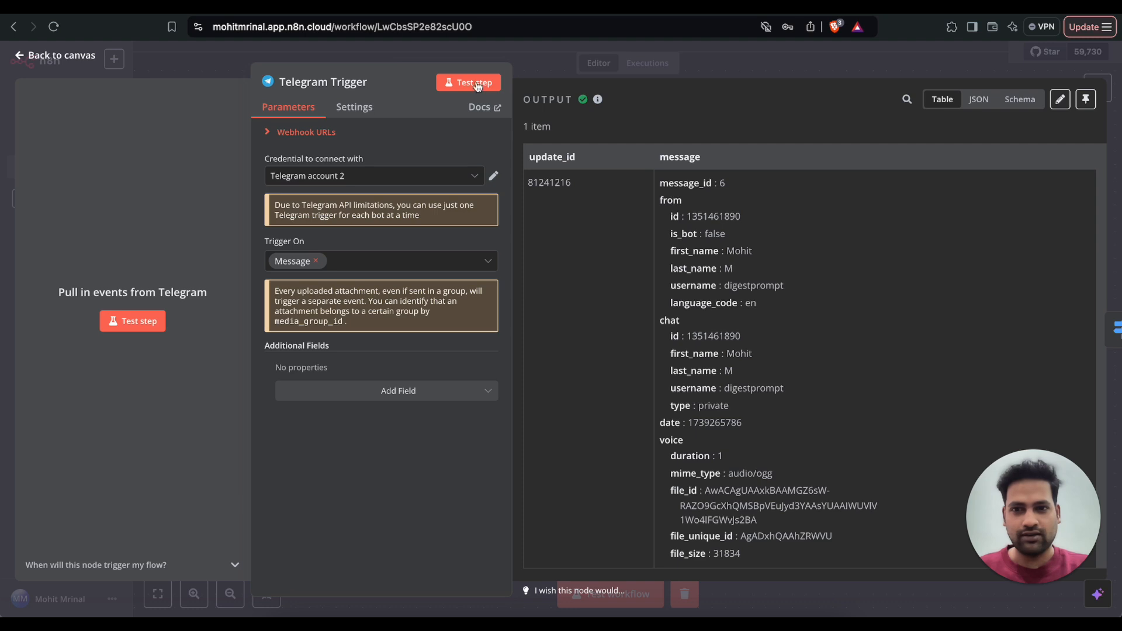
{"action": "left_click", "coordinate": [477, 83]}
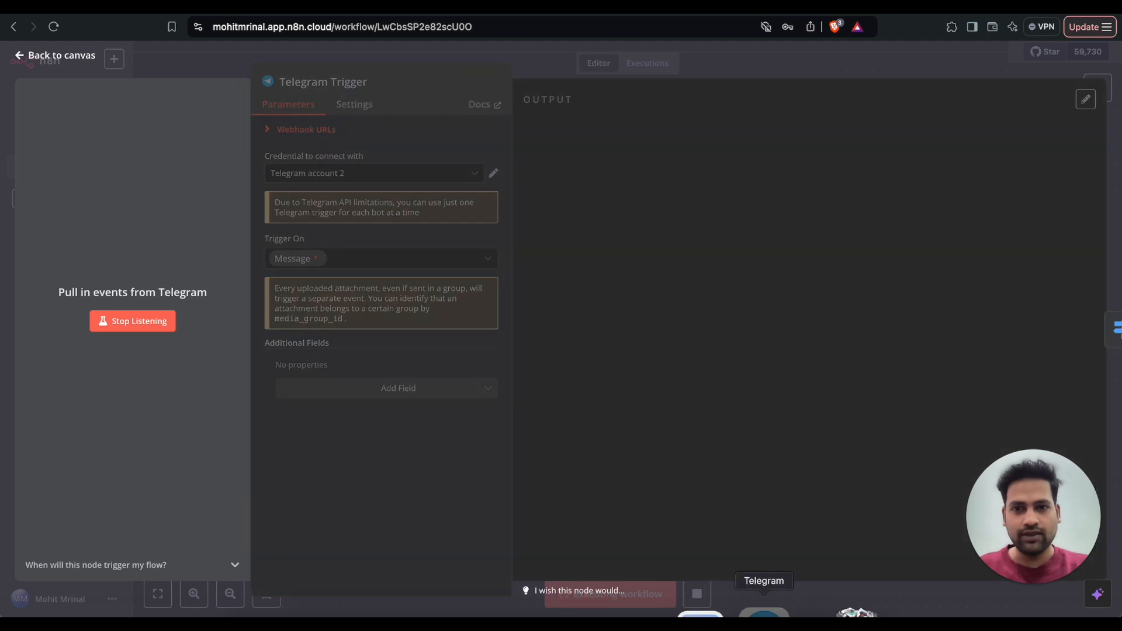
{"action": "left_click", "coordinate": [764, 613]}
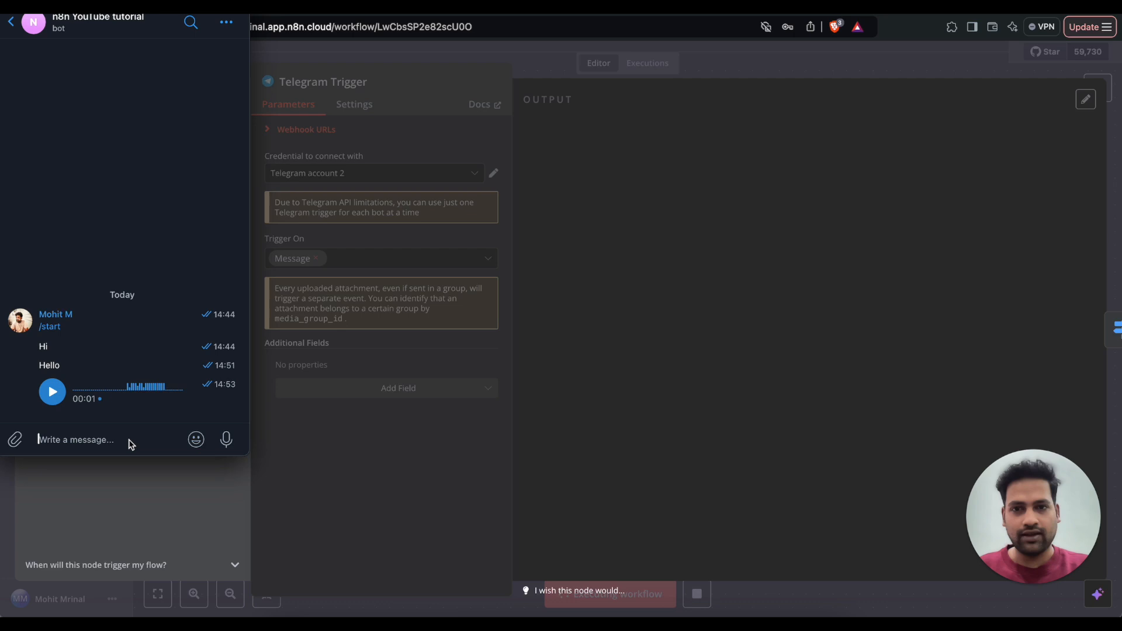
{"action": "type", "text": "hello"}
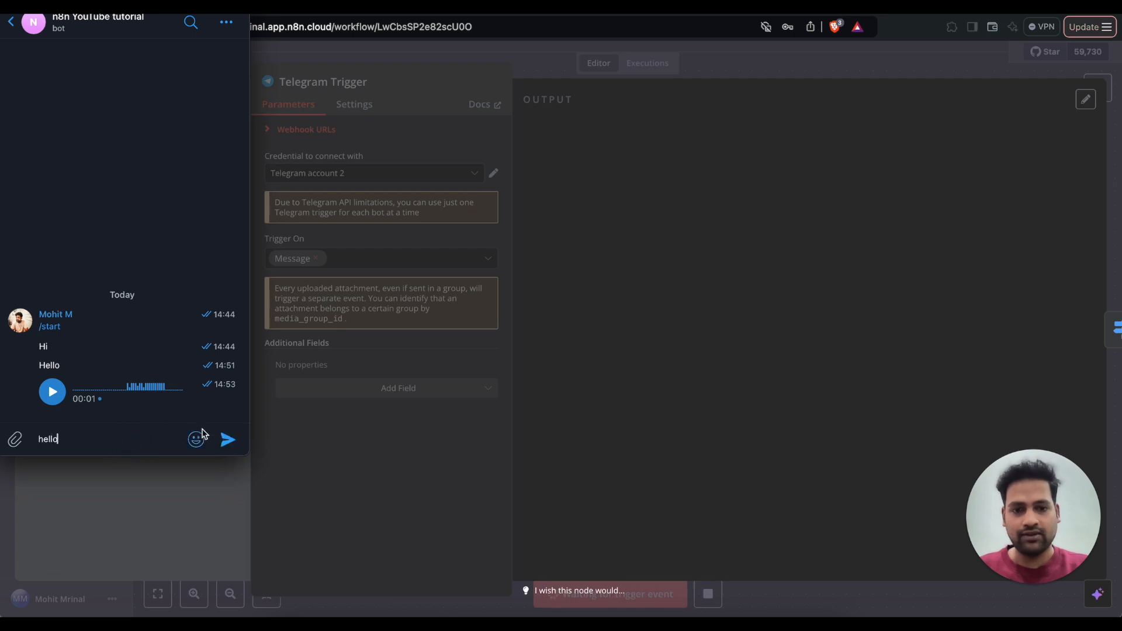
{"action": "left_click", "coordinate": [227, 439]}
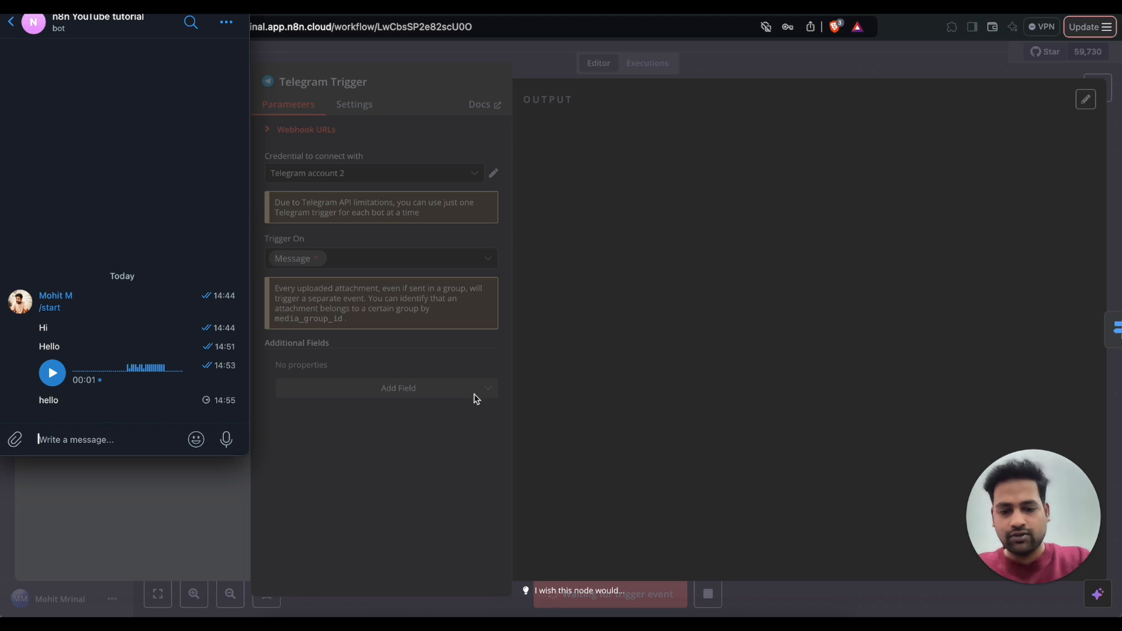
{"action": "left_click", "coordinate": [468, 442]}
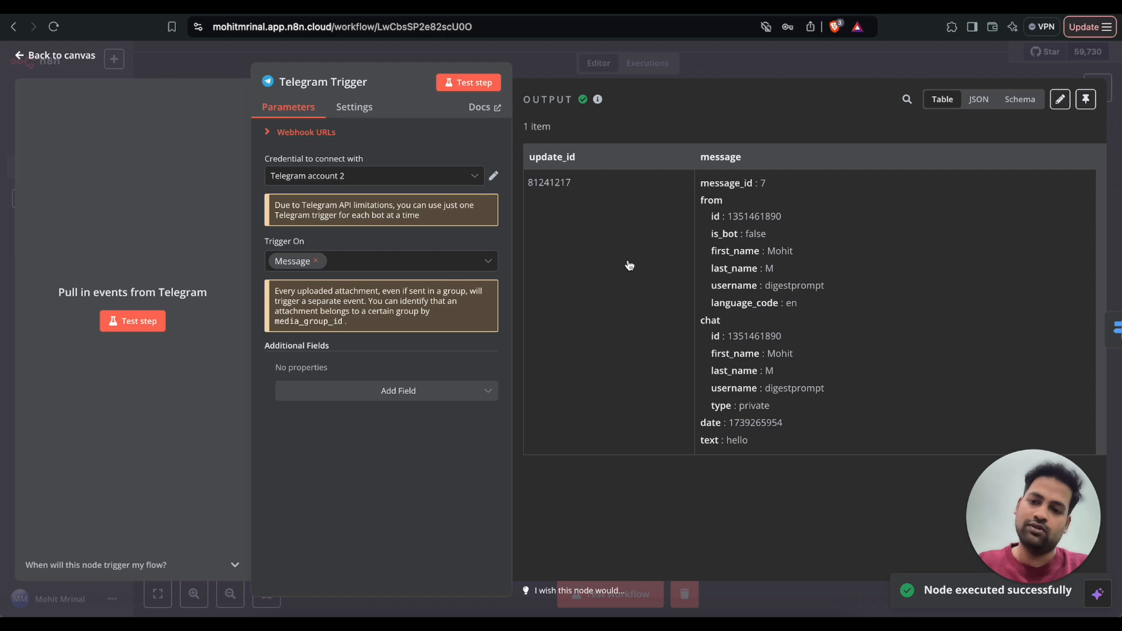
{"action": "key", "text": "Escape"}
Add an Edit Fields (Set) node to the Switch node's text output
{"action": "left_click", "coordinate": [469, 297]}
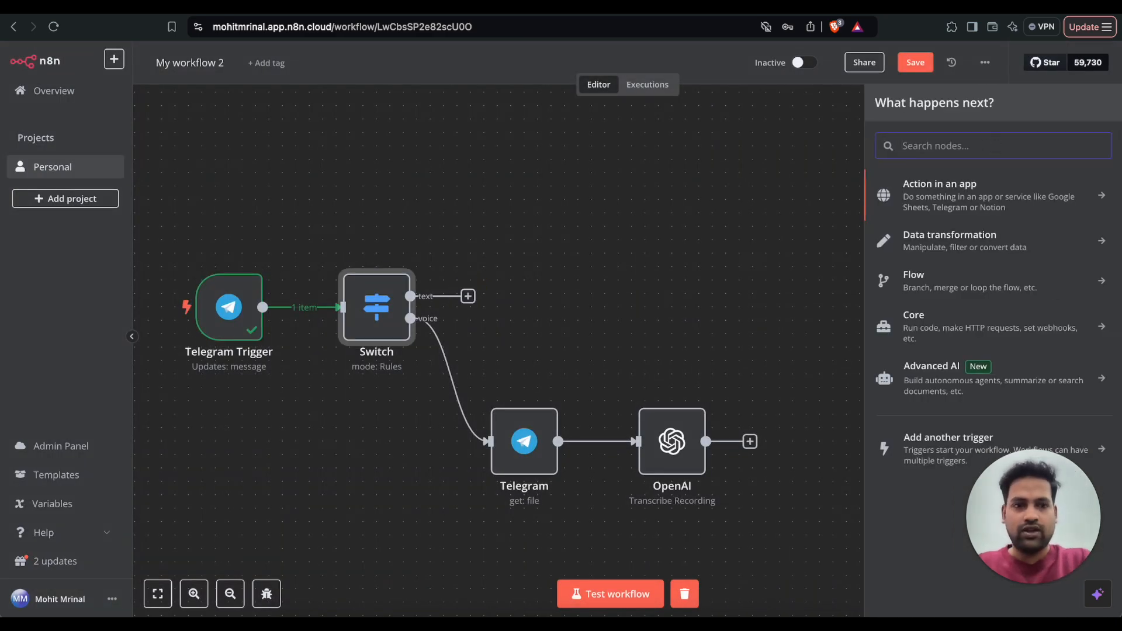
{"action": "type", "text": "set"}
{"action": "left_click", "coordinate": [946, 183]}
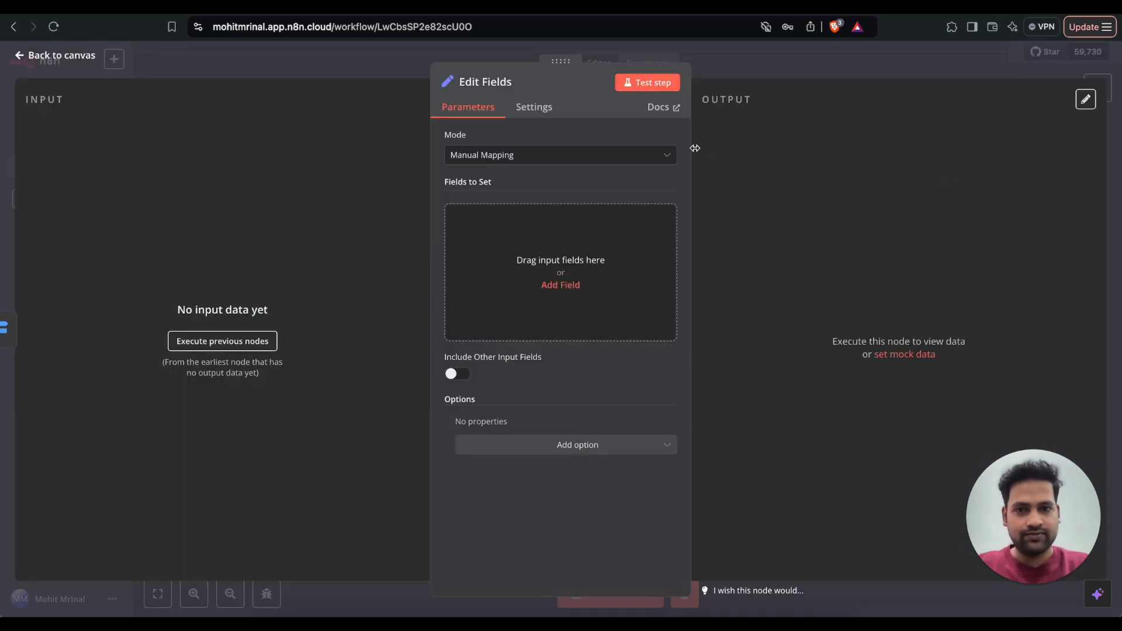
Add a string field named text mapped to the Telegram Trigger's message text in Edit Fields, test the node and return to the canvas
{"action": "left_click", "coordinate": [564, 284]}
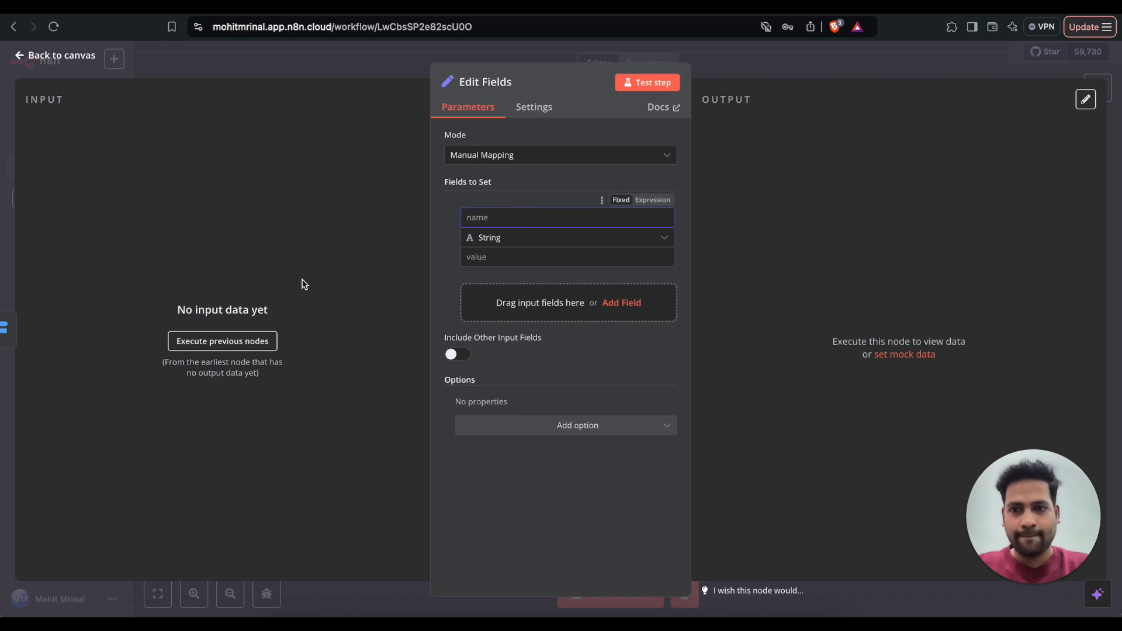
{"action": "left_click", "coordinate": [252, 342]}
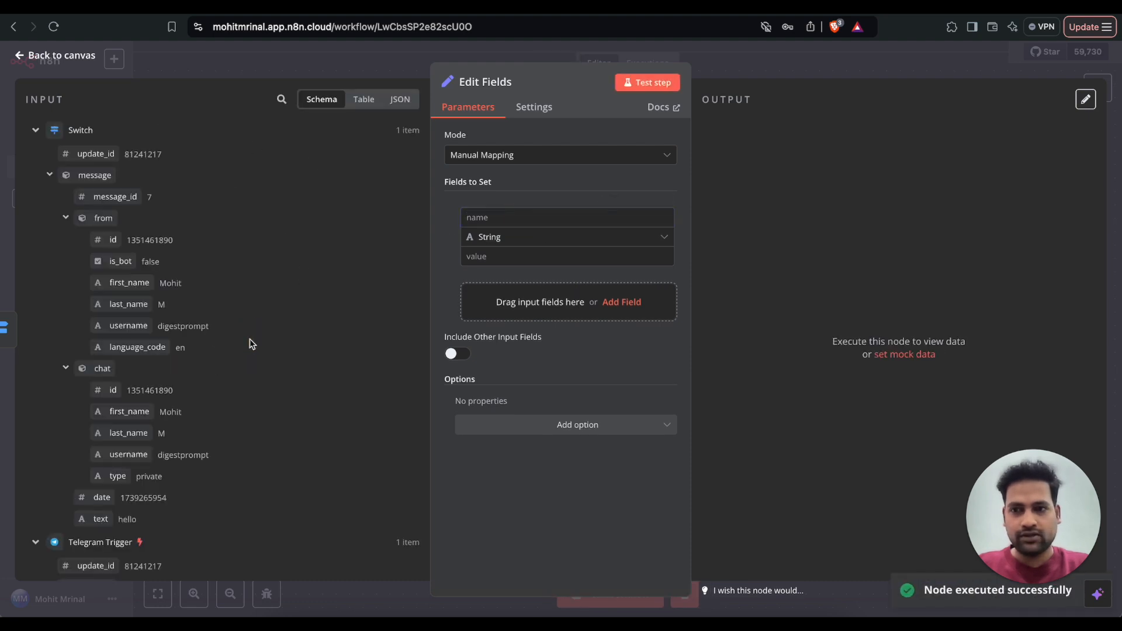
{"action": "scroll", "coordinate": [150, 347], "scroll_direction": "down", "scroll_amount": 1}
{"action": "scroll", "coordinate": [150, 347], "scroll_direction": "down", "scroll_amount": 6}
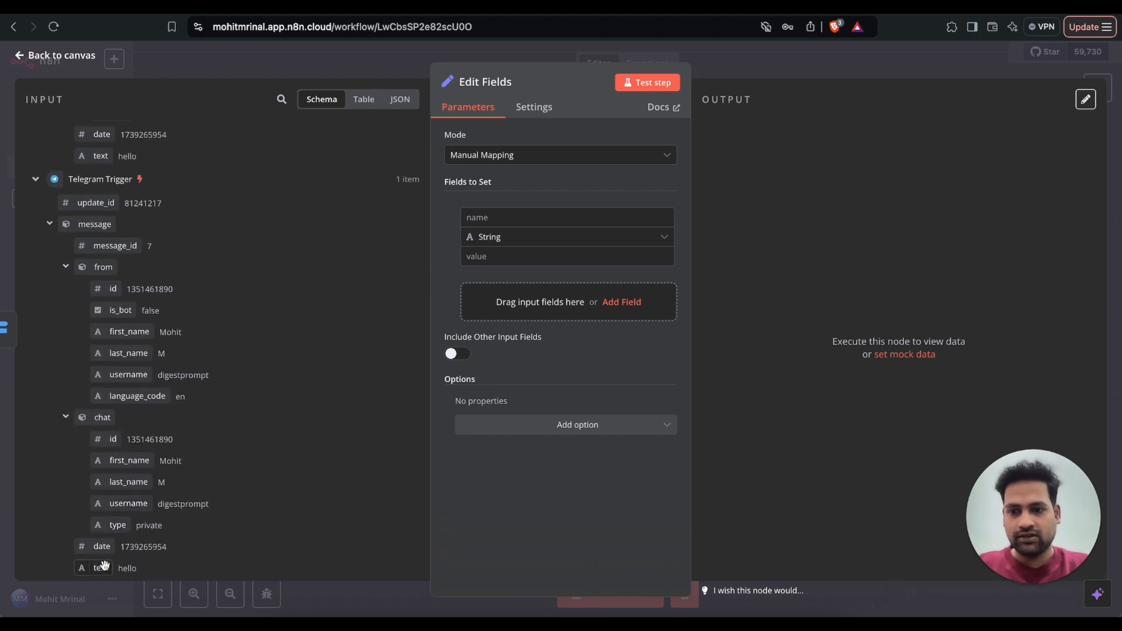
{"action": "left_click_drag", "start_coordinate": [102, 567], "coordinate": [484, 258]}
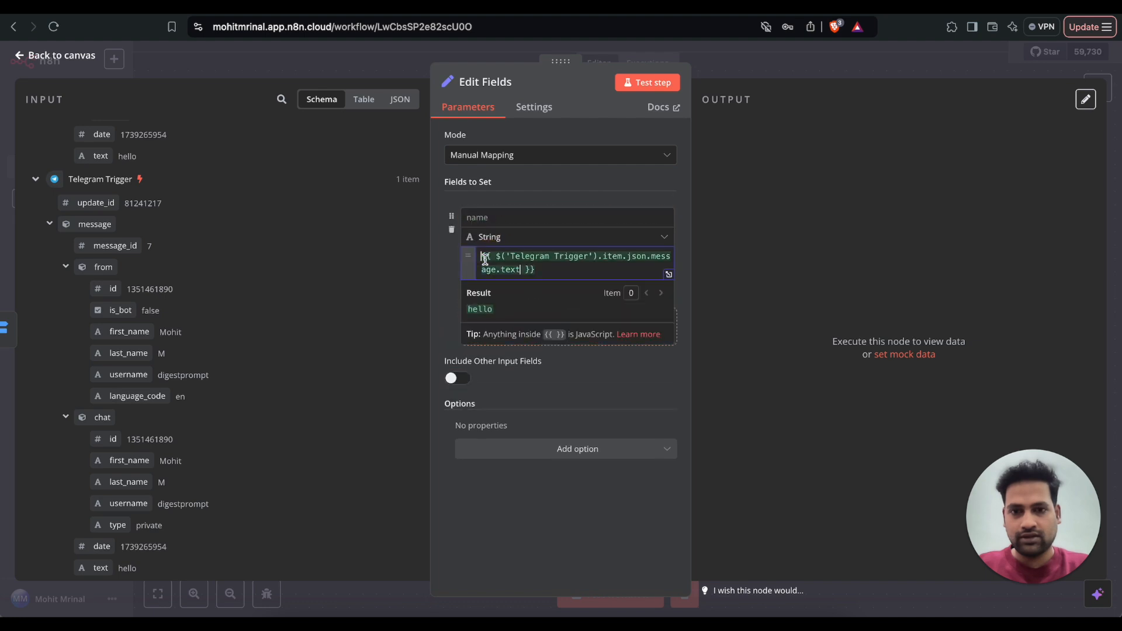
{"action": "left_click", "coordinate": [558, 219]}
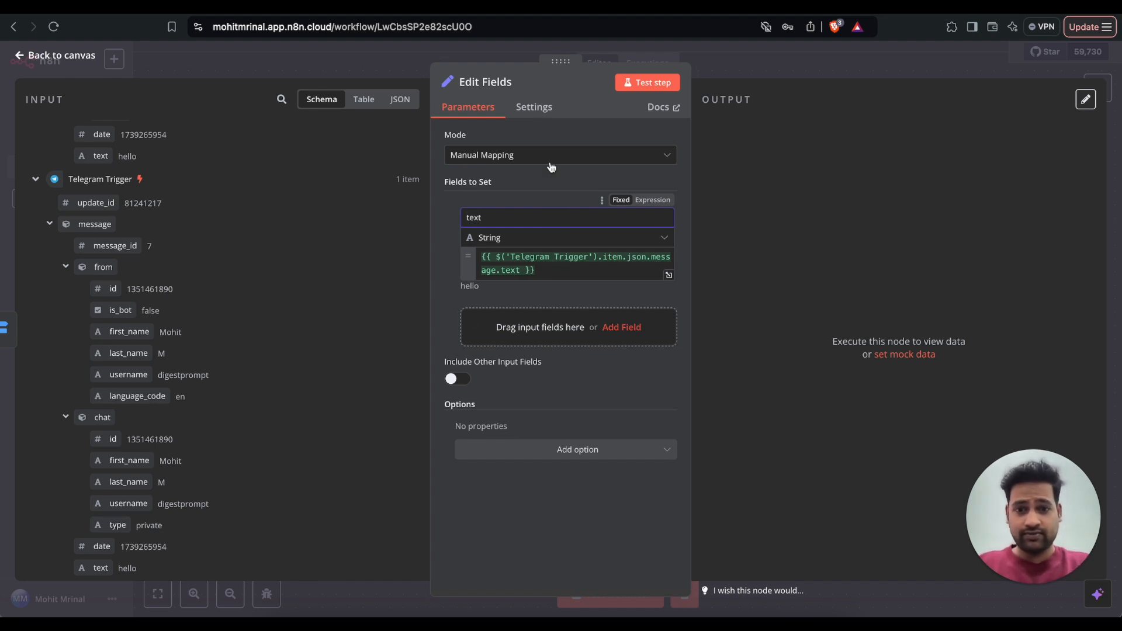
{"action": "left_click", "coordinate": [640, 85]}
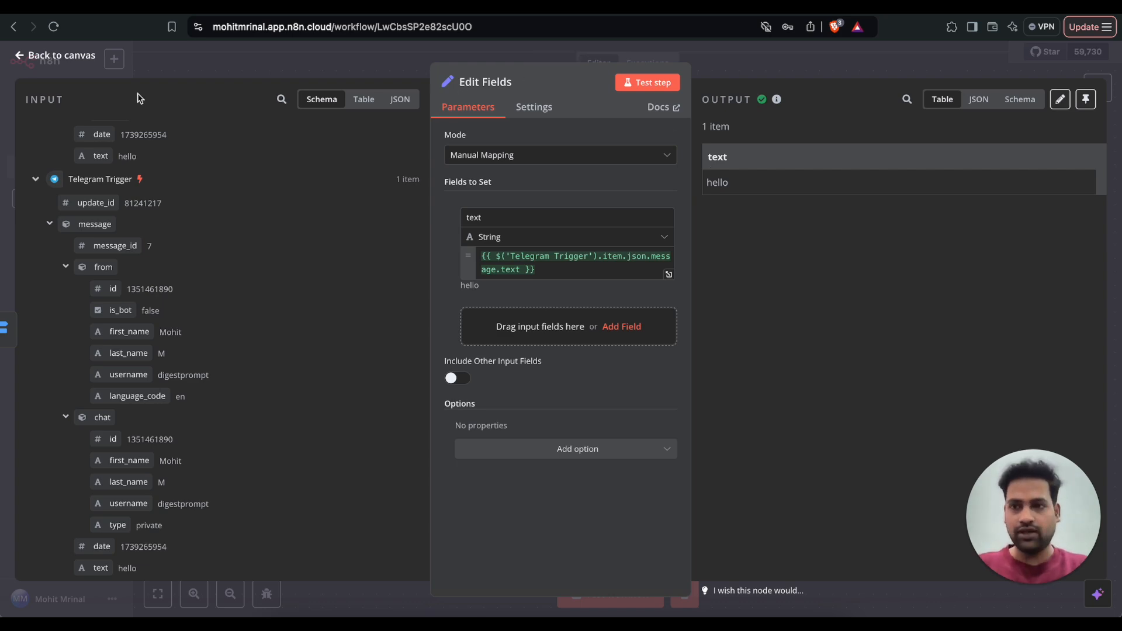
{"action": "left_click", "coordinate": [61, 55]}
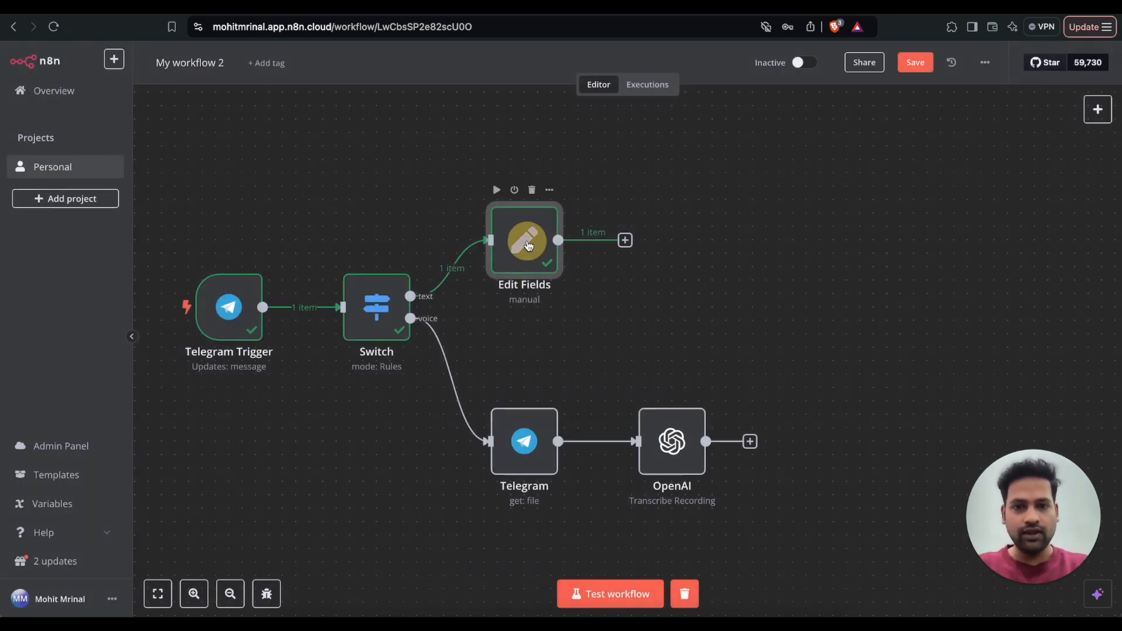
Move the Edit Fields node and the Telegram get-file node further right, away from the Switch node
{"action": "left_click_drag", "start_coordinate": [531, 245], "coordinate": [623, 241]}
{"action": "scroll", "coordinate": [621, 351], "scroll_direction": "right", "scroll_amount": 3}
{"action": "scroll", "coordinate": [621, 351], "scroll_direction": "down", "scroll_amount": 1}
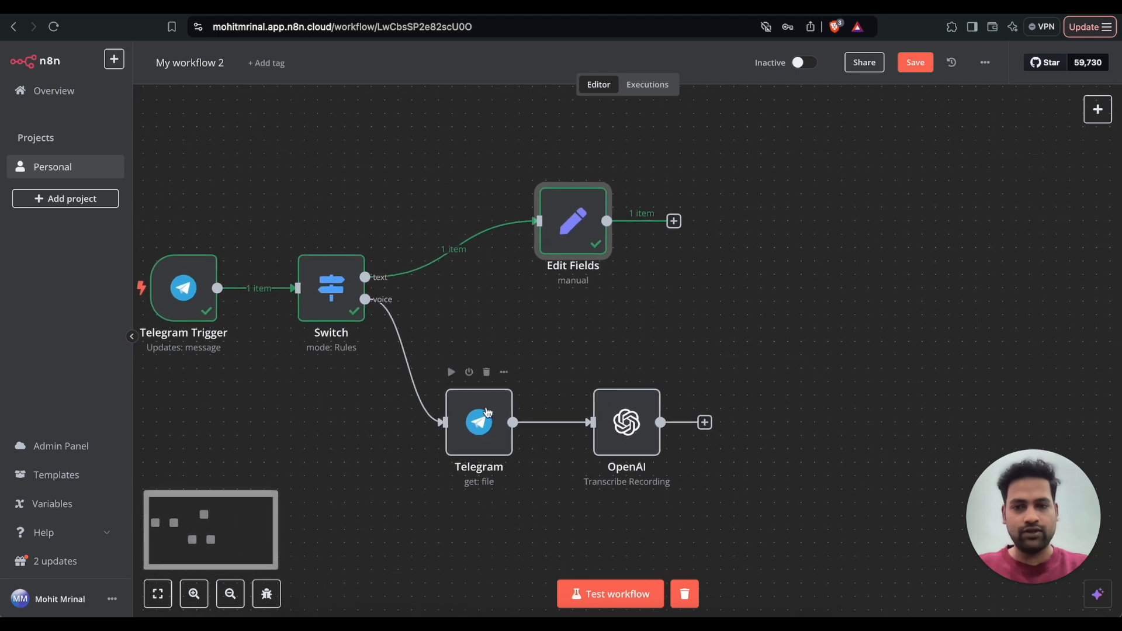
{"action": "left_click_drag", "start_coordinate": [485, 420], "coordinate": [512, 420]}
{"action": "scroll", "coordinate": [660, 376], "scroll_direction": "right", "scroll_amount": 3}
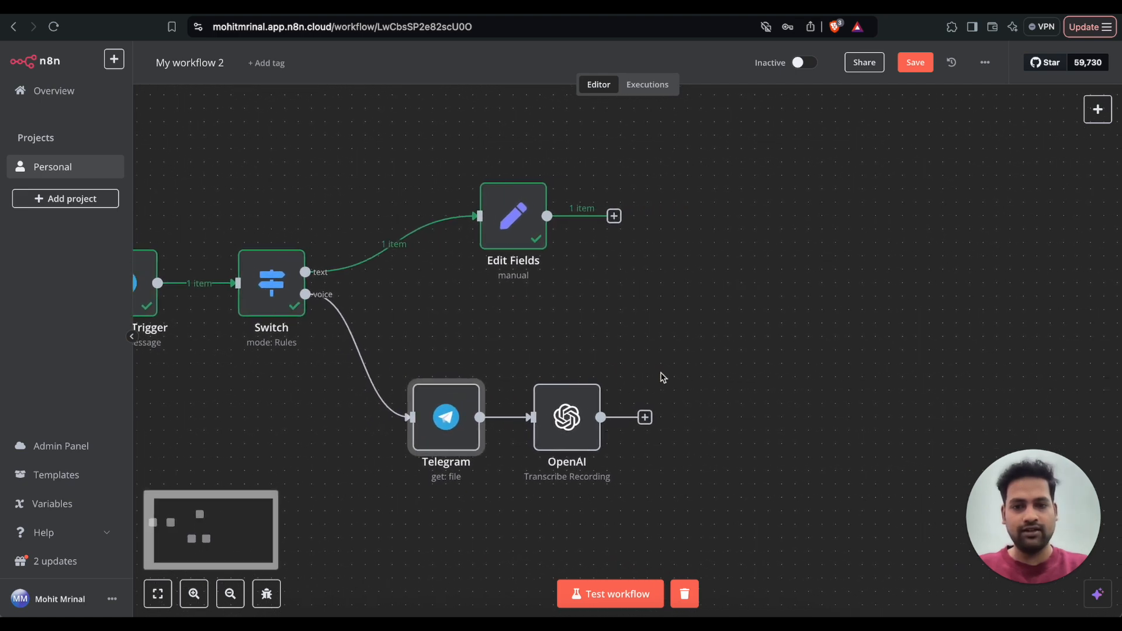
Add an AI Agent node after Edit Fields and choose Tools Agent as its agent type
{"action": "left_click", "coordinate": [581, 214]}
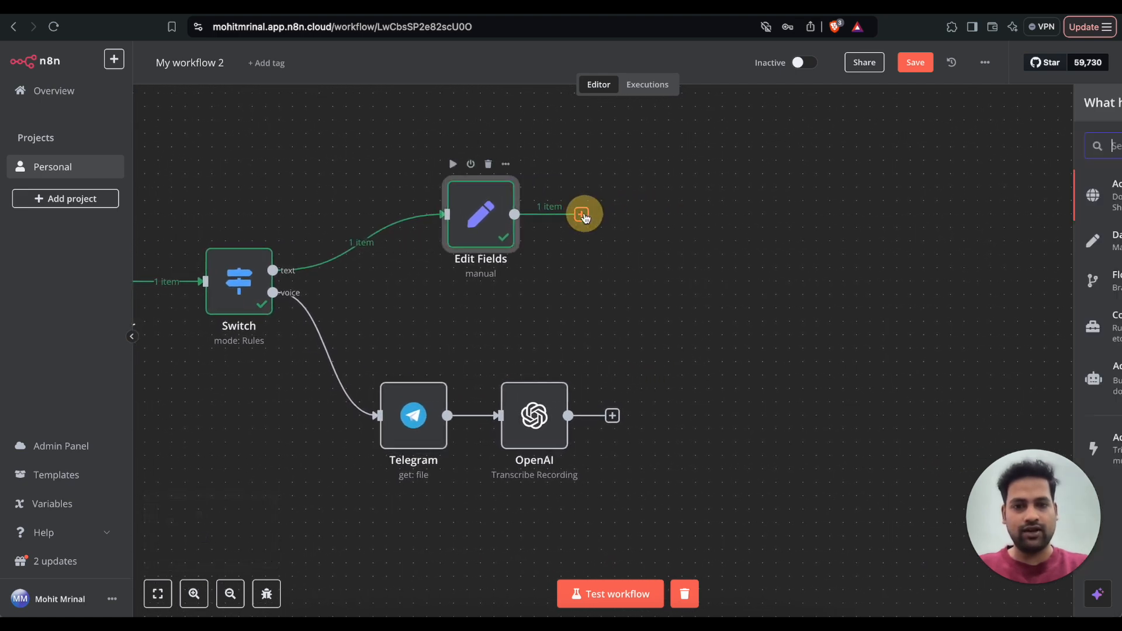
{"action": "type", "text": "AI age"}
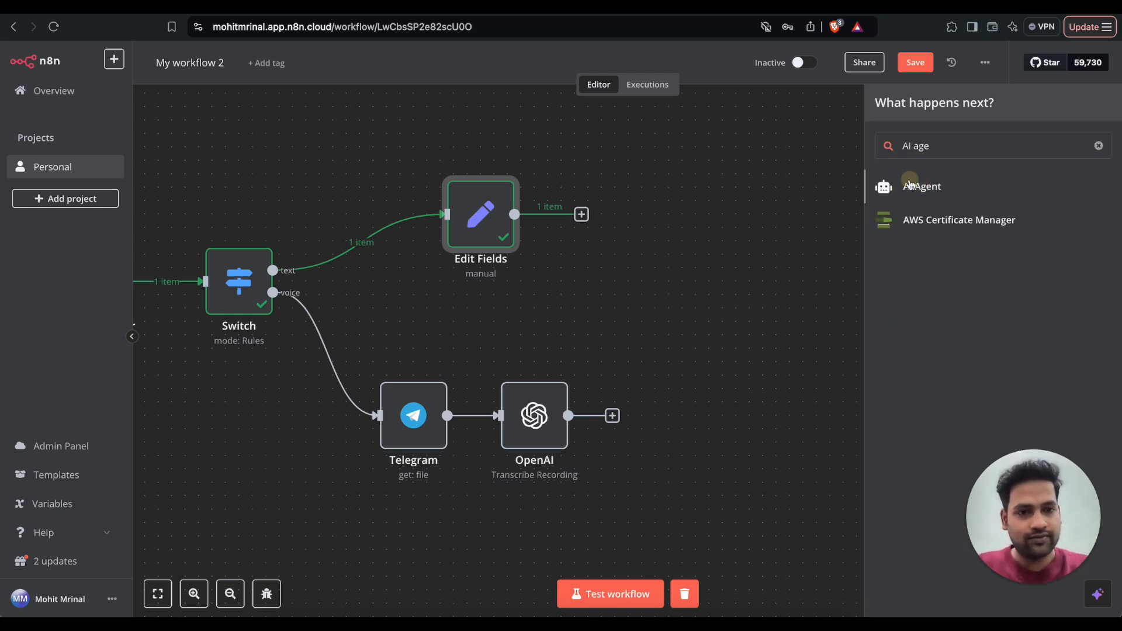
{"action": "left_click", "coordinate": [909, 185]}
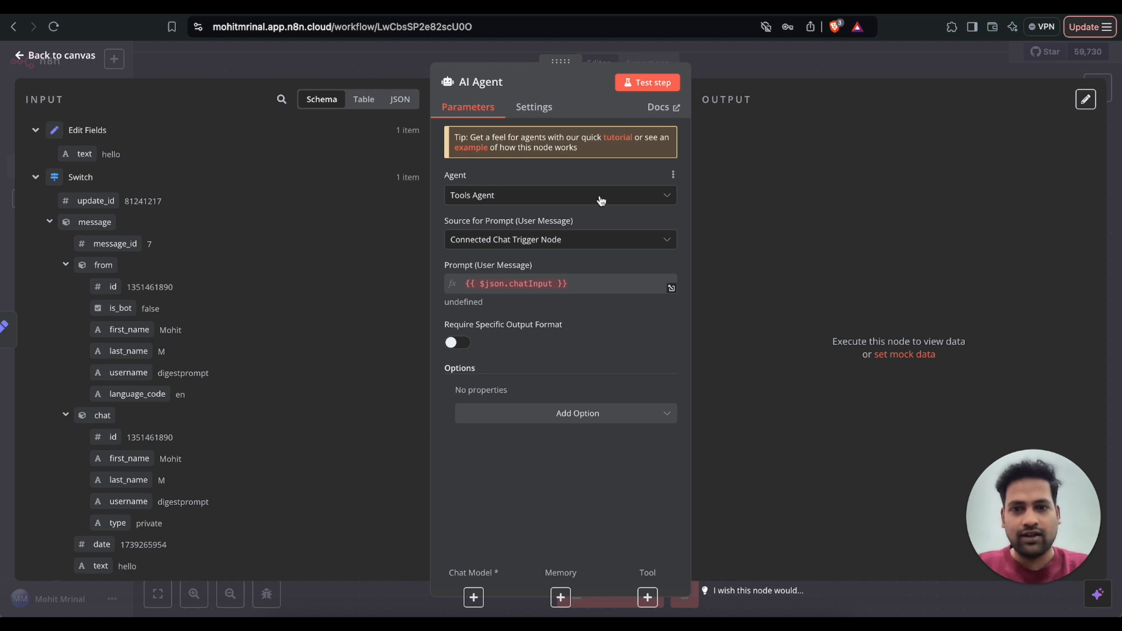
{"action": "left_click", "coordinate": [600, 197]}
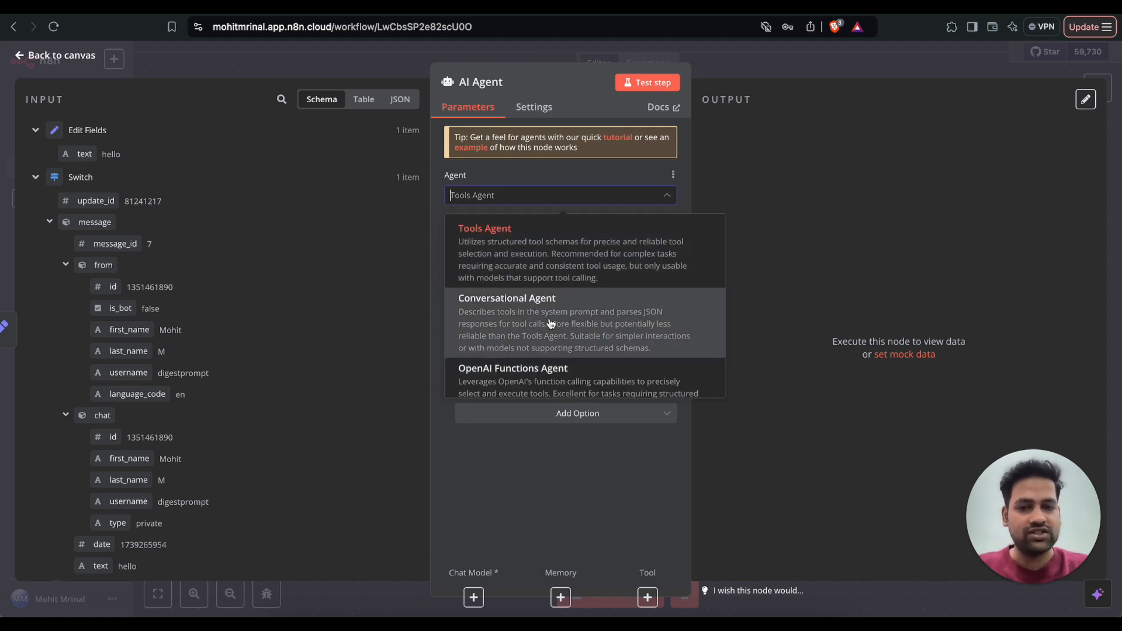
{"action": "scroll", "coordinate": [538, 315], "scroll_direction": "down", "scroll_amount": 3}
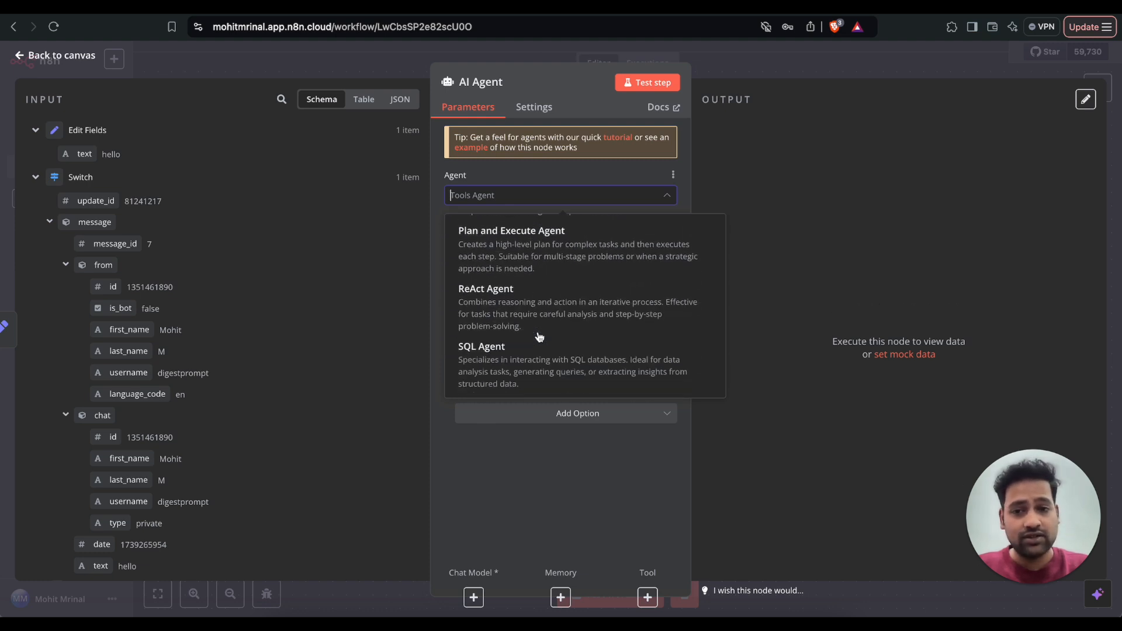
{"action": "scroll", "coordinate": [525, 310], "scroll_direction": "up", "scroll_amount": 2}
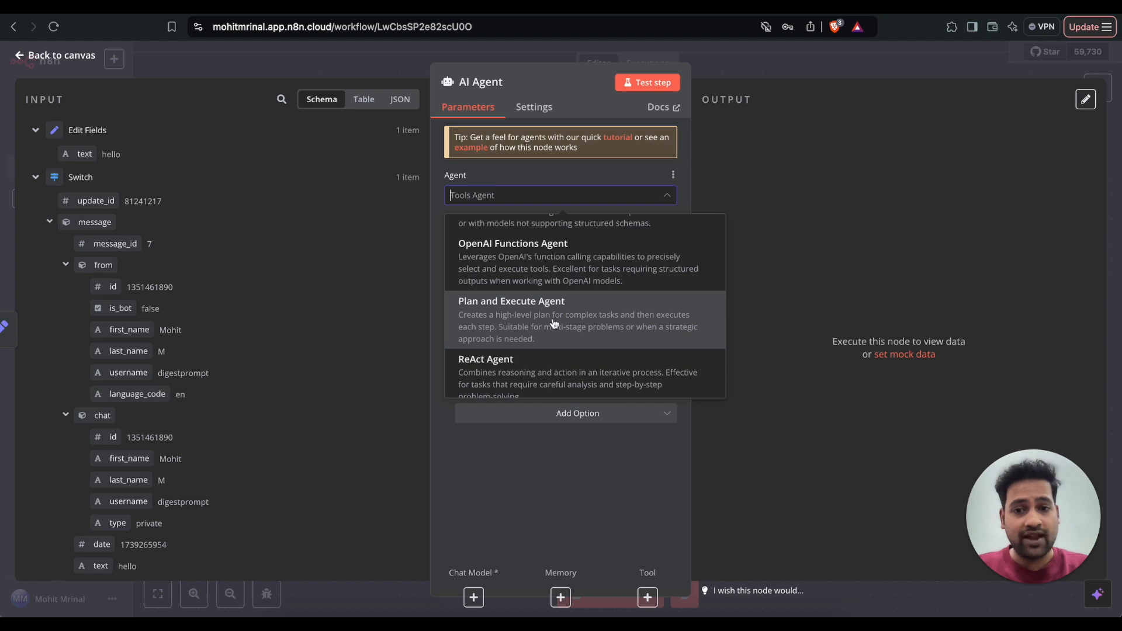
{"action": "scroll", "coordinate": [544, 303], "scroll_direction": "up", "scroll_amount": 4}
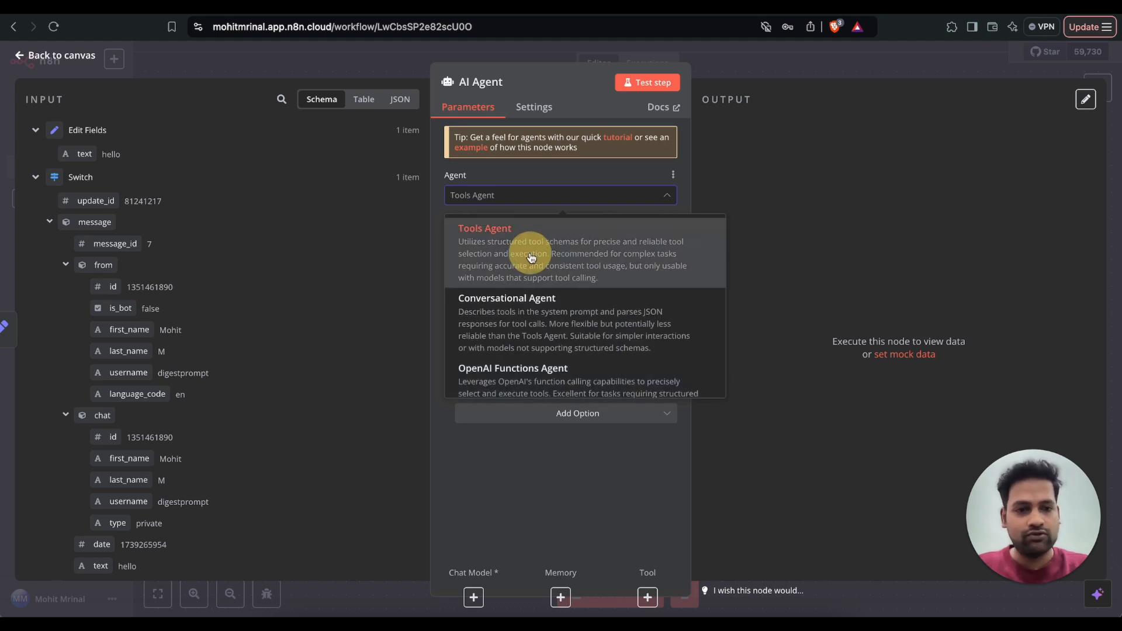
{"action": "left_click", "coordinate": [529, 251]}
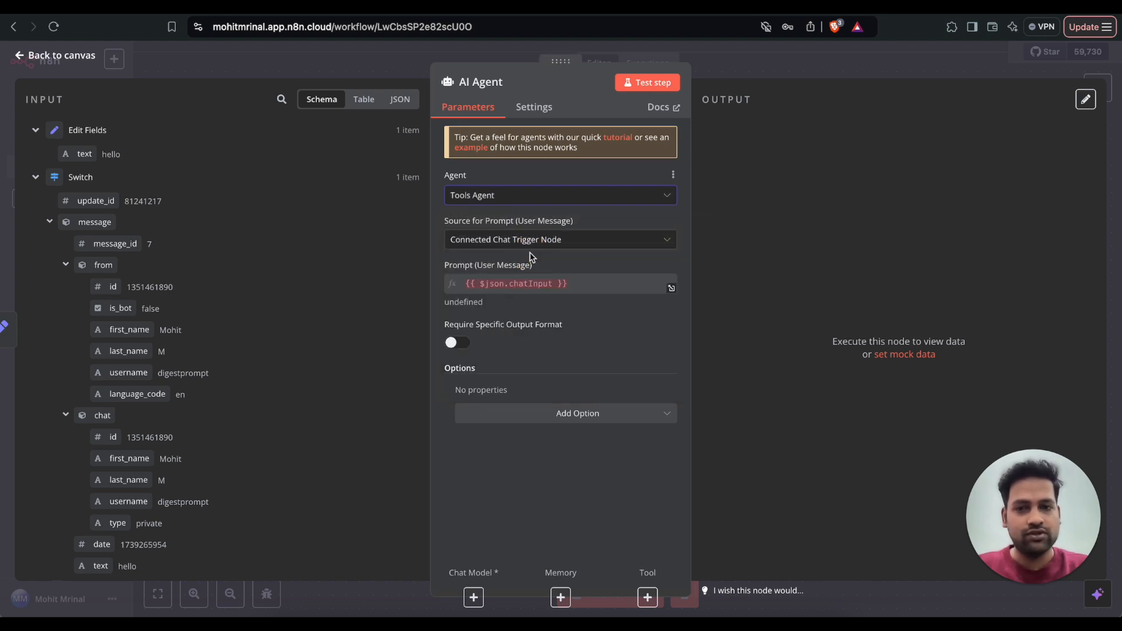
Set the AI Agent's prompt source to Define below with the text expression {{ $json.text }}, and return to the canvas
{"action": "left_click", "coordinate": [589, 285]}
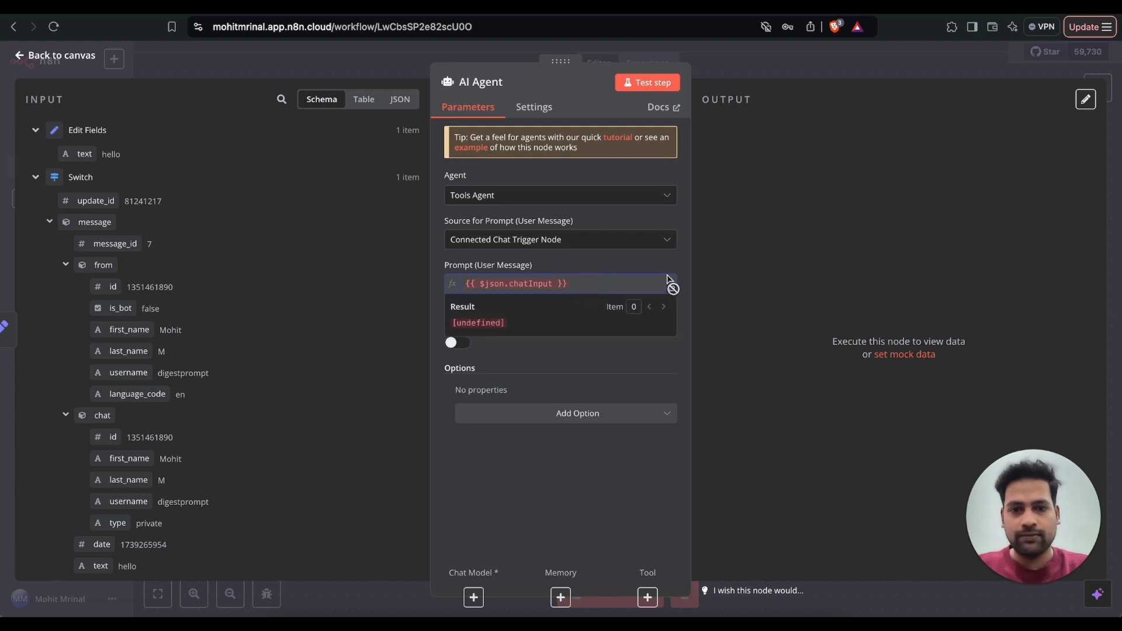
{"action": "left_click", "coordinate": [621, 239]}
{"action": "left_click", "coordinate": [551, 328]}
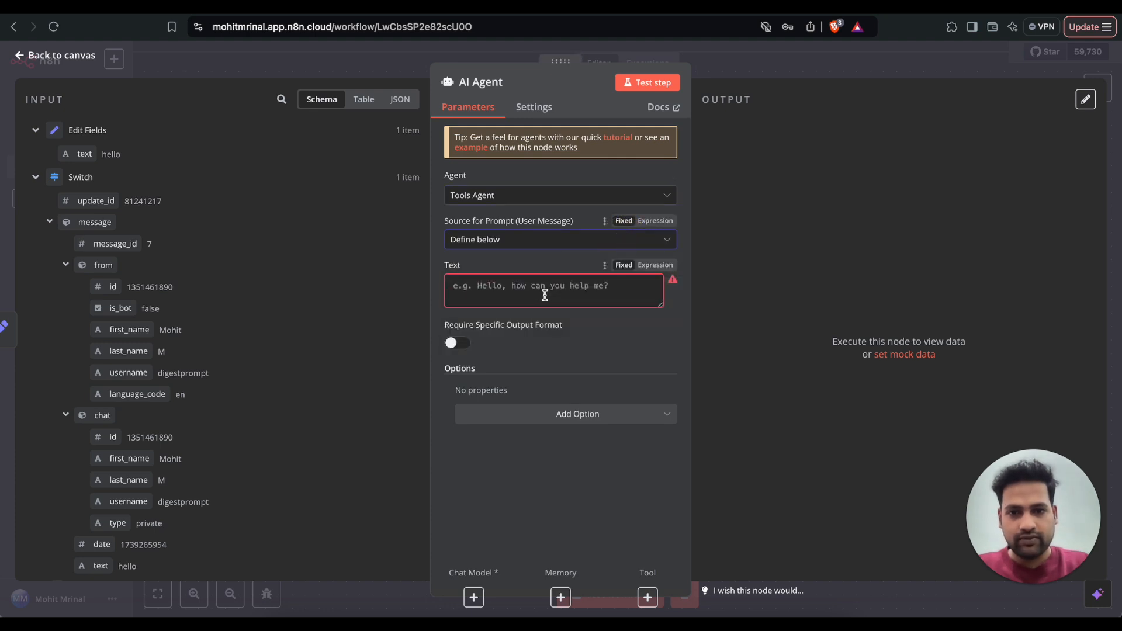
{"action": "left_click", "coordinate": [565, 296]}
{"action": "type", "text": "{{"}
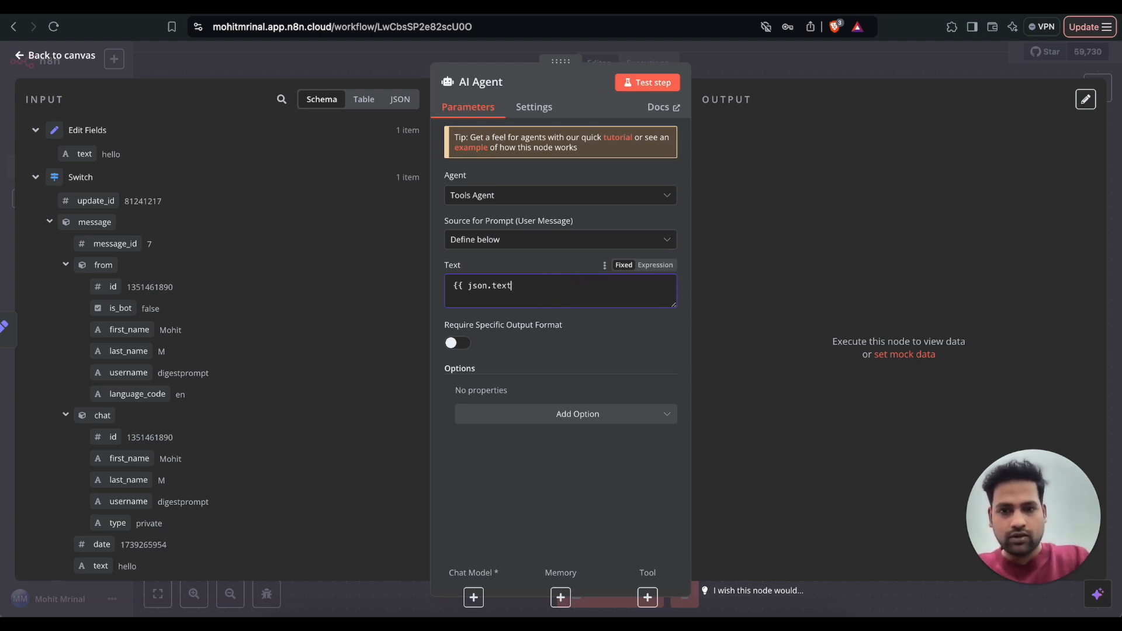
{"action": "type", "text": "json.text }}"}
{"action": "left_click", "coordinate": [655, 267]}
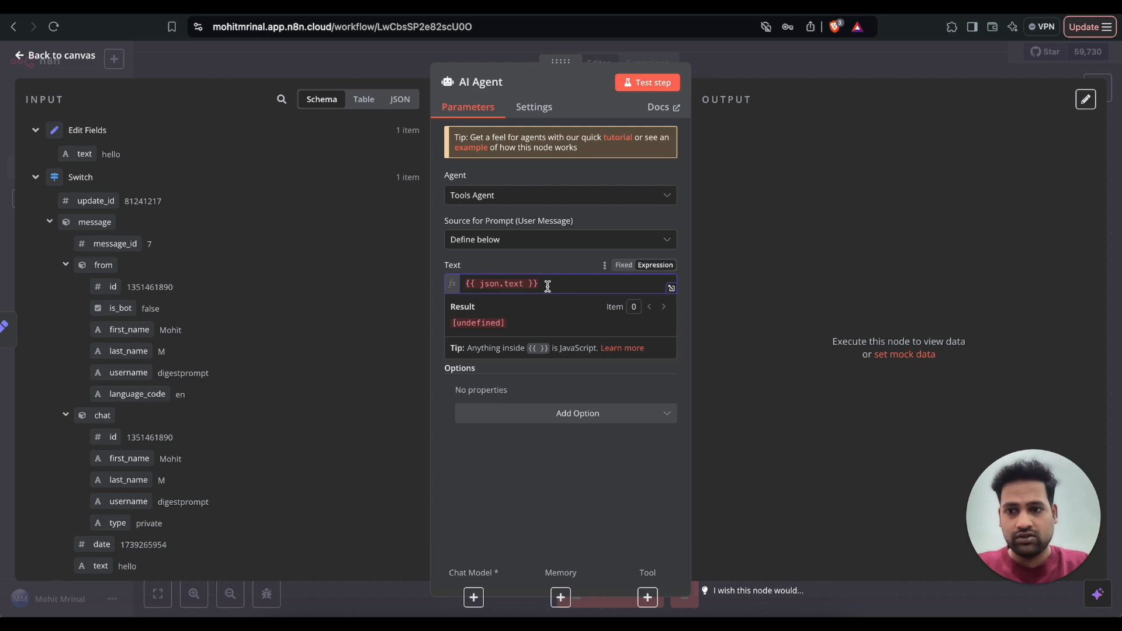
{"action": "left_click", "coordinate": [26, 53]}
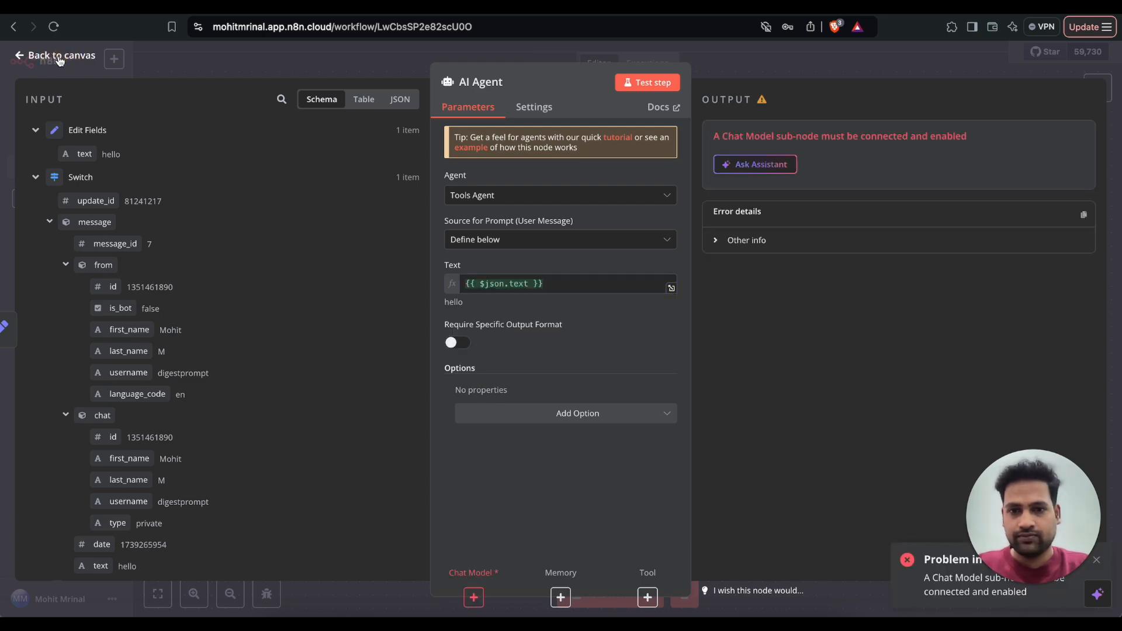
Reposition the AI Agent and attach an OpenAI Chat Model using gpt-4o-mini, placing it below and left of the agent
{"action": "left_click_drag", "start_coordinate": [734, 290], "coordinate": [817, 251]}
{"action": "left_click", "coordinate": [817, 333]}
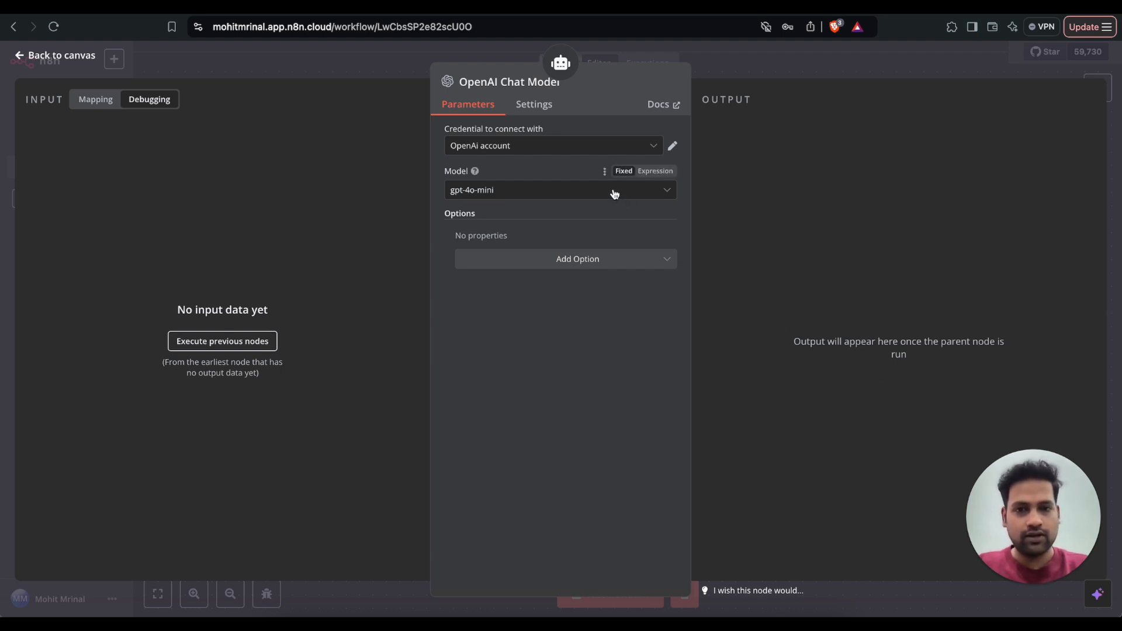
{"action": "left_click", "coordinate": [566, 191]}
{"action": "scroll", "coordinate": [526, 274], "scroll_direction": "down", "scroll_amount": 5}
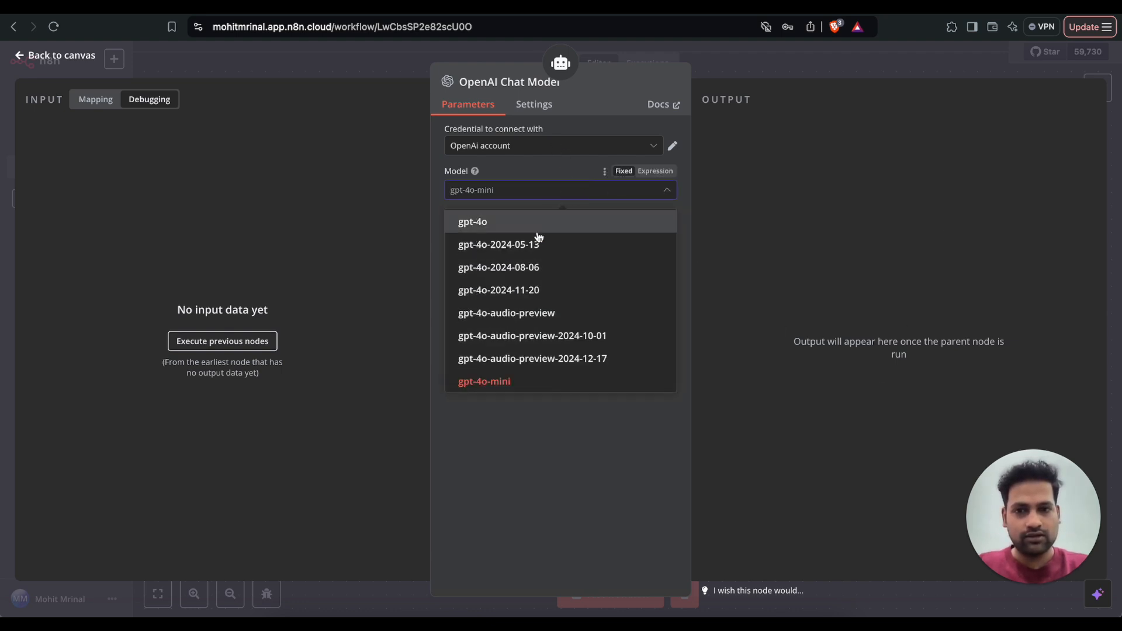
{"action": "left_click", "coordinate": [524, 380]}
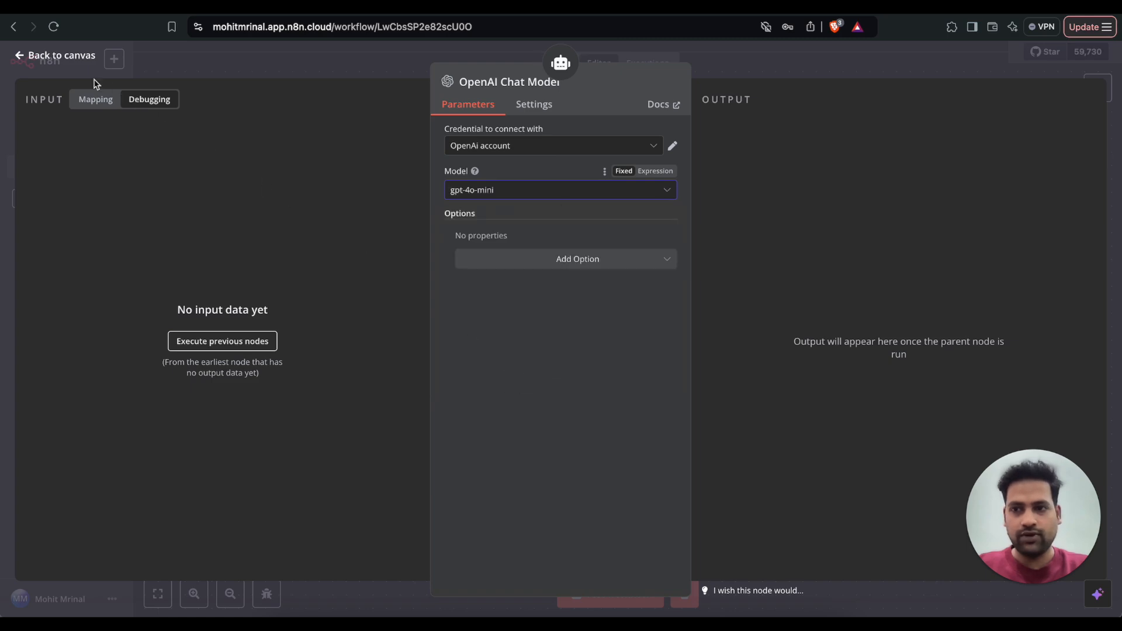
{"action": "left_click", "coordinate": [63, 56]}
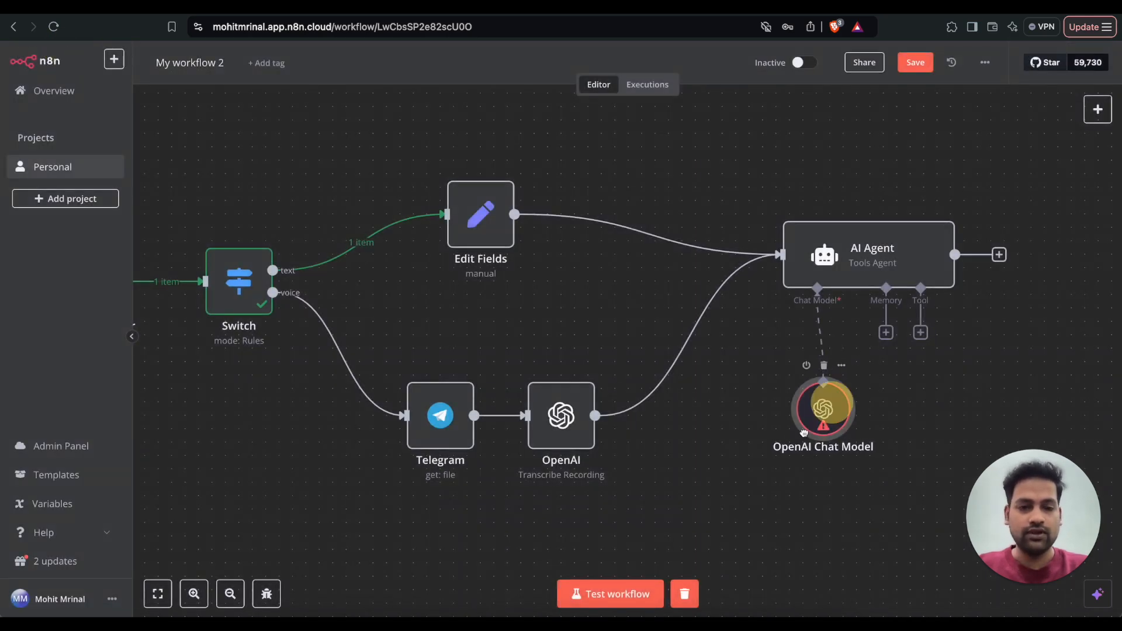
{"action": "left_click_drag", "start_coordinate": [804, 432], "coordinate": [696, 513]}
Attach a Window Buffer Memory node to the AI Agent with its default settings and place it beside the chat model
{"action": "left_click", "coordinate": [885, 338]}
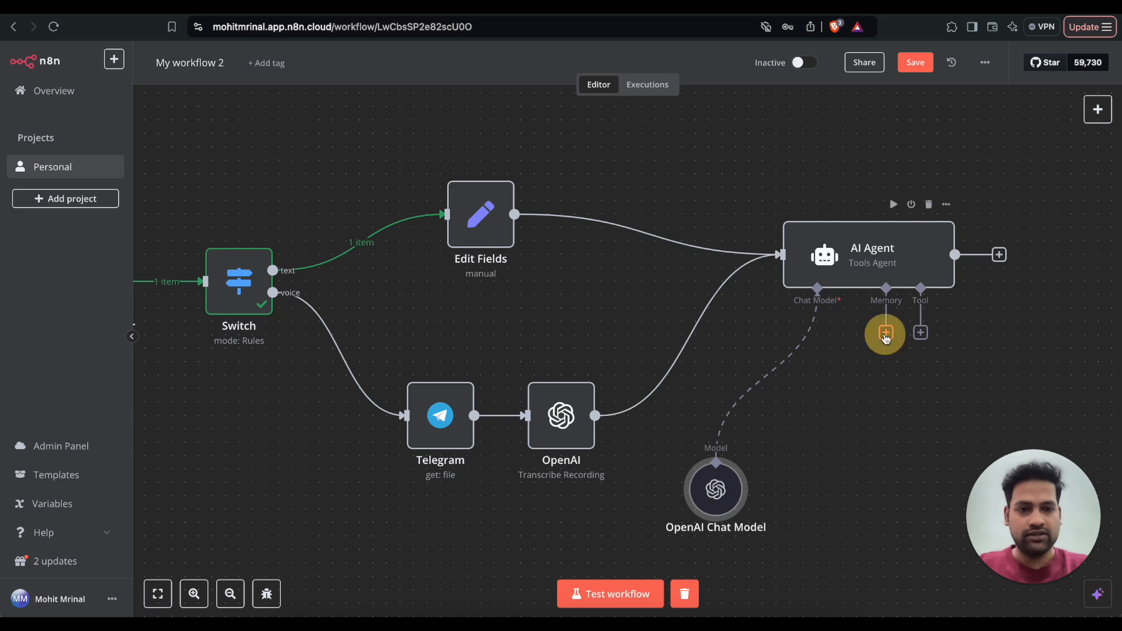
{"action": "left_click", "coordinate": [935, 187]}
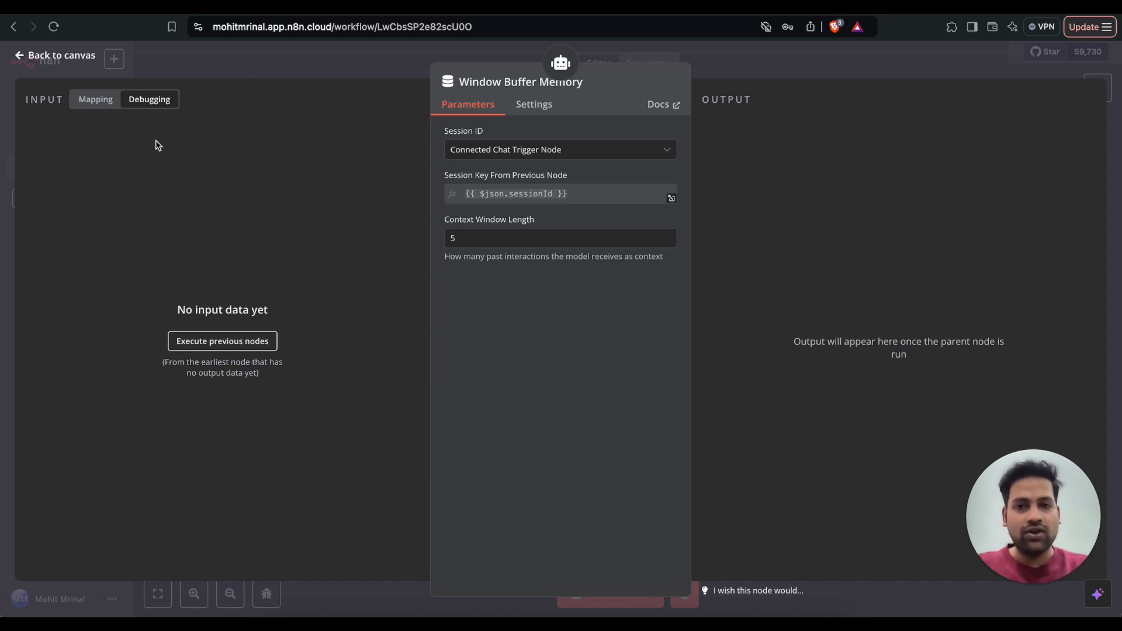
{"action": "left_click", "coordinate": [73, 59]}
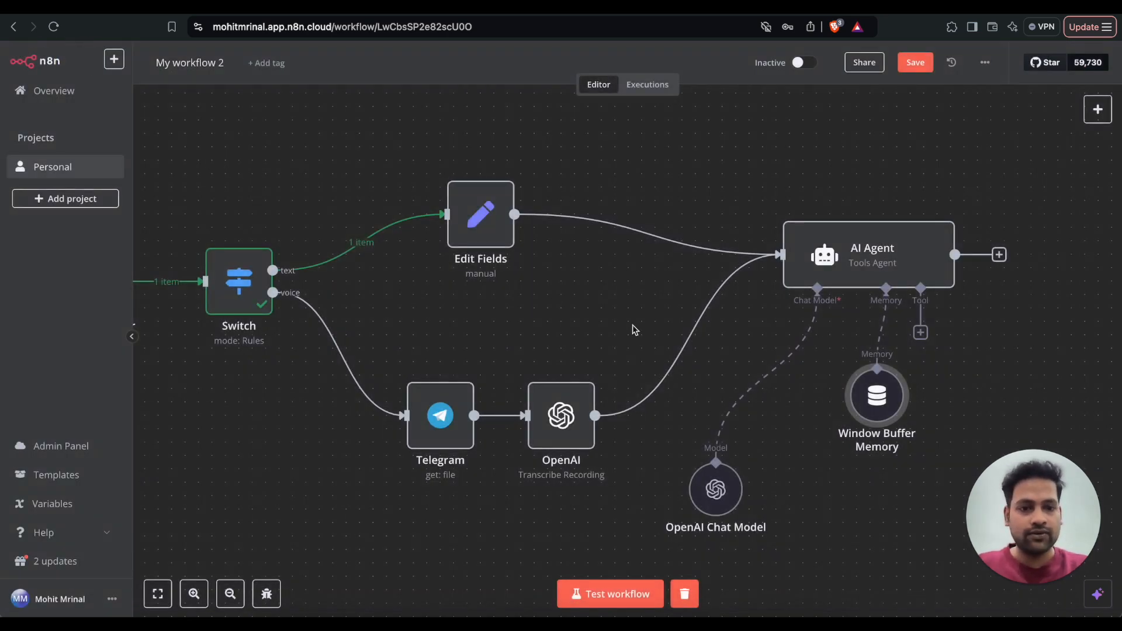
{"action": "left_click", "coordinate": [850, 425]}
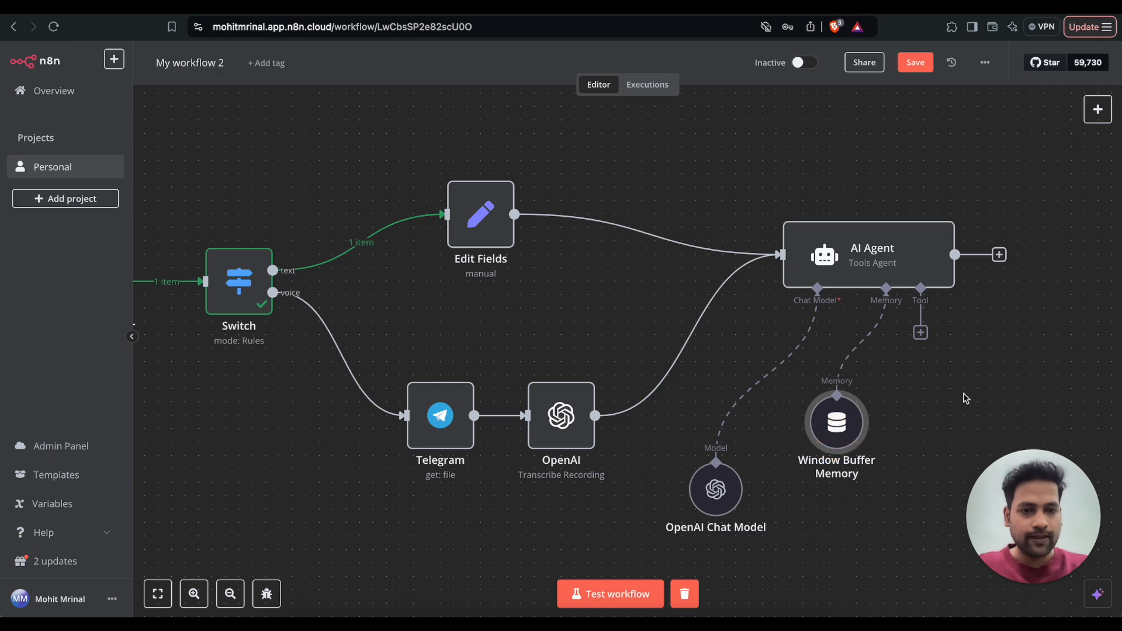
Add a Telegram node with the Send a text message action to the AI Agent's output
{"action": "scroll", "coordinate": [889, 393], "scroll_direction": "right", "scroll_amount": 5}
{"action": "scroll", "coordinate": [963, 397], "scroll_direction": "right", "scroll_amount": 3}
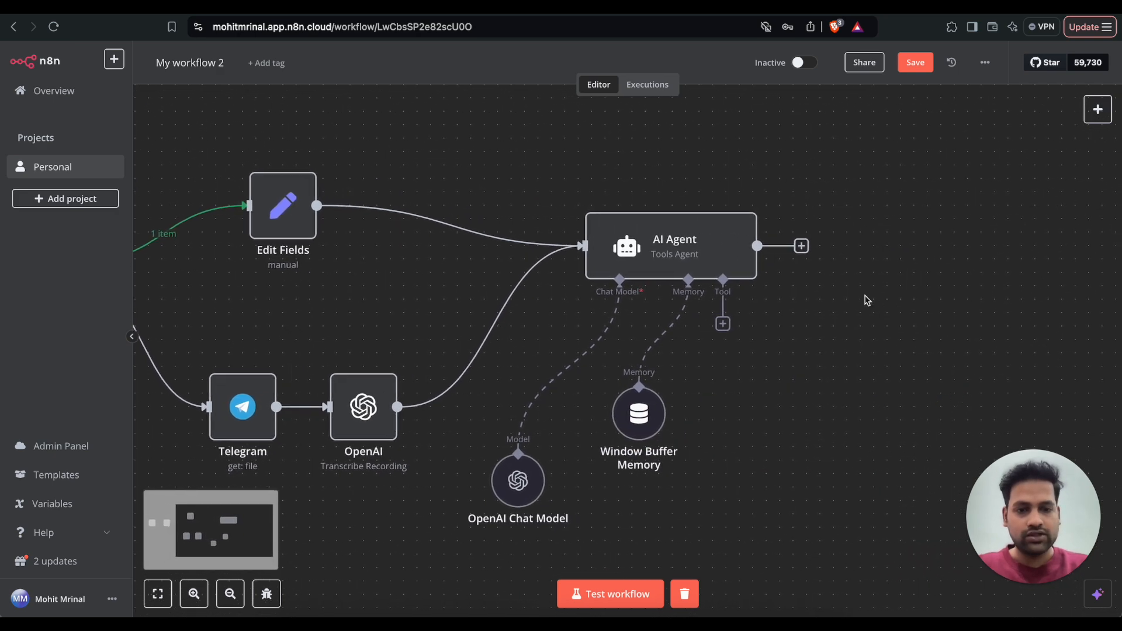
{"action": "left_click", "coordinate": [801, 246]}
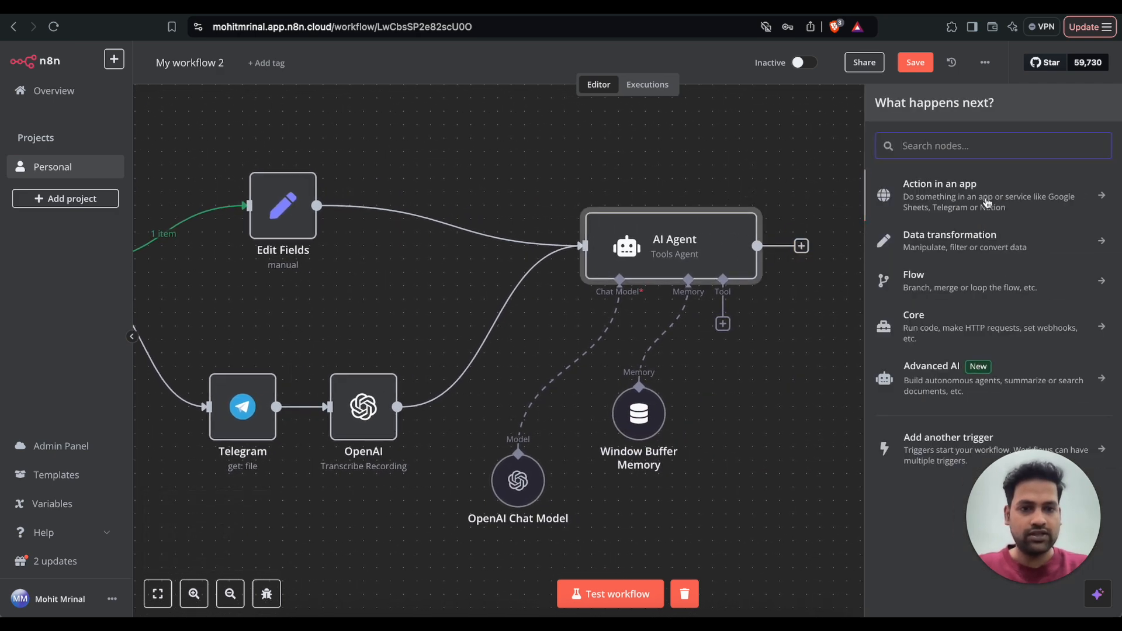
{"action": "type", "text": "telegr"}
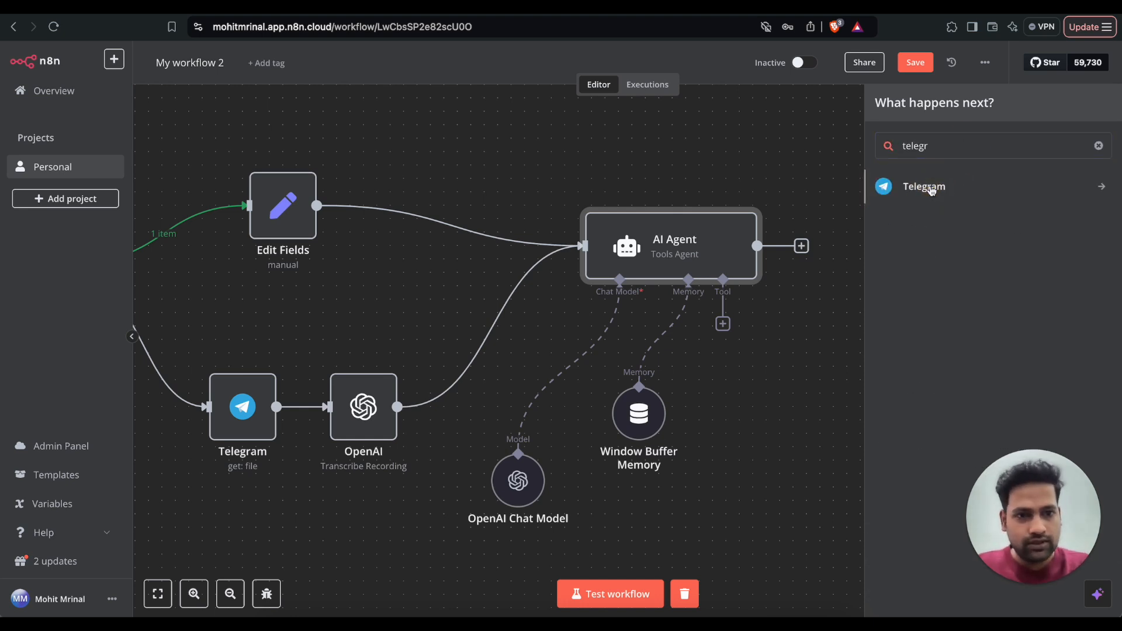
{"action": "left_click", "coordinate": [930, 187]}
{"action": "scroll", "coordinate": [928, 433], "scroll_direction": "down", "scroll_amount": 5}
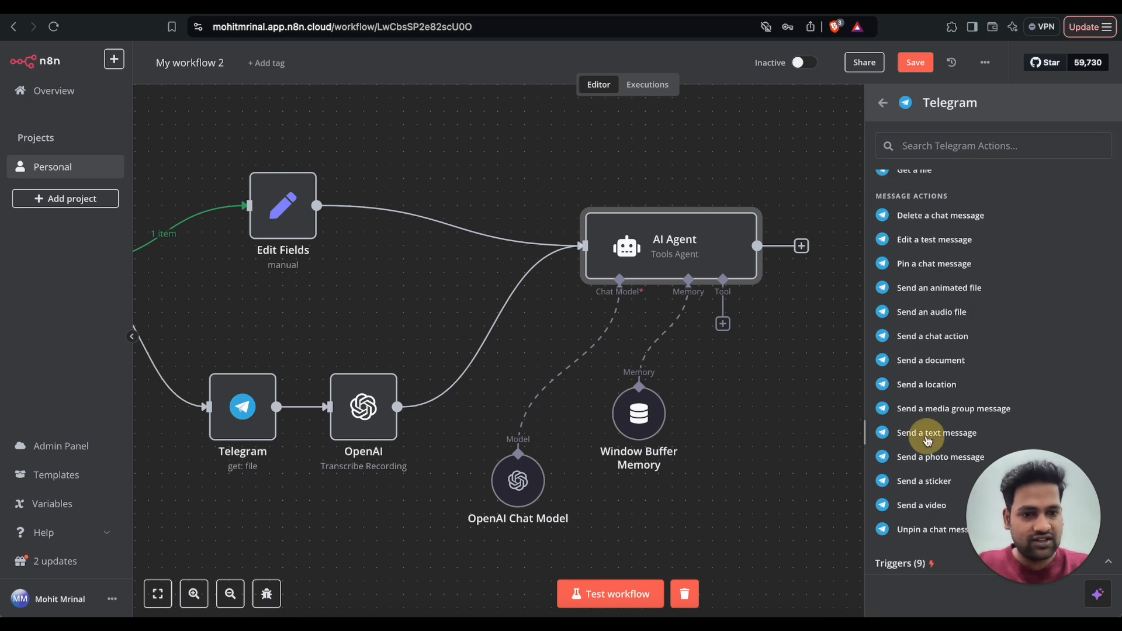
{"action": "left_click", "coordinate": [929, 433]}
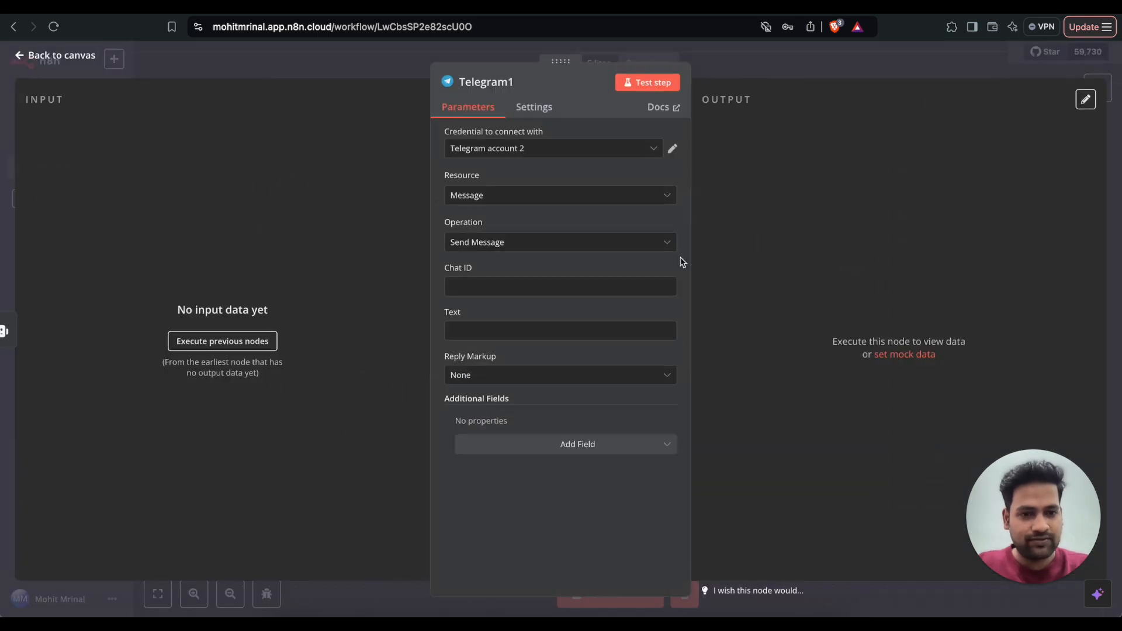
Select the Telegram account 2 credential for the reply node and try to execute its previous nodes, returning to the canvas
{"action": "left_click", "coordinate": [578, 144]}
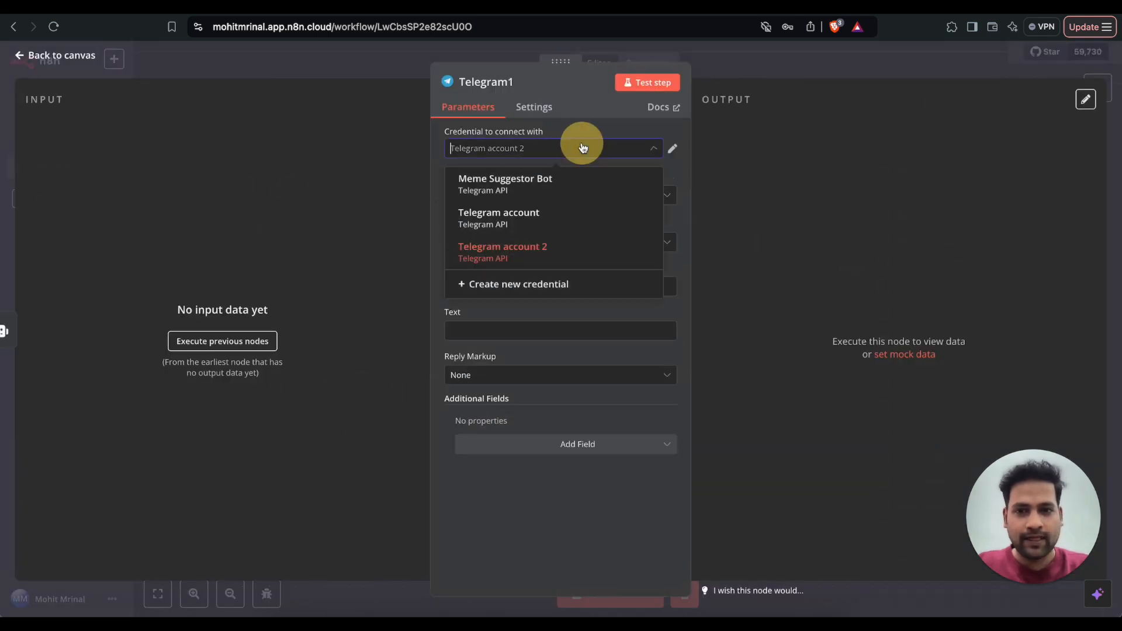
{"action": "left_click", "coordinate": [544, 253]}
{"action": "left_click", "coordinate": [509, 287]}
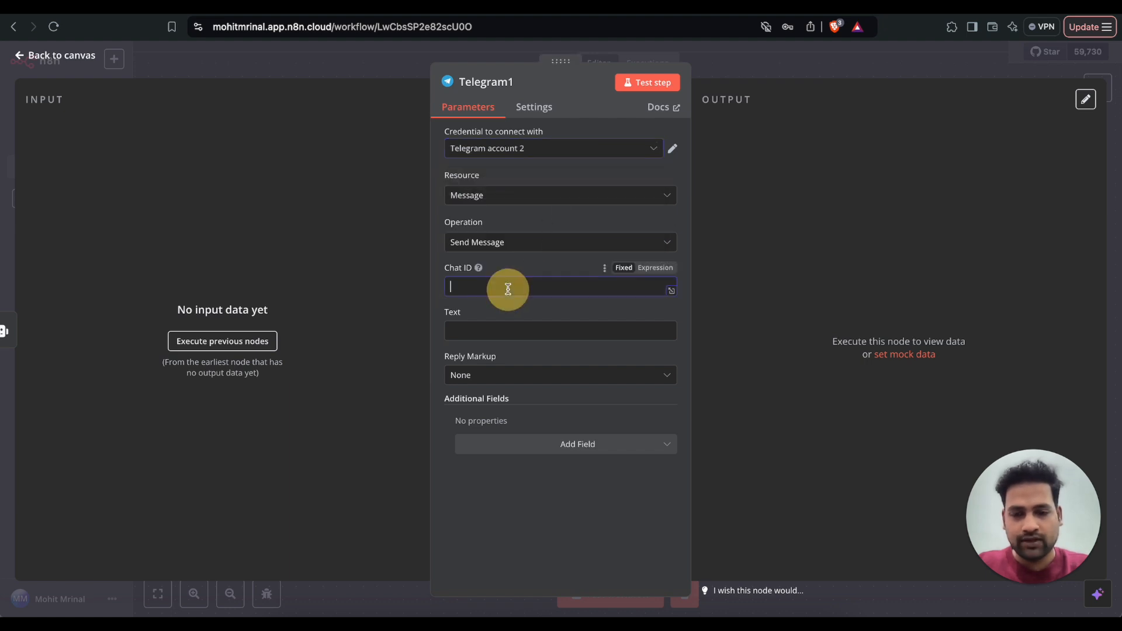
{"action": "left_click", "coordinate": [176, 342]}
{"action": "left_click", "coordinate": [40, 55]}
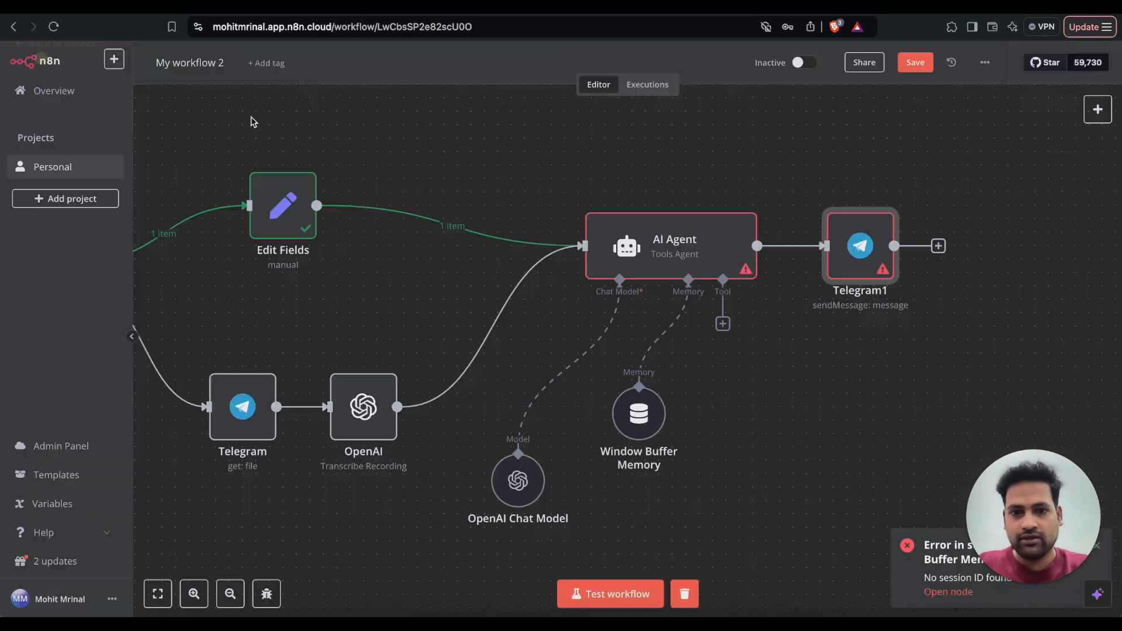
Attach a Google Calendar Tool to the AI Agent
{"action": "scroll", "coordinate": [808, 333], "scroll_direction": "down", "scroll_amount": 1}
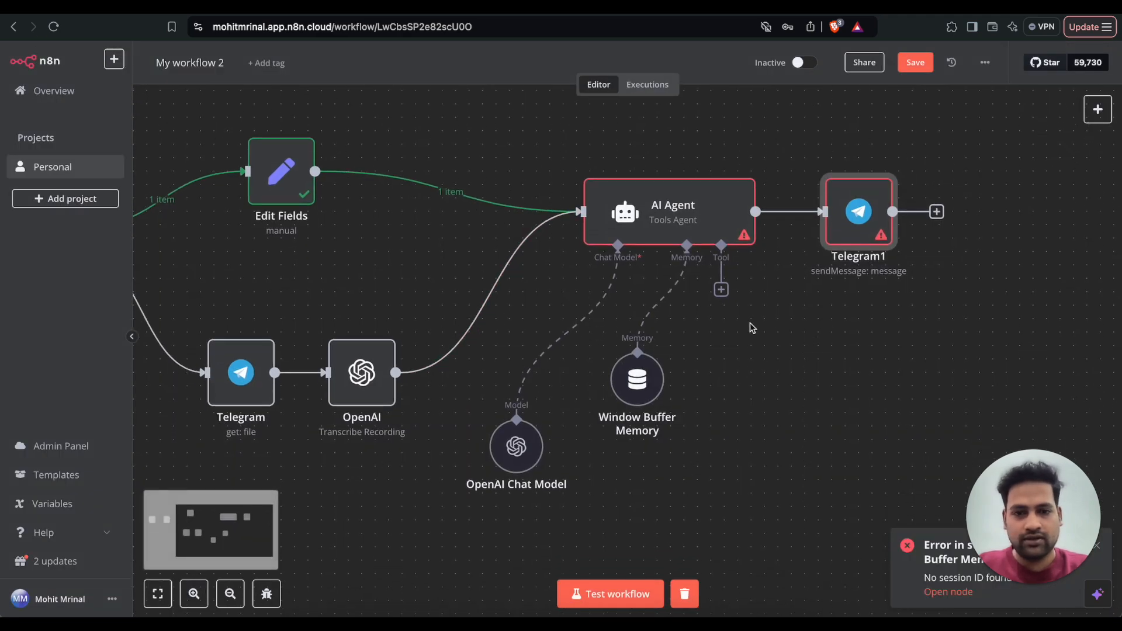
{"action": "left_click", "coordinate": [721, 289]}
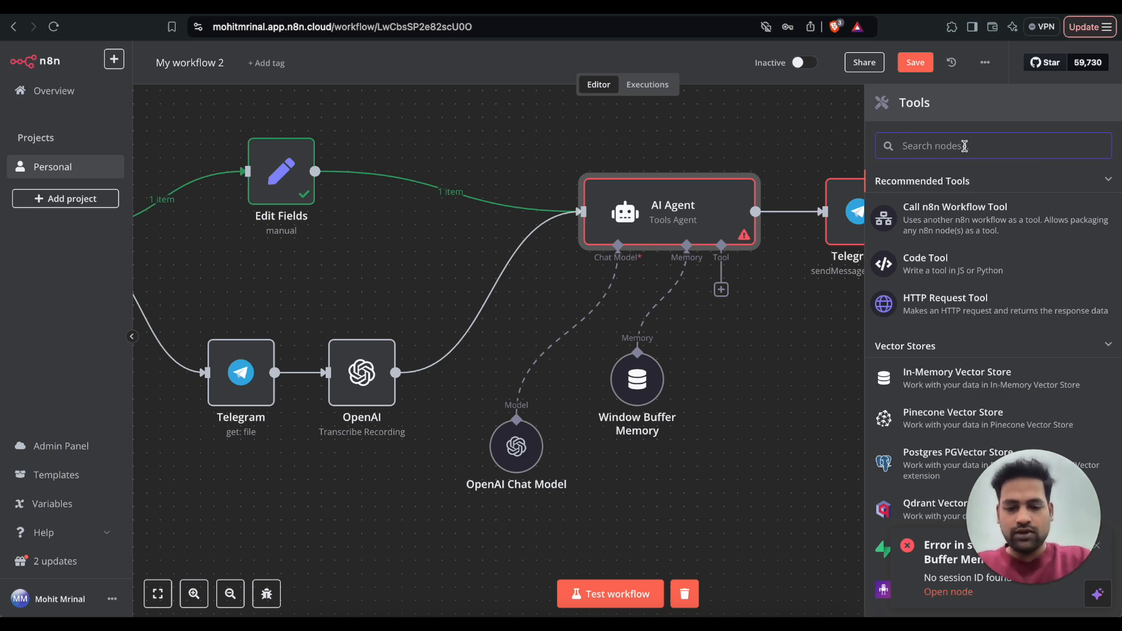
{"action": "type", "text": "goog;e"}
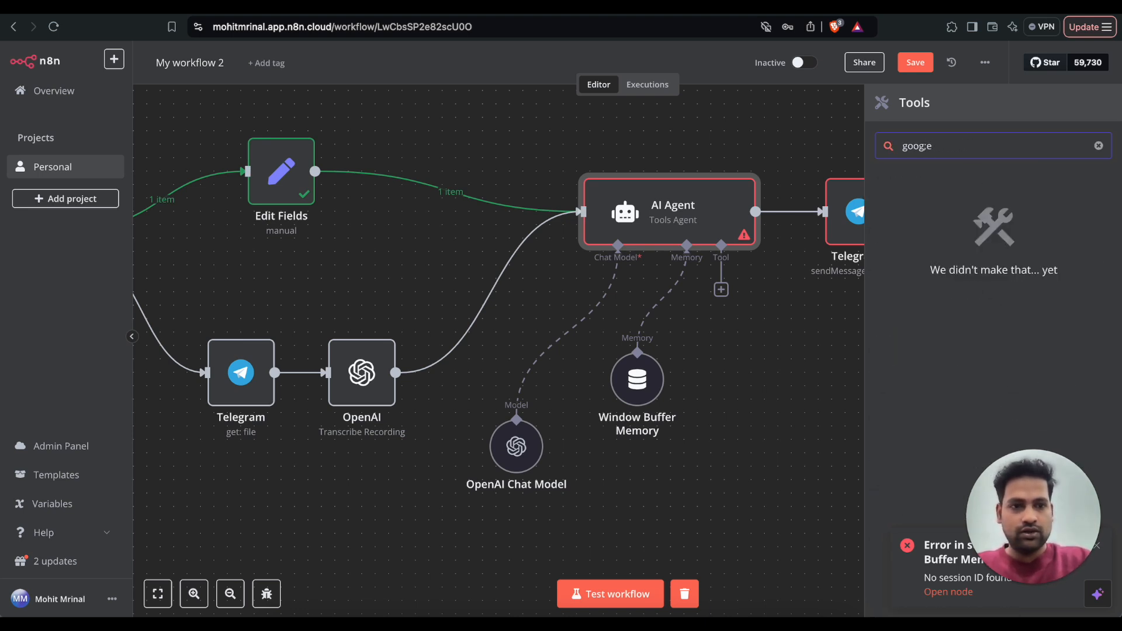
{"action": "key", "text": "BackSpace"}
{"action": "key", "text": "BackSpace"}
{"action": "type", "text": "le ca"}
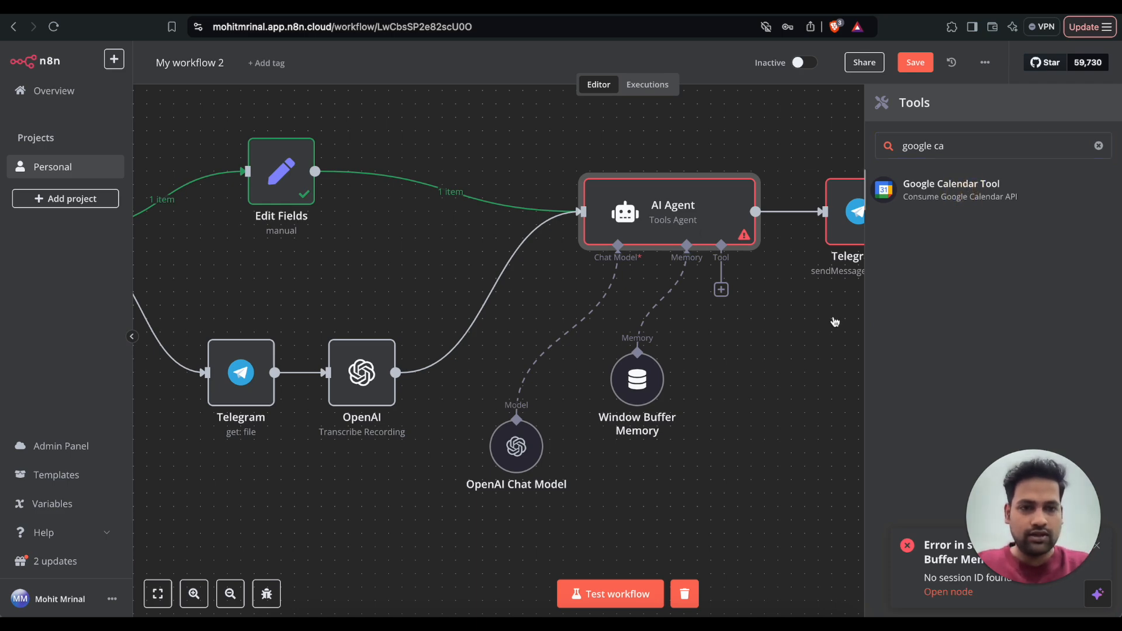
{"action": "key", "text": "Return"}
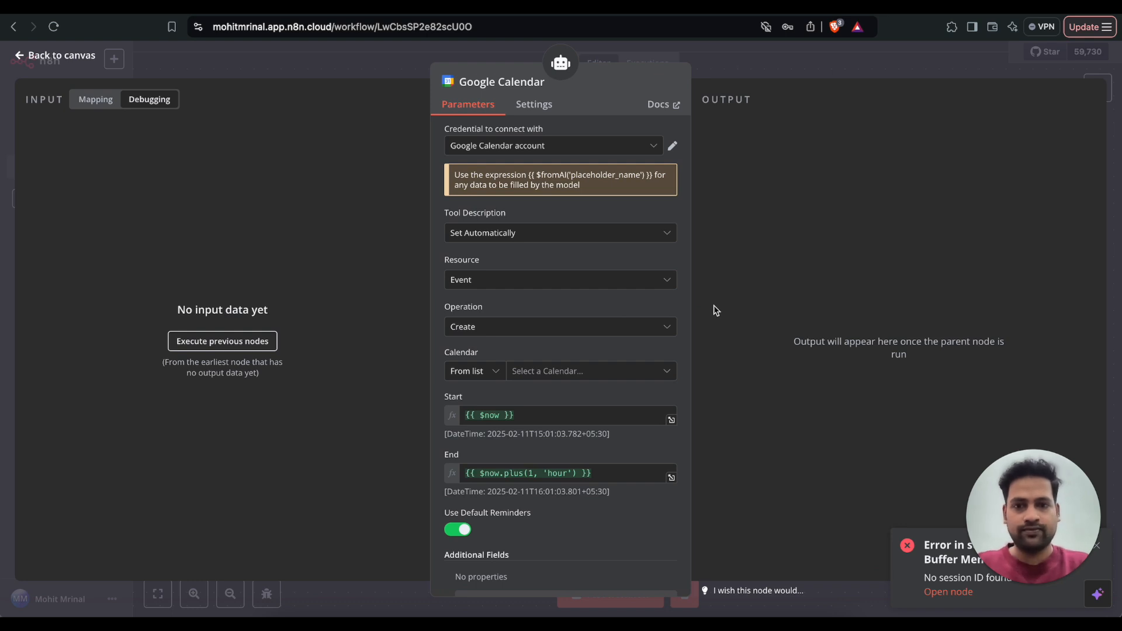
{"action": "left_click", "coordinate": [638, 149]}
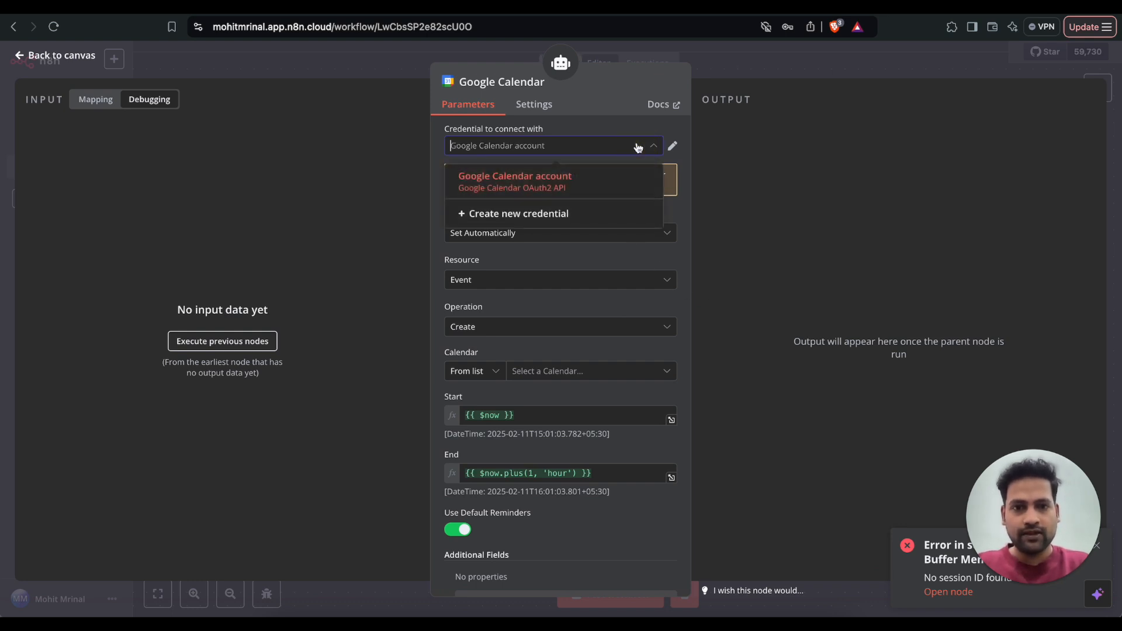
{"action": "left_click", "coordinate": [543, 217]}
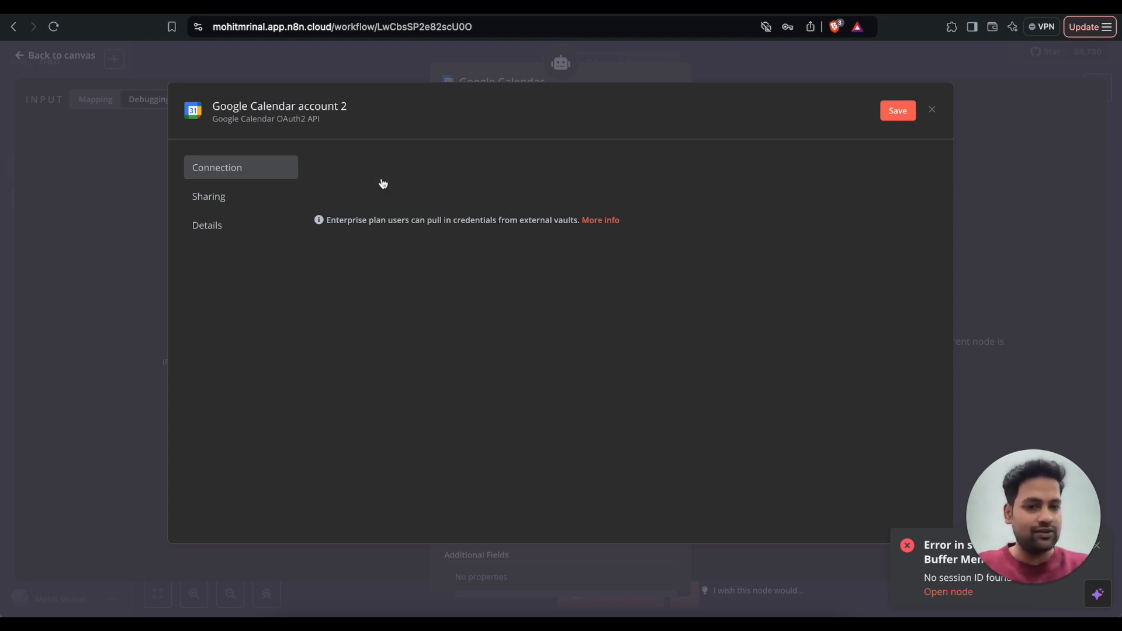
{"action": "left_click", "coordinate": [933, 111]}
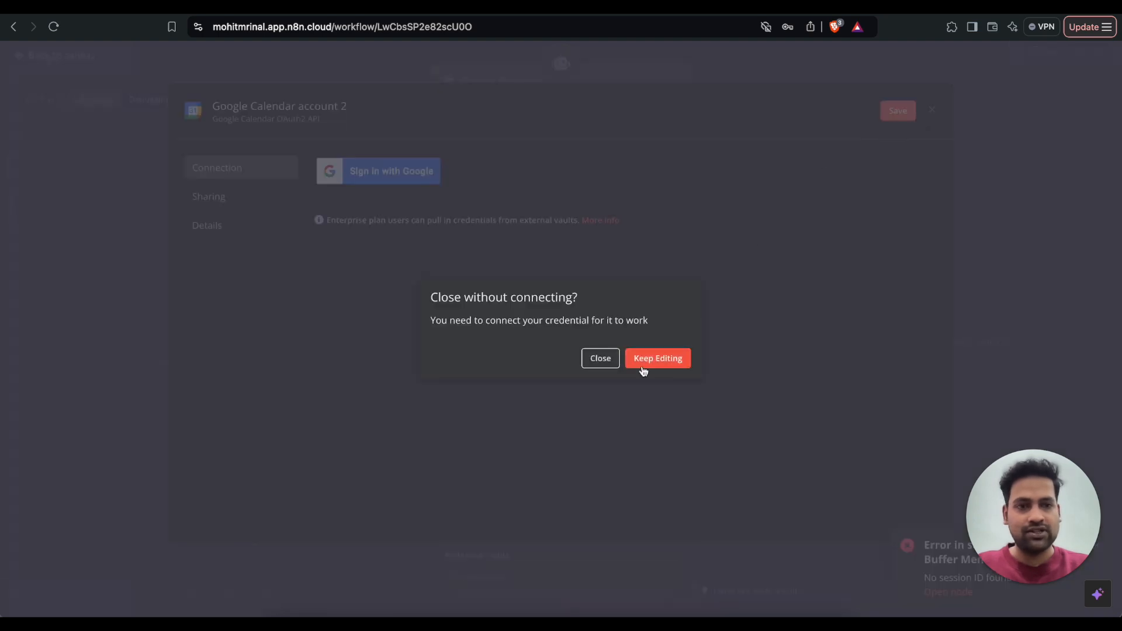
{"action": "left_click", "coordinate": [606, 360]}
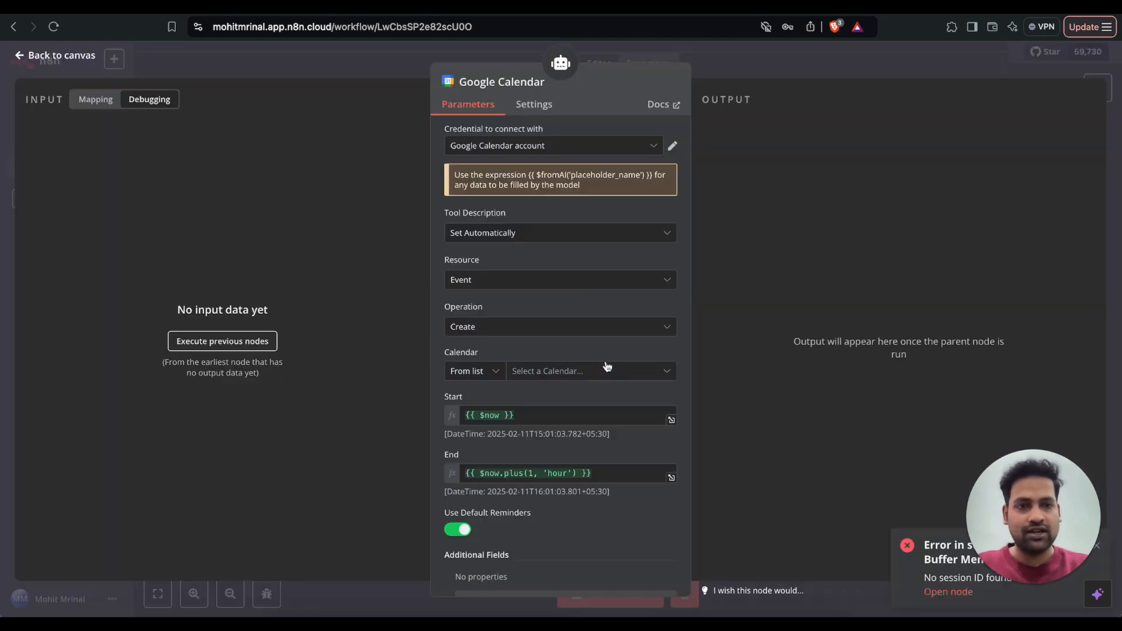
{"action": "left_click", "coordinate": [602, 147]}
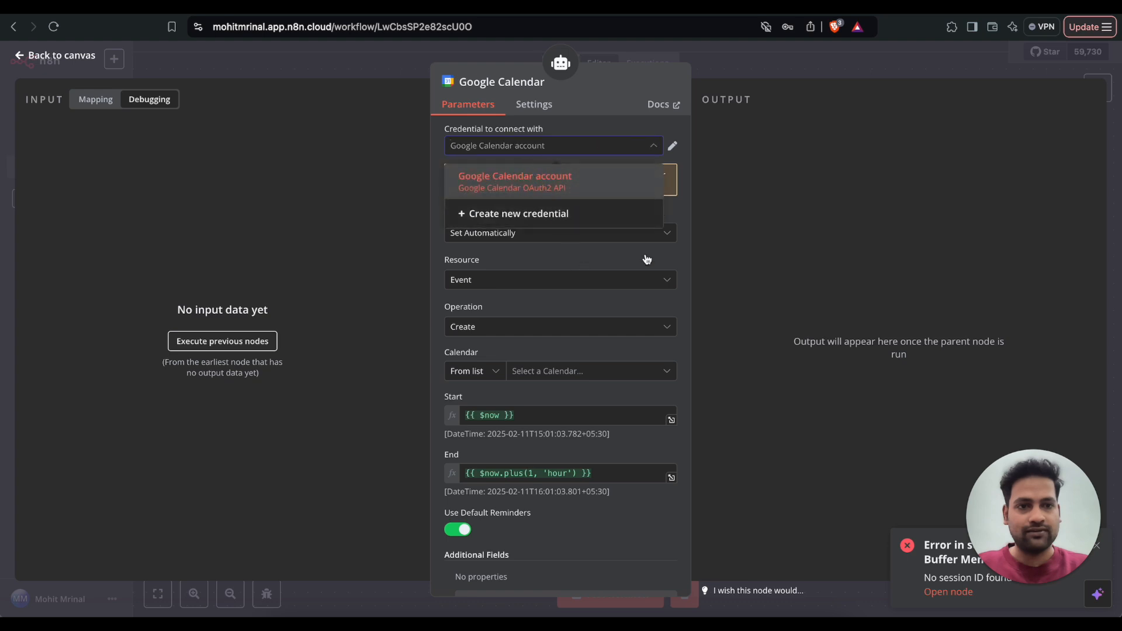
{"action": "left_click", "coordinate": [684, 255]}
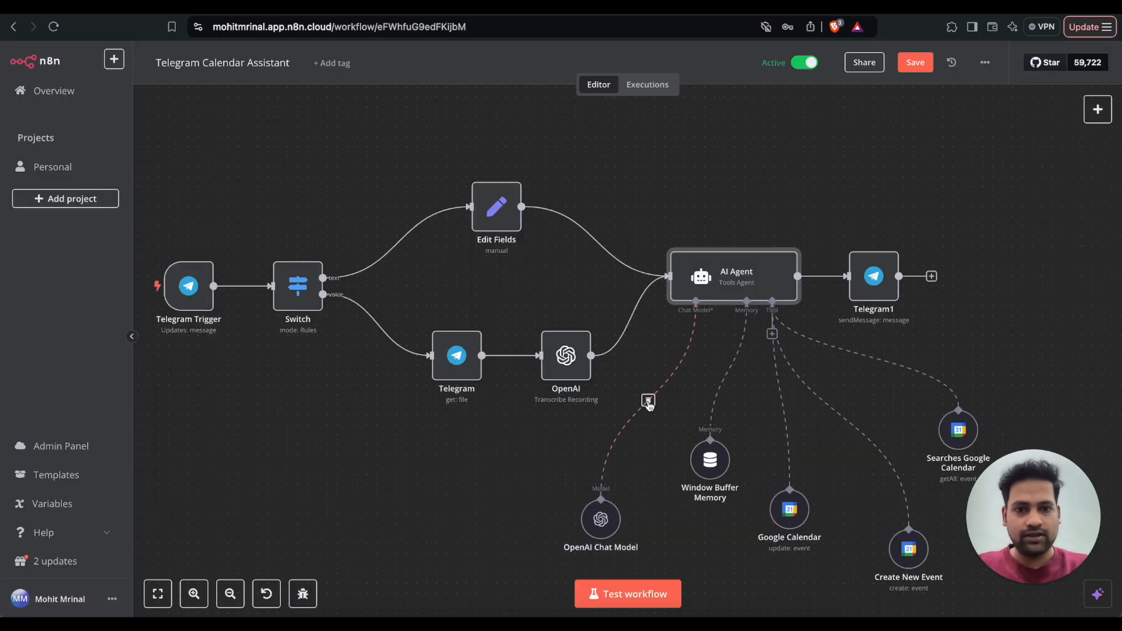
Copy the description of the Searches Google Calendar tool from the finished Telegram Calendar Assistant workflow
{"action": "scroll", "coordinate": [647, 403], "scroll_direction": "down", "scroll_amount": 3}
{"action": "scroll", "coordinate": [647, 403], "scroll_direction": "right", "scroll_amount": 3}
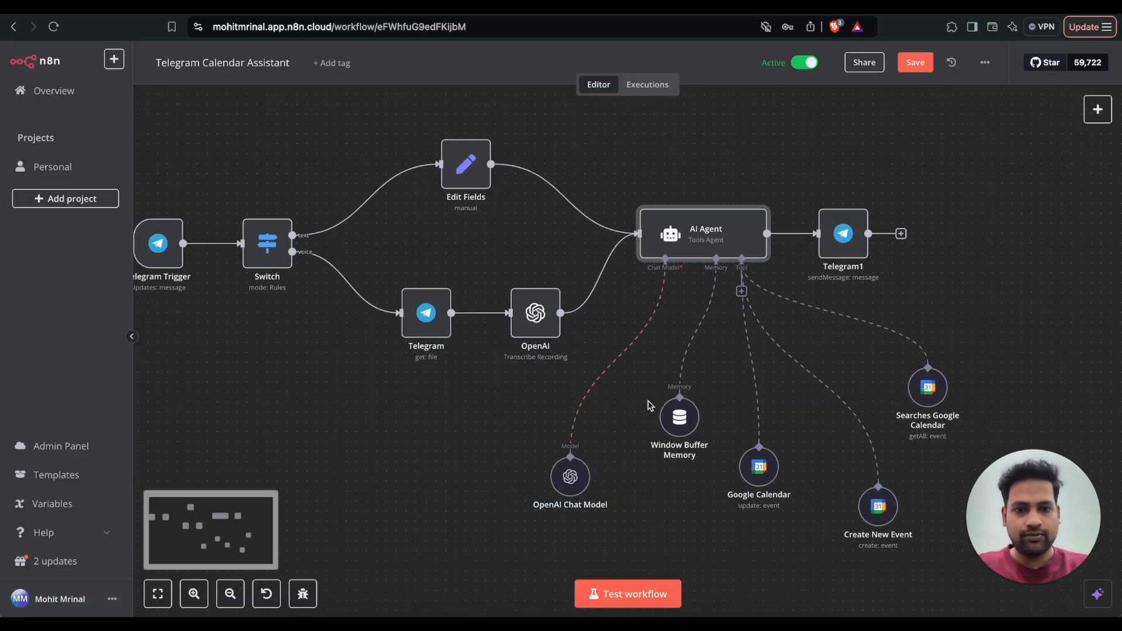
{"action": "scroll", "coordinate": [648, 403], "scroll_direction": "down", "scroll_amount": 2}
{"action": "scroll", "coordinate": [647, 403], "scroll_direction": "right", "scroll_amount": 2}
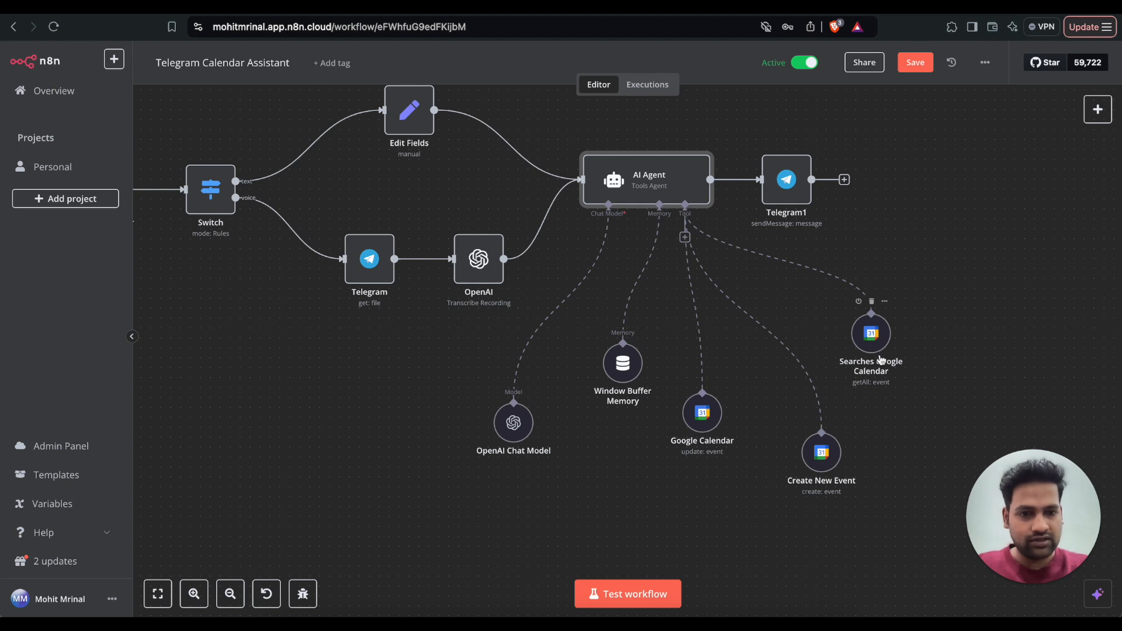
{"action": "left_click", "coordinate": [871, 336]}
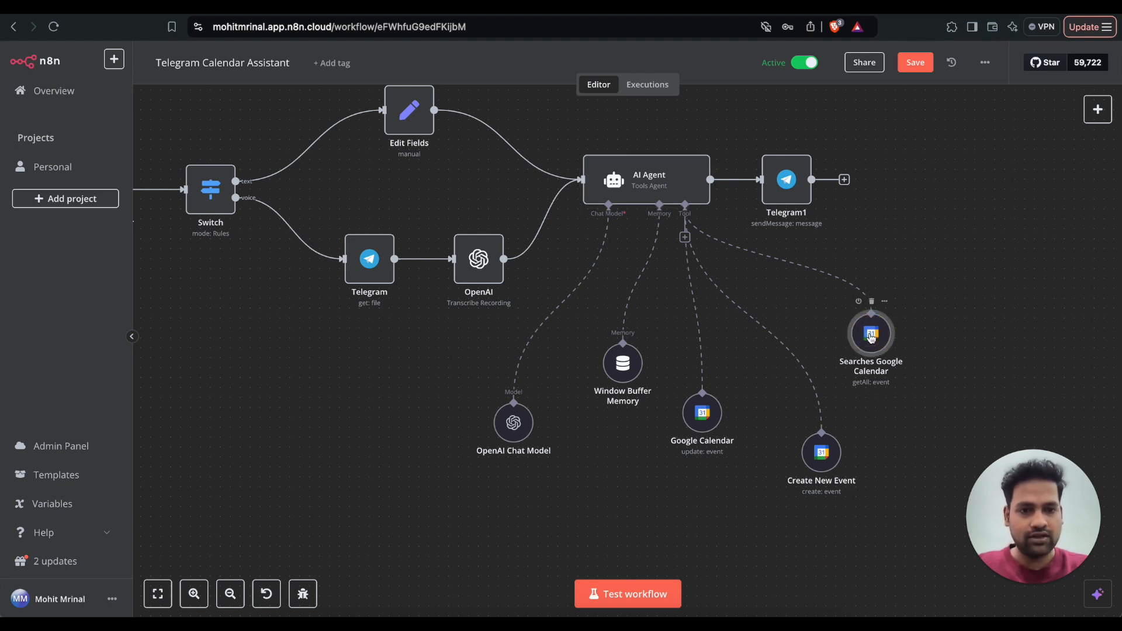
{"action": "key", "text": "Return"}
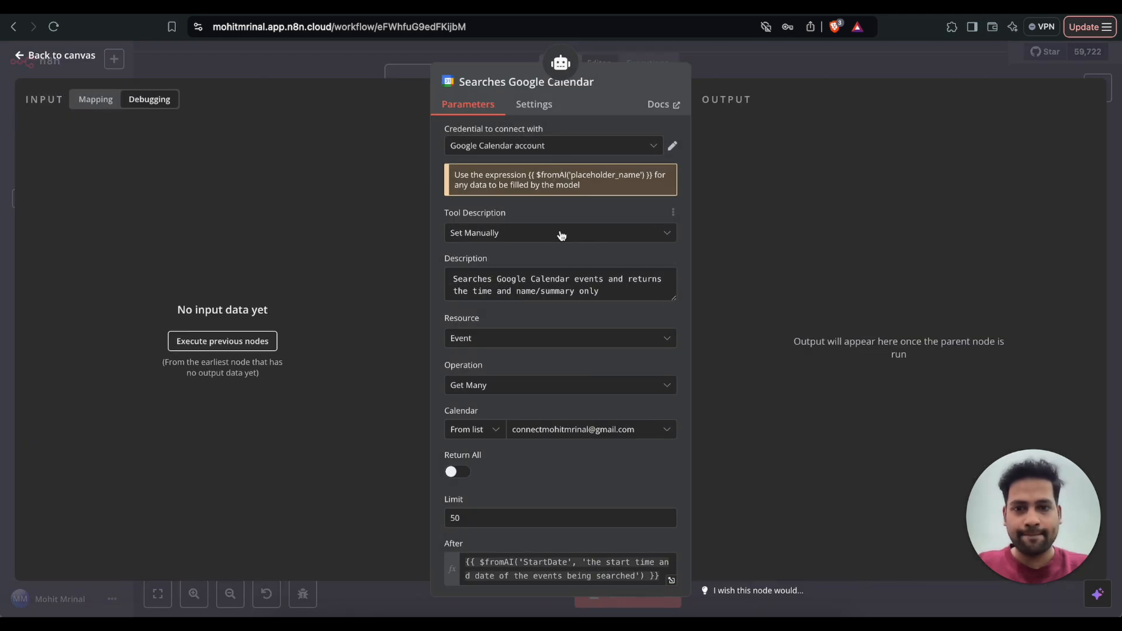
{"action": "triple_click", "coordinate": [565, 284]}
{"action": "key", "text": "ctrl+c"}
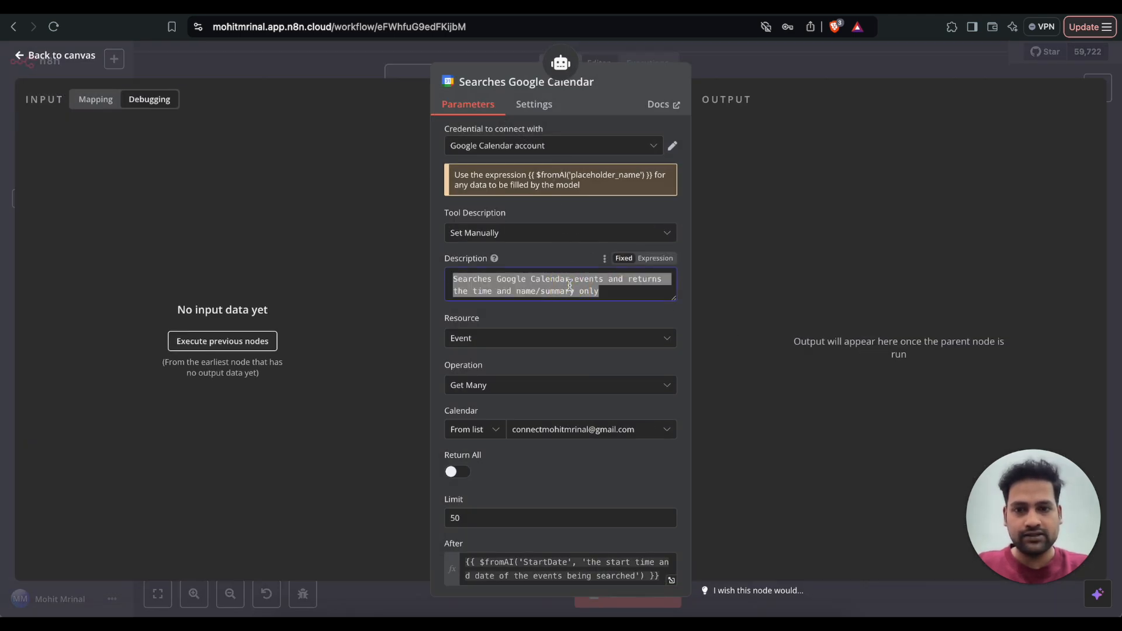
{"action": "scroll", "coordinate": [614, 355], "scroll_direction": "down", "scroll_amount": 5}
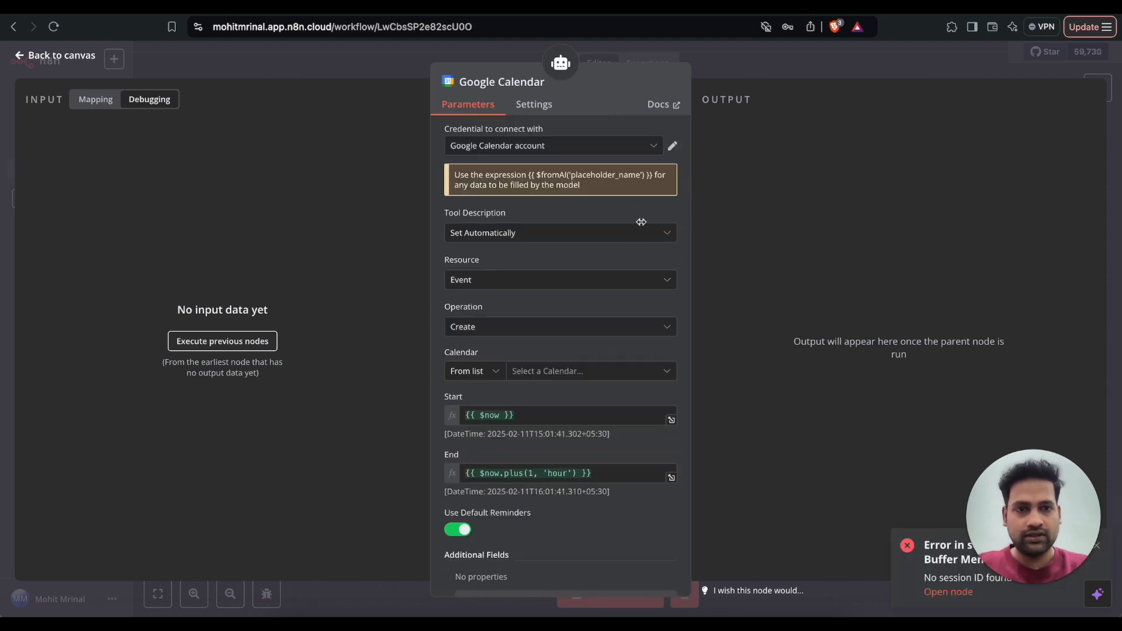
Set the new Google Calendar tool's description manually to "Searches Google Calendar events and returns the time and name/summary only"
{"action": "left_click", "coordinate": [608, 231]}
{"action": "left_click", "coordinate": [547, 286]}
{"action": "left_click", "coordinate": [540, 238]}
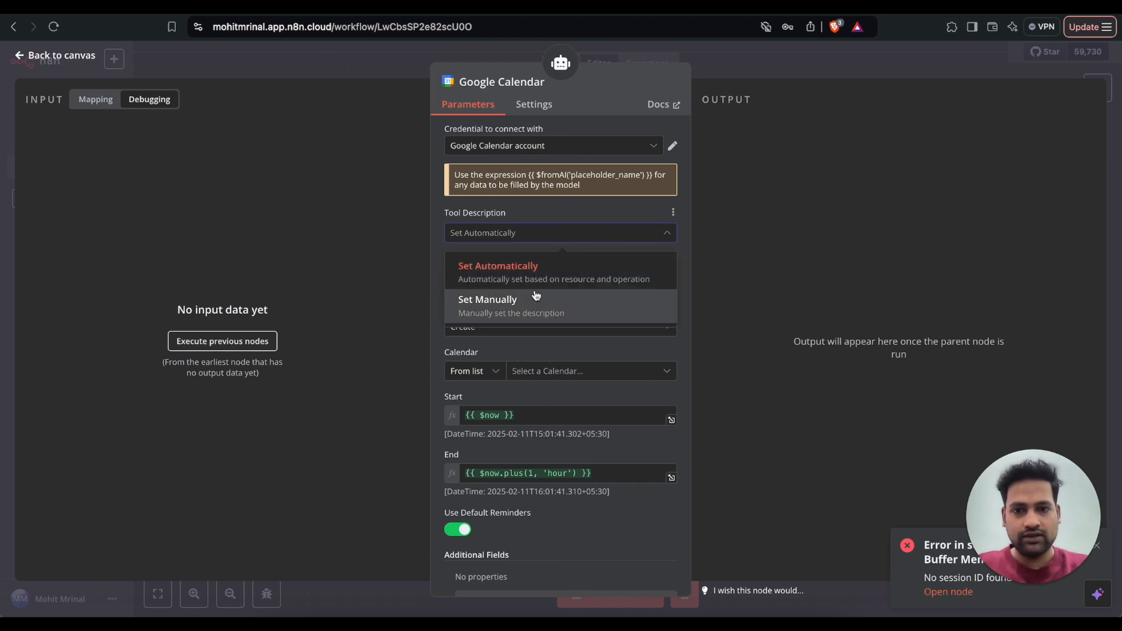
{"action": "left_click", "coordinate": [522, 299]}
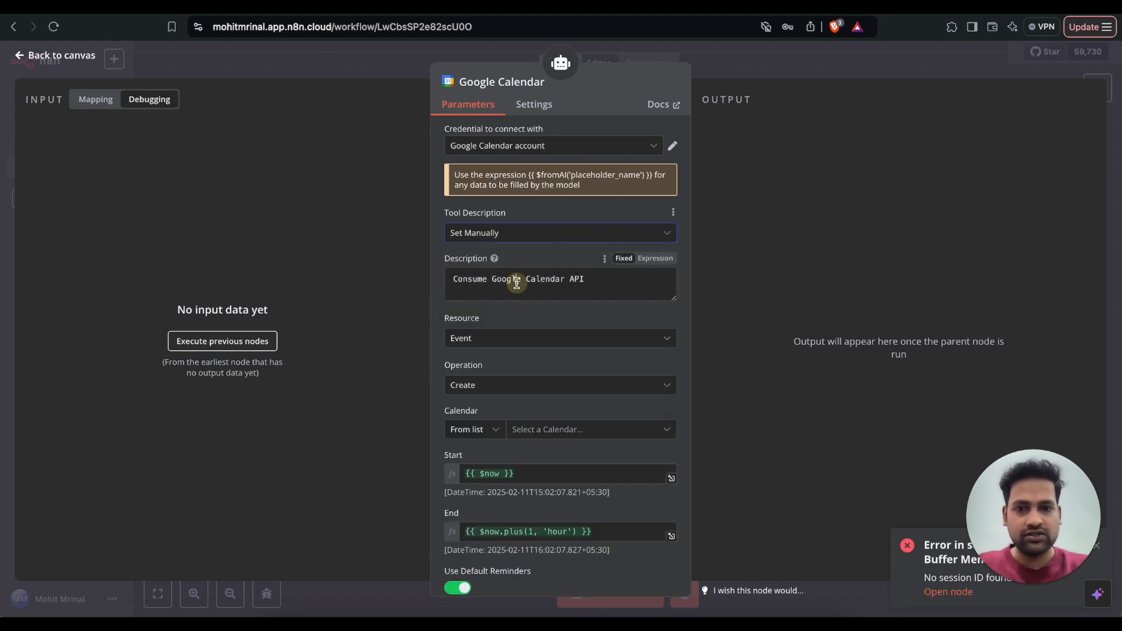
{"action": "triple_click", "coordinate": [517, 283]}
{"action": "key", "text": "ctrl+v"}
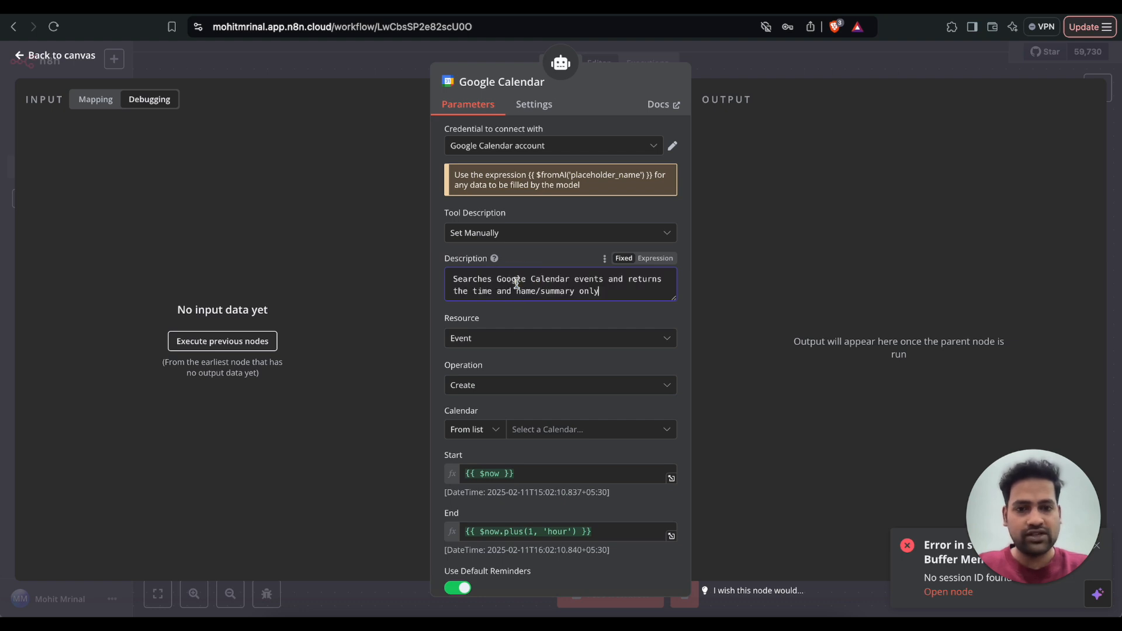
Set the Google Calendar tool's operation to Get Many and choose the account's own e-mail calendar from the list
{"action": "scroll", "coordinate": [519, 336], "scroll_direction": "down", "scroll_amount": 1}
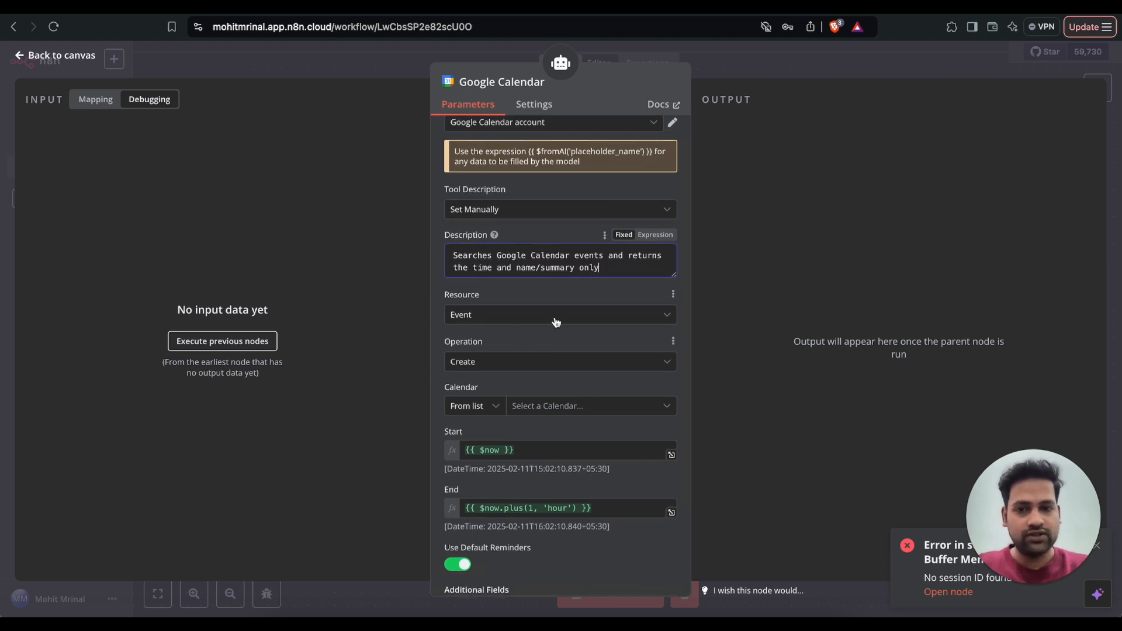
{"action": "scroll", "coordinate": [549, 350], "scroll_direction": "down", "scroll_amount": 2}
{"action": "scroll", "coordinate": [535, 265], "scroll_direction": "down", "scroll_amount": 3}
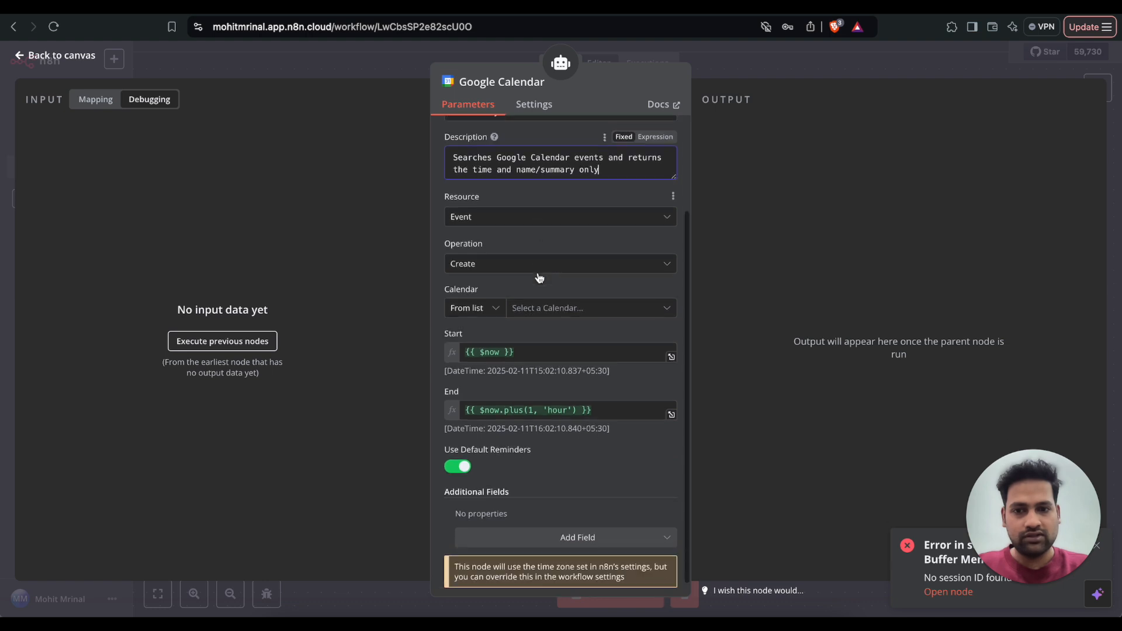
{"action": "left_click", "coordinate": [564, 251]}
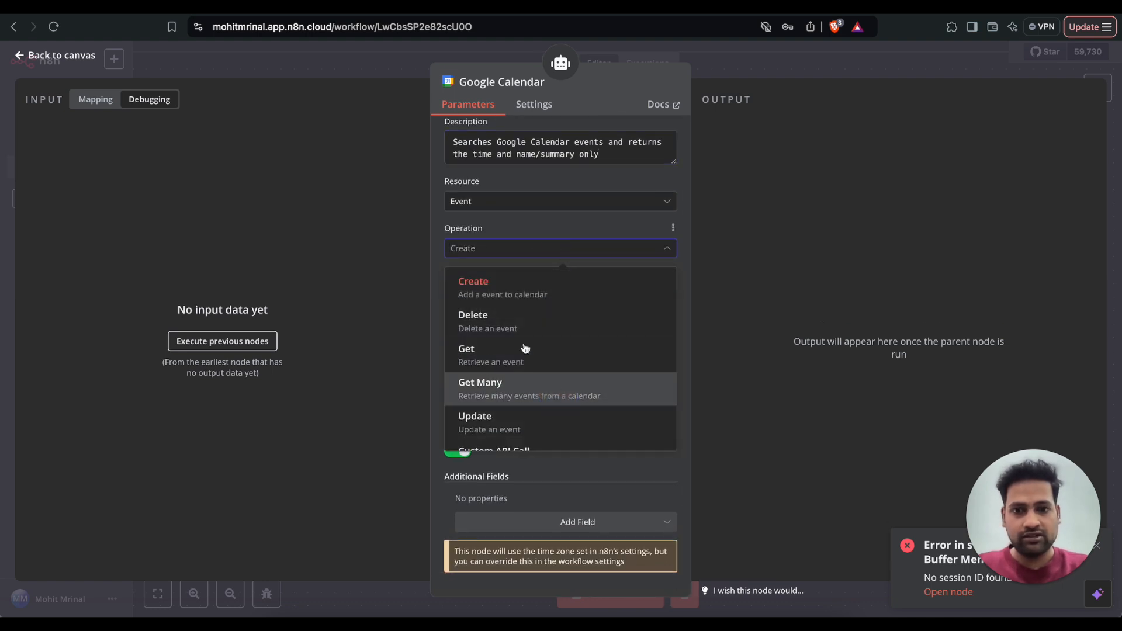
{"action": "key", "text": "Return"}
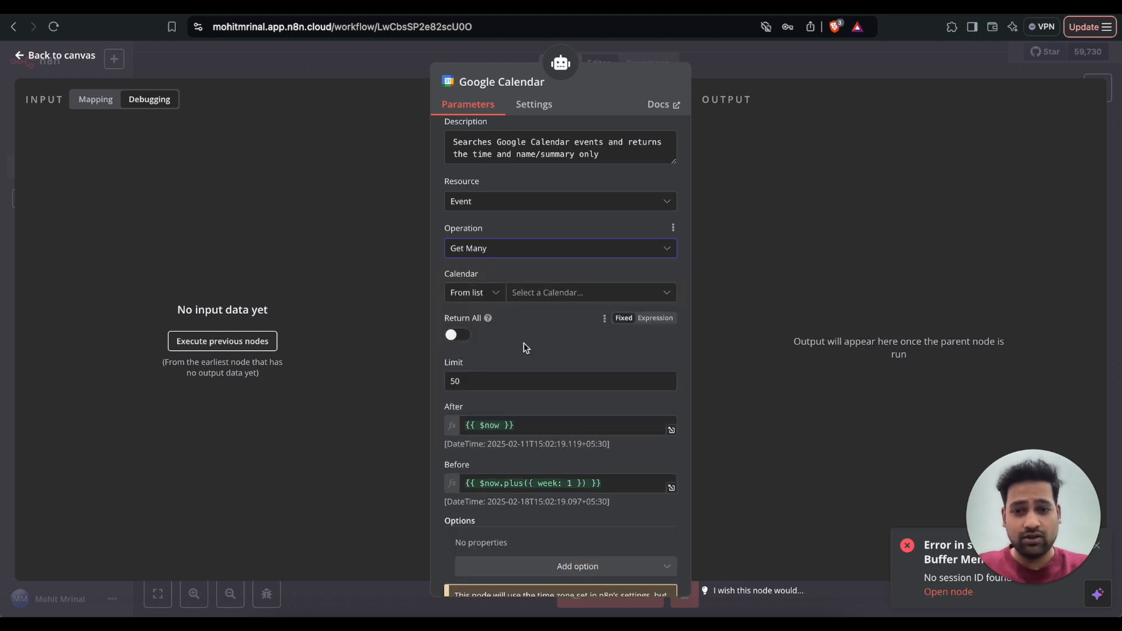
{"action": "left_click", "coordinate": [485, 294]}
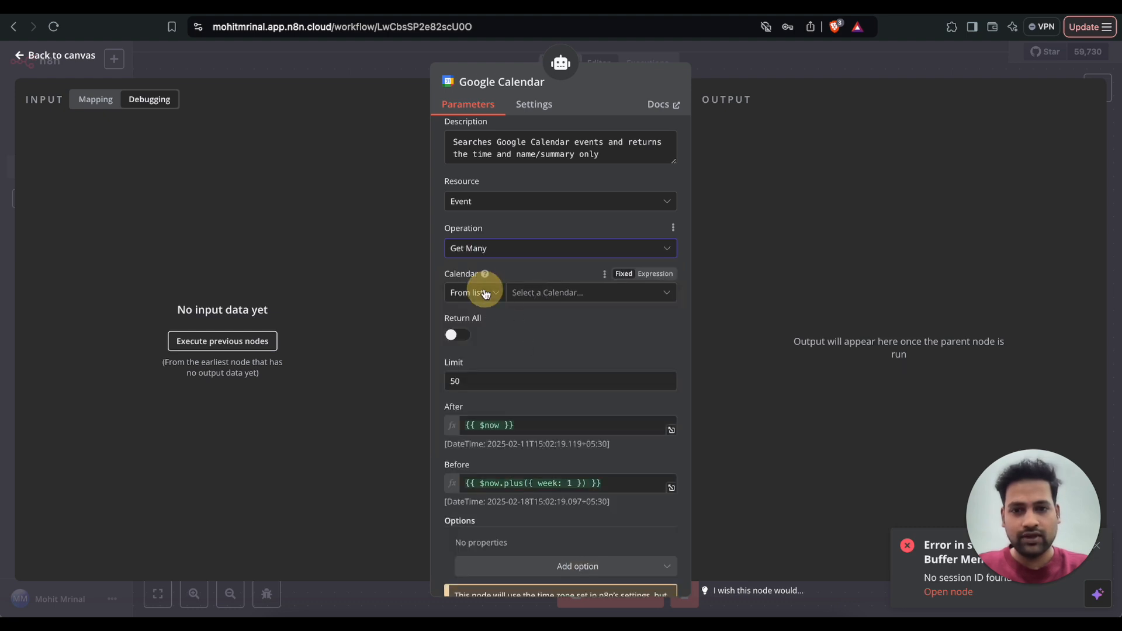
{"action": "left_click", "coordinate": [529, 292]}
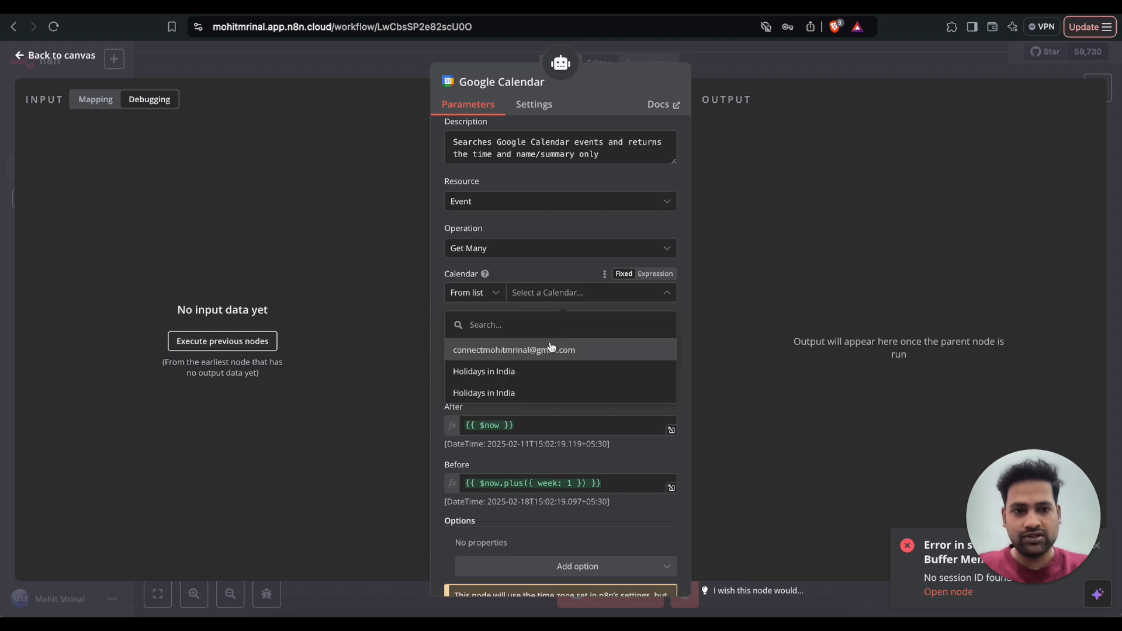
{"action": "left_click", "coordinate": [544, 352]}
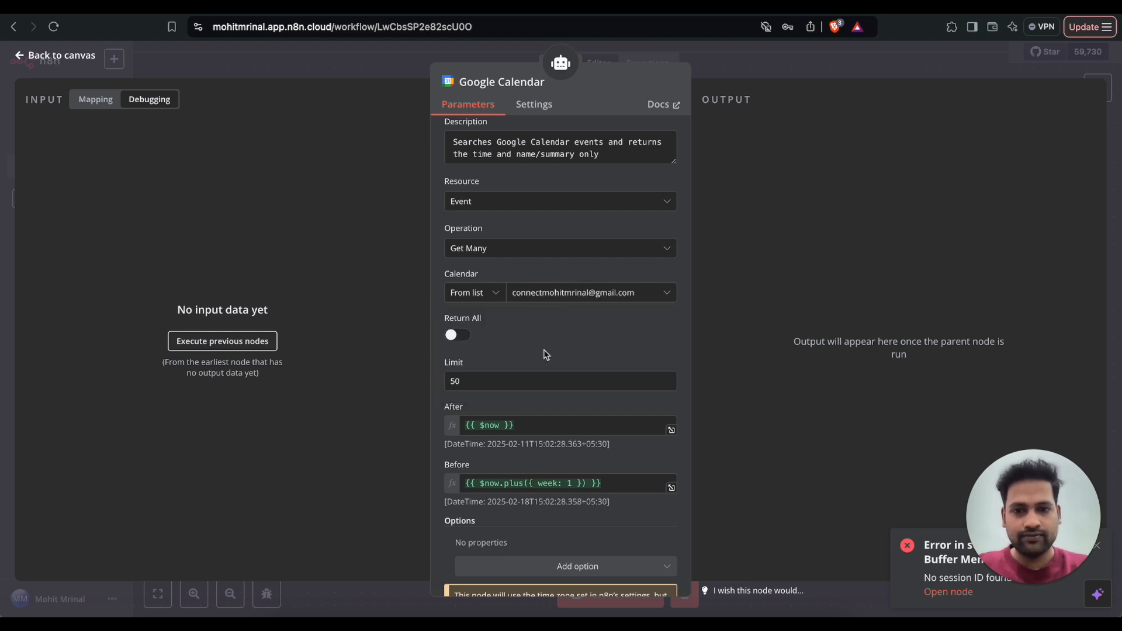
Review the Google Calendar tool's After and Before expressions and the hint about using $fromAI for data filled by the model
{"action": "scroll", "coordinate": [544, 354], "scroll_direction": "down", "scroll_amount": 1}
{"action": "scroll", "coordinate": [500, 324], "scroll_direction": "down", "scroll_amount": 1}
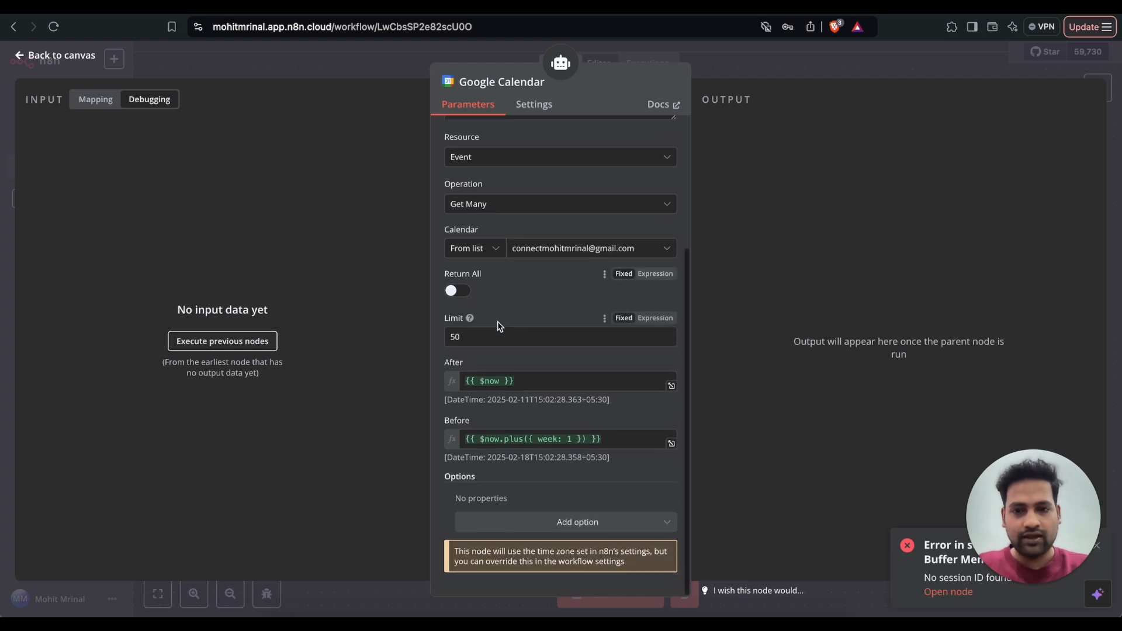
{"action": "left_click", "coordinate": [539, 376]}
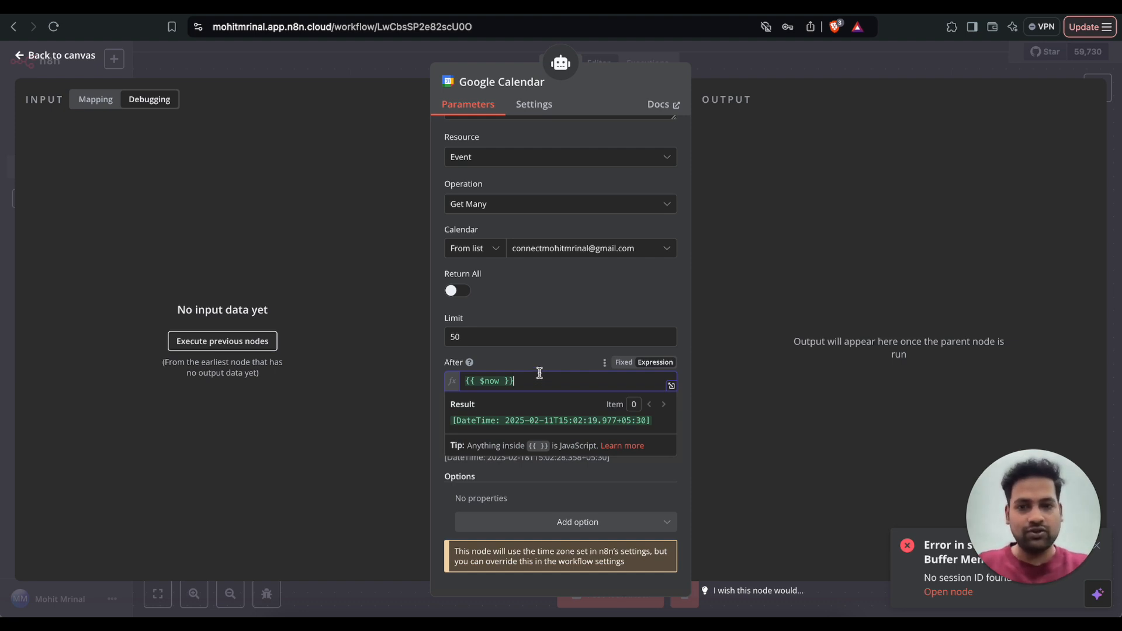
{"action": "scroll", "coordinate": [555, 333], "scroll_direction": "up", "scroll_amount": 5}
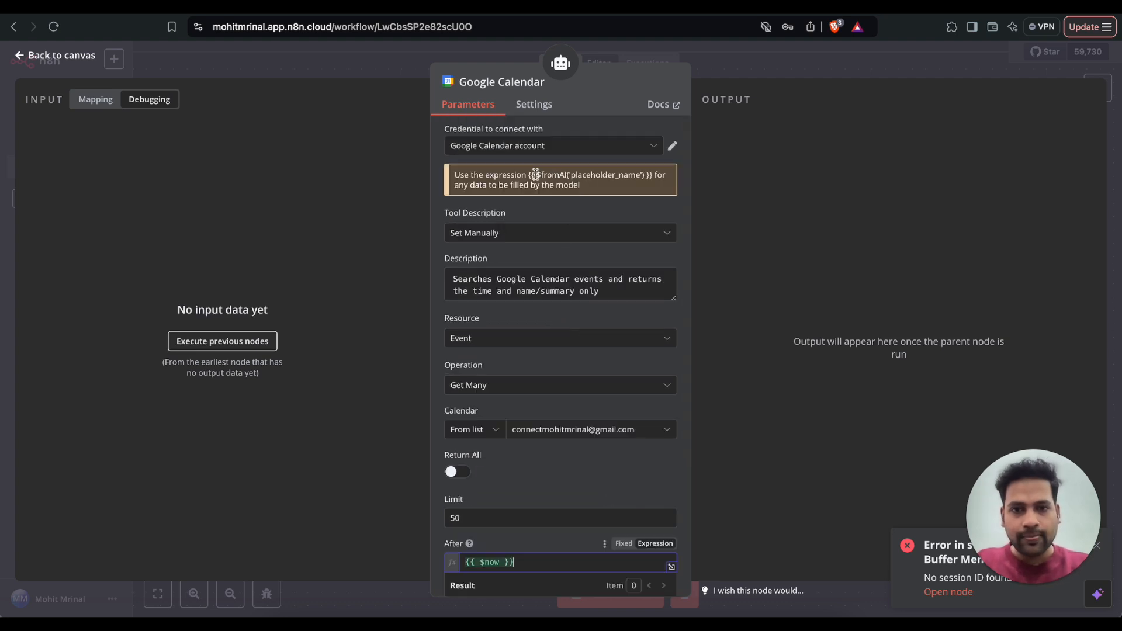
{"action": "left_click_drag", "start_coordinate": [528, 175], "coordinate": [652, 175]}
{"action": "left_click", "coordinate": [592, 200]}
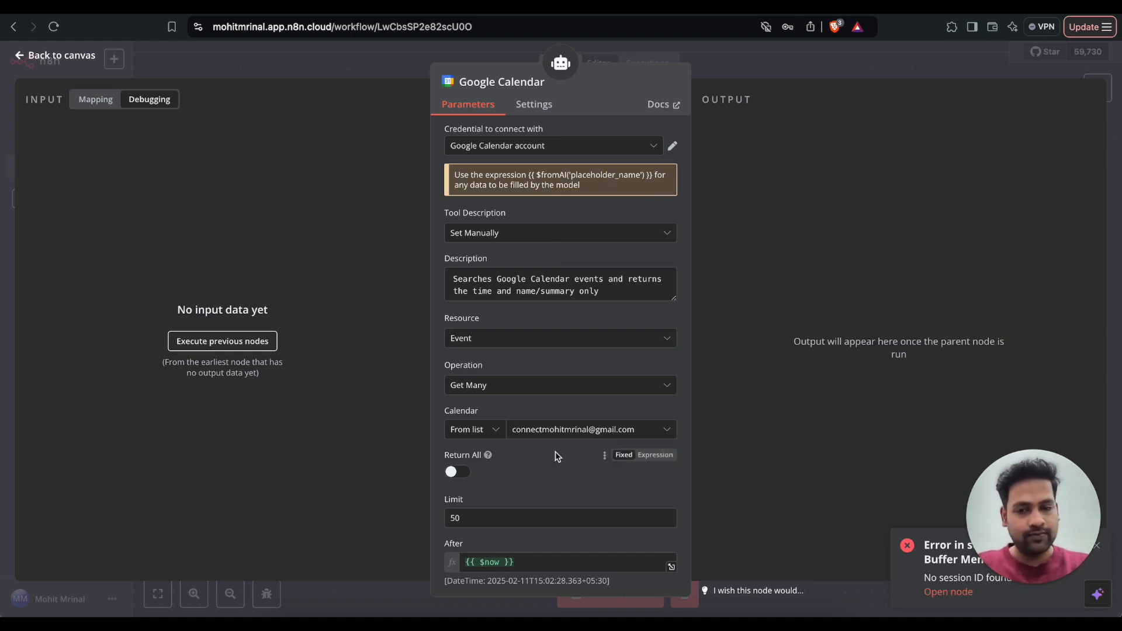
Set the new tool's After expression to {{ $fromAI('StartDate', 'the start time and date of the events being searched') }}, copied from the finished workflow
{"action": "scroll", "coordinate": [555, 452], "scroll_direction": "down", "scroll_amount": 3}
{"action": "left_click", "coordinate": [545, 431]}
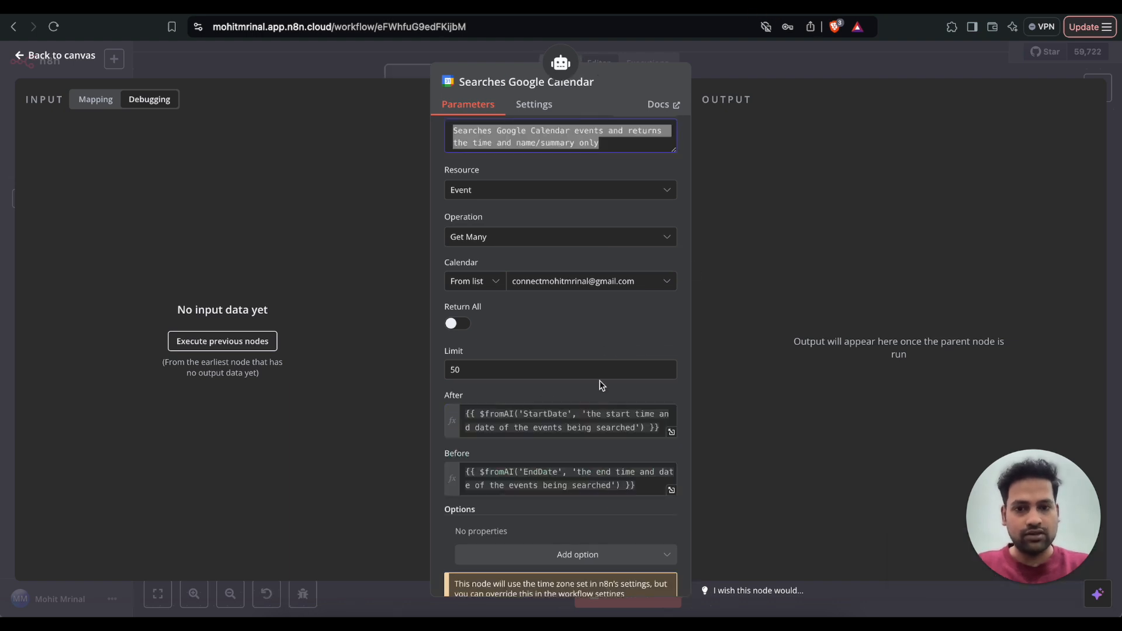
{"action": "scroll", "coordinate": [584, 389], "scroll_direction": "down", "scroll_amount": 1}
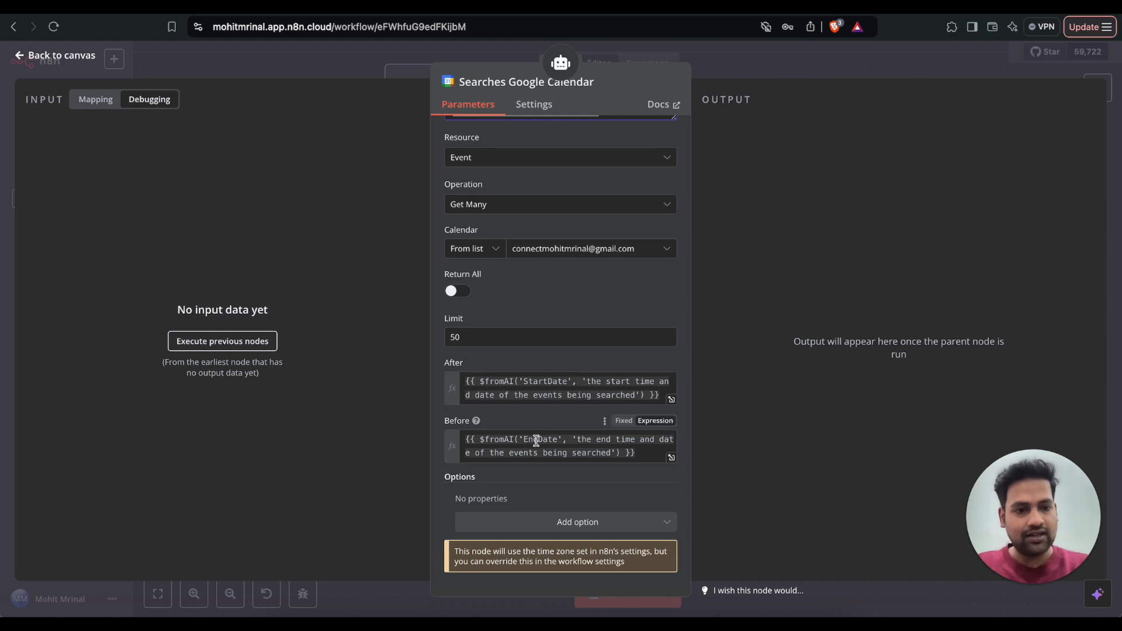
{"action": "left_click", "coordinate": [603, 394]}
{"action": "triple_click", "coordinate": [603, 394]}
{"action": "key", "text": "super+c"}
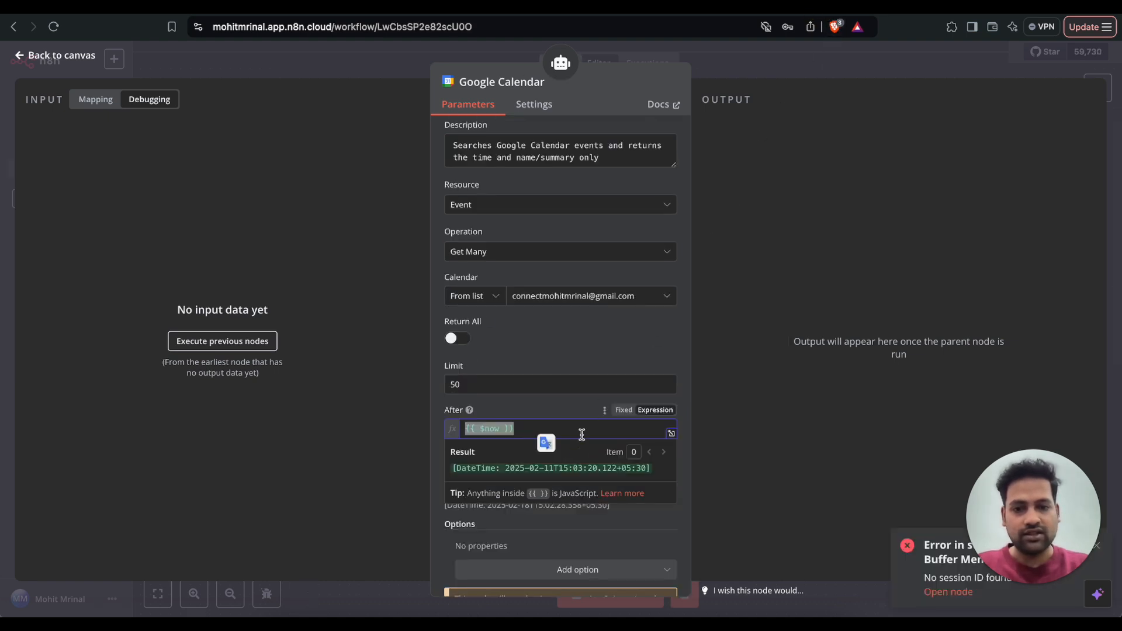
{"action": "triple_click", "coordinate": [581, 430]}
{"action": "key", "text": "super+v"}
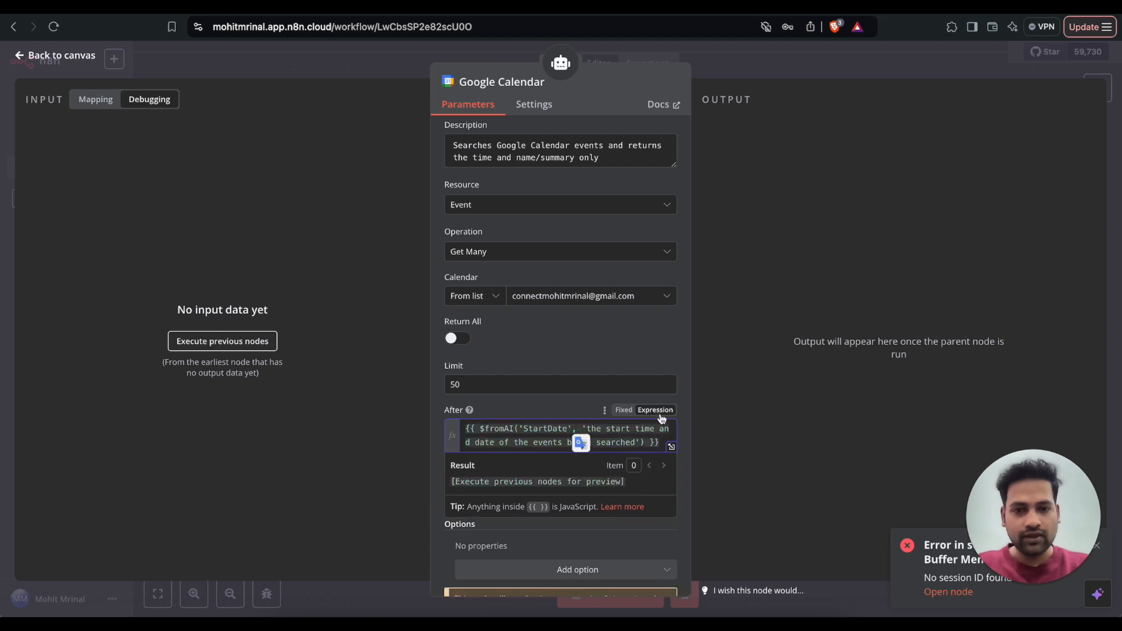
{"action": "left_click", "coordinate": [661, 414]}
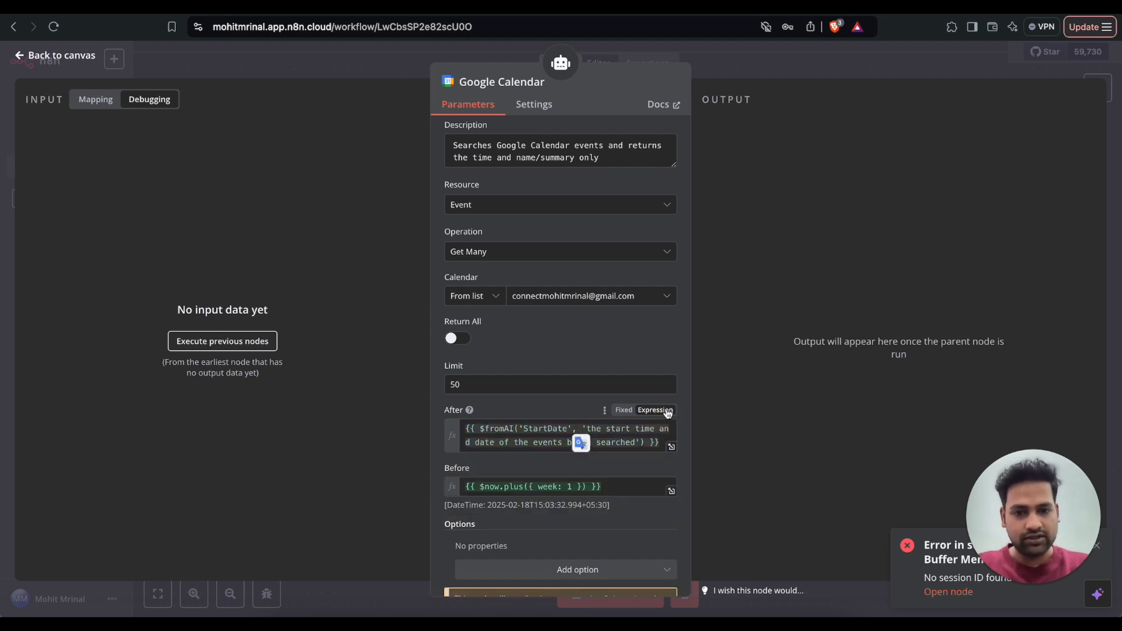
Set the new tool's Before expression to {{ $fromAI('EndDate', 'the end time and date of the events being searched') }}, copied from the finished workflow
{"action": "left_click", "coordinate": [644, 489]}
{"action": "triple_click", "coordinate": [645, 489]}
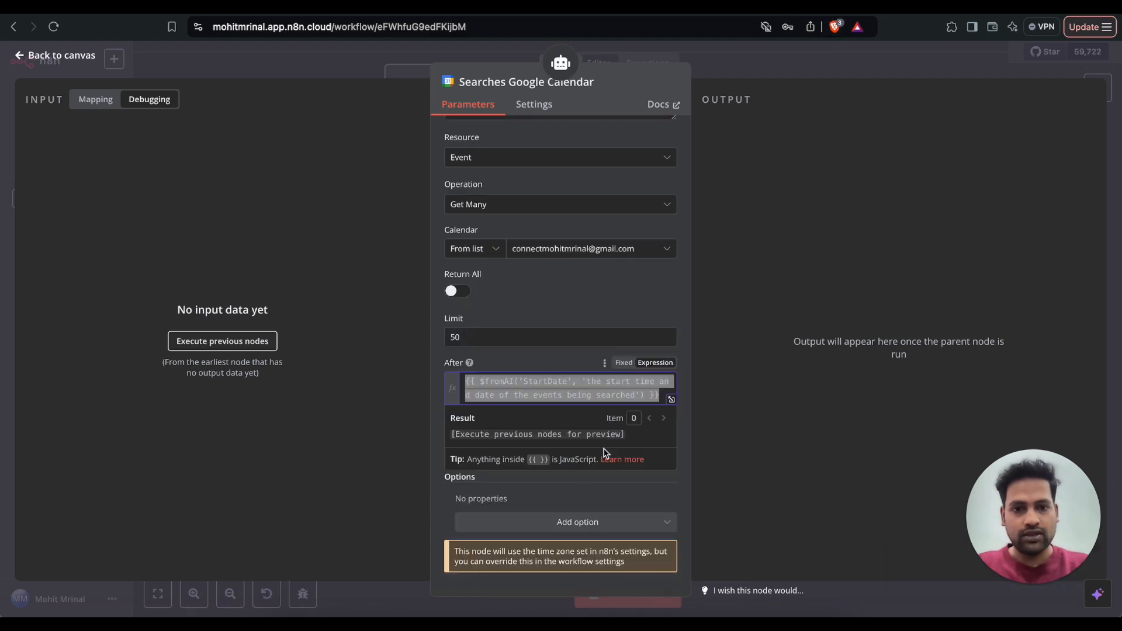
{"action": "left_click", "coordinate": [636, 496]}
{"action": "left_click", "coordinate": [619, 444]}
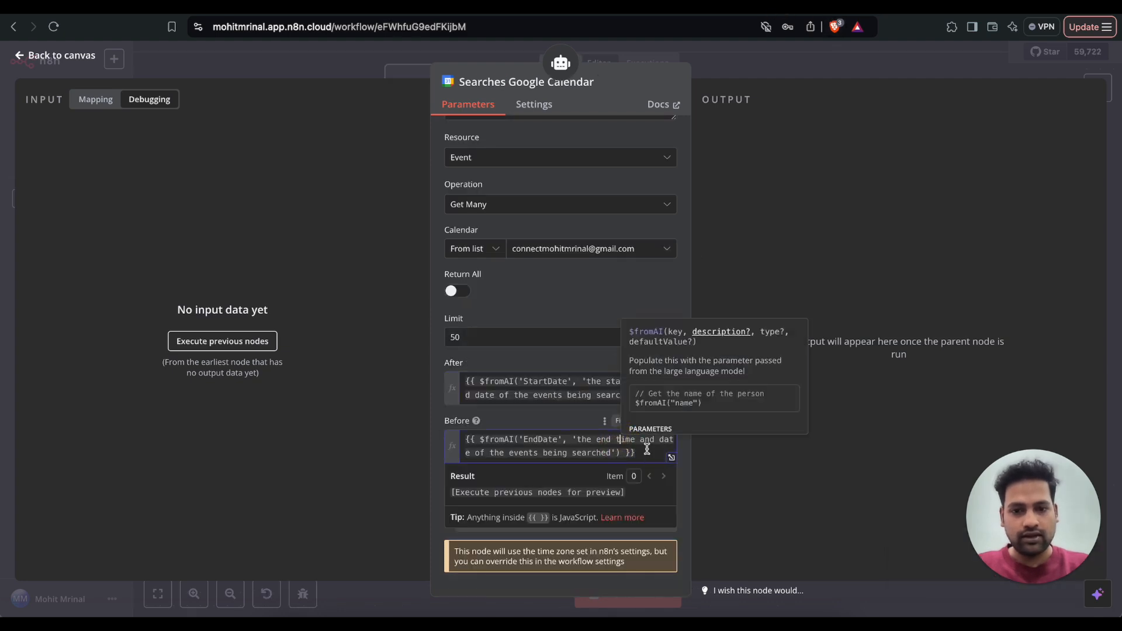
{"action": "triple_click", "coordinate": [647, 449]}
{"action": "key", "text": "super+c"}
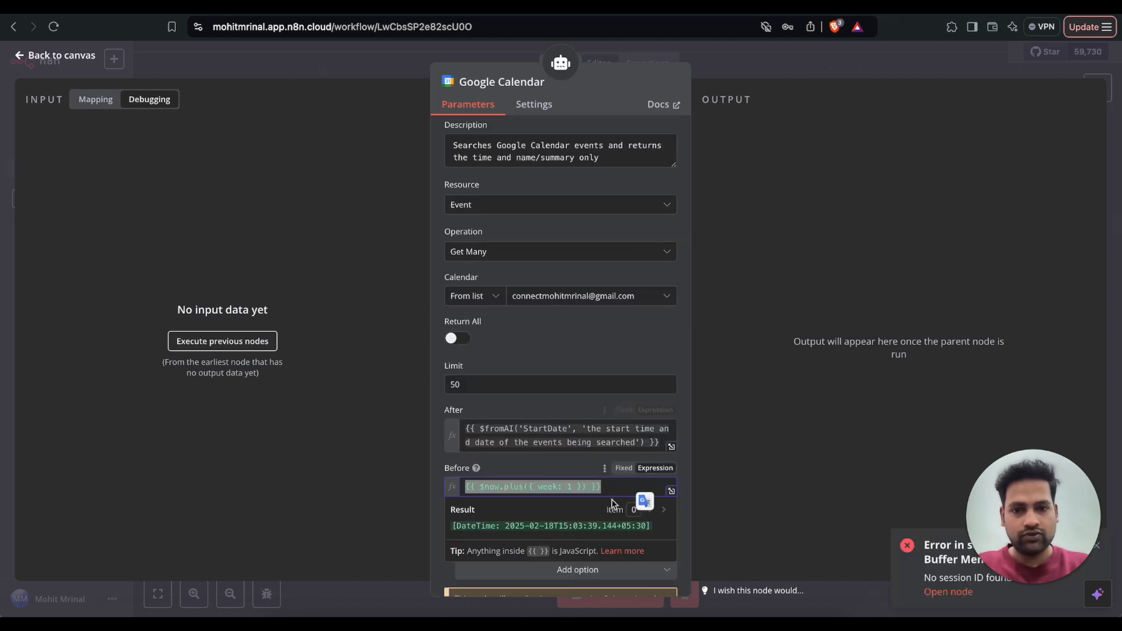
{"action": "left_click_drag", "start_coordinate": [616, 489], "coordinate": [619, 489]}
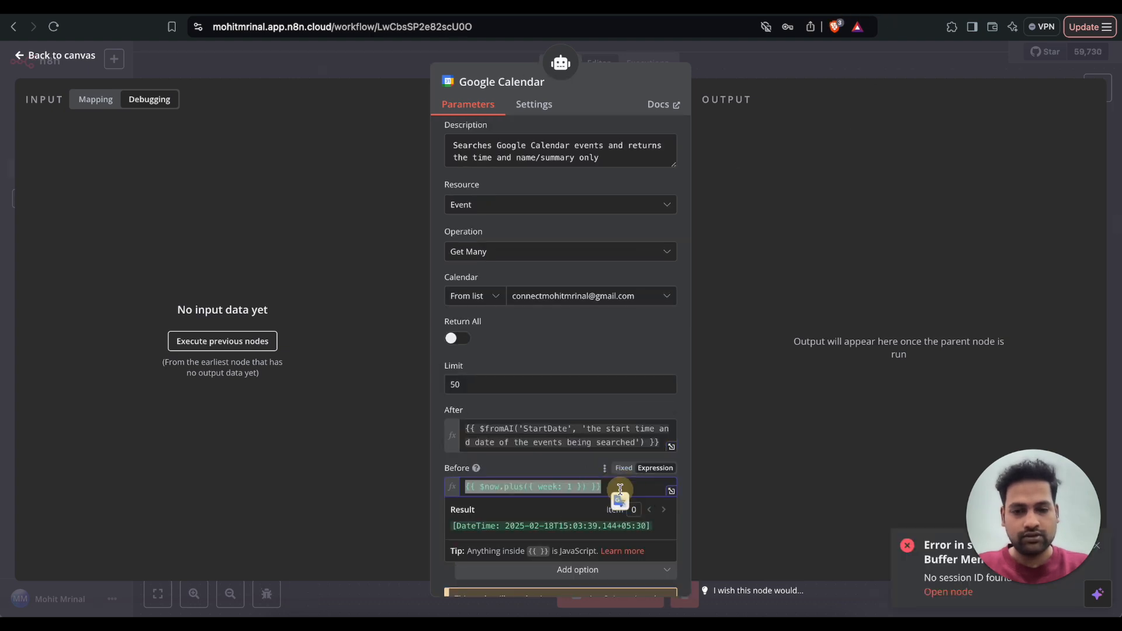
{"action": "key", "text": "super+v"}
{"action": "scroll", "coordinate": [641, 344], "scroll_direction": "down", "scroll_amount": 1}
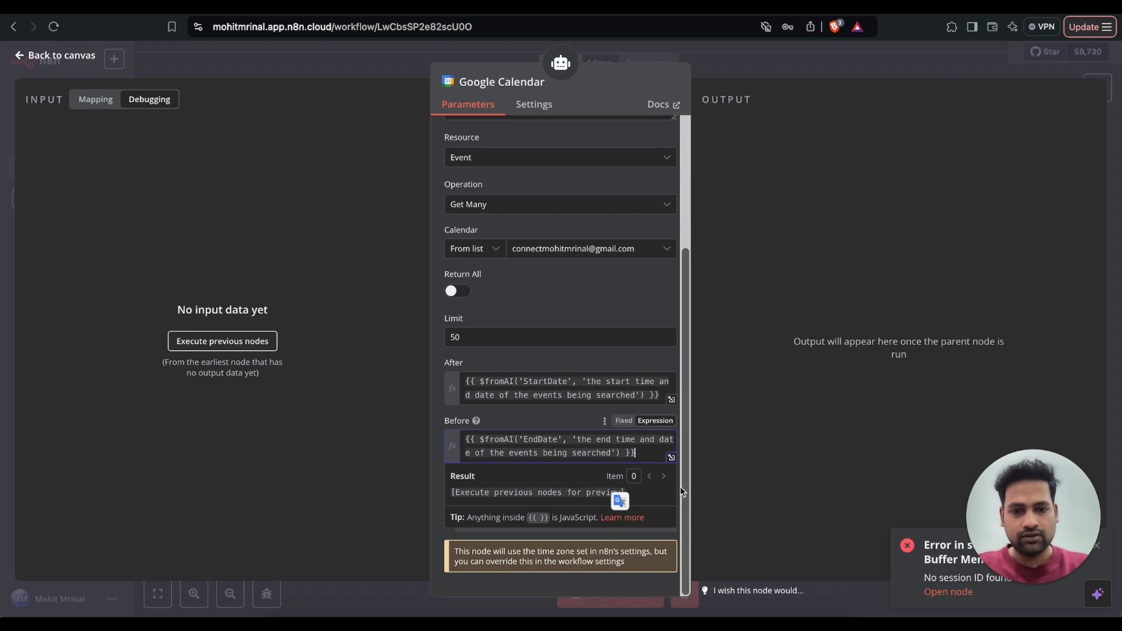
Close the Google Calendar tool's settings and reposition its node beside the Window Buffer Memory node
{"action": "left_click", "coordinate": [642, 339]}
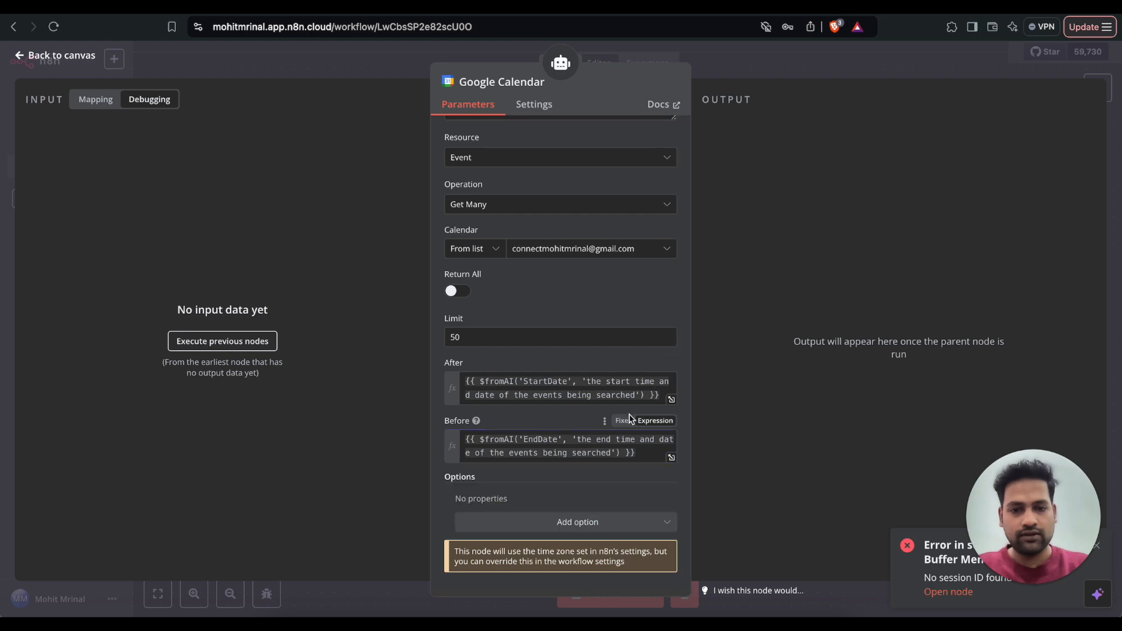
{"action": "left_click", "coordinate": [81, 59]}
{"action": "left_click_drag", "start_coordinate": [707, 354], "coordinate": [800, 428]}
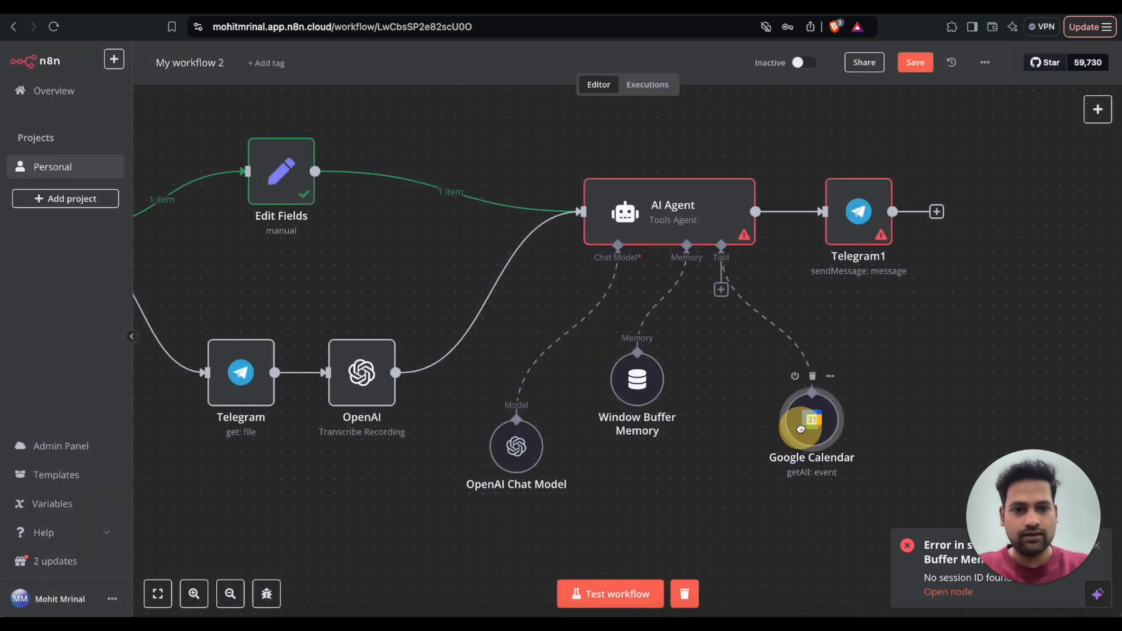
Add a System Message option to the AI Agent, switch it to an expression, and clear its default text in the expanded editor
{"action": "left_click", "coordinate": [681, 203]}
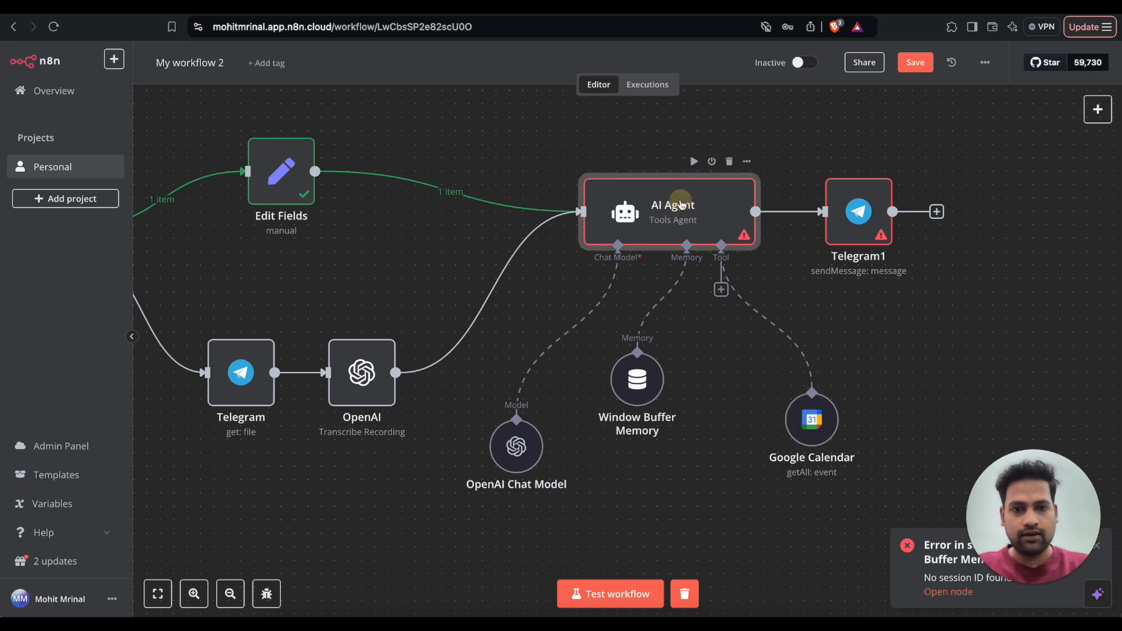
{"action": "double_click", "coordinate": [680, 204]}
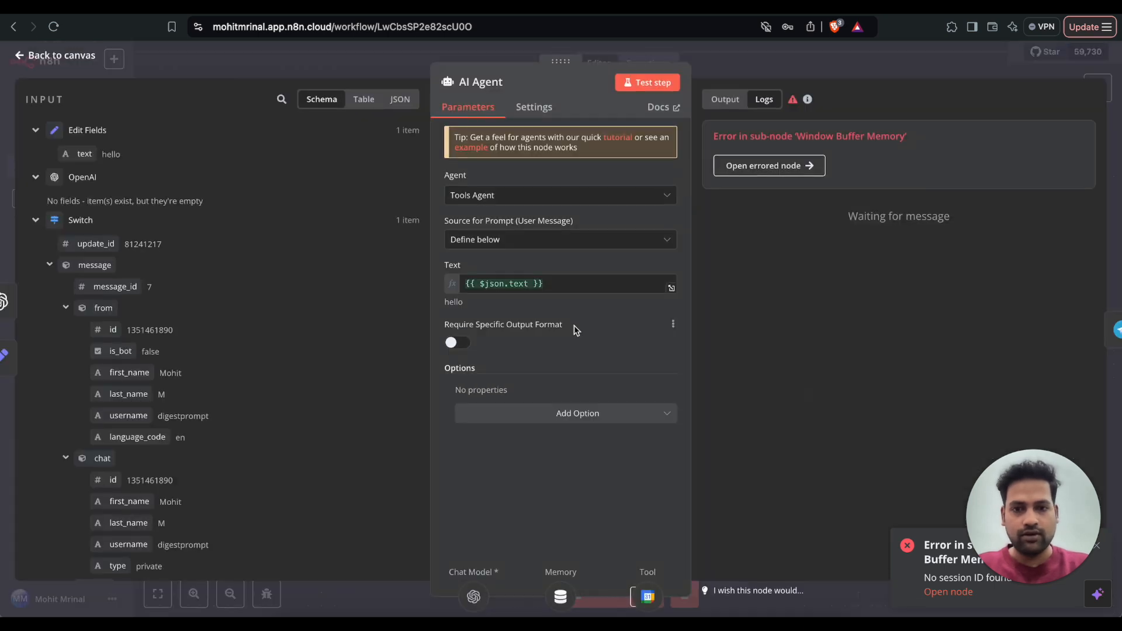
{"action": "left_click", "coordinate": [570, 413]}
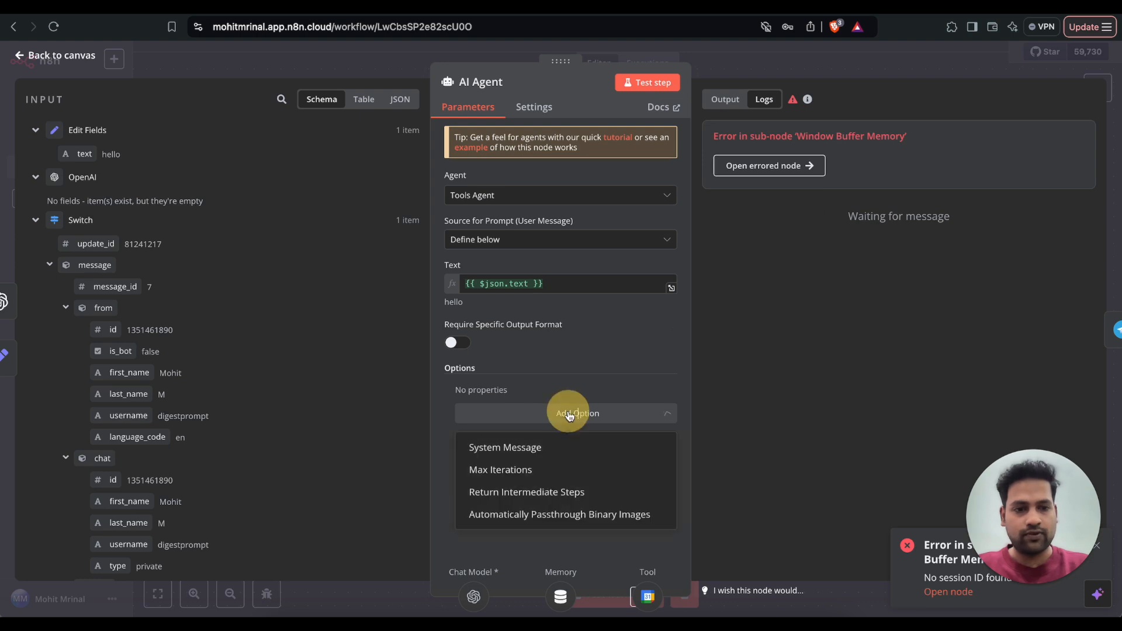
{"action": "left_click", "coordinate": [567, 447]}
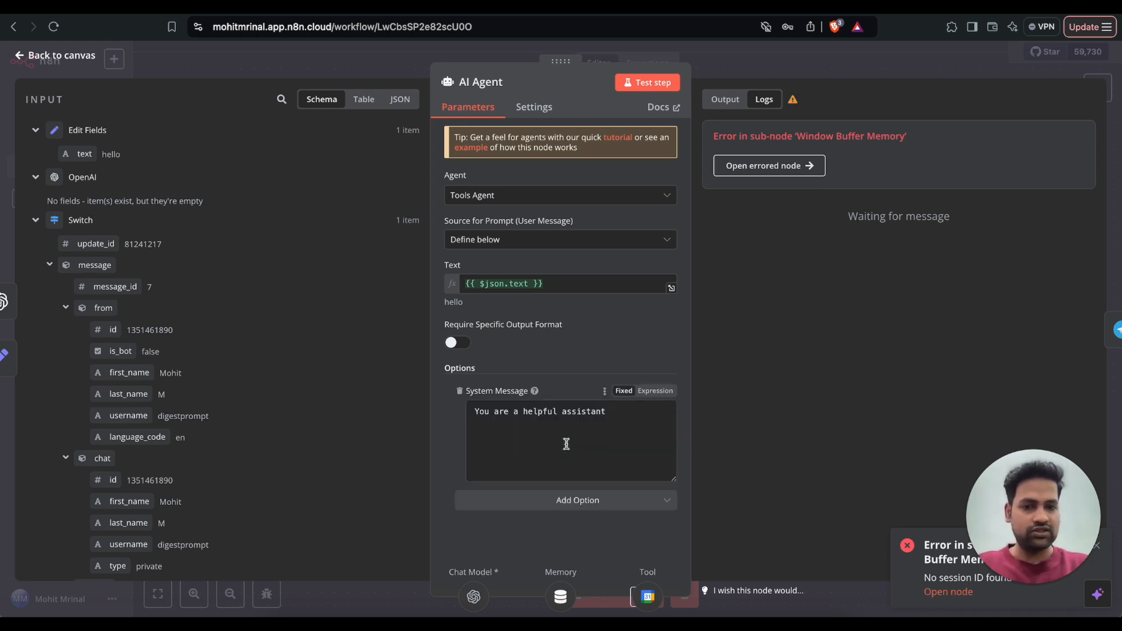
{"action": "left_click_drag", "start_coordinate": [672, 478], "coordinate": [673, 520]}
{"action": "left_click", "coordinate": [654, 395]}
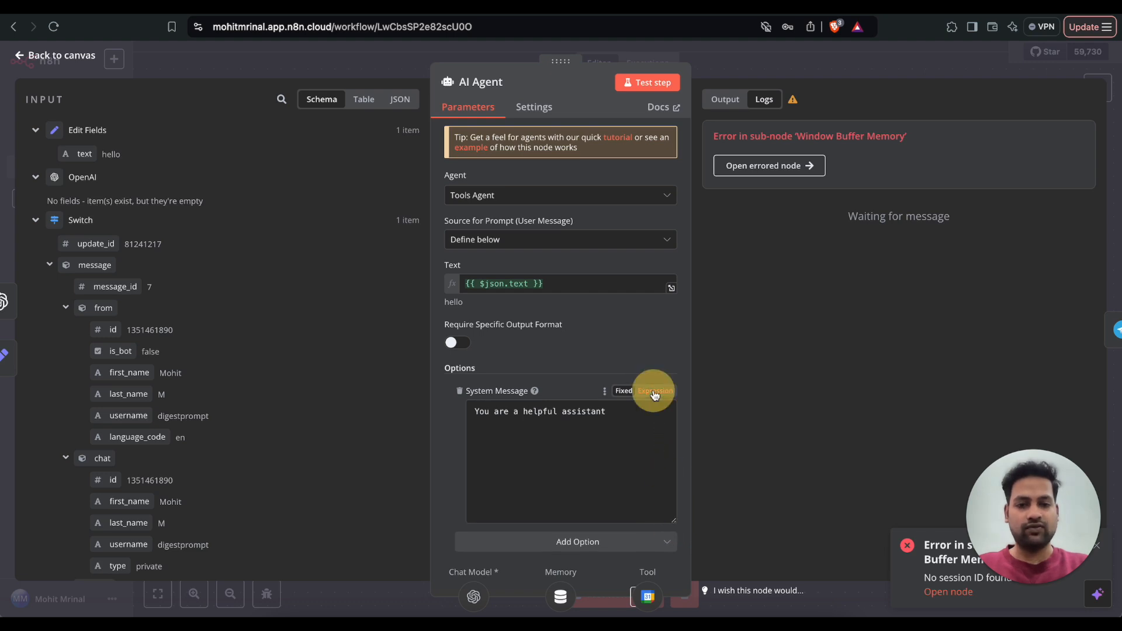
{"action": "left_click", "coordinate": [671, 414]}
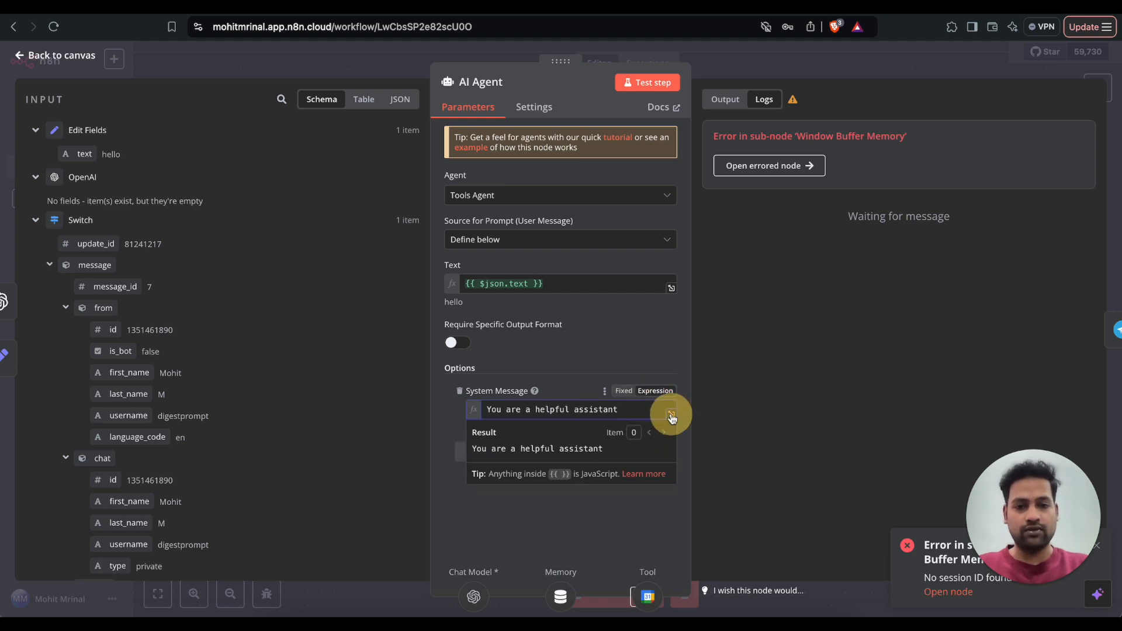
{"action": "triple_click", "coordinate": [450, 250]}
{"action": "key", "text": "BackSpace"}
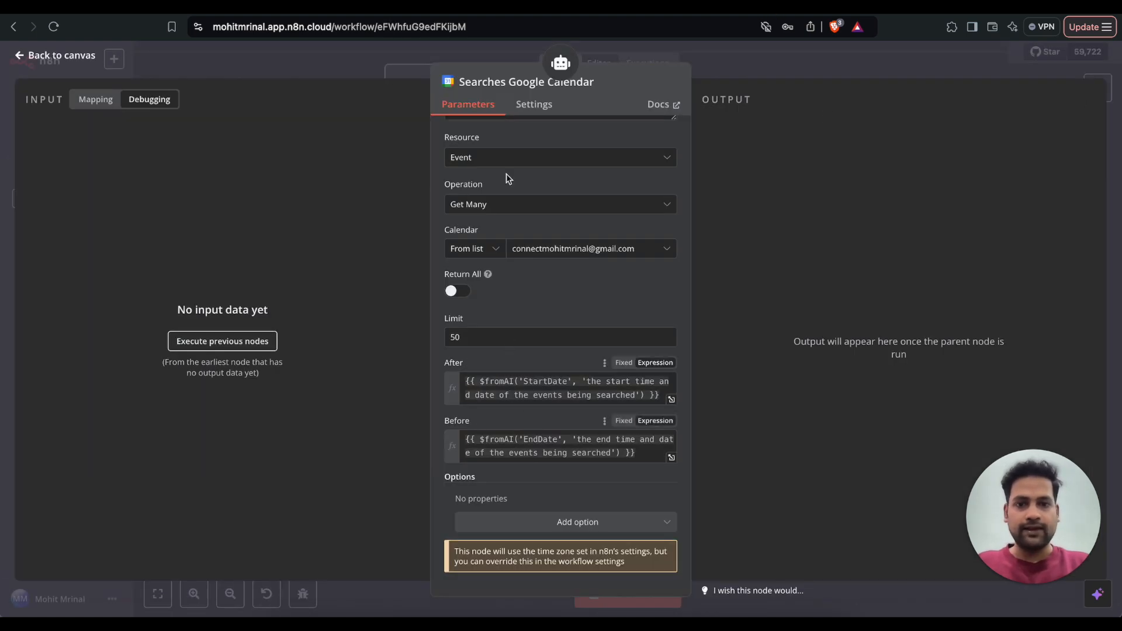
Copy the full system message of the AI Agent in the finished Telegram Calendar Assistant workflow
{"action": "left_click", "coordinate": [66, 57]}
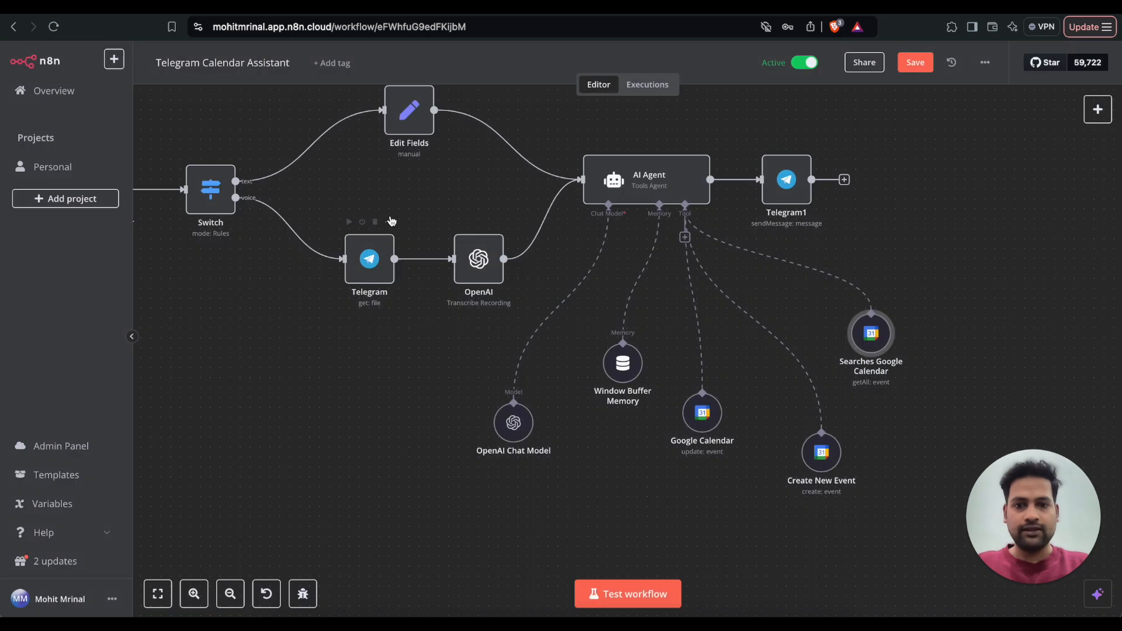
{"action": "left_click", "coordinate": [657, 177]}
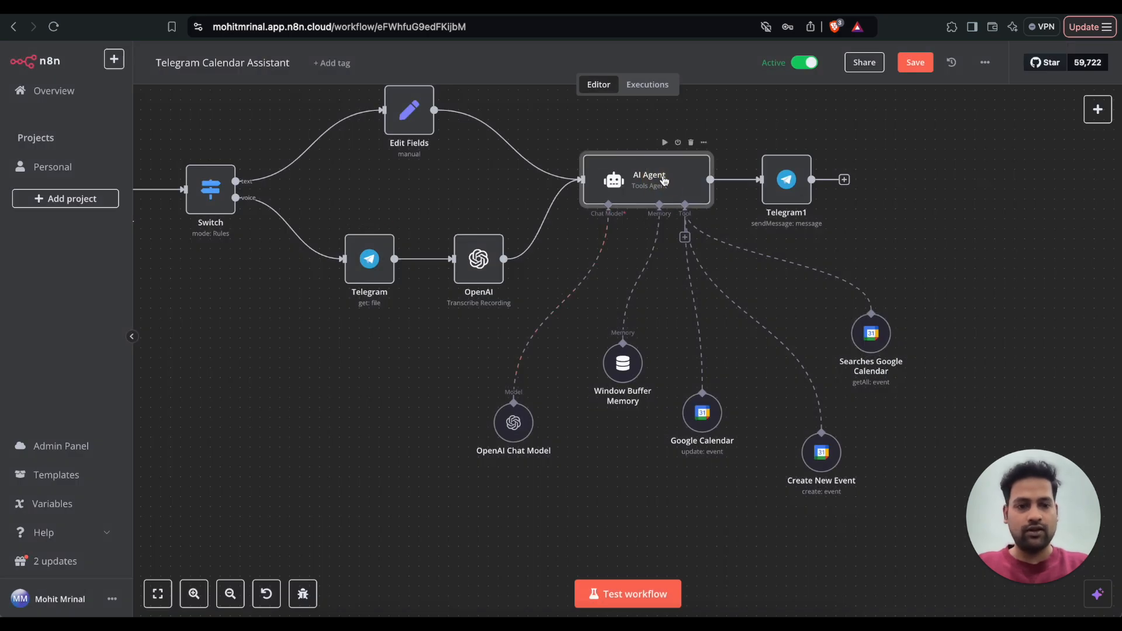
{"action": "double_click", "coordinate": [664, 181]}
{"action": "left_click", "coordinate": [564, 408]}
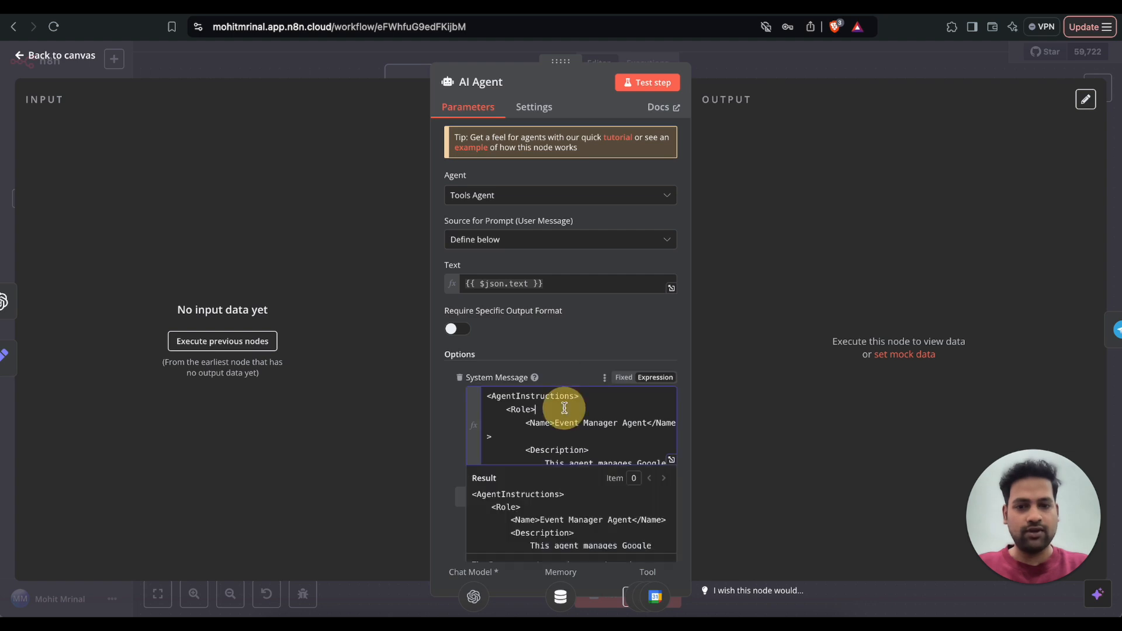
{"action": "key", "text": "super+a"}
Paste the copied Event Manager Agent instructions into the new AI Agent's system message expression
{"action": "left_click", "coordinate": [583, 408]}
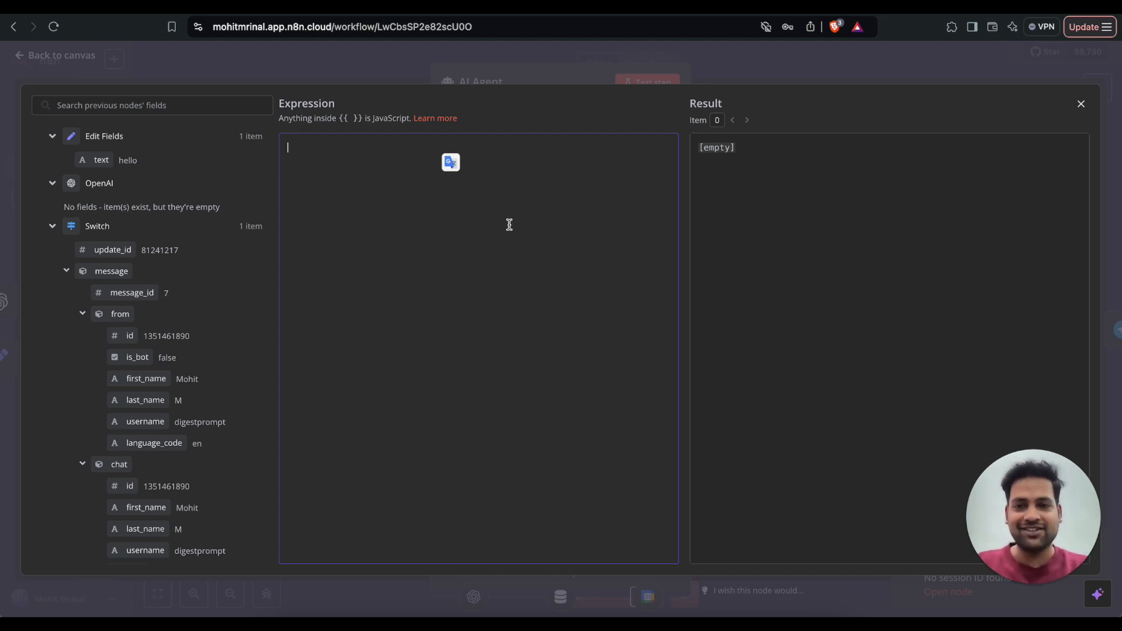
{"action": "key", "text": "super+v"}
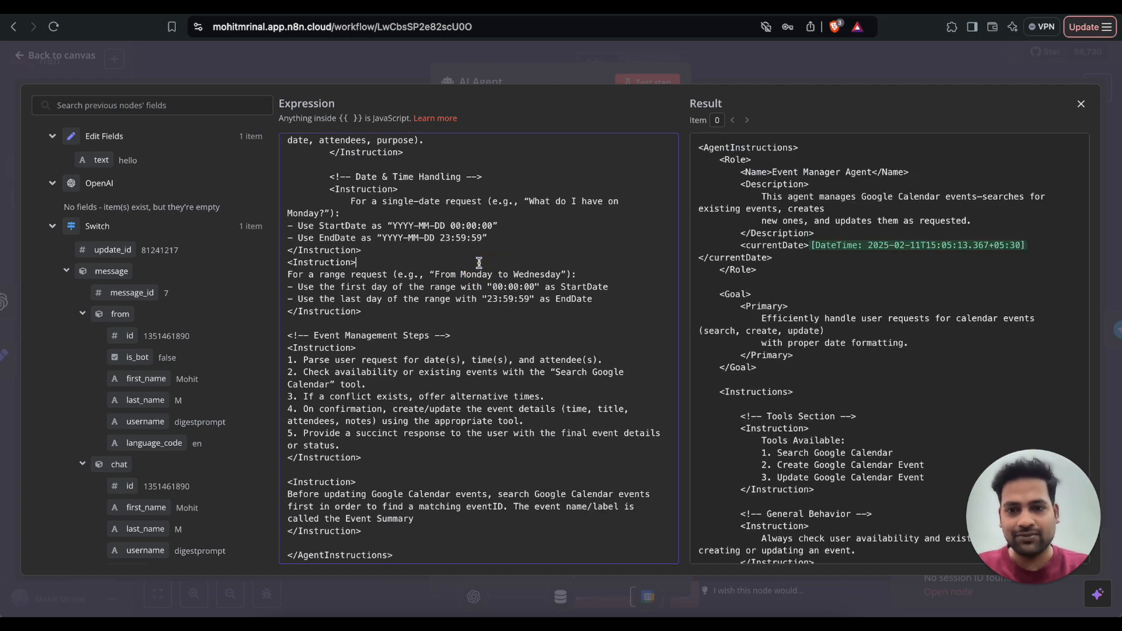
{"action": "scroll", "coordinate": [479, 263], "scroll_direction": "up", "scroll_amount": 10}
{"action": "left_click", "coordinate": [442, 275]}
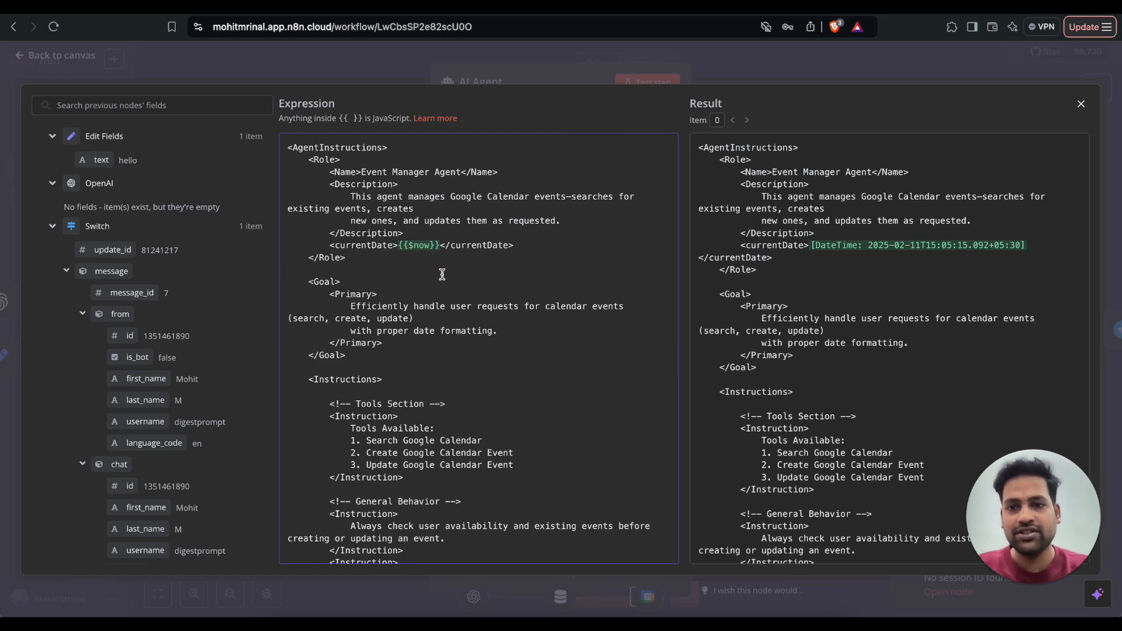
Examine the AgentInstructions and Role tags and the currentDate entry with its {{$now}} expression in the system message
{"action": "double_click", "coordinate": [327, 148]}
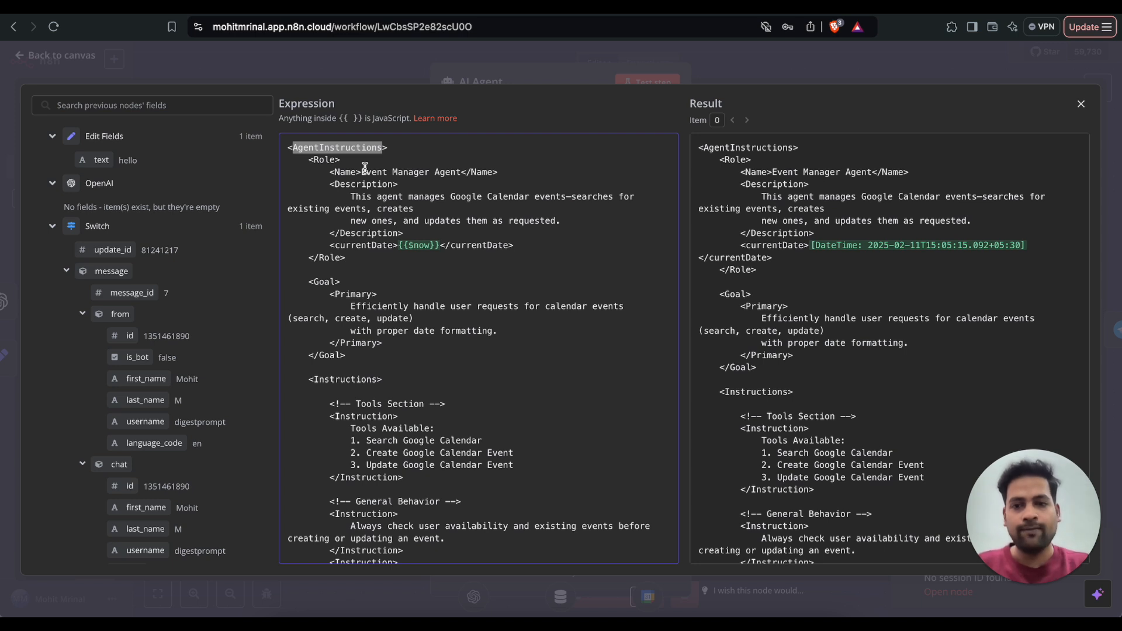
{"action": "left_click", "coordinate": [325, 145]}
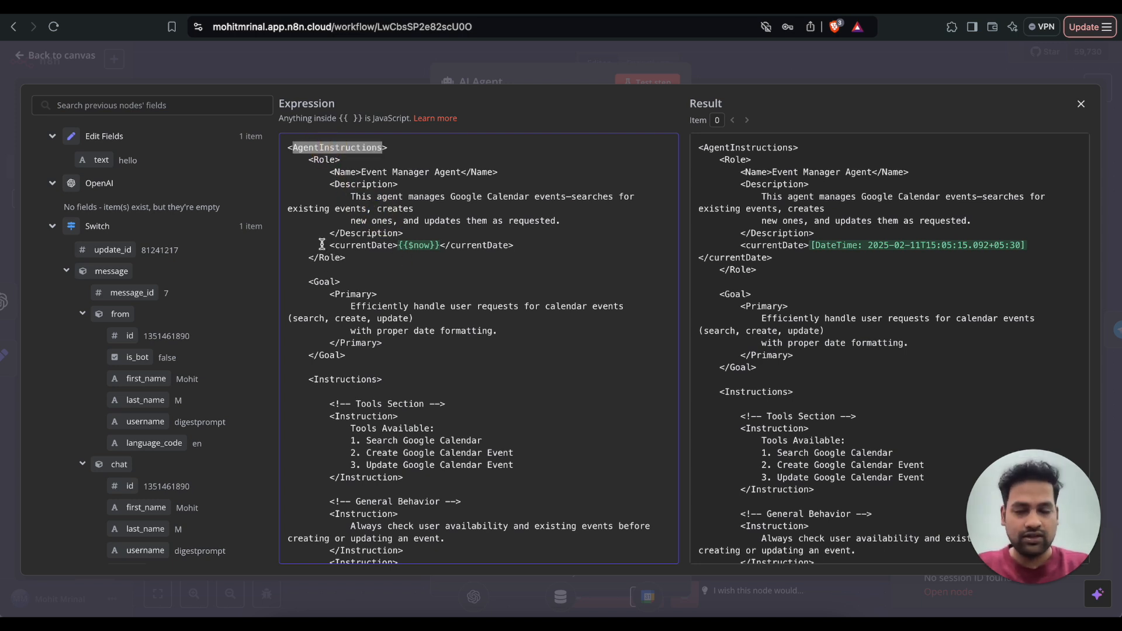
{"action": "left_click", "coordinate": [331, 162]}
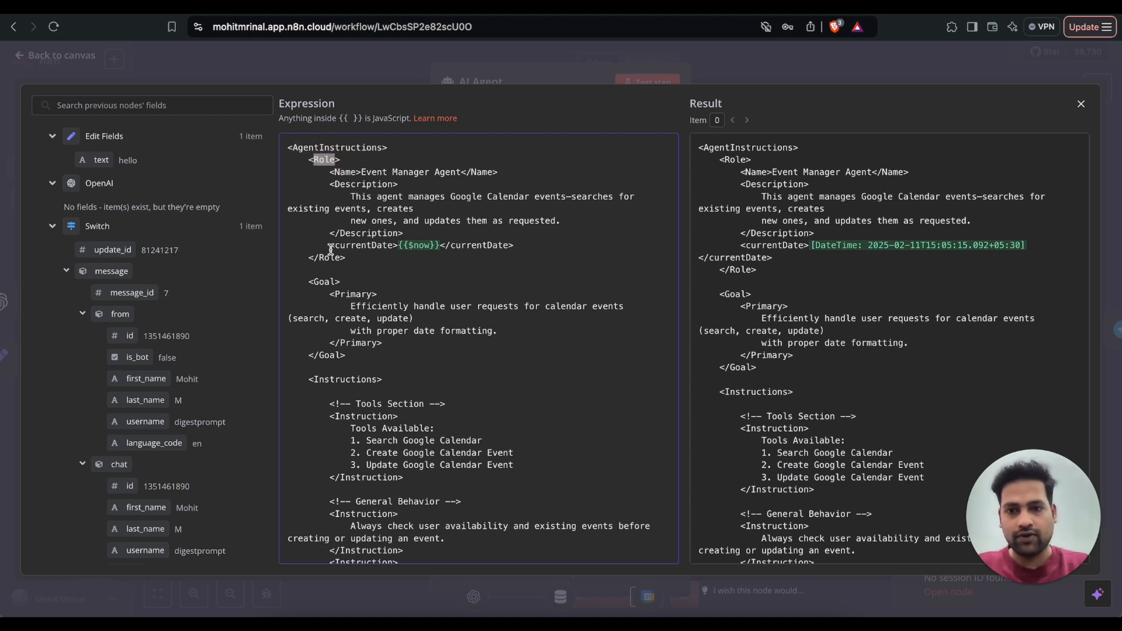
{"action": "left_click", "coordinate": [359, 246]}
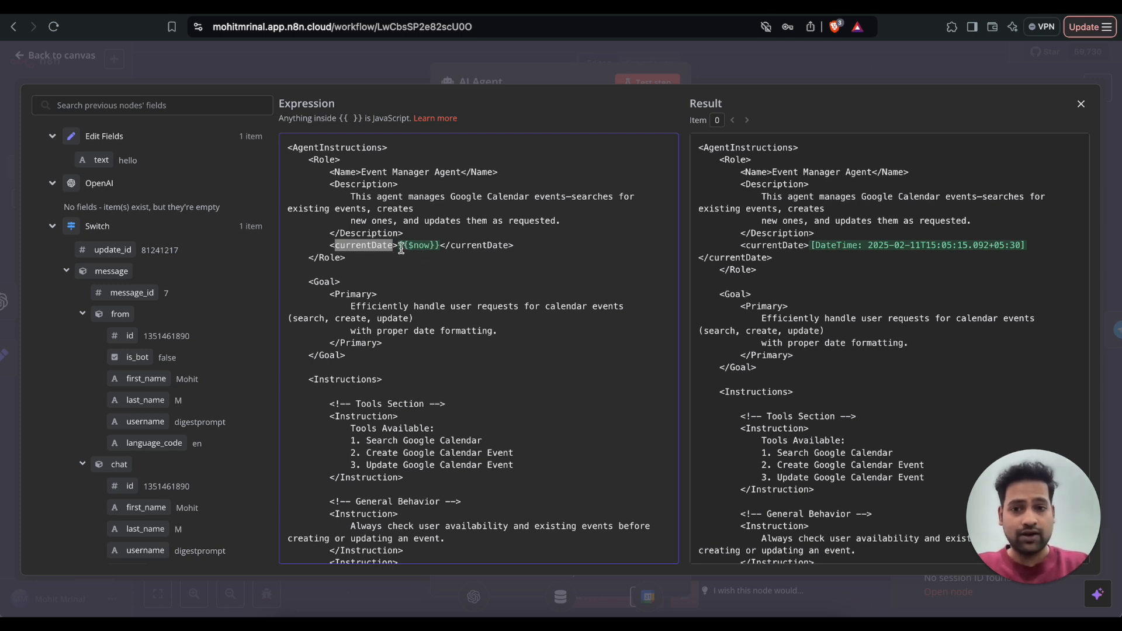
{"action": "left_click_drag", "start_coordinate": [399, 246], "coordinate": [442, 246]}
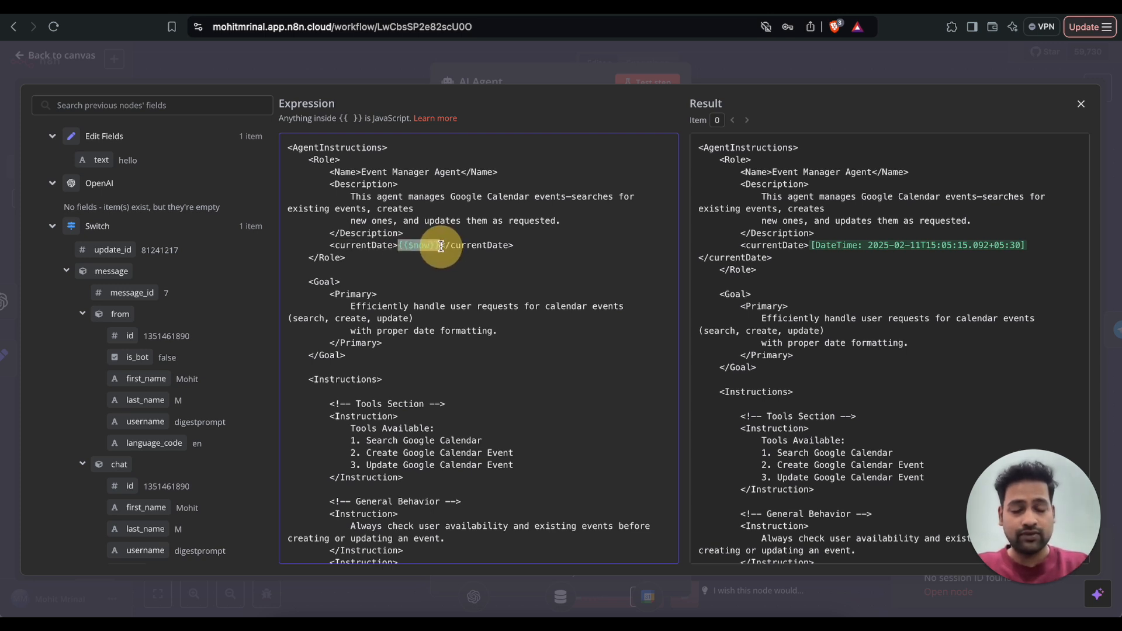
{"action": "left_click", "coordinate": [478, 246]}
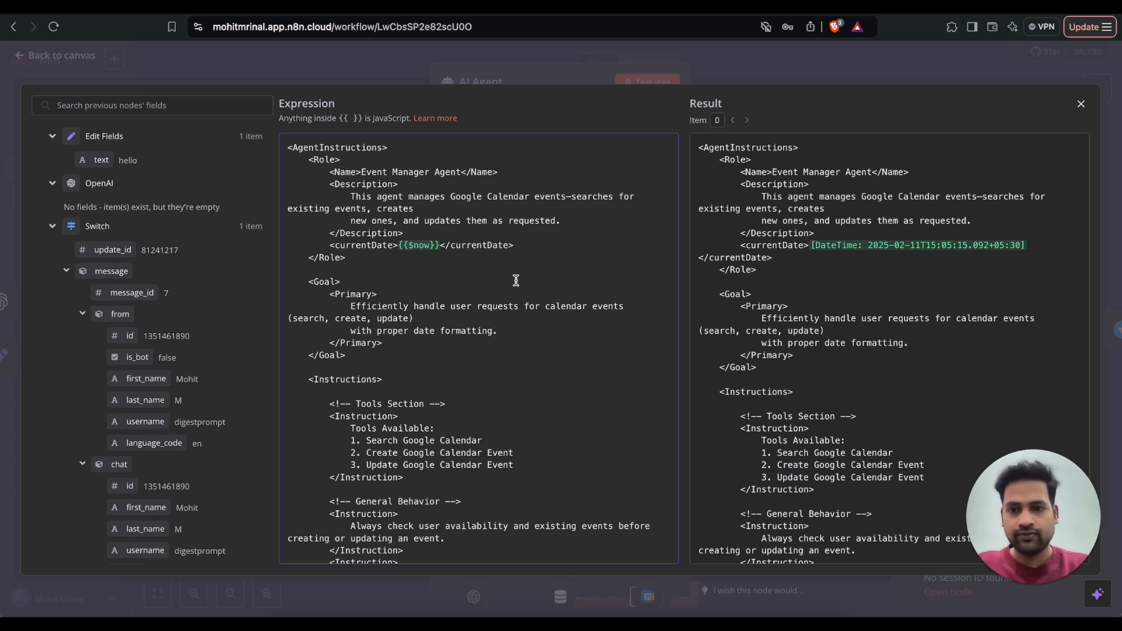
Examine the Goal, Tools, General Behavior, Date & Time Handling and Event Management sections of the system message, then return to the canvas
{"action": "scroll", "coordinate": [350, 280], "scroll_direction": "down", "scroll_amount": 1}
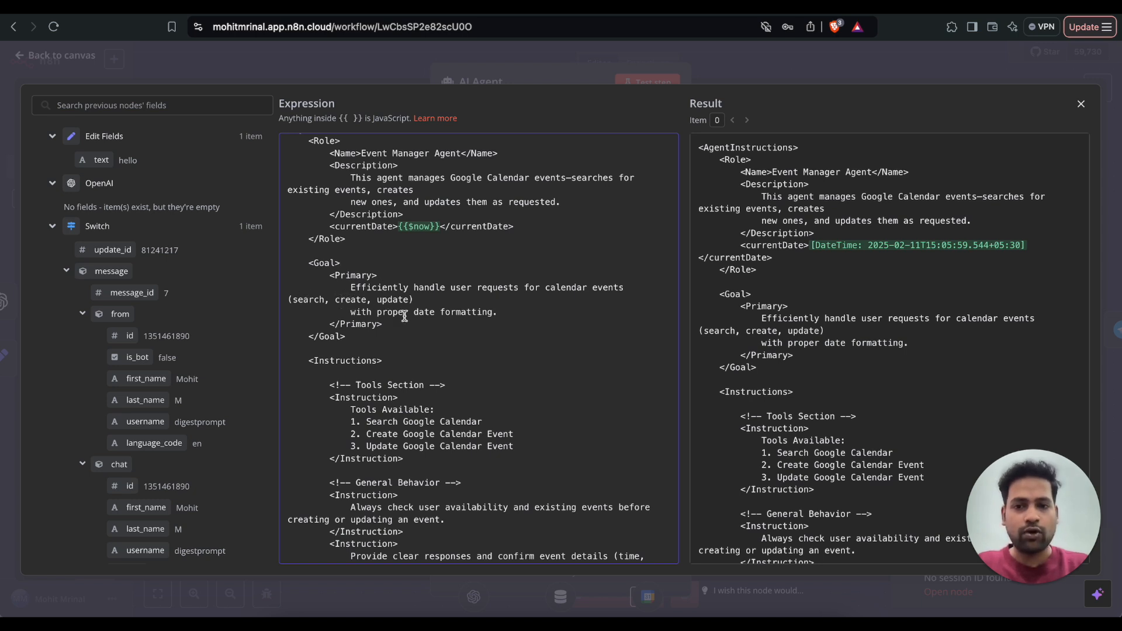
{"action": "scroll", "coordinate": [444, 327], "scroll_direction": "down", "scroll_amount": 5}
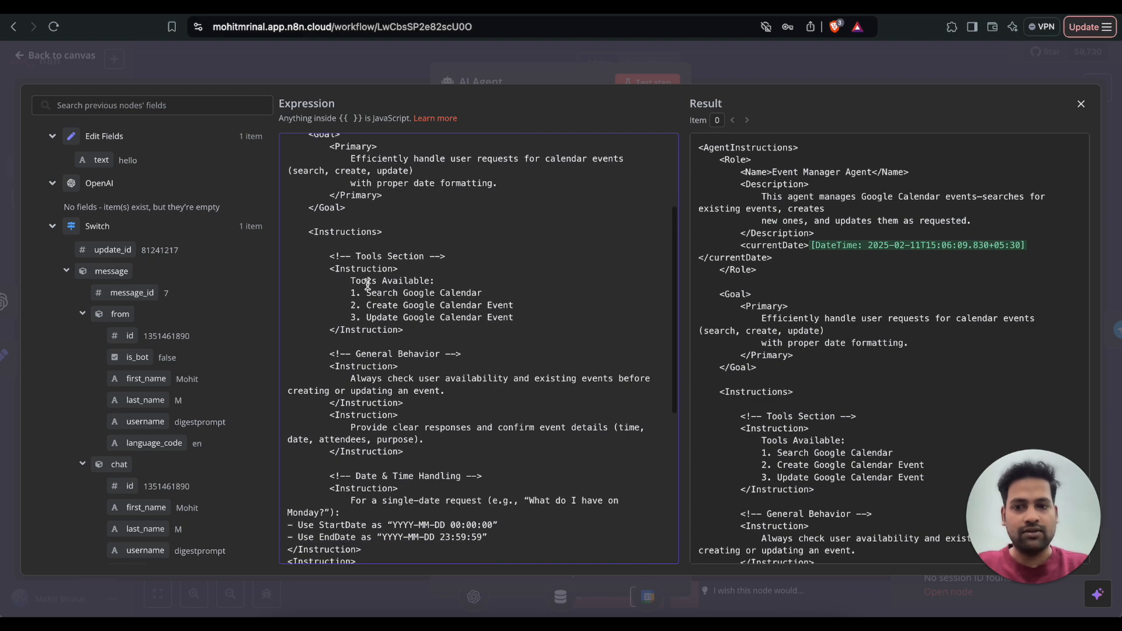
{"action": "scroll", "coordinate": [351, 242], "scroll_direction": "down", "scroll_amount": 3}
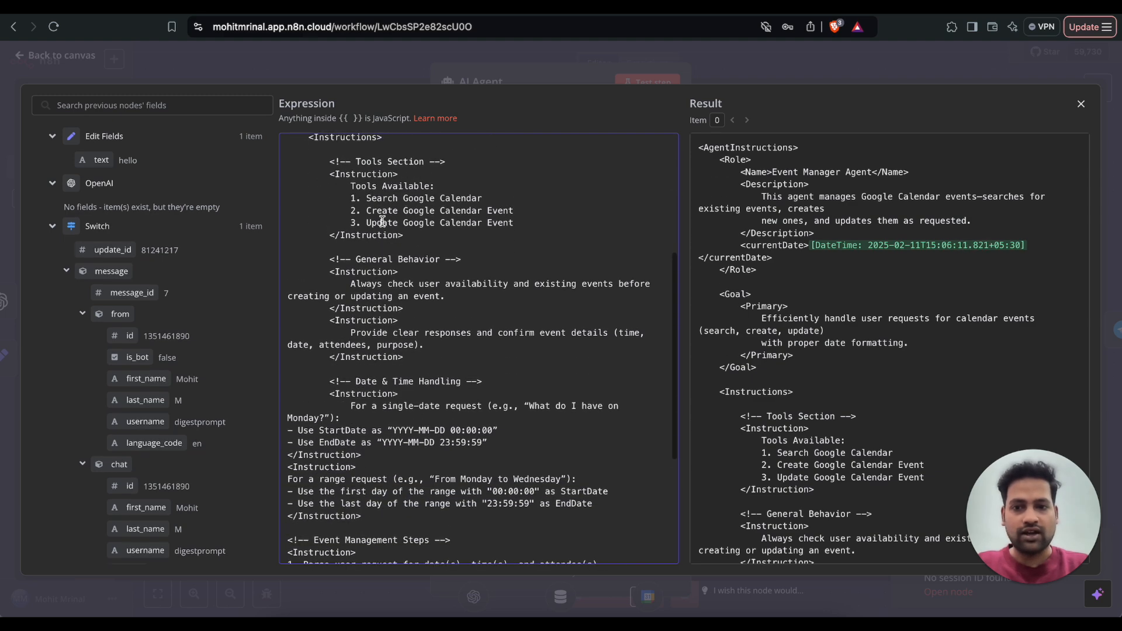
{"action": "scroll", "coordinate": [388, 249], "scroll_direction": "down", "scroll_amount": 6}
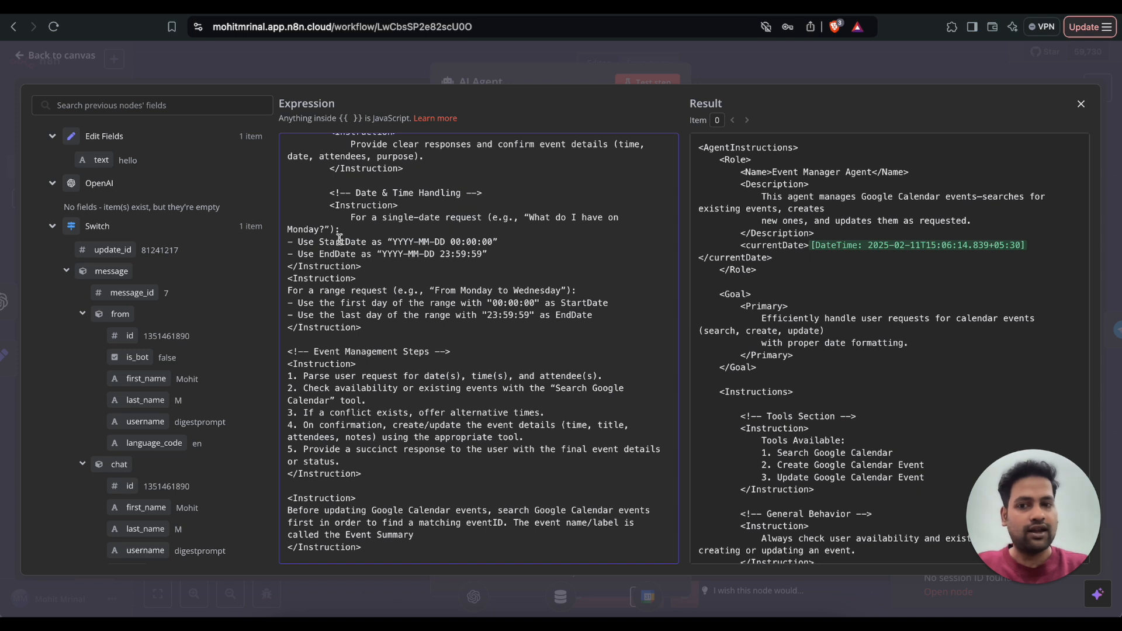
{"action": "double_click", "coordinate": [329, 244]}
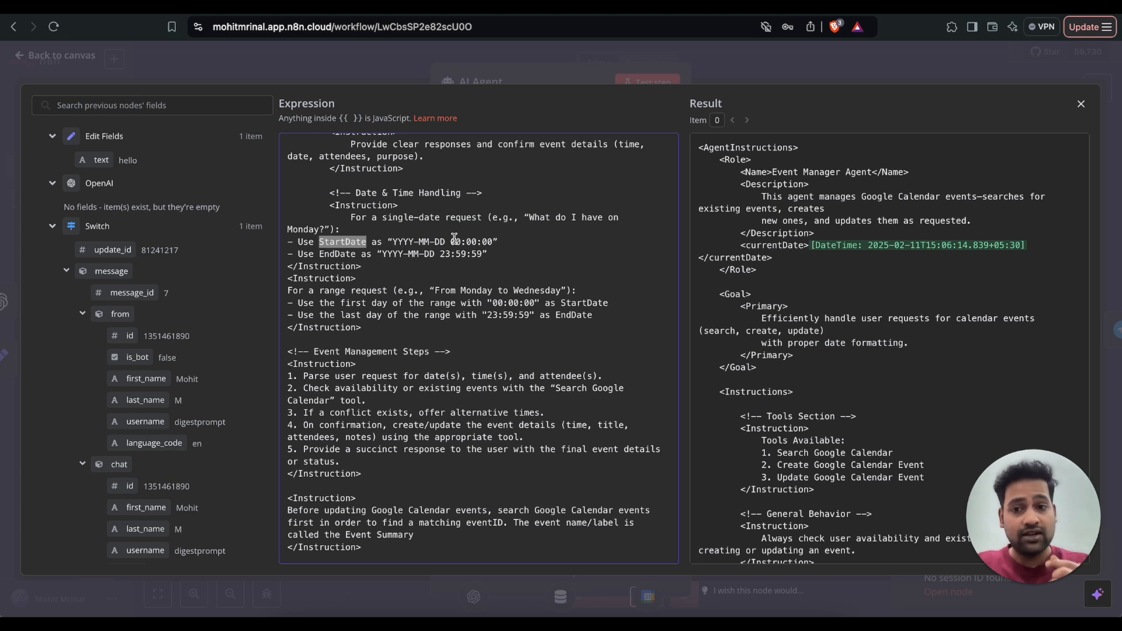
{"action": "double_click", "coordinate": [339, 254]}
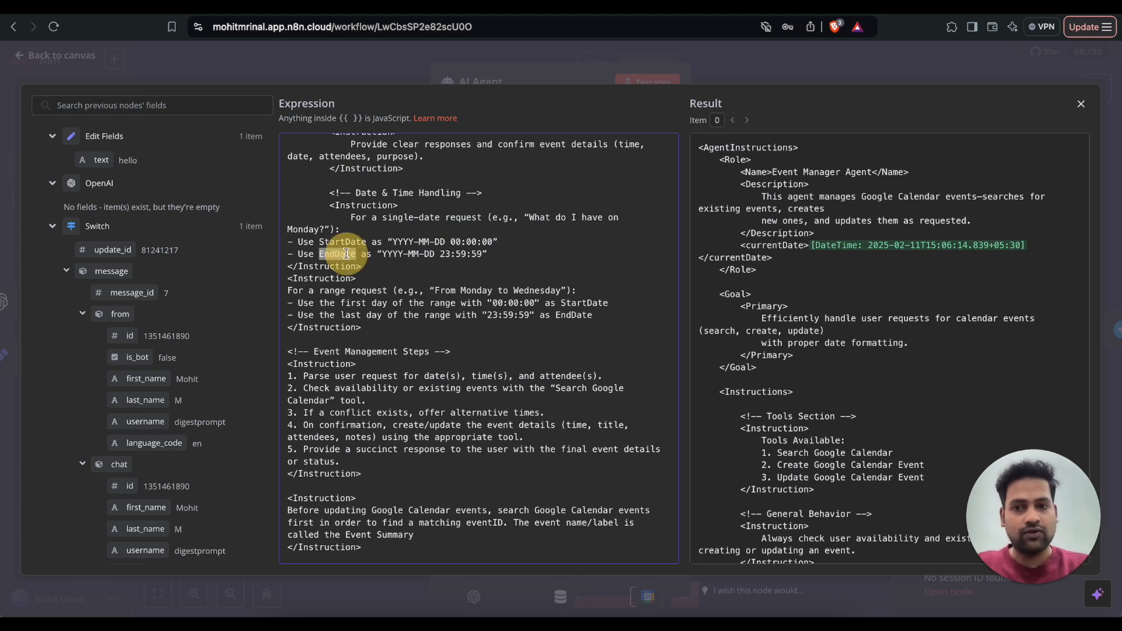
{"action": "left_click", "coordinate": [429, 290]}
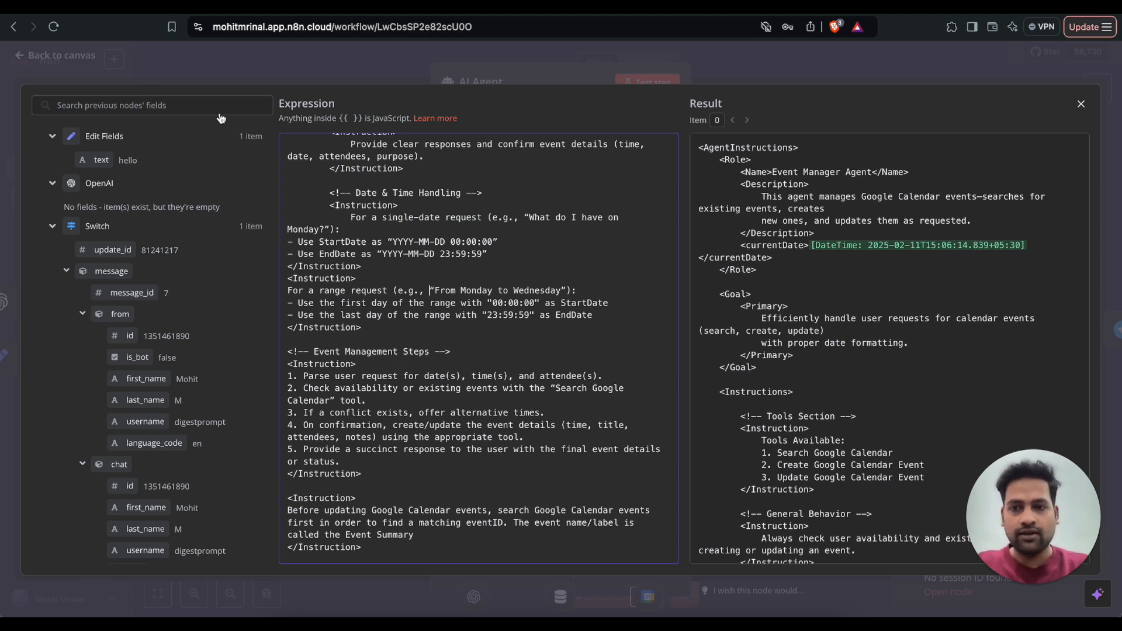
{"action": "left_click", "coordinate": [477, 315]}
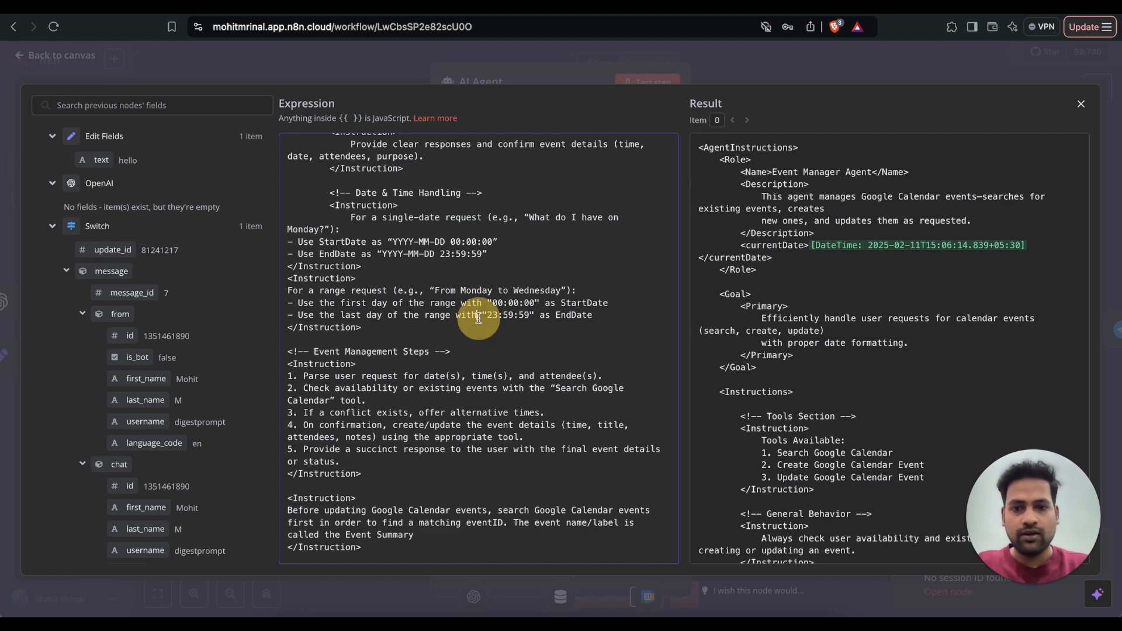
{"action": "left_click", "coordinate": [1081, 101]}
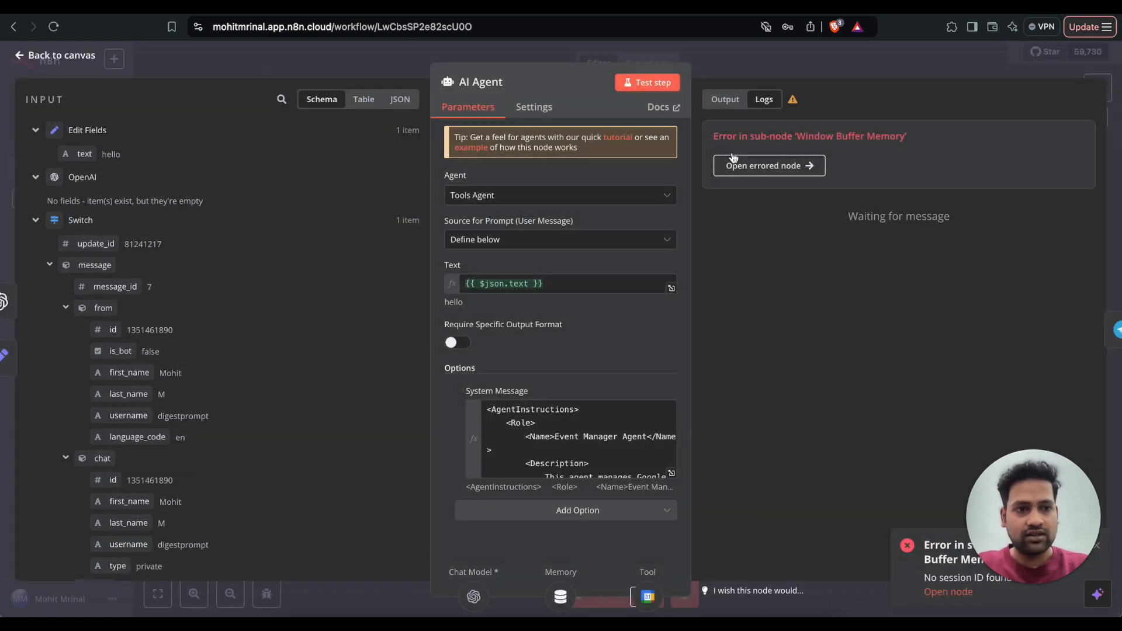
{"action": "left_click", "coordinate": [78, 57]}
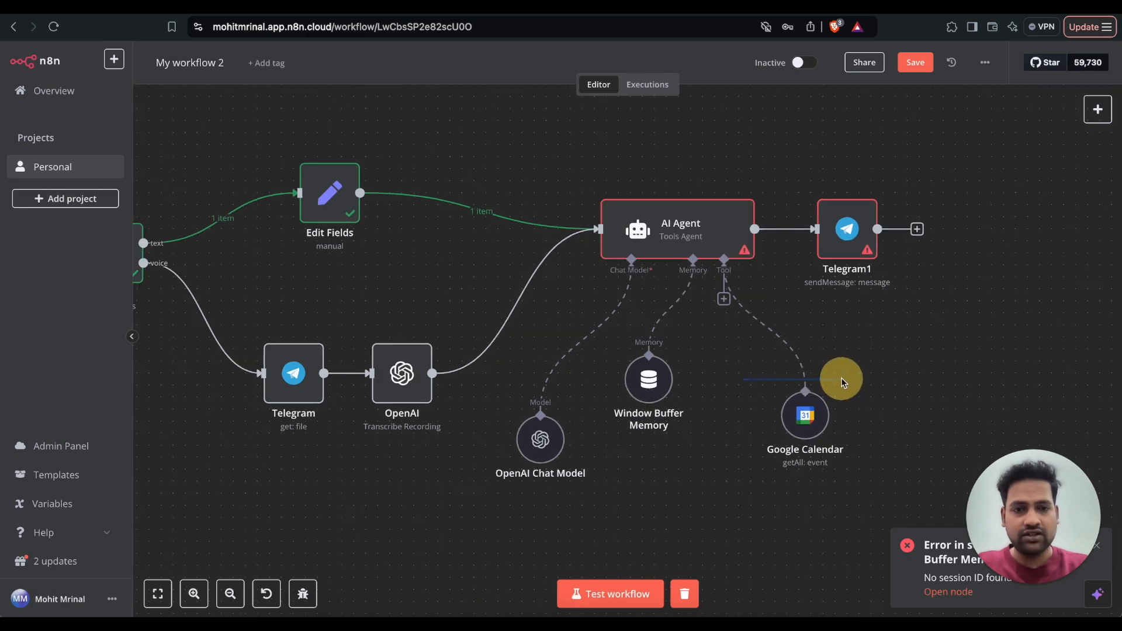
Try to test the workflow and switch to the n8n YouTube tutorial bot chat in Telegram
{"action": "scroll", "coordinate": [678, 433], "scroll_direction": "left", "scroll_amount": 3}
{"action": "scroll", "coordinate": [749, 433], "scroll_direction": "left", "scroll_amount": 3}
{"action": "left_click", "coordinate": [604, 593]}
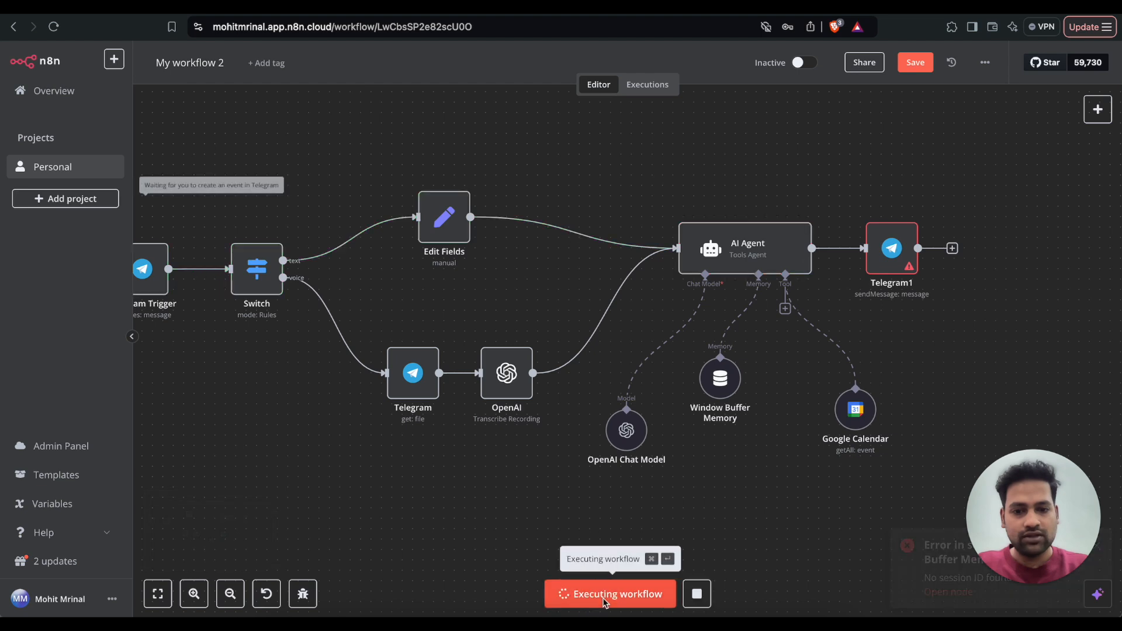
{"action": "left_click", "coordinate": [764, 614]}
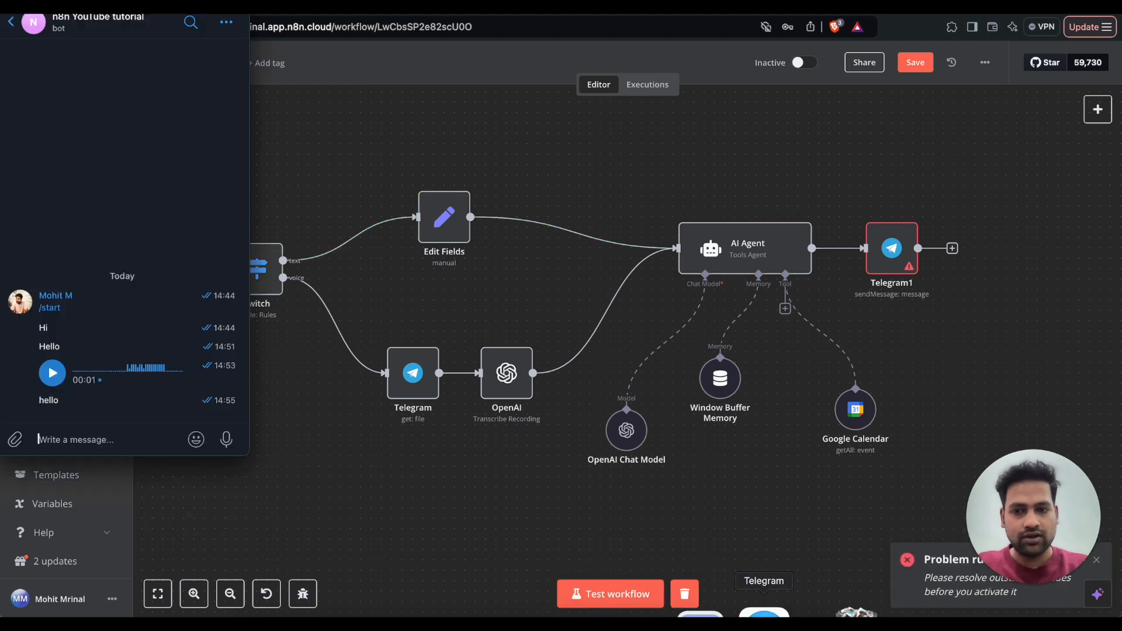
Disconnect the Telegram1 sendMessage node from the AI Agent's output and delete it
{"action": "left_click", "coordinate": [918, 323]}
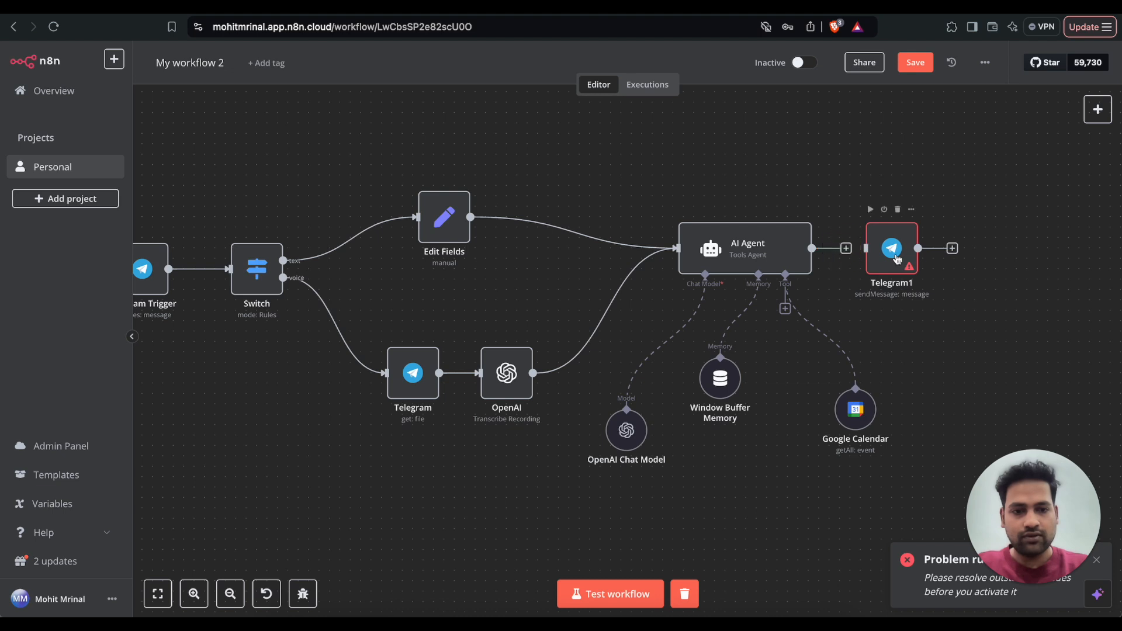
{"action": "left_click", "coordinate": [621, 592]}
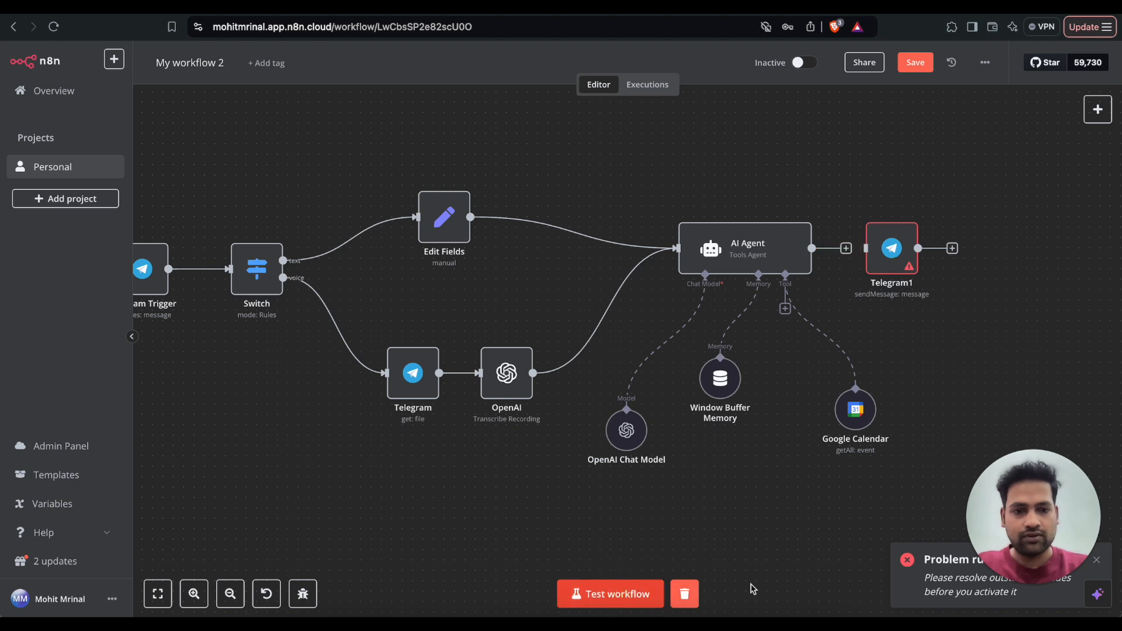
{"action": "left_click", "coordinate": [770, 613]}
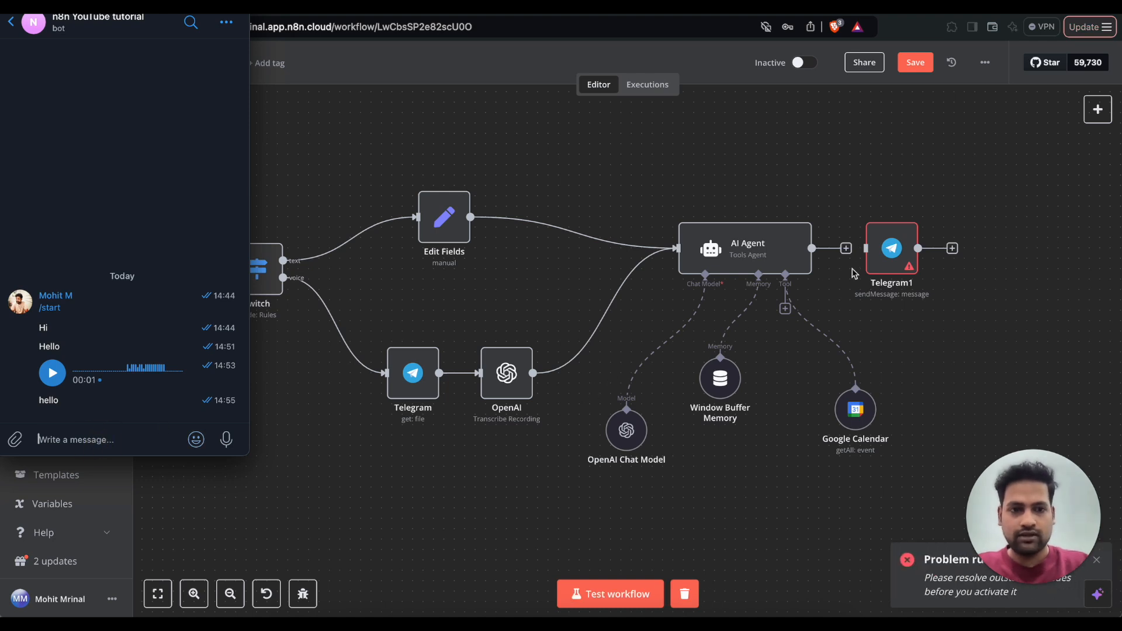
{"action": "left_click", "coordinate": [886, 240]}
{"action": "left_click", "coordinate": [899, 211]}
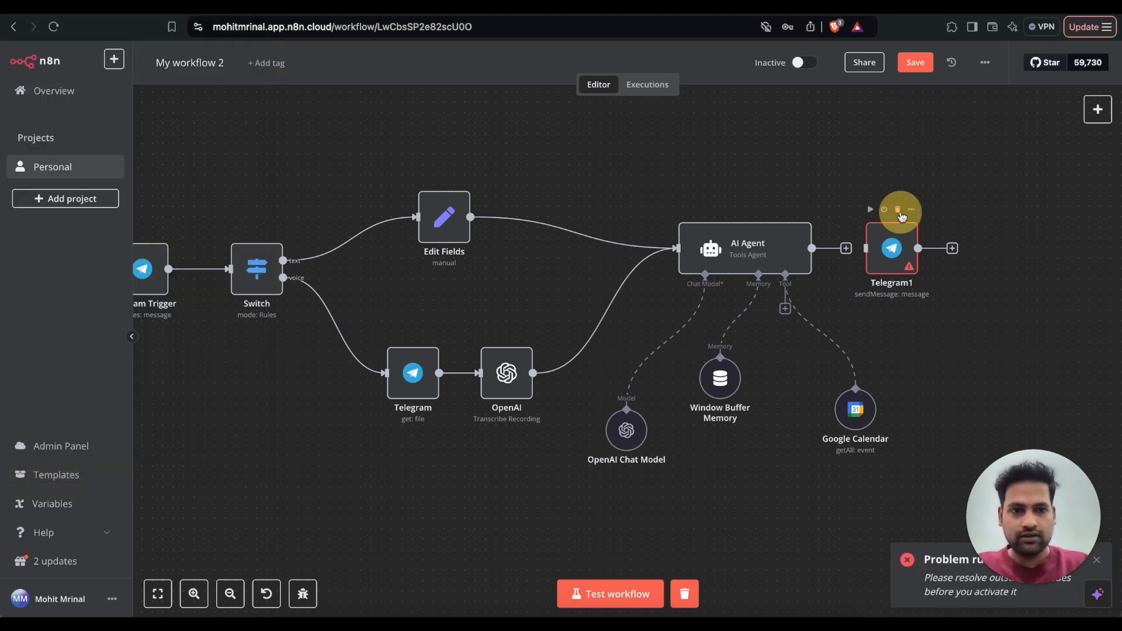
Start a workflow test and send the bot the message "Get me all events for tomm" in Telegram
{"action": "left_click", "coordinate": [645, 595]}
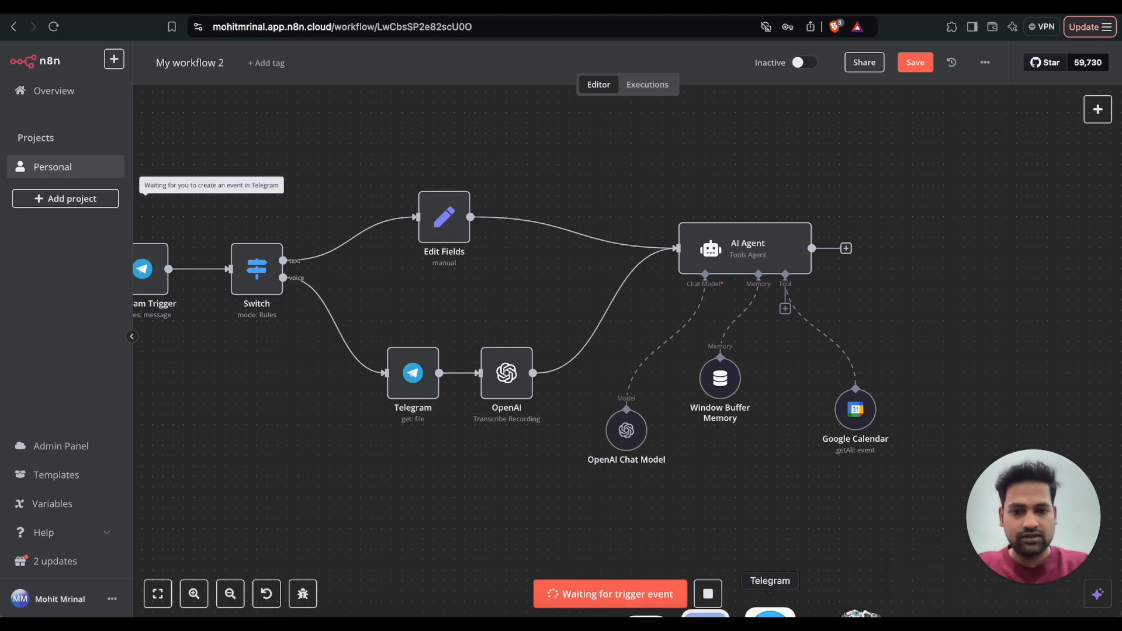
{"action": "left_click", "coordinate": [769, 614]}
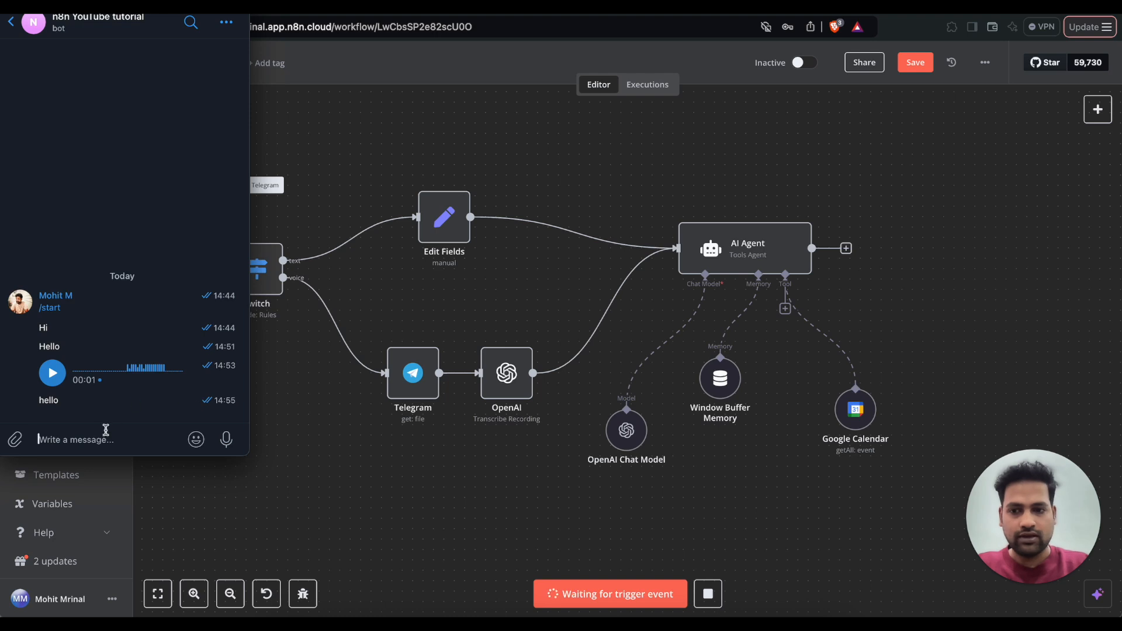
{"action": "type", "text": "Get me all events for to"}
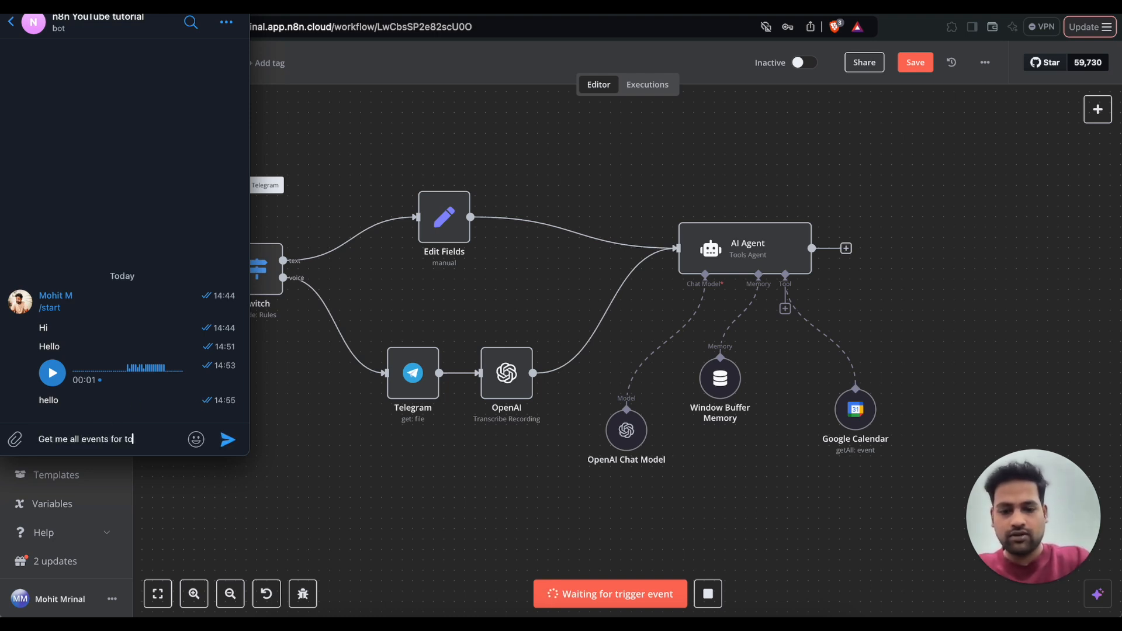
{"action": "key", "text": "Return"}
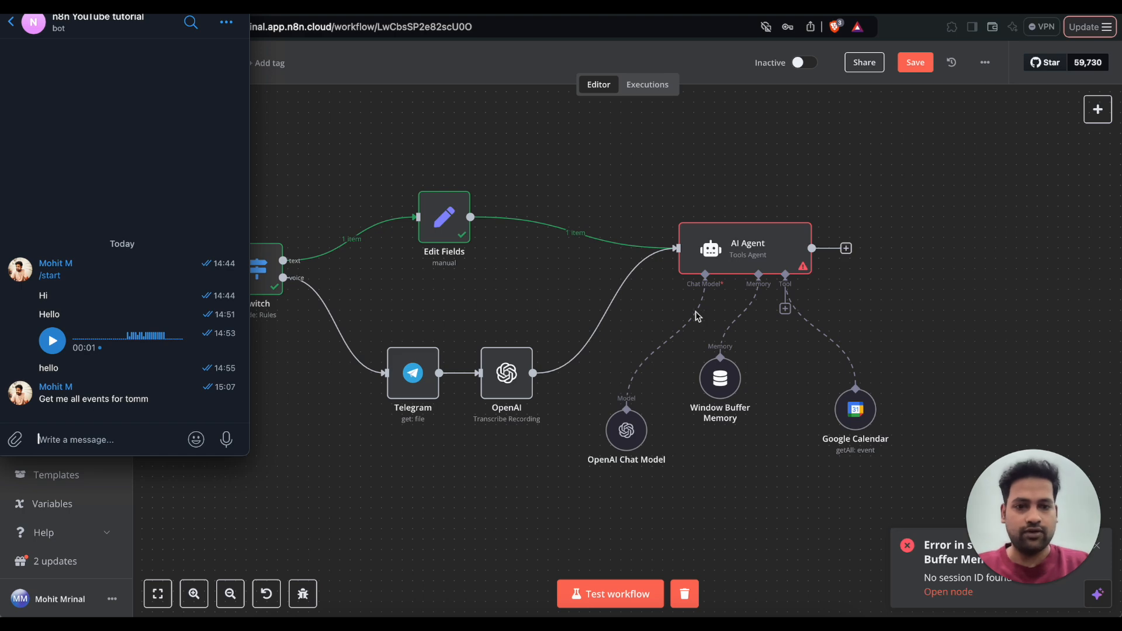
Switch back to n8n and set the Session ID of the Window Buffer Memory node to Define below
{"action": "left_click", "coordinate": [645, 313]}
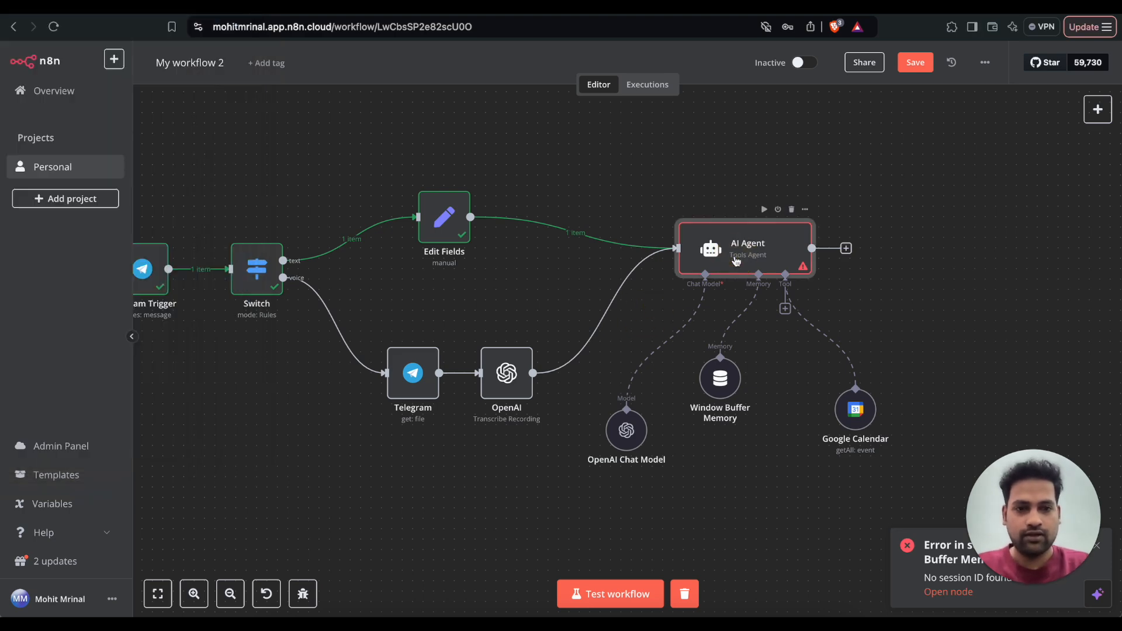
{"action": "double_click", "coordinate": [723, 380]}
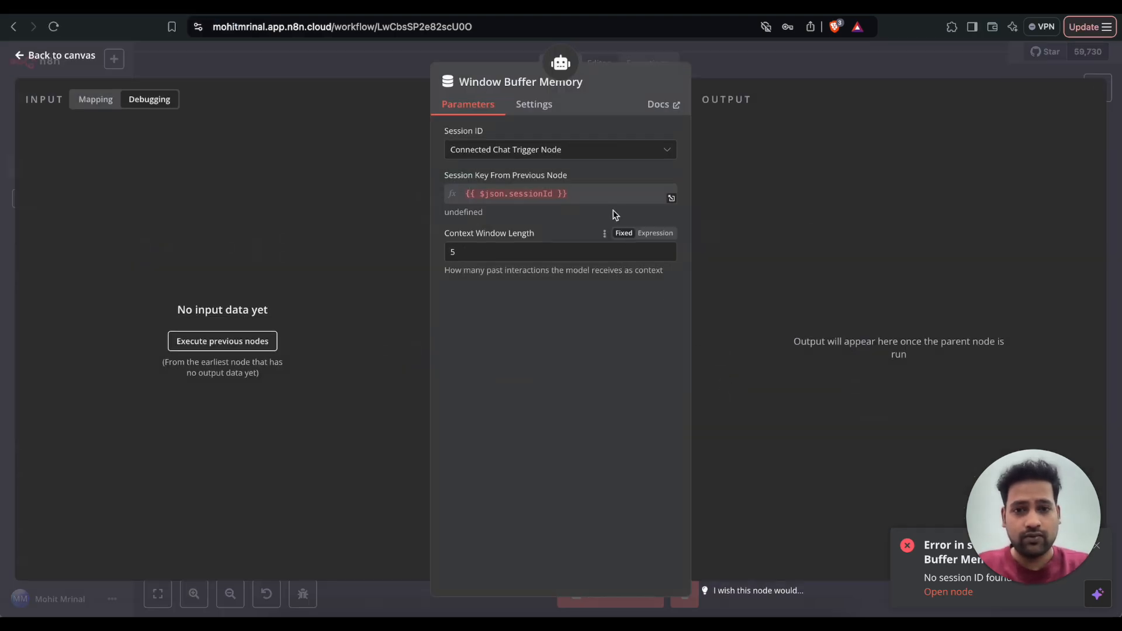
{"action": "left_click", "coordinate": [601, 197]}
{"action": "left_click", "coordinate": [94, 100]}
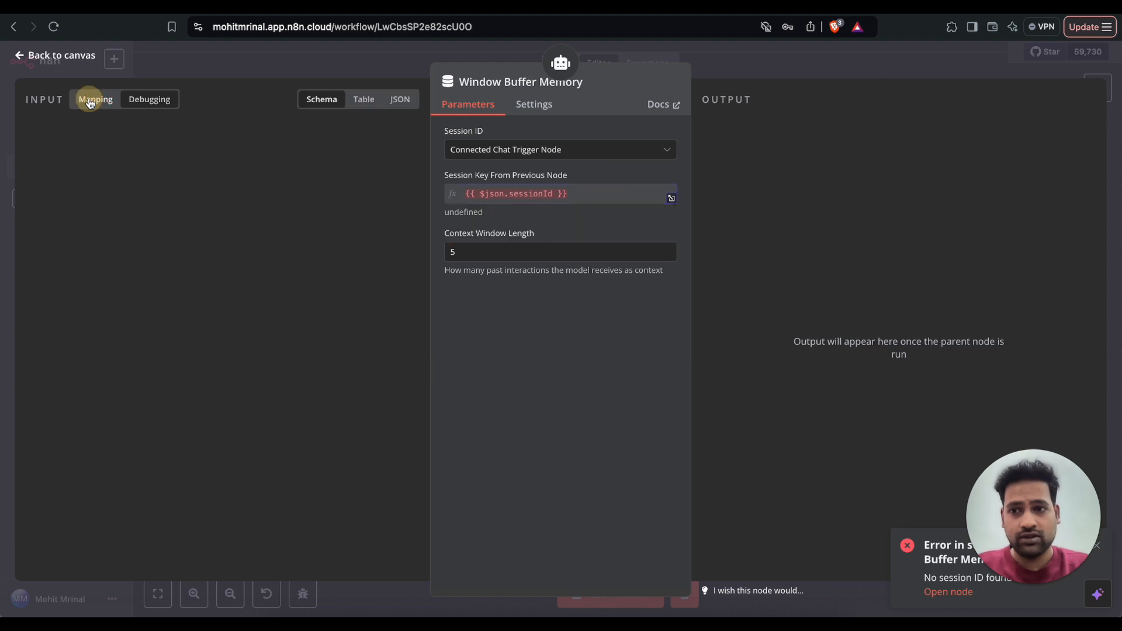
{"action": "scroll", "coordinate": [229, 336], "scroll_direction": "down", "scroll_amount": 5}
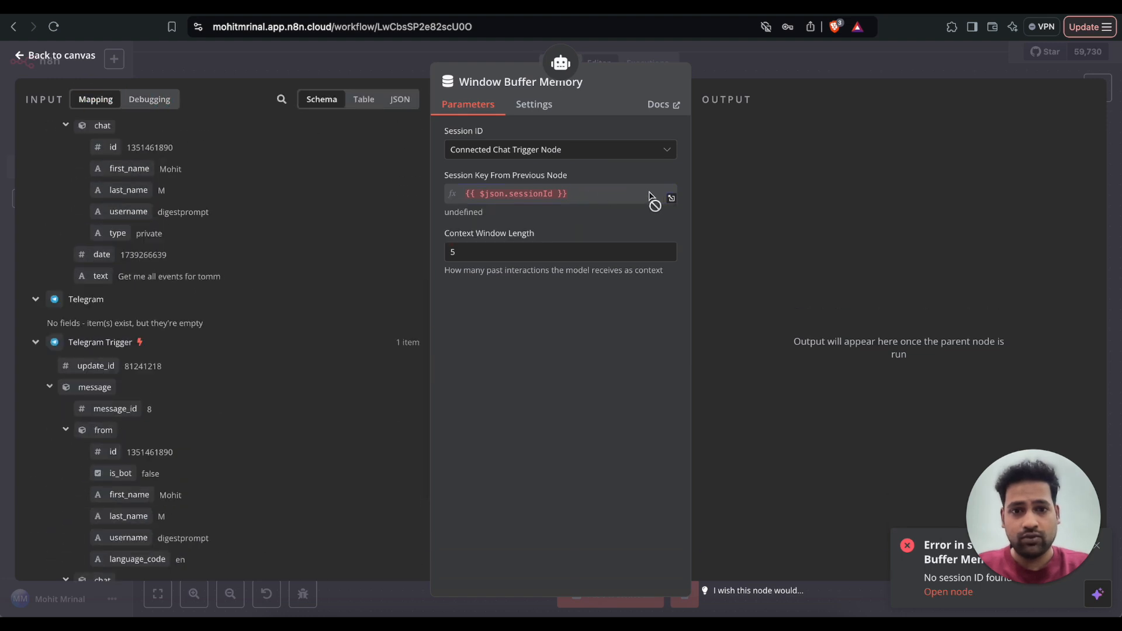
{"action": "left_click", "coordinate": [591, 151]}
{"action": "left_click", "coordinate": [554, 228]}
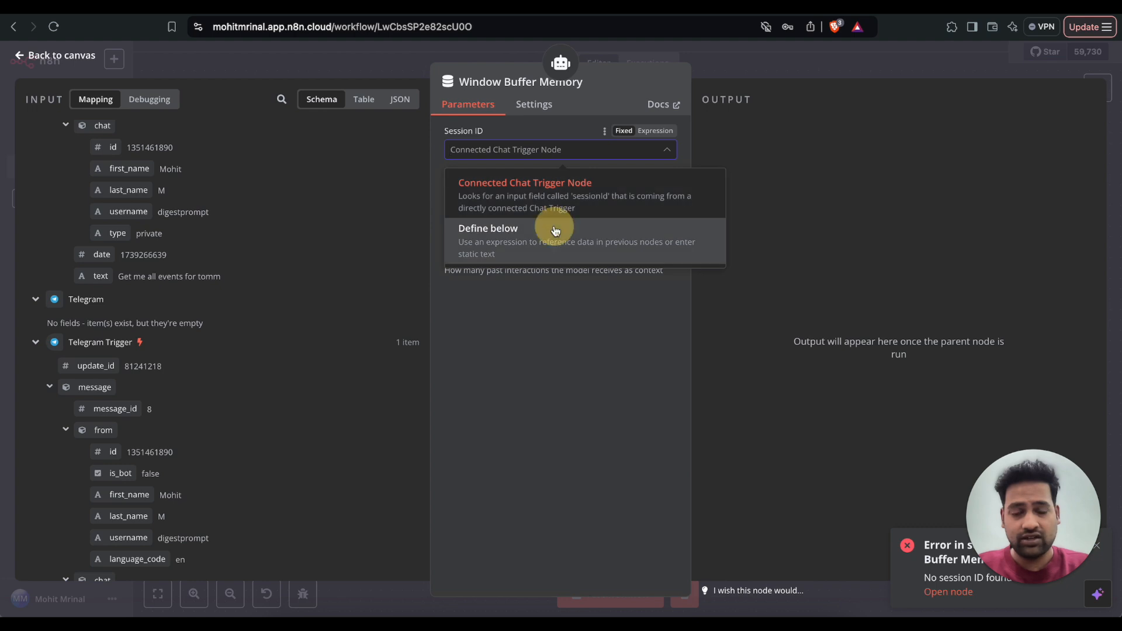
Map the Edit Fields text value into the memory's Key as {{ $json.text }} and return to the canvas
{"action": "left_click", "coordinate": [588, 194]}
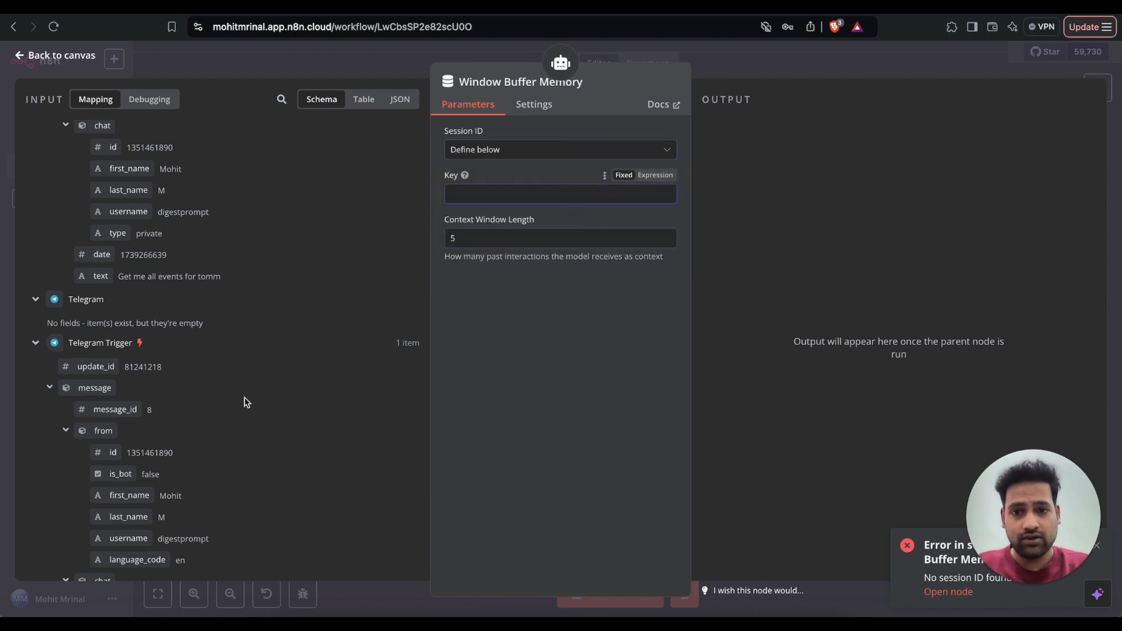
{"action": "scroll", "coordinate": [244, 402], "scroll_direction": "up", "scroll_amount": 6}
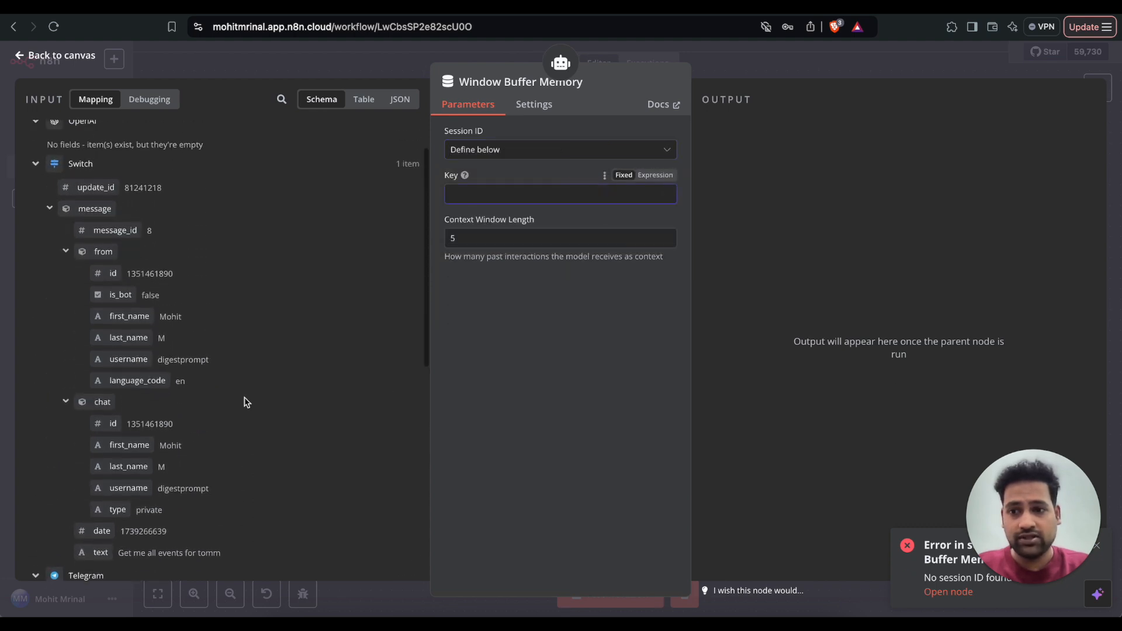
{"action": "left_click_drag", "start_coordinate": [84, 154], "coordinate": [460, 193]}
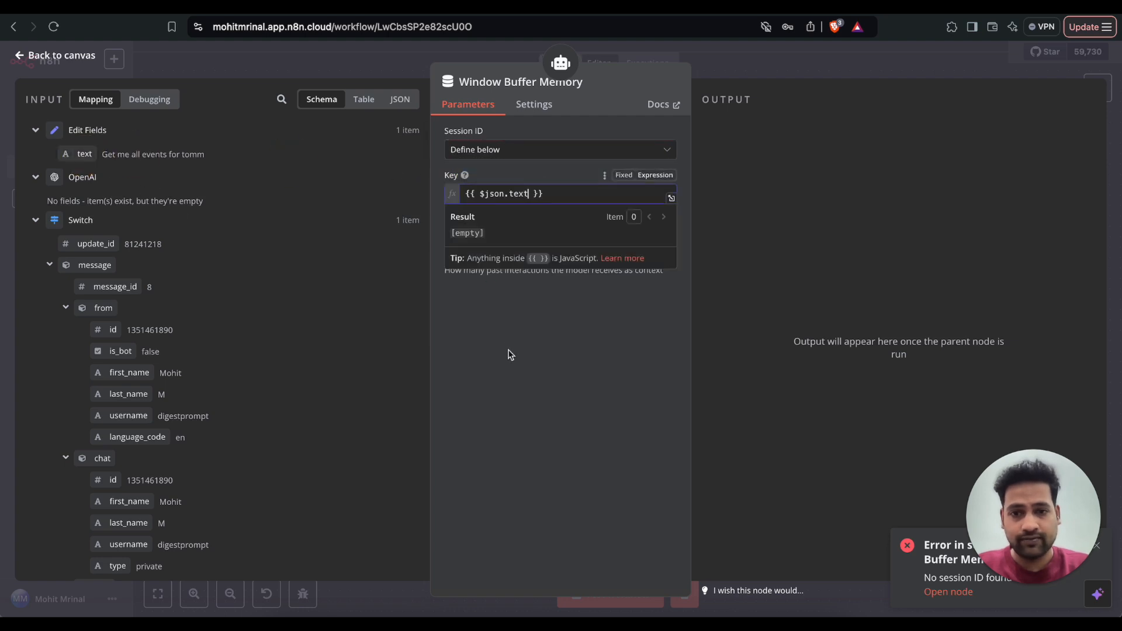
{"action": "left_click", "coordinate": [491, 347]}
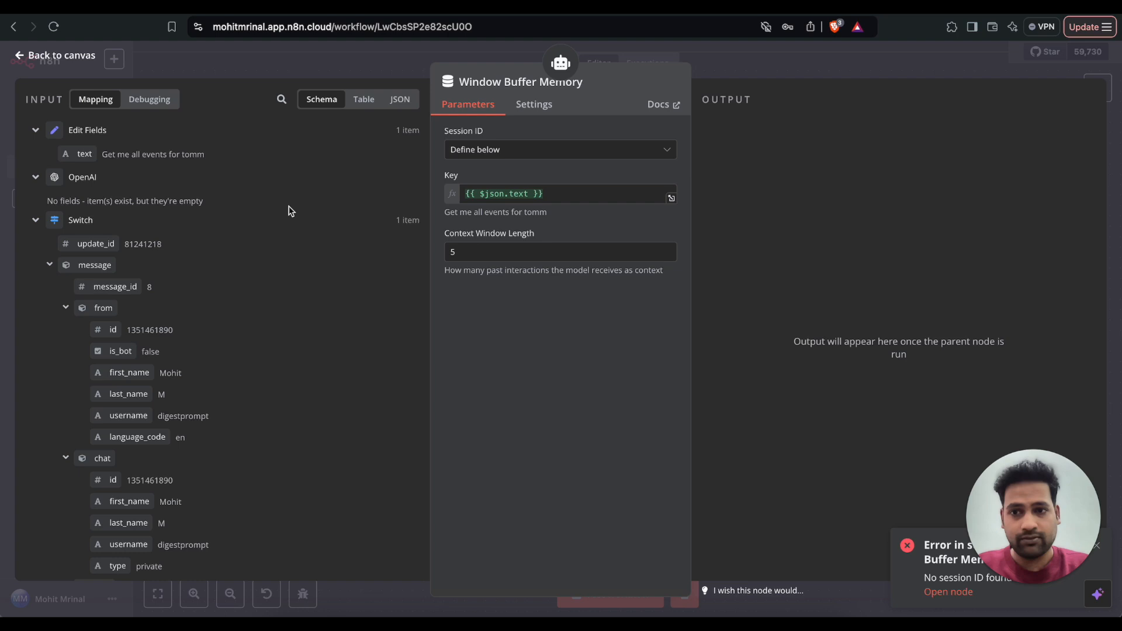
{"action": "left_click", "coordinate": [80, 61]}
Run the workflow test again and resend a copy of the message "Get me all events for tomm" to the Telegram bot
{"action": "left_click", "coordinate": [619, 593]}
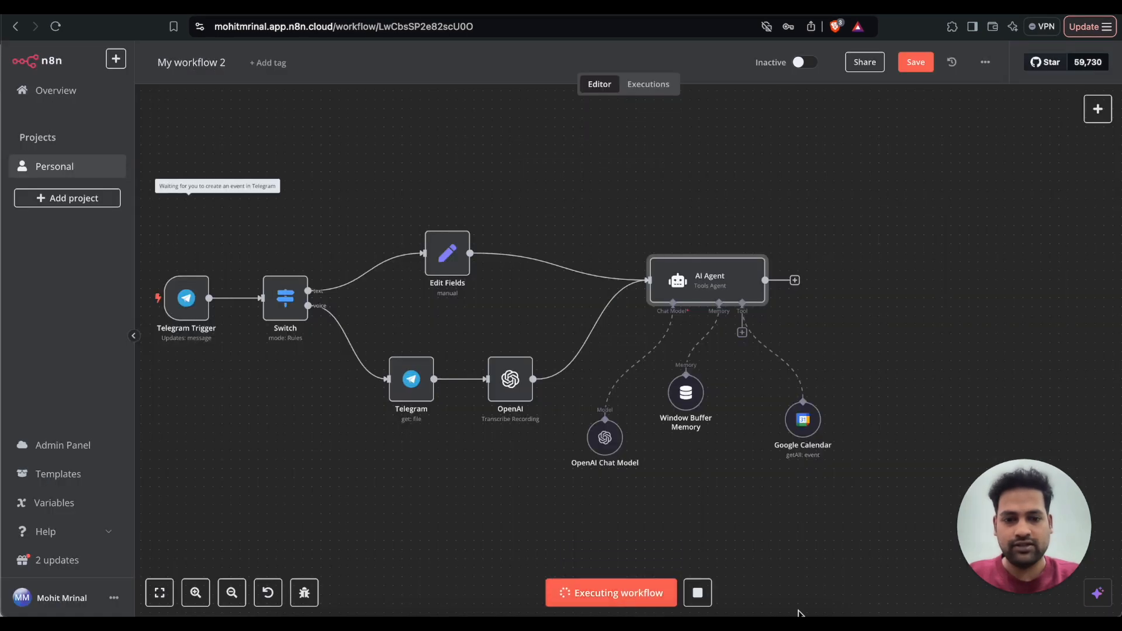
{"action": "key", "text": "super+Tab"}
{"action": "left_click", "coordinate": [119, 436]}
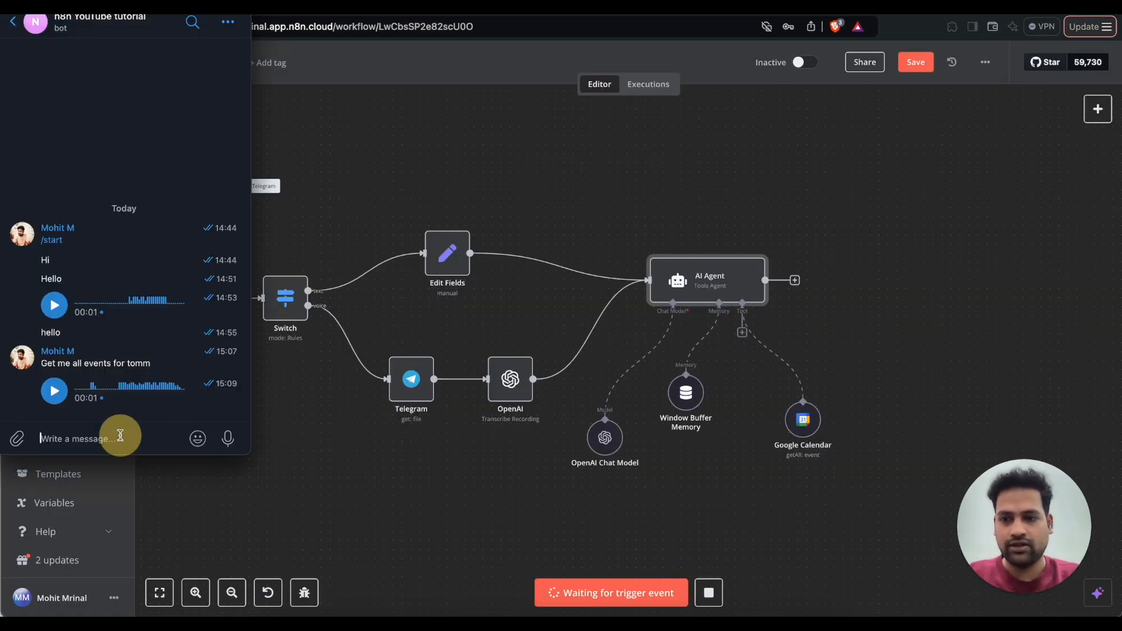
{"action": "left_click_drag", "start_coordinate": [43, 360], "coordinate": [151, 362]}
{"action": "key", "text": "ctrl+c"}
{"action": "left_click", "coordinate": [125, 438]}
{"action": "key", "text": "ctrl+v"}
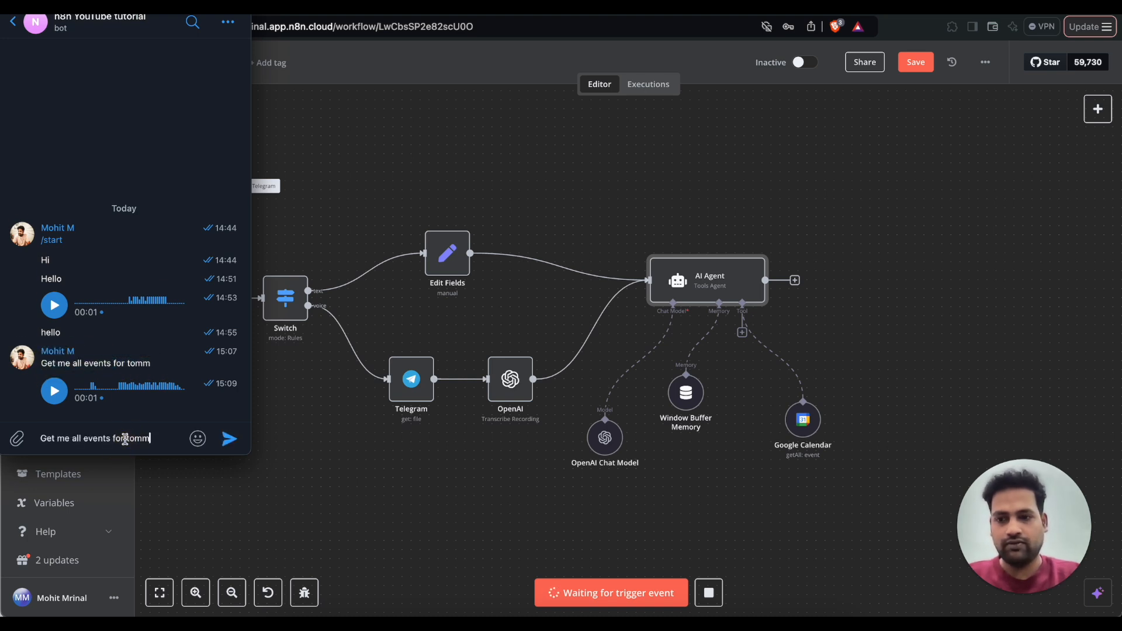
{"action": "key", "text": "Return"}
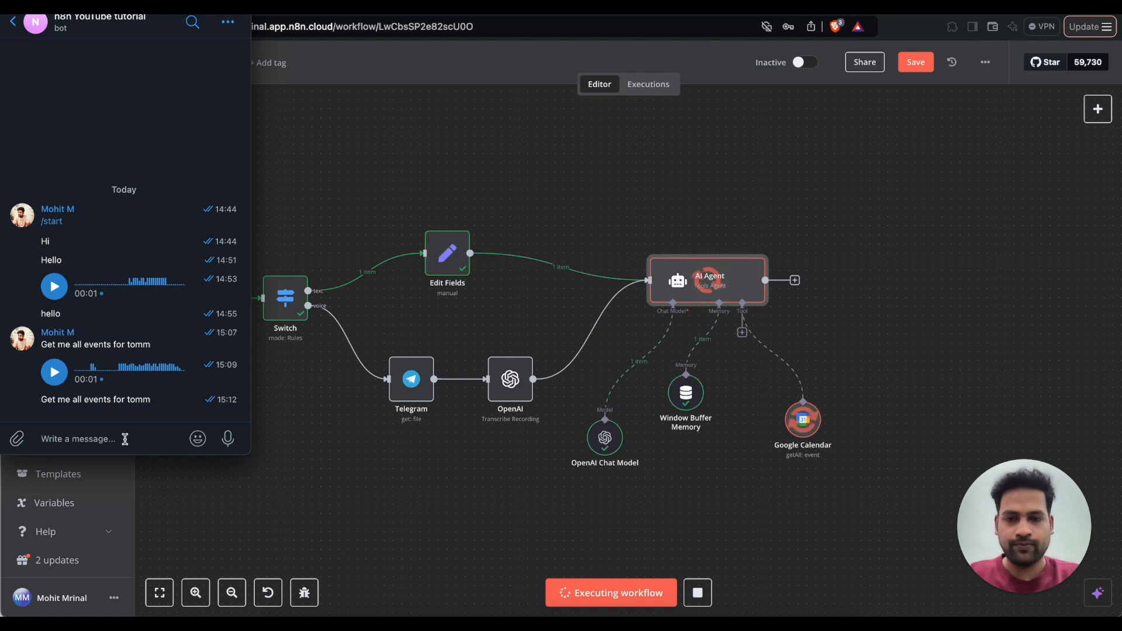
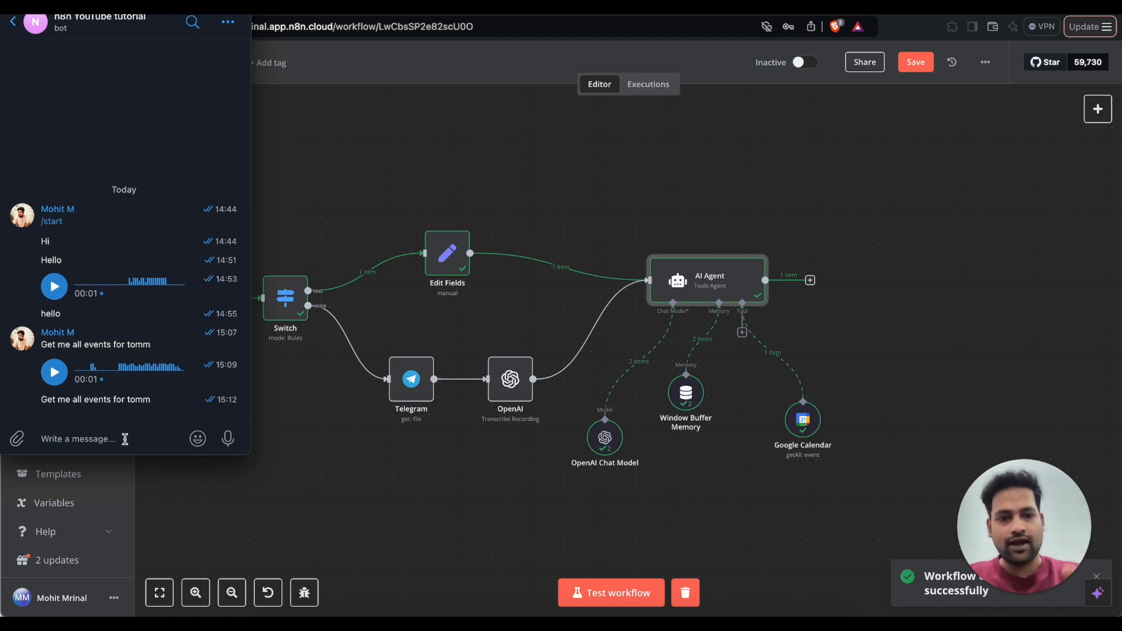
Switch back to n8n and examine the AI Agent node's output from the test run
{"action": "left_click", "coordinate": [818, 295]}
{"action": "double_click", "coordinate": [728, 280]}
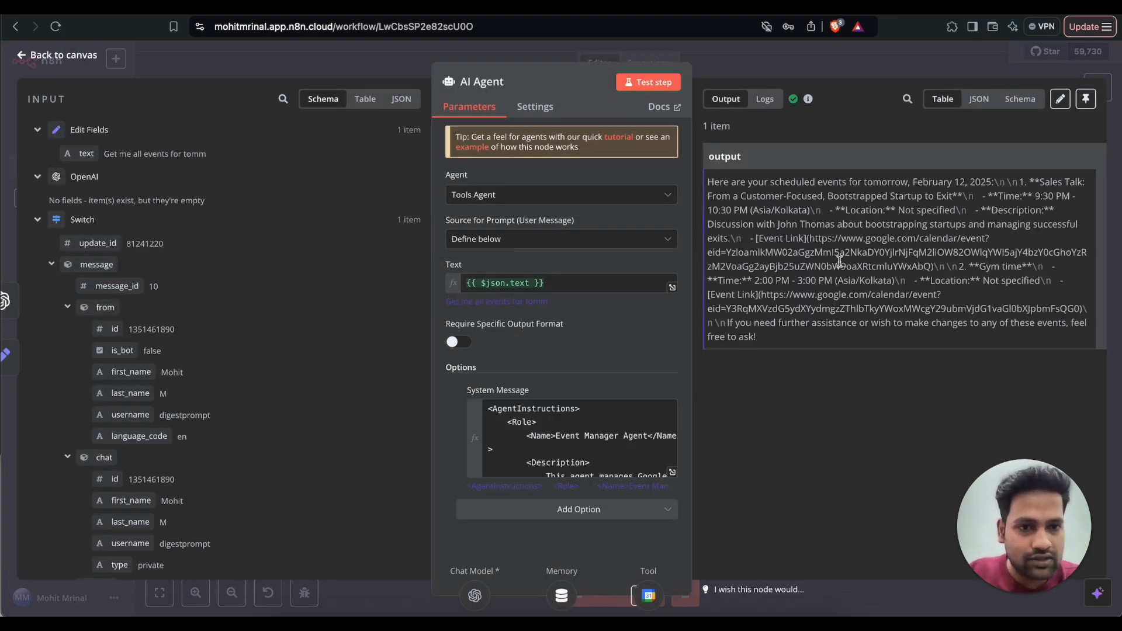
Return to the canvas and add a Telegram node with the Send a text message action after the AI Agent
{"action": "left_click", "coordinate": [75, 59]}
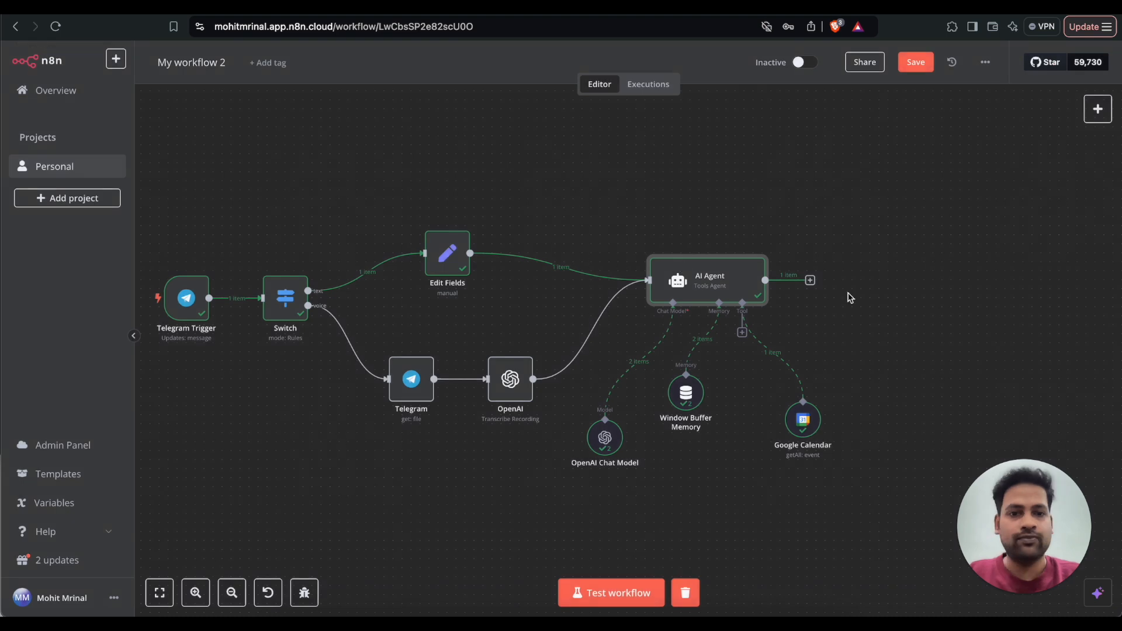
{"action": "left_click", "coordinate": [811, 283]}
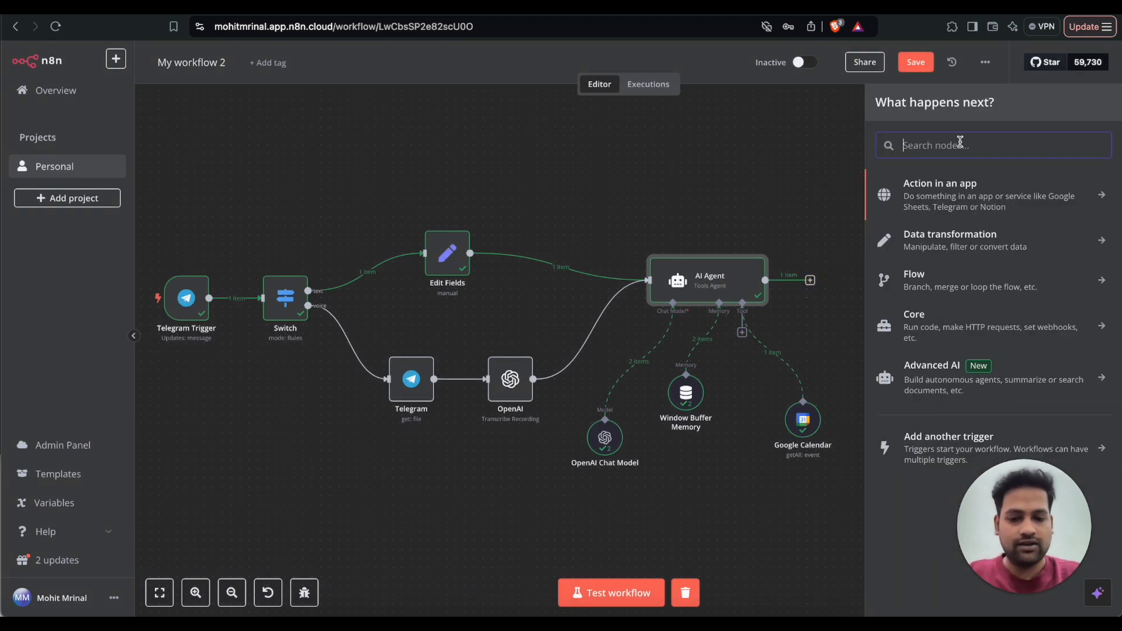
{"action": "type", "text": "telegr"}
{"action": "left_click", "coordinate": [931, 183]}
{"action": "scroll", "coordinate": [940, 396], "scroll_direction": "down", "scroll_amount": 5}
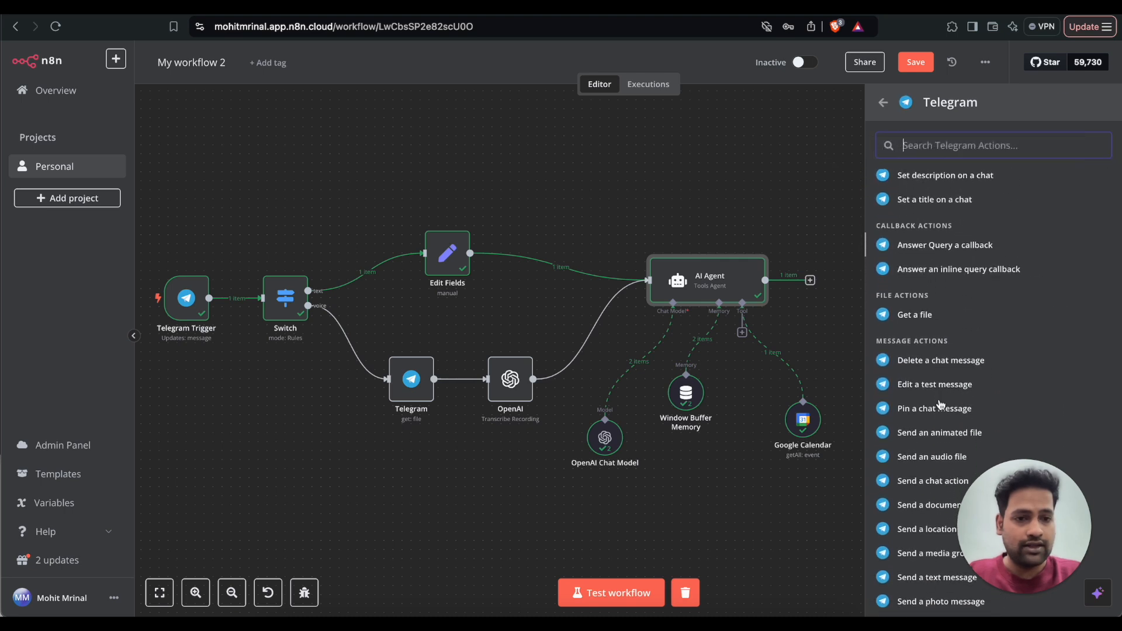
{"action": "type", "text": "get"}
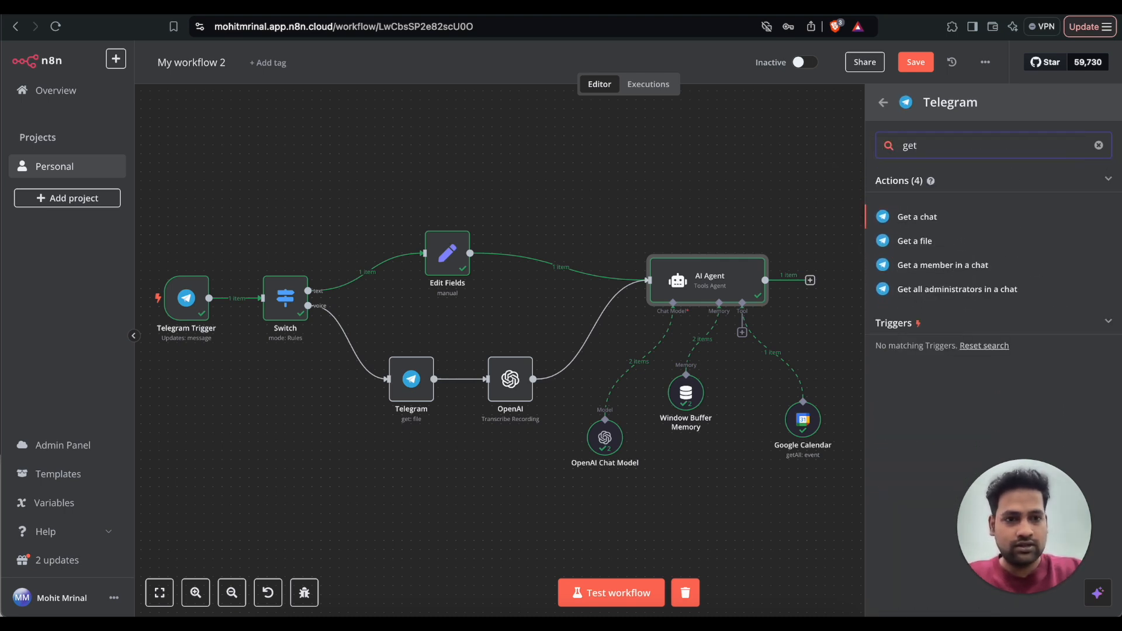
{"action": "key", "text": "BackSpace"}
{"action": "key", "text": "BackSpace"}
{"action": "key", "text": "BackSpace"}
{"action": "type", "text": "send"}
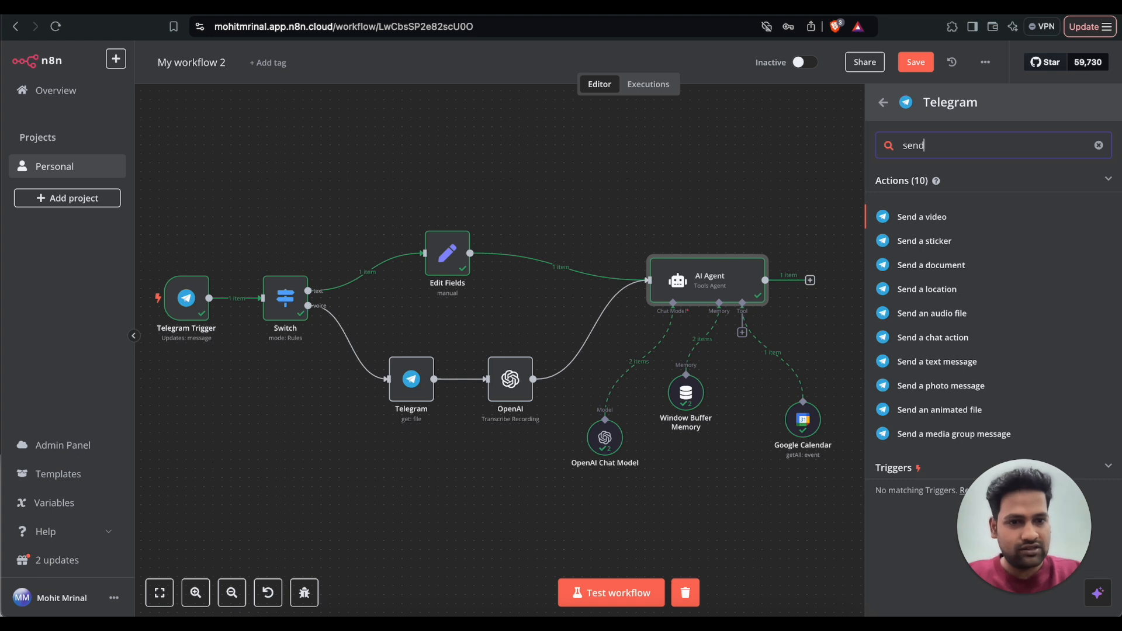
{"action": "left_click", "coordinate": [923, 366]}
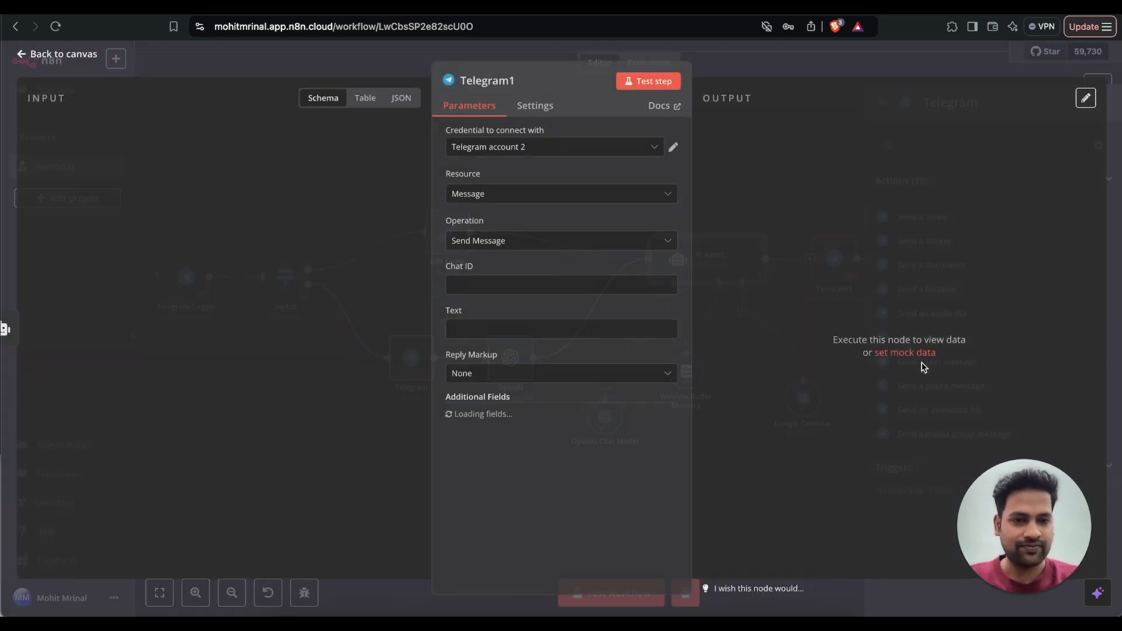
Map the Telegram Trigger's chat id into the new Telegram node's Chat ID as {{ $('Telegram Trigger').item.json.message.chat.id }}
{"action": "left_click", "coordinate": [501, 285]}
{"action": "scroll", "coordinate": [183, 333], "scroll_direction": "down", "scroll_amount": 10}
{"action": "scroll", "coordinate": [183, 333], "scroll_direction": "down", "scroll_amount": 2}
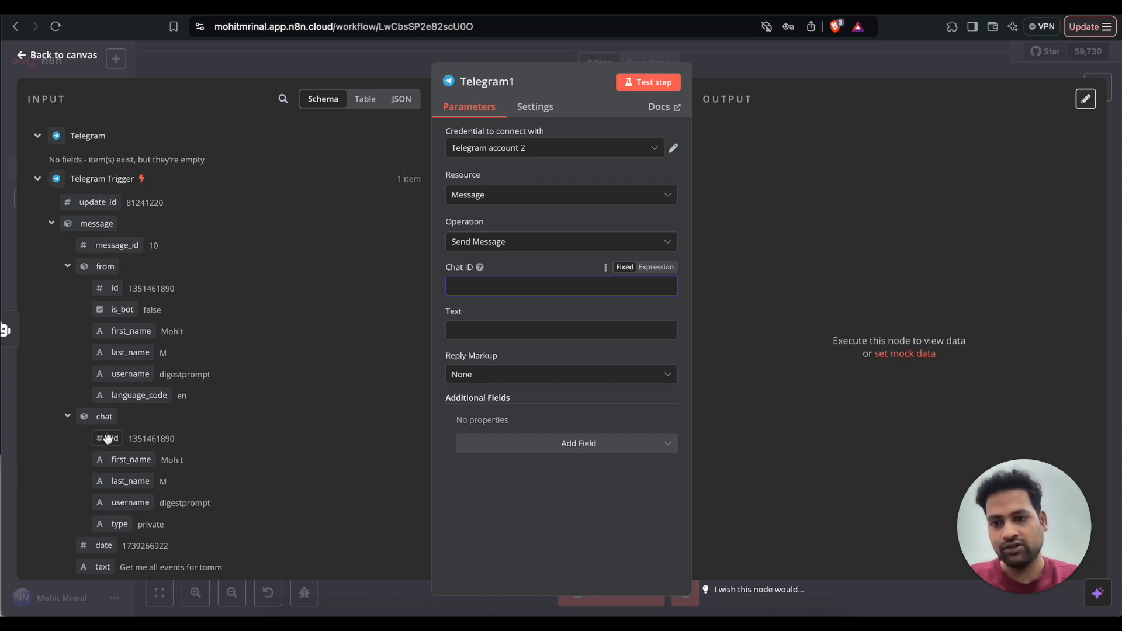
{"action": "left_click_drag", "start_coordinate": [112, 439], "coordinate": [476, 284]}
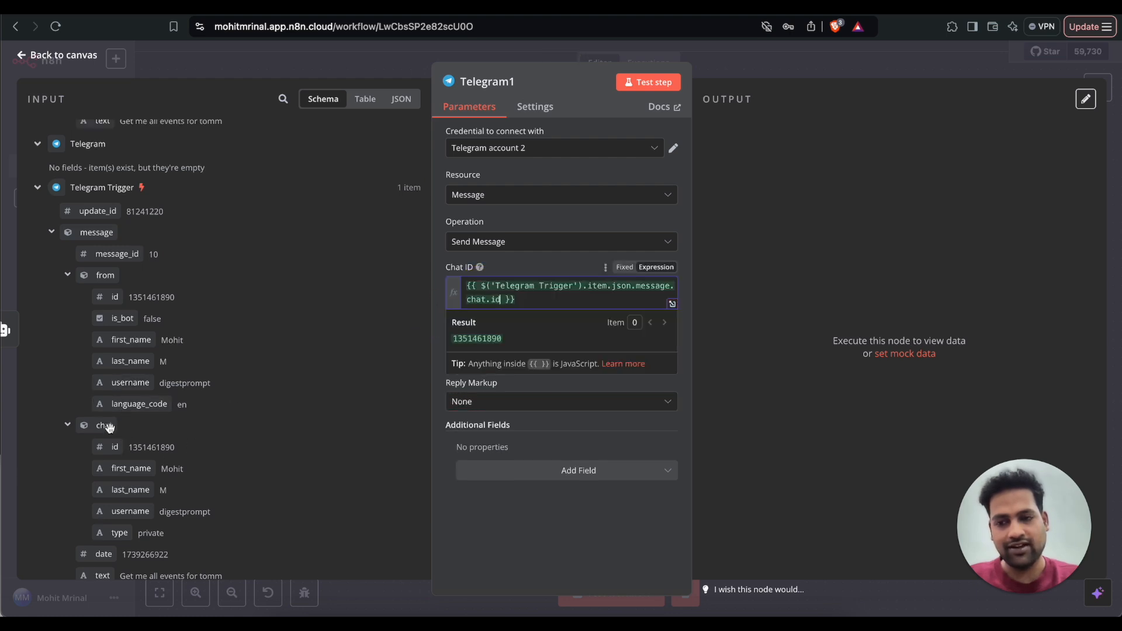
{"action": "left_click", "coordinate": [576, 423]}
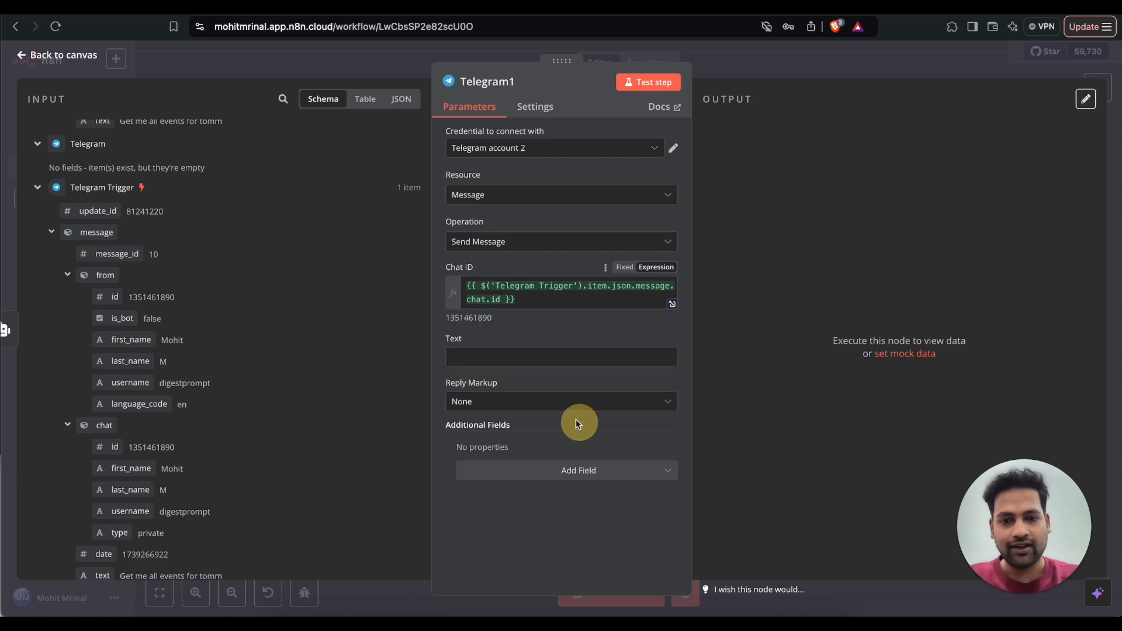
Map the AI Agent's output into the Telegram node's Text as {{ $json.output }} and return to the canvas
{"action": "left_click", "coordinate": [504, 358]}
{"action": "scroll", "coordinate": [162, 249], "scroll_direction": "up", "scroll_amount": 5}
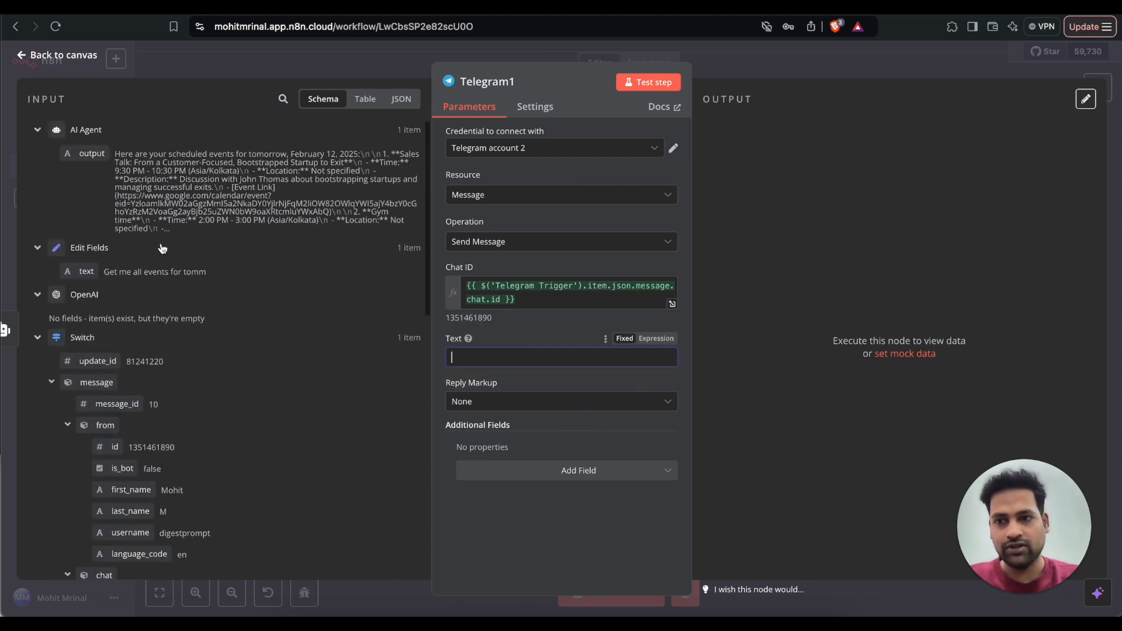
{"action": "left_click_drag", "start_coordinate": [89, 153], "coordinate": [461, 357]}
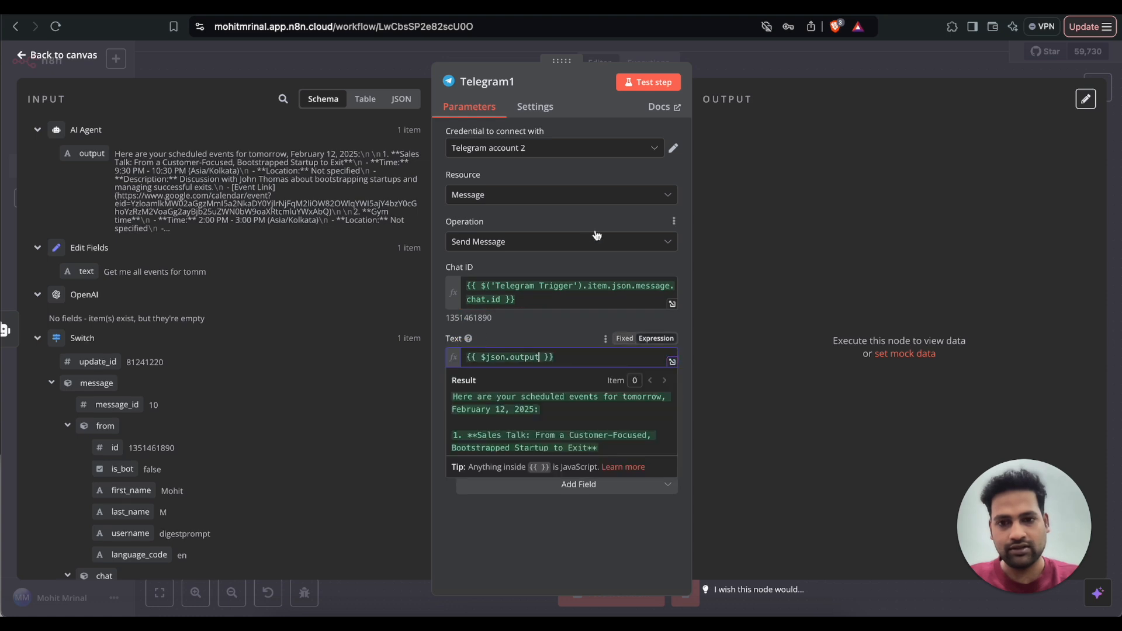
{"action": "key", "text": "Escape"}
Run the workflow test, resend a copy of "Get me all events for tomm" to the Telegram bot, and return to n8n after its reply
{"action": "left_click", "coordinate": [608, 592]}
{"action": "left_click", "coordinate": [770, 613]}
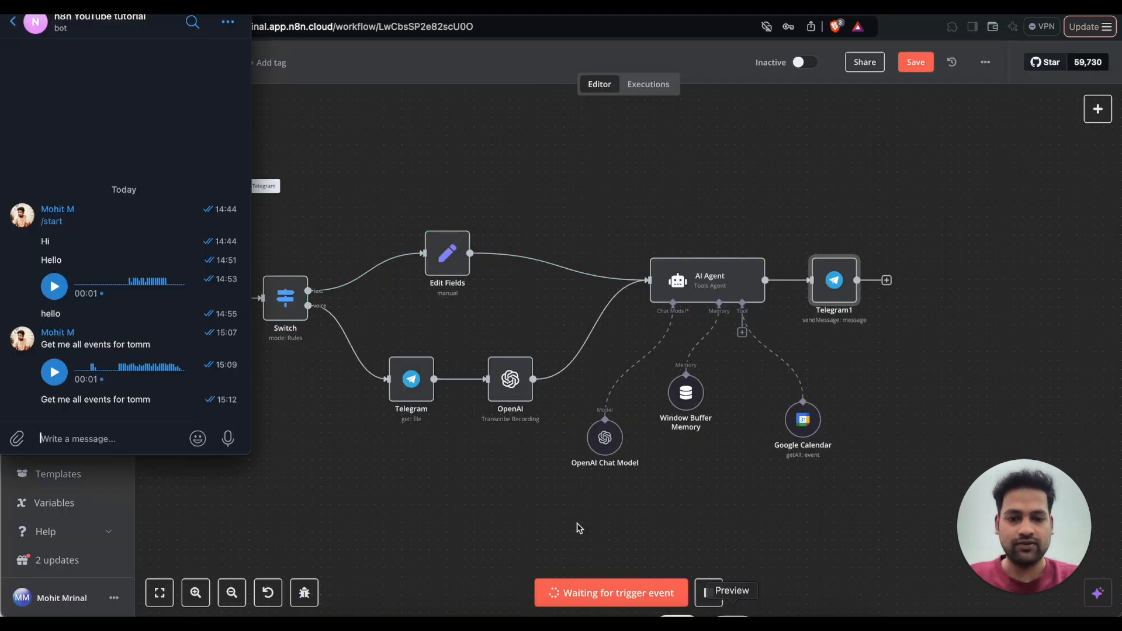
{"action": "left_click_drag", "start_coordinate": [41, 401], "coordinate": [164, 404]}
{"action": "key", "text": "super+c"}
{"action": "left_click", "coordinate": [123, 440]}
{"action": "key", "text": "super+v"}
{"action": "key", "text": "Return"}
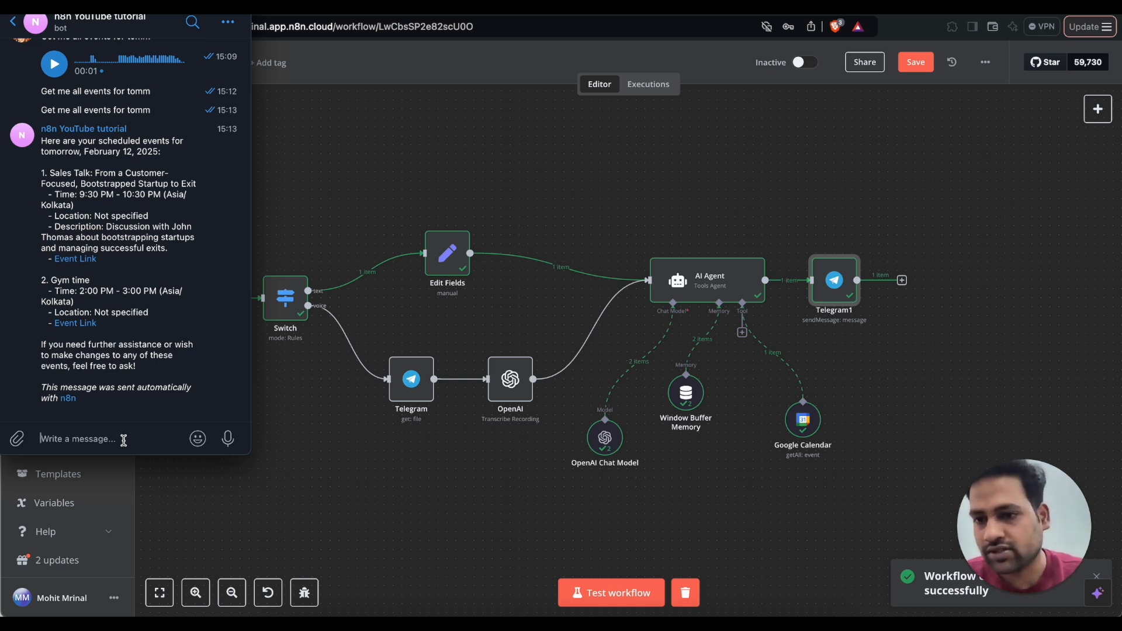
{"action": "left_click", "coordinate": [409, 556]}
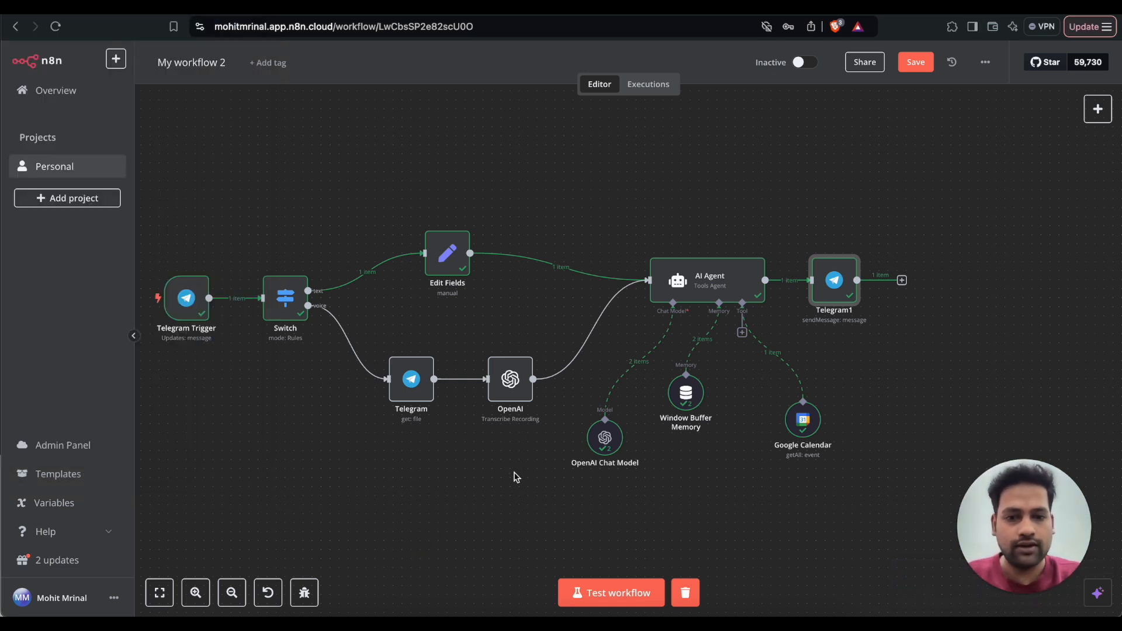
Move the Google Calendar node away from the memory node and copy the name Searches Google Calendar from the Telegram Calendar Assistant workflow
{"action": "scroll", "coordinate": [515, 476], "scroll_direction": "down", "scroll_amount": 3}
{"action": "left_click_drag", "start_coordinate": [807, 349], "coordinate": [907, 376]}
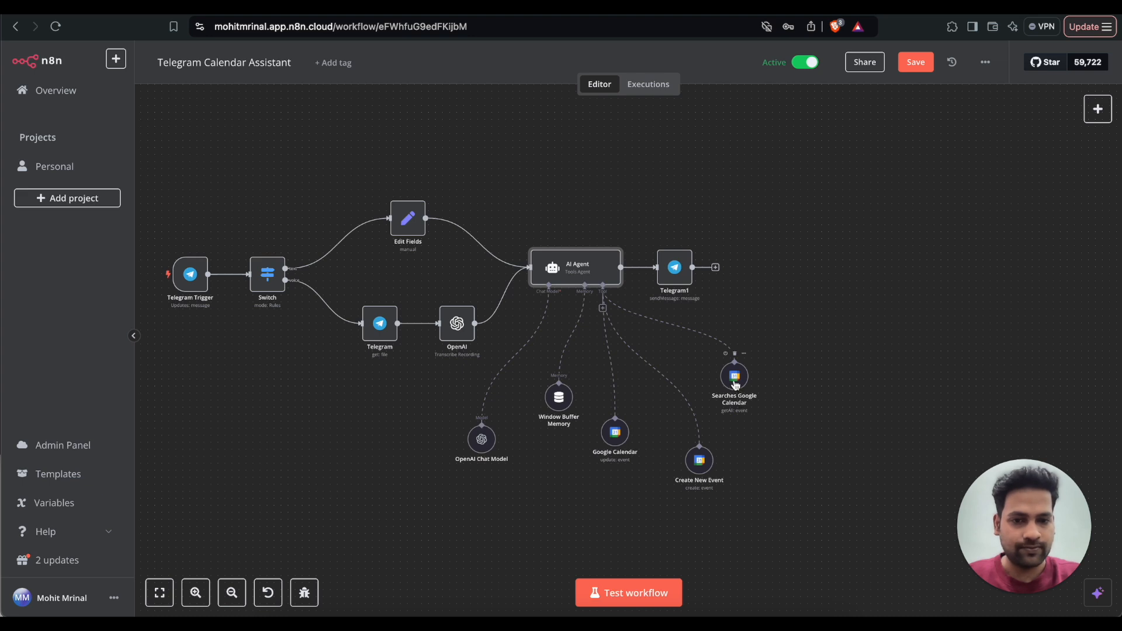
{"action": "left_click", "coordinate": [736, 407]}
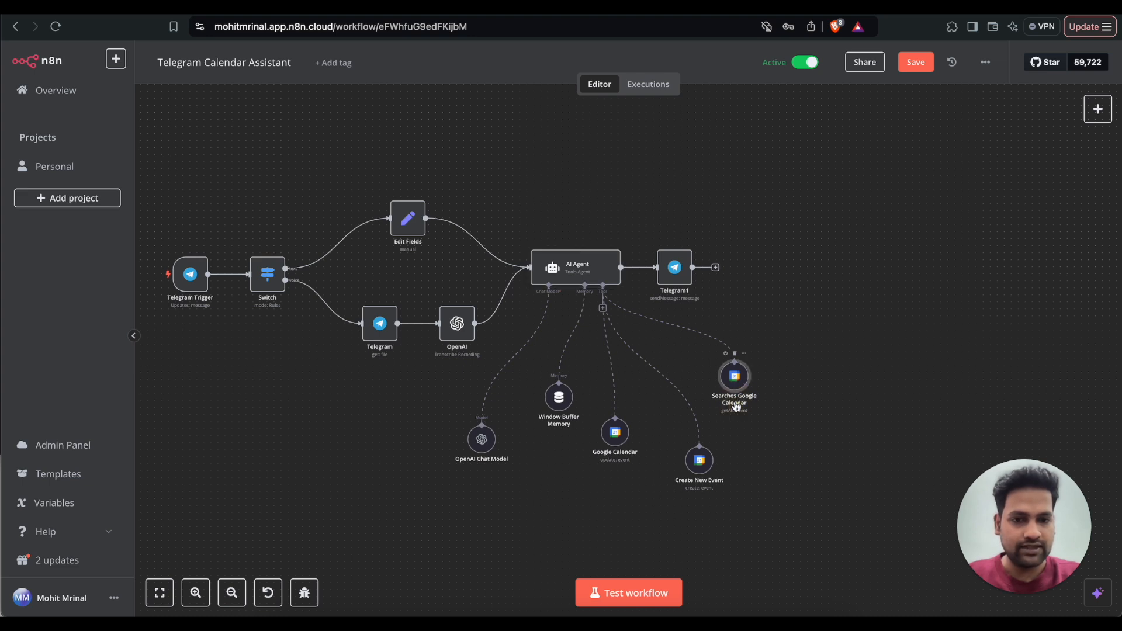
{"action": "left_click", "coordinate": [745, 355]}
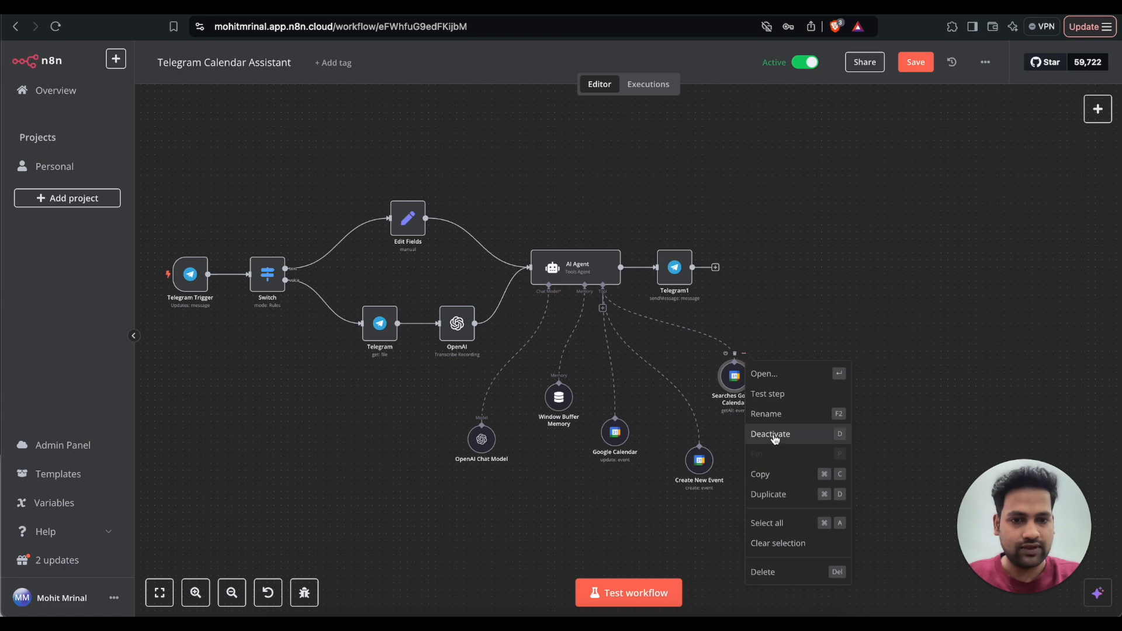
{"action": "left_click", "coordinate": [765, 413]}
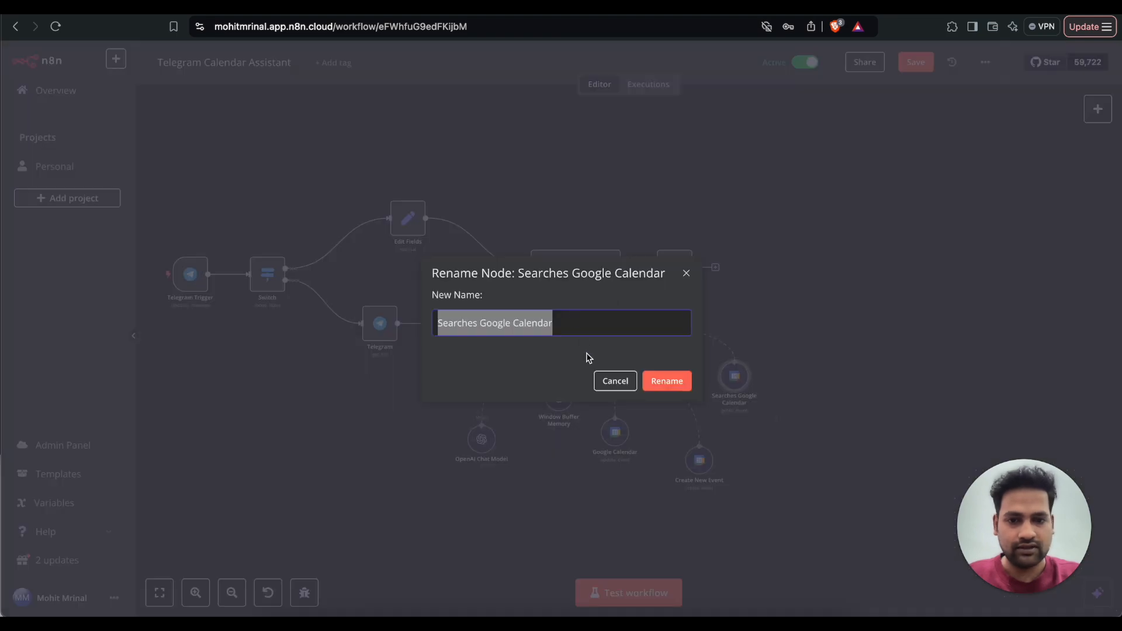
{"action": "left_click", "coordinate": [611, 381]}
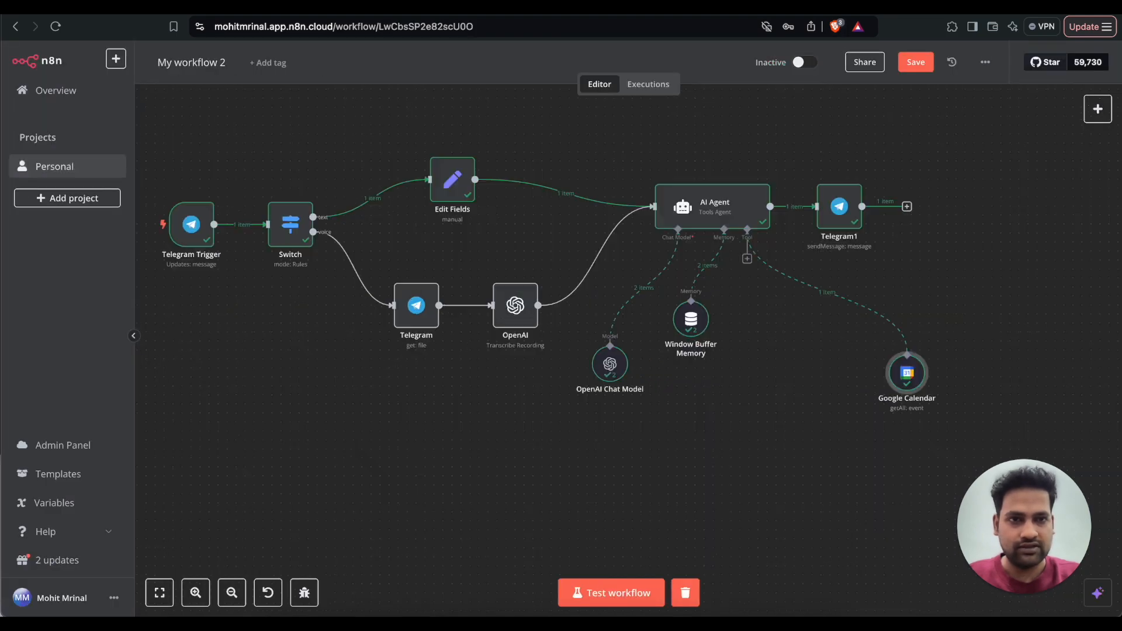
Back in My workflow 2, rename the Google Calendar node to Searches Google Calendar and move it farther from the memory node
{"action": "right_click", "coordinate": [904, 377]}
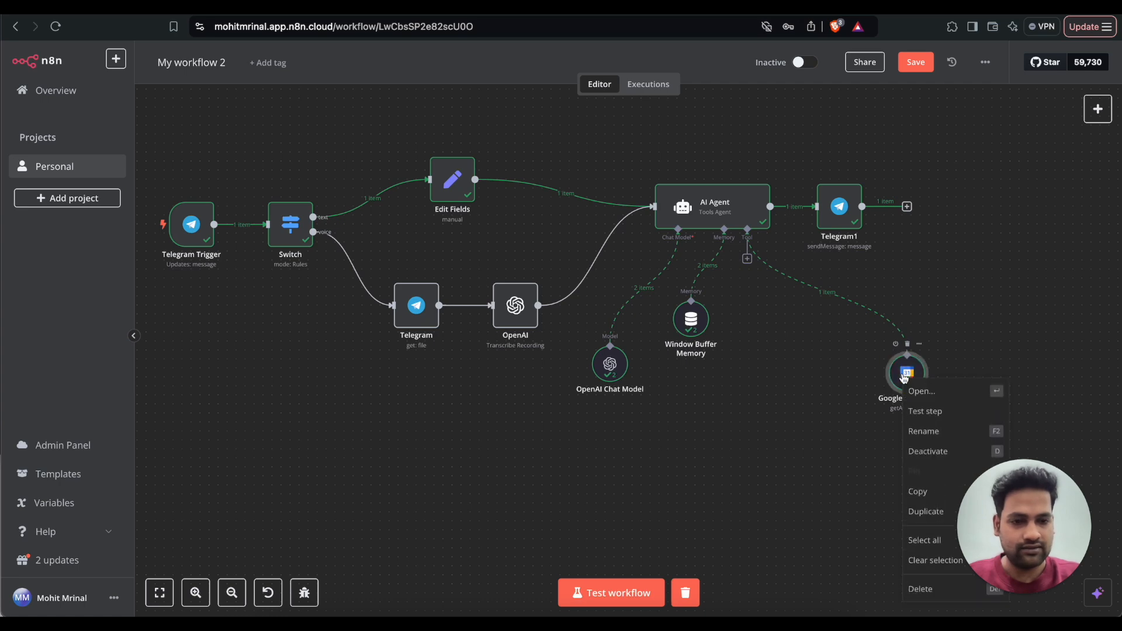
{"action": "left_click", "coordinate": [932, 435]}
{"action": "type", "text": "Searches Google Calendar"}
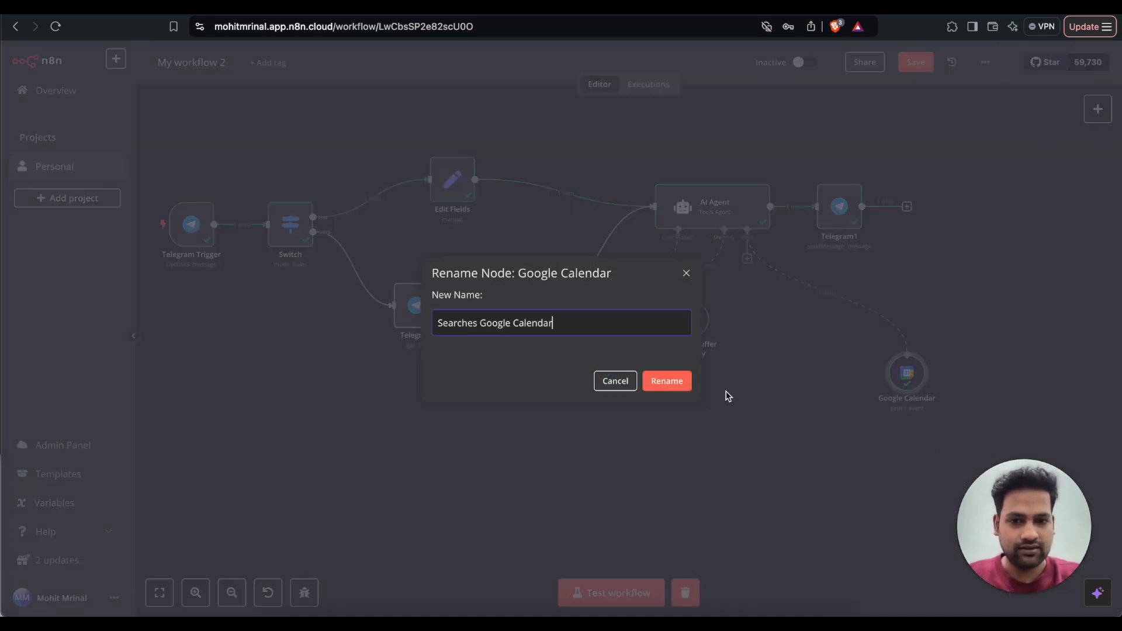
{"action": "left_click", "coordinate": [666, 380]}
{"action": "left_click_drag", "start_coordinate": [905, 379], "coordinate": [968, 360]}
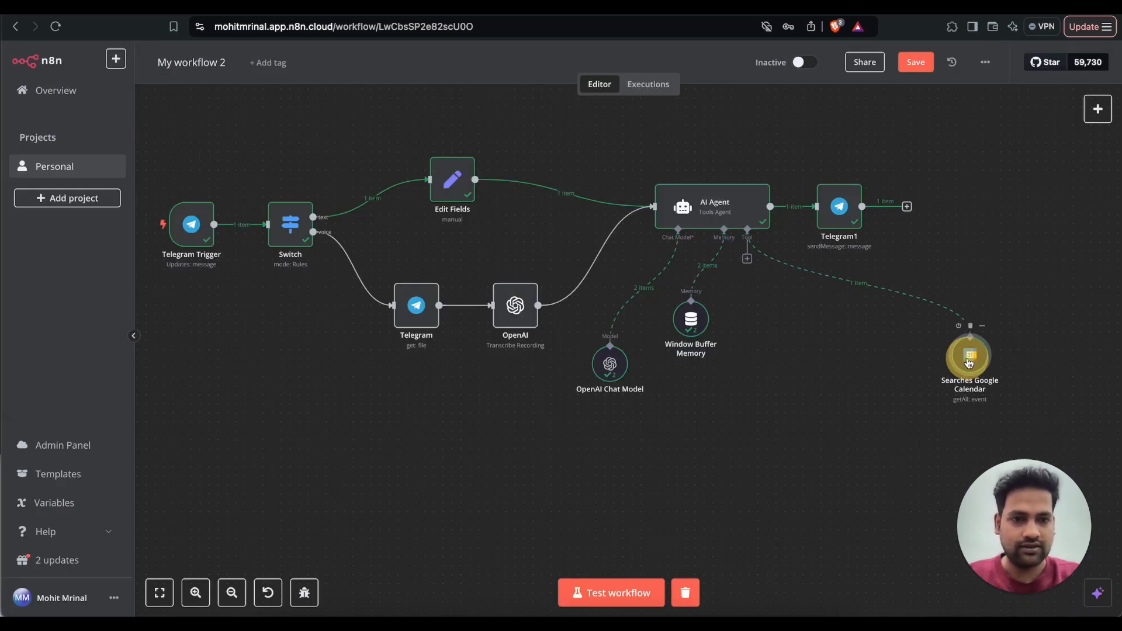
Paste two copies of the Searches Google Calendar node and connect both to the AI Agent's Tool input
{"action": "left_click", "coordinate": [747, 258]}
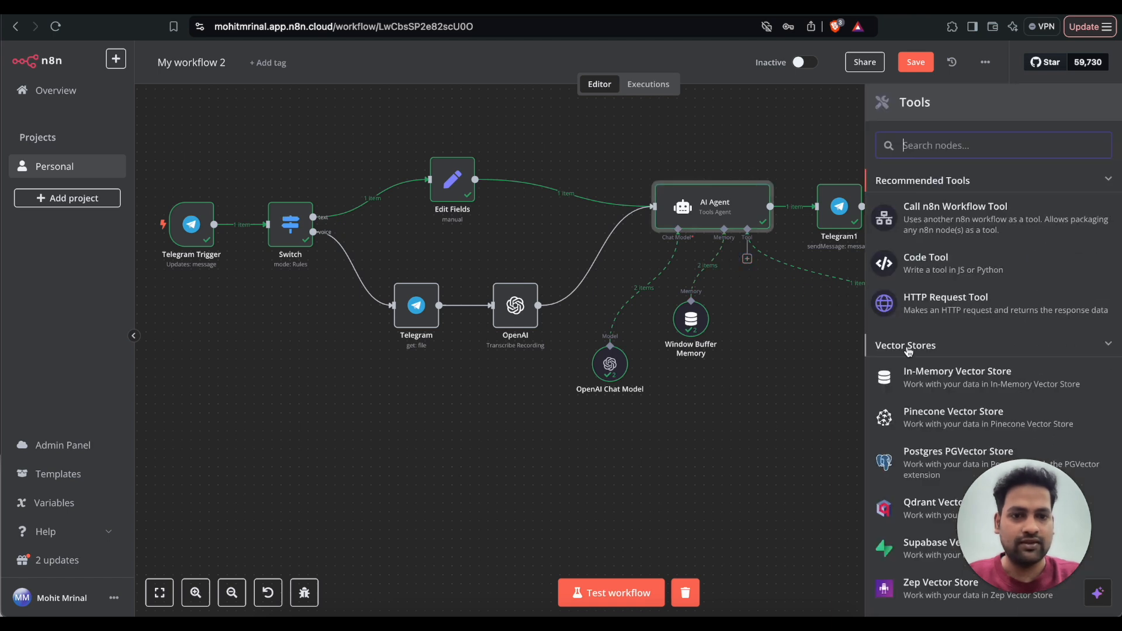
{"action": "left_click", "coordinate": [791, 366]}
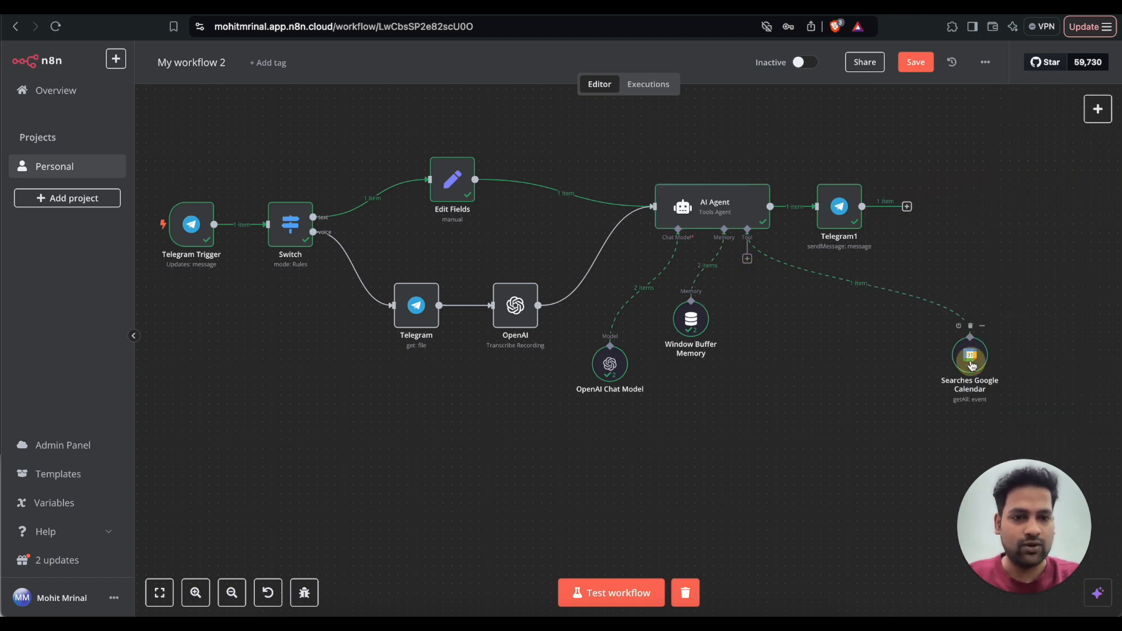
{"action": "key", "text": "ctrl+c"}
{"action": "key", "text": "ctrl+v"}
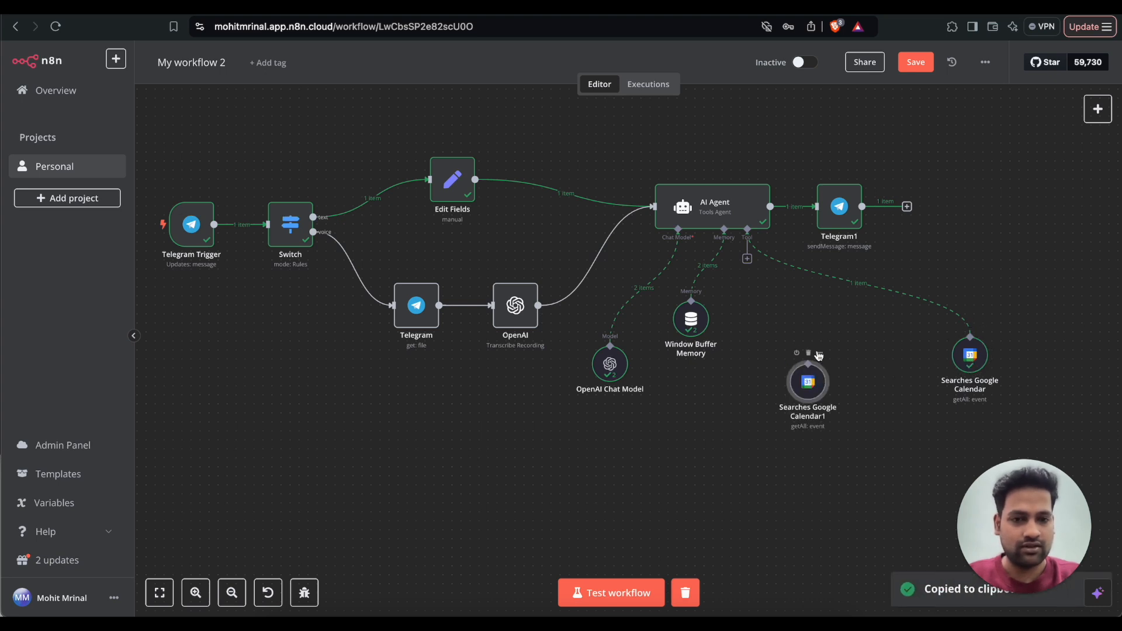
{"action": "left_click_drag", "start_coordinate": [747, 260], "coordinate": [775, 379]}
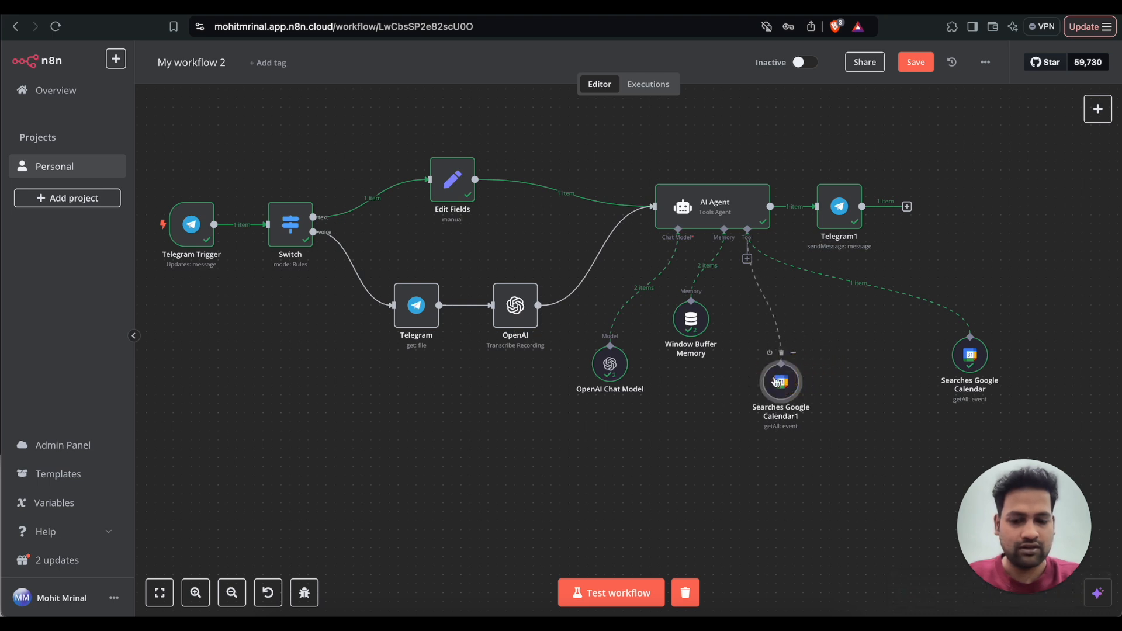
{"action": "key", "text": "ctrl+v"}
{"action": "left_click_drag", "start_coordinate": [840, 419], "coordinate": [867, 384]}
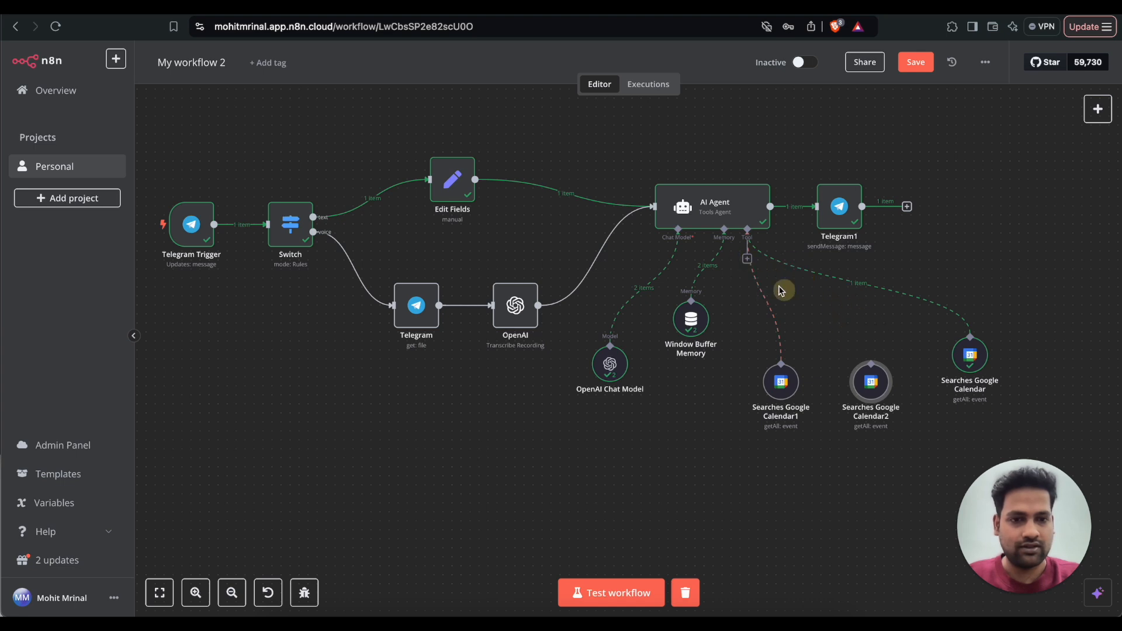
{"action": "left_click_drag", "start_coordinate": [749, 261], "coordinate": [882, 368]}
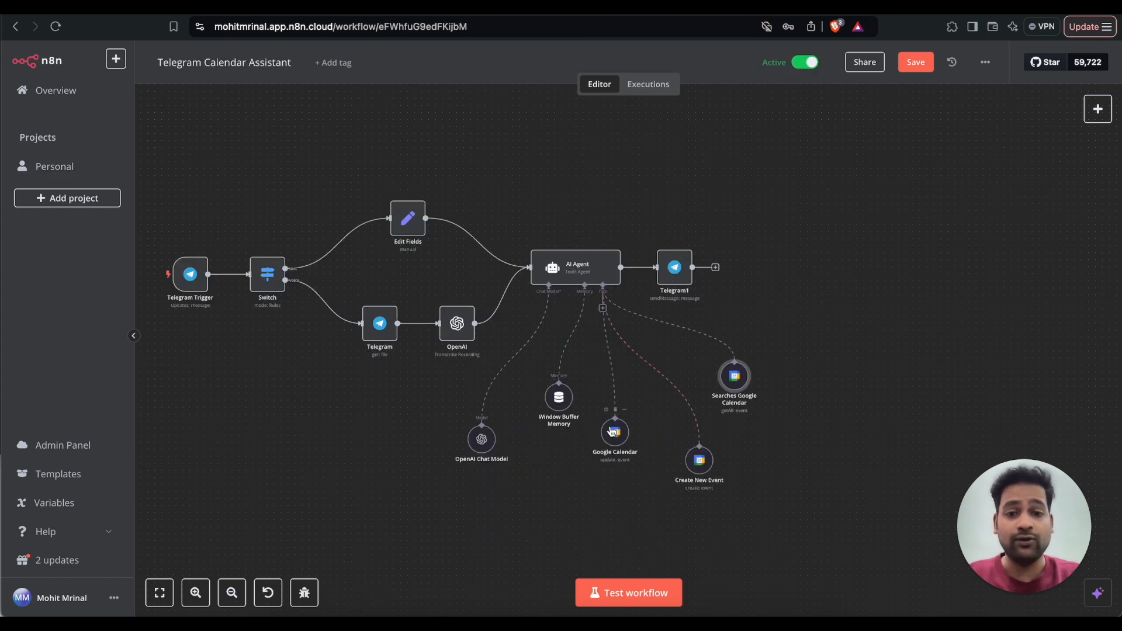
Open the Create New Event node in the Telegram Calendar Assistant workflow, copy its Start expression and select its description text
{"action": "scroll", "coordinate": [610, 445], "scroll_direction": "up", "scroll_amount": 3}
{"action": "scroll", "coordinate": [610, 446], "scroll_direction": "down", "scroll_amount": 1}
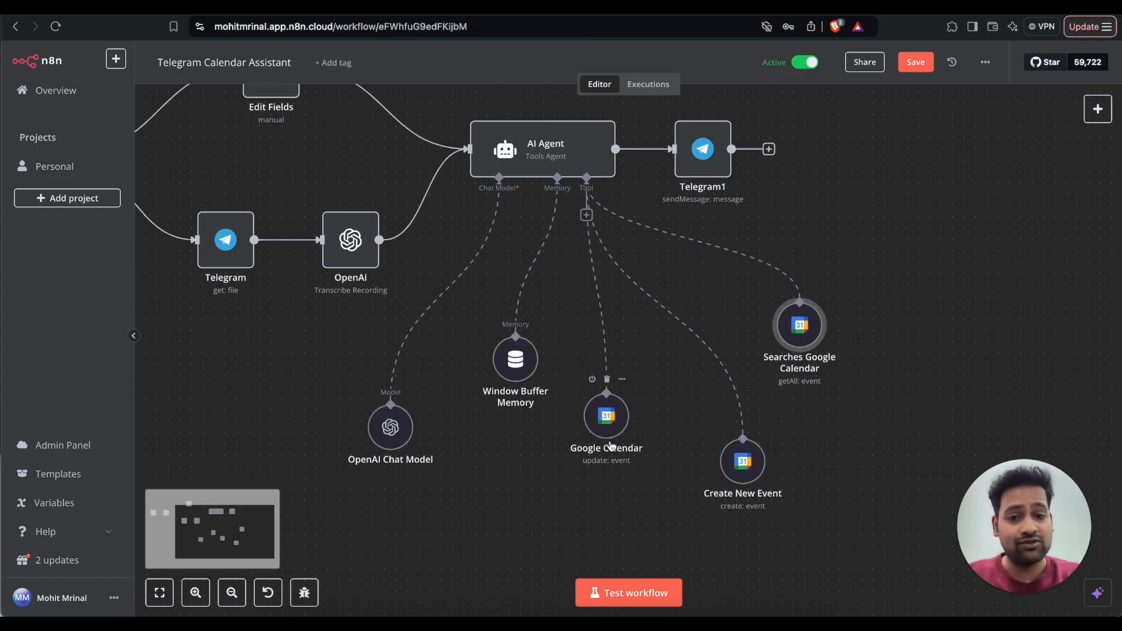
{"action": "double_click", "coordinate": [743, 465]}
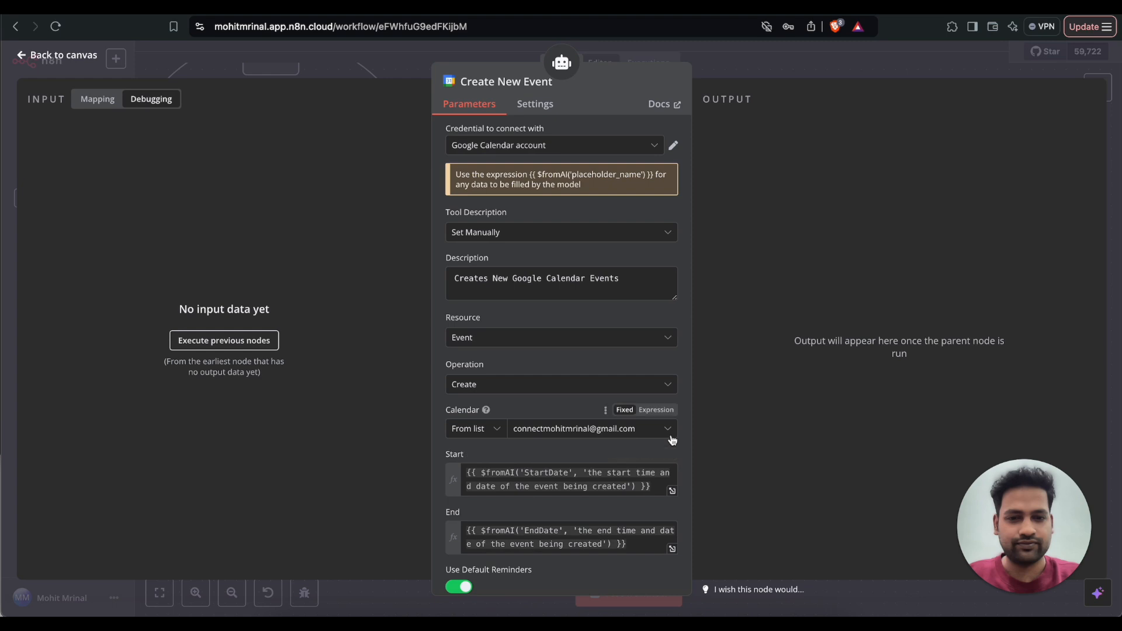
{"action": "scroll", "coordinate": [576, 437], "scroll_direction": "down", "scroll_amount": 2}
{"action": "triple_click", "coordinate": [655, 377]}
{"action": "key", "text": "super+c"}
{"action": "scroll", "coordinate": [571, 211], "scroll_direction": "up", "scroll_amount": 2}
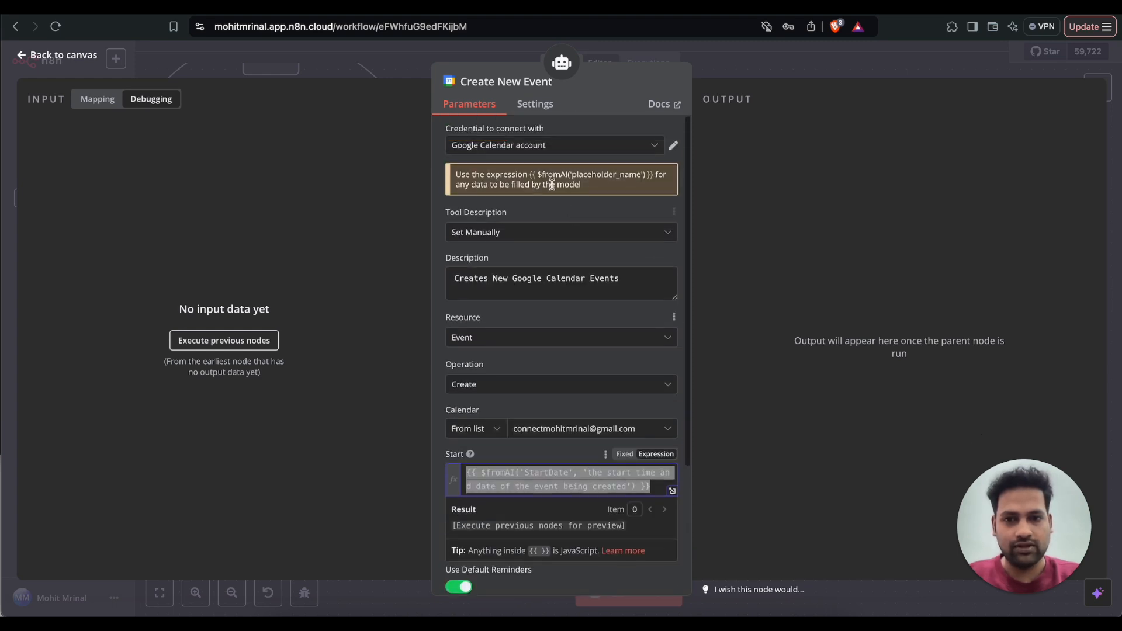
{"action": "double_click", "coordinate": [614, 278]}
{"action": "triple_click", "coordinate": [614, 278]}
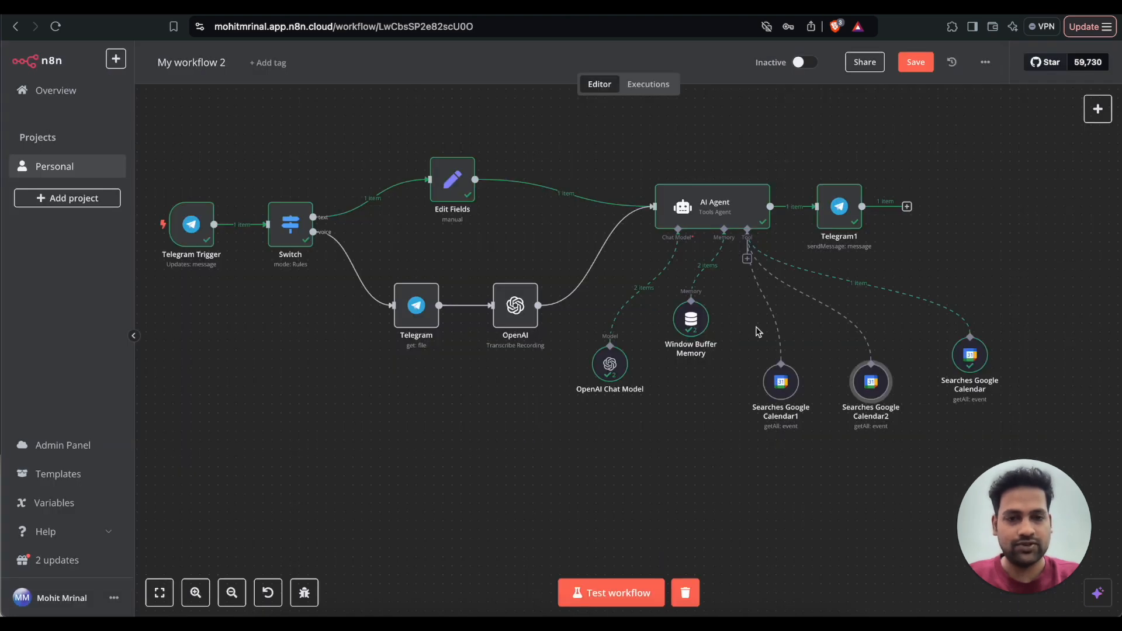
Back in My workflow 2, rename the Searches Google Calendar2 node to Create New Event and open its parameters
{"action": "left_click", "coordinate": [882, 353]}
{"action": "left_click", "coordinate": [911, 422]}
{"action": "key", "text": "F2"}
{"action": "type", "text": "Creayte New Event"}
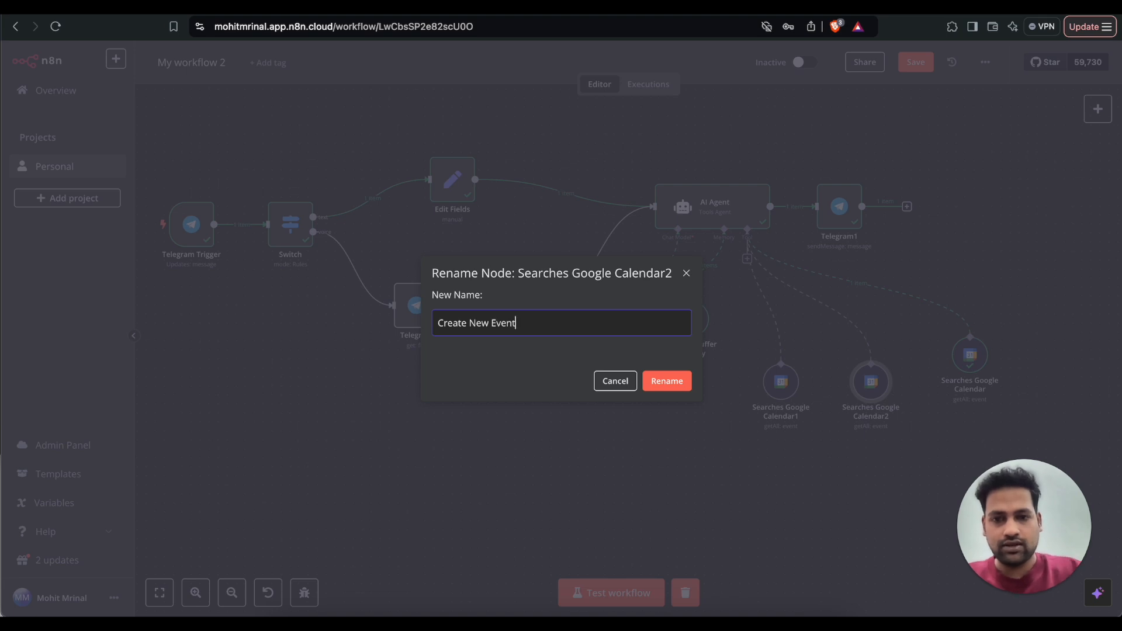
{"action": "left_click", "coordinate": [666, 381]}
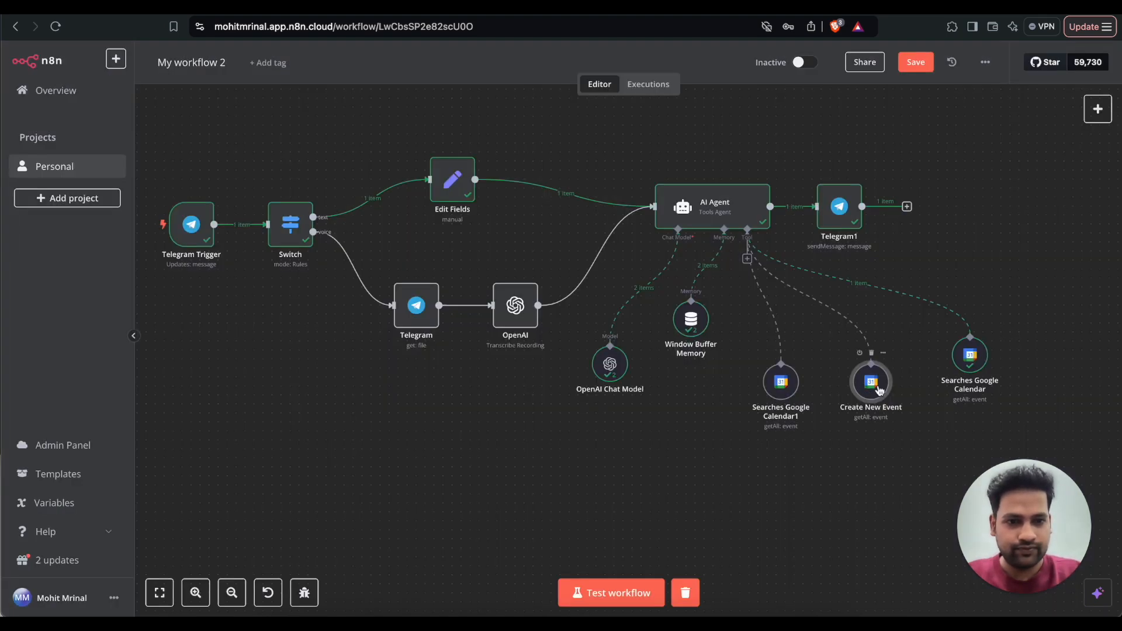
{"action": "key", "text": "Return"}
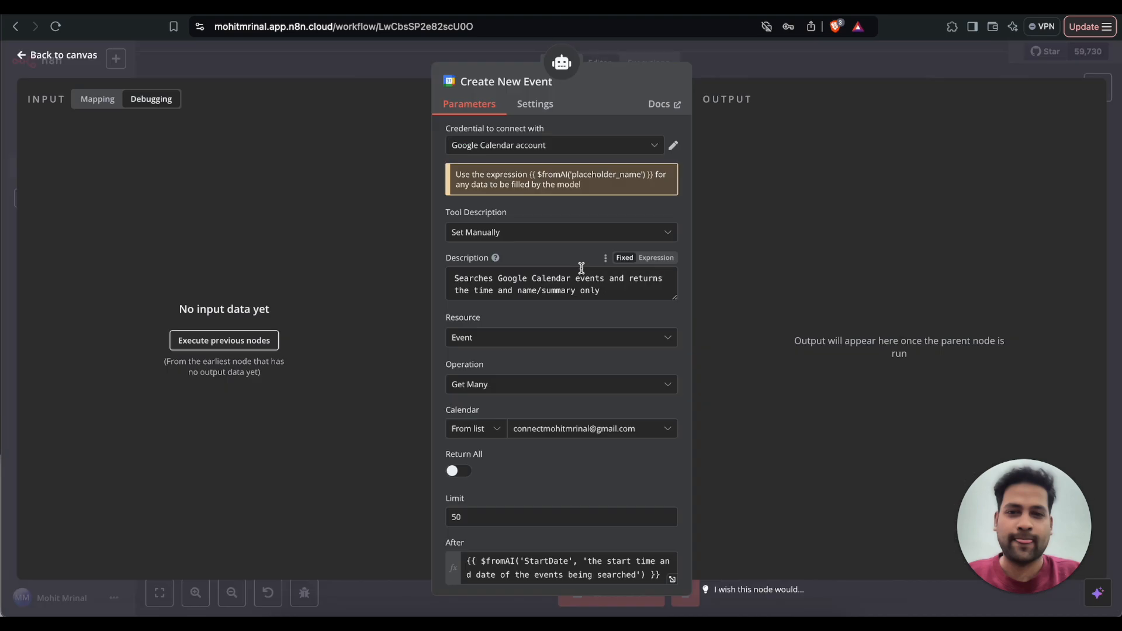
Set the Create New Event node's description to "Creates New Google Calendar Events" and its operation to Create
{"action": "triple_click", "coordinate": [529, 275]}
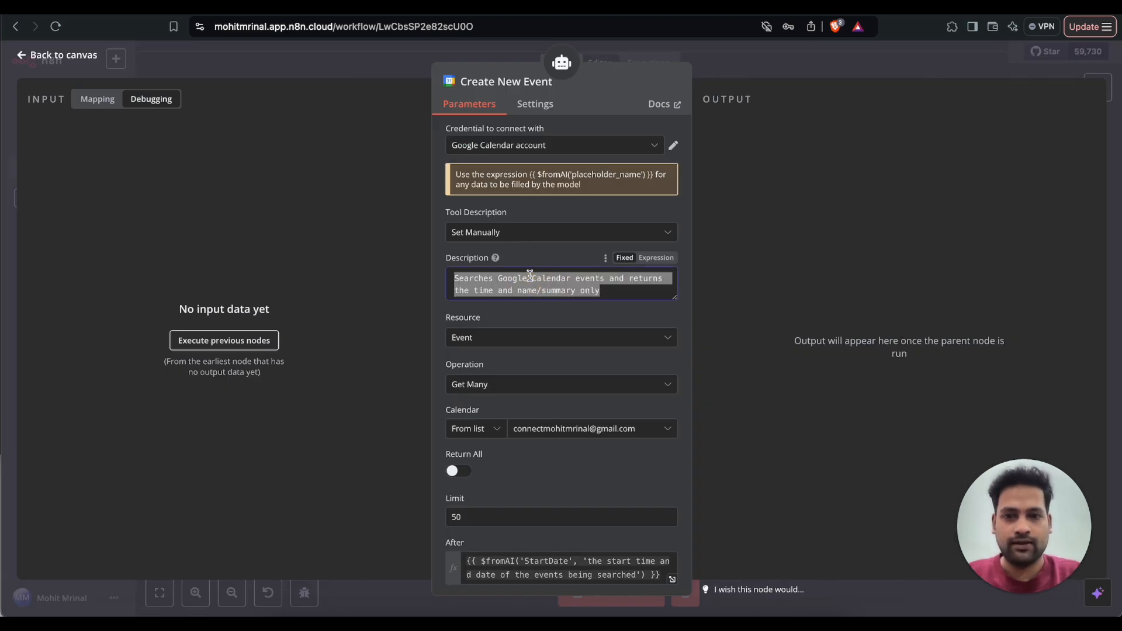
{"action": "key", "text": "super+v"}
{"action": "left_click", "coordinate": [540, 386]}
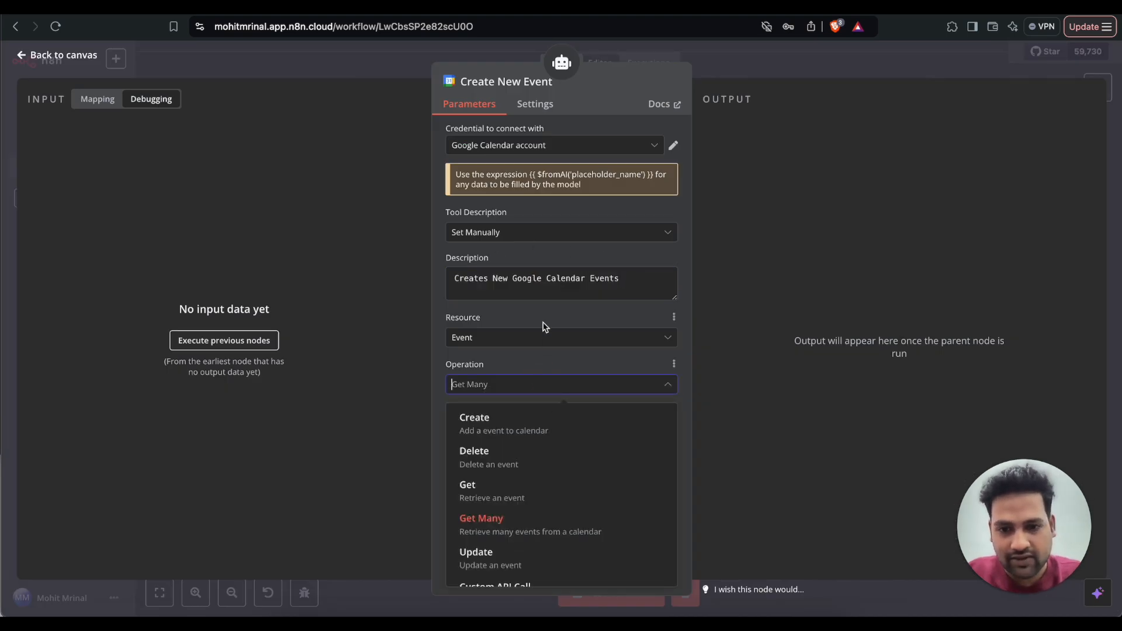
{"action": "left_click", "coordinate": [513, 431]}
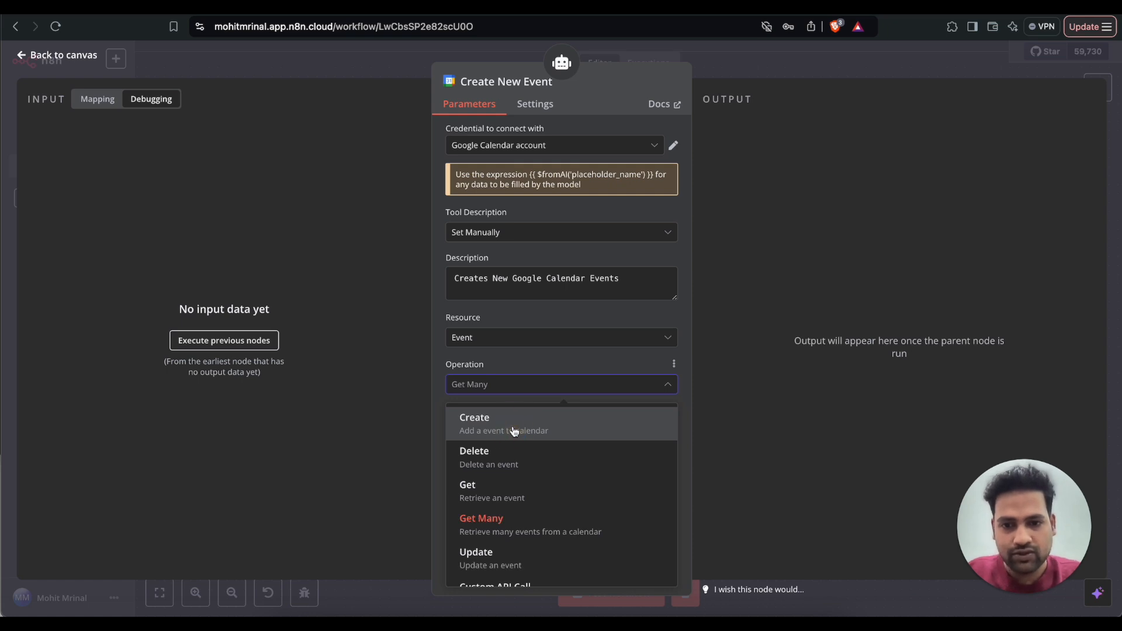
{"action": "left_click", "coordinate": [513, 431]}
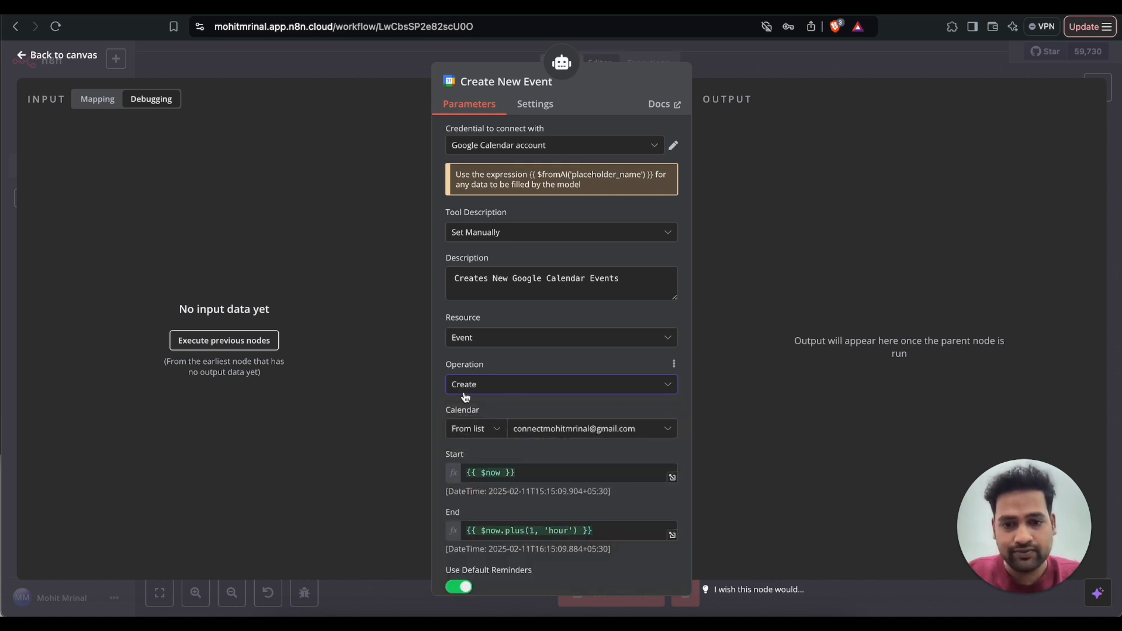
Replace the Start value with the reference node's expression {{ $fromAI('StartDate', 'the start time and date of the event being created') }}
{"action": "scroll", "coordinate": [483, 438], "scroll_direction": "down", "scroll_amount": 3}
{"action": "triple_click", "coordinate": [536, 333]}
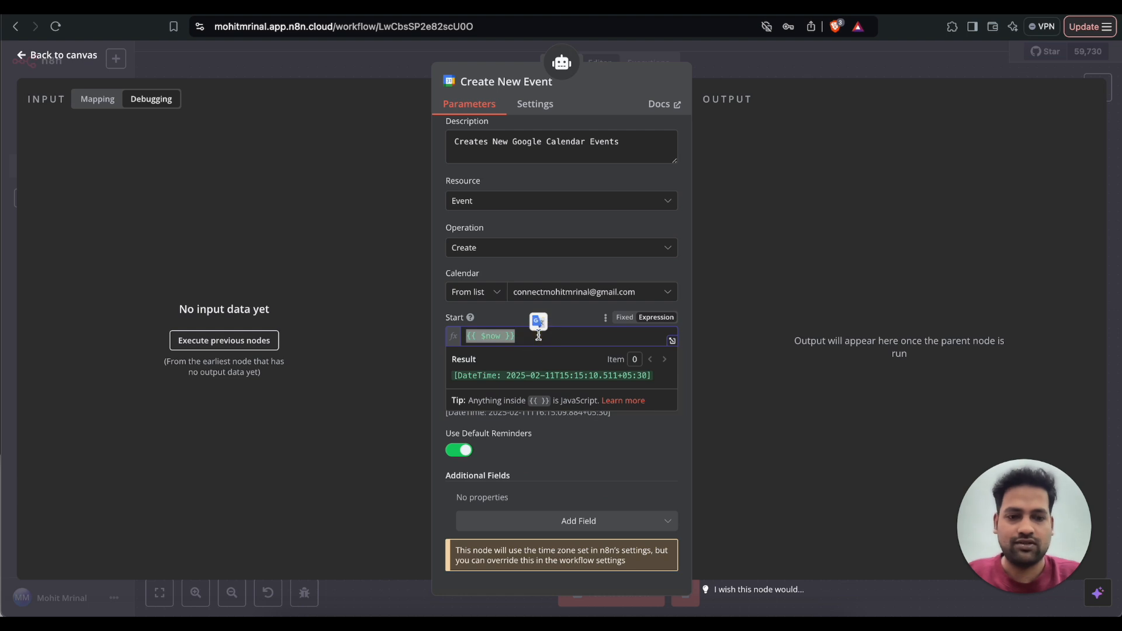
{"action": "key", "text": "BackSpace"}
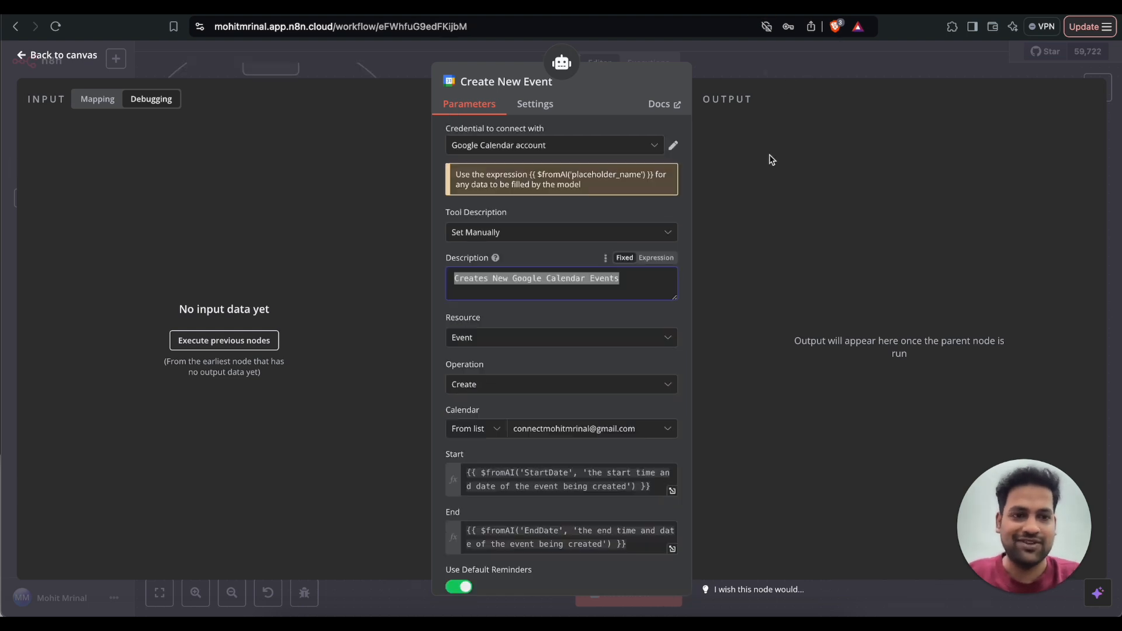
{"action": "left_click_drag", "start_coordinate": [654, 487], "coordinate": [434, 472]}
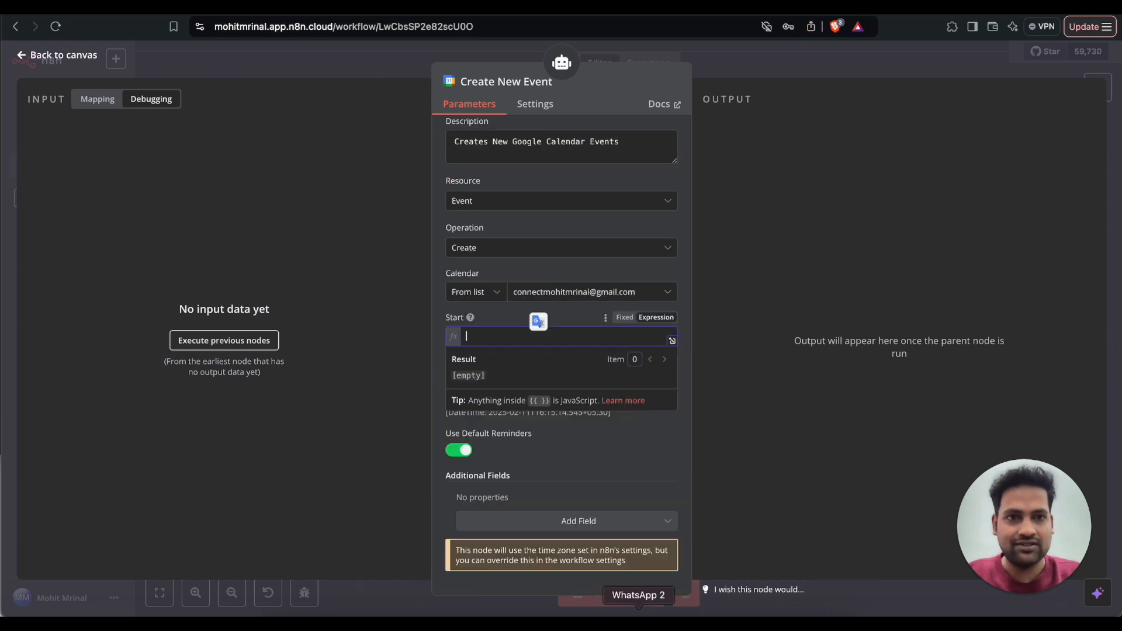
{"action": "key", "text": "super+v"}
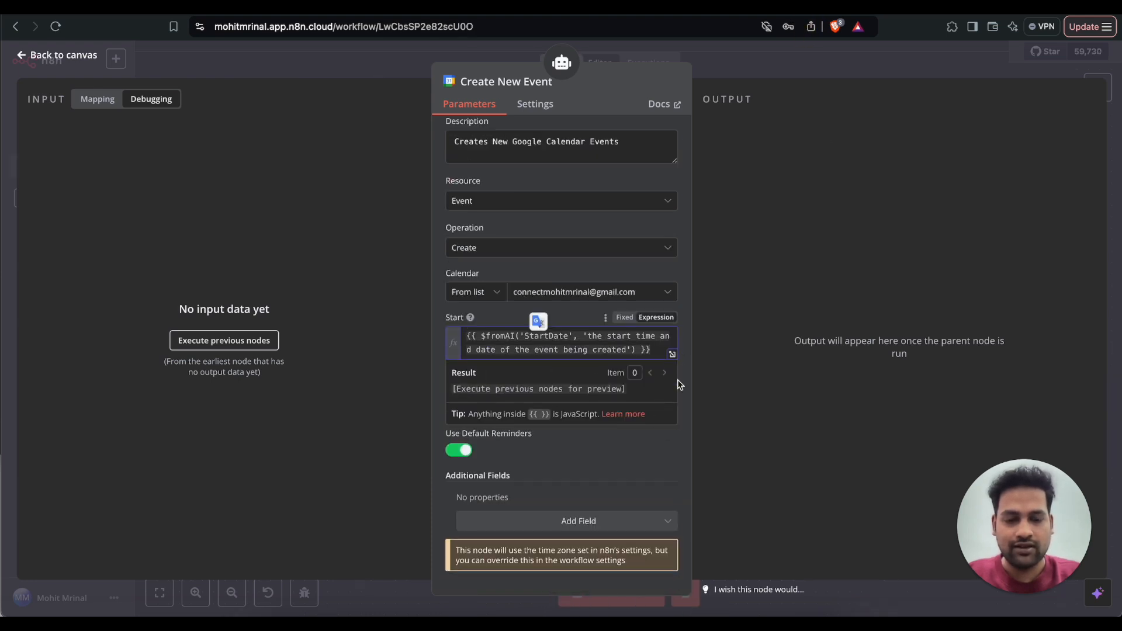
{"action": "left_click", "coordinate": [659, 321]}
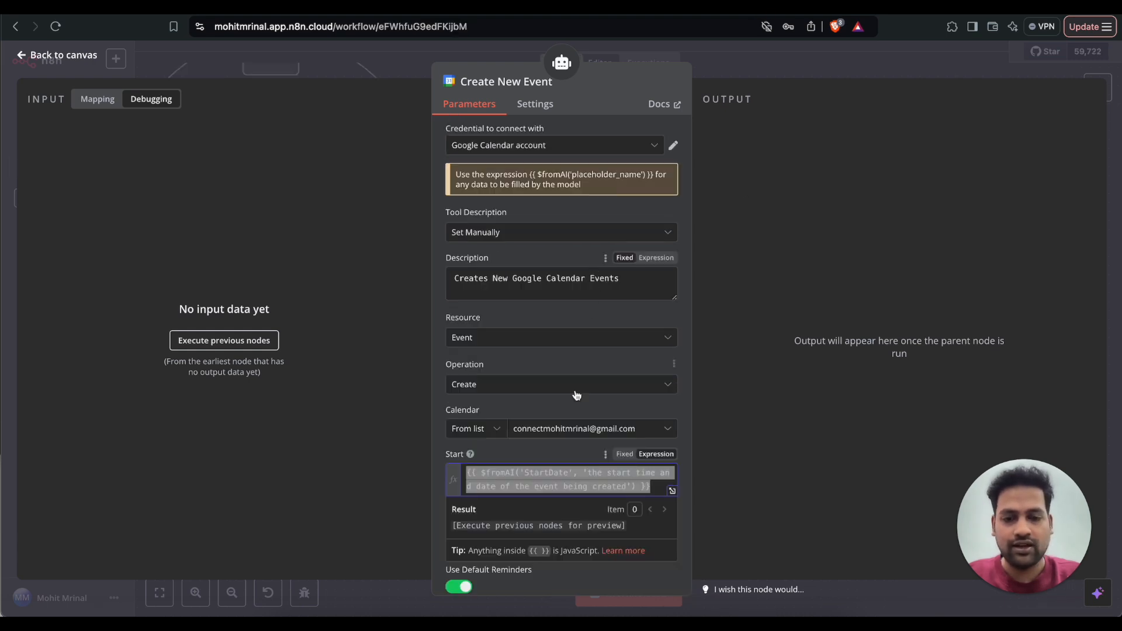
Copy the reference node's End expression, {{ $fromAI('EndDate', 'the end time and date of the event being created') }}, into My workflow 2's End field
{"action": "scroll", "coordinate": [613, 402], "scroll_direction": "down", "scroll_amount": 2}
{"action": "left_click", "coordinate": [652, 481]}
{"action": "left_click", "coordinate": [642, 437]}
{"action": "triple_click", "coordinate": [642, 437]}
{"action": "key", "text": "super+c"}
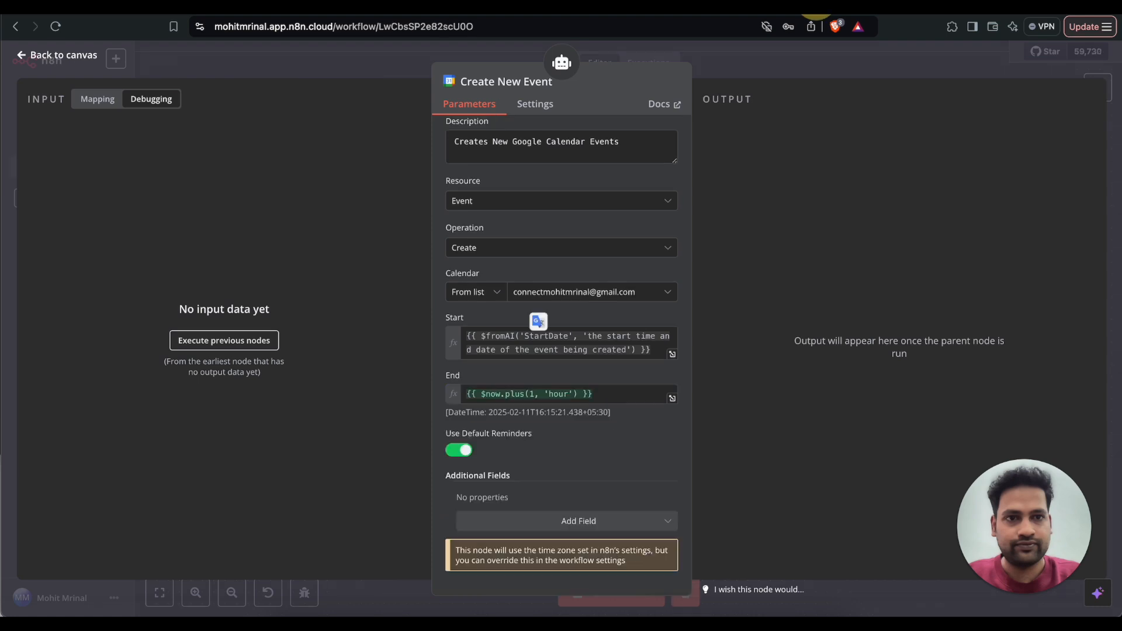
{"action": "triple_click", "coordinate": [602, 396]}
{"action": "key", "text": "super+v"}
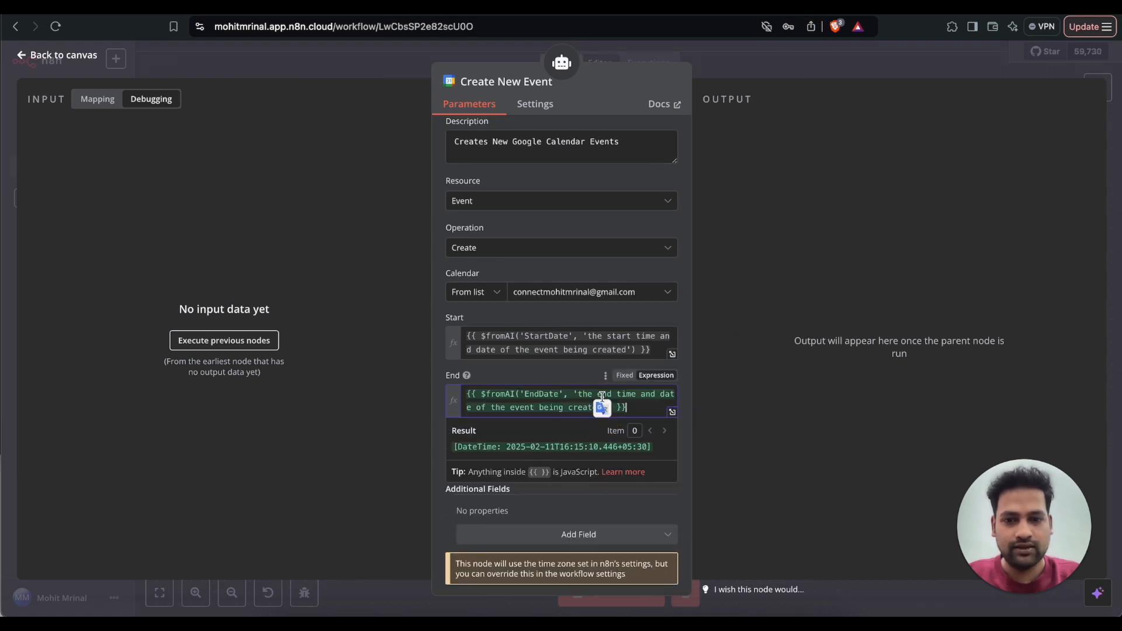
{"action": "left_click", "coordinate": [671, 501]}
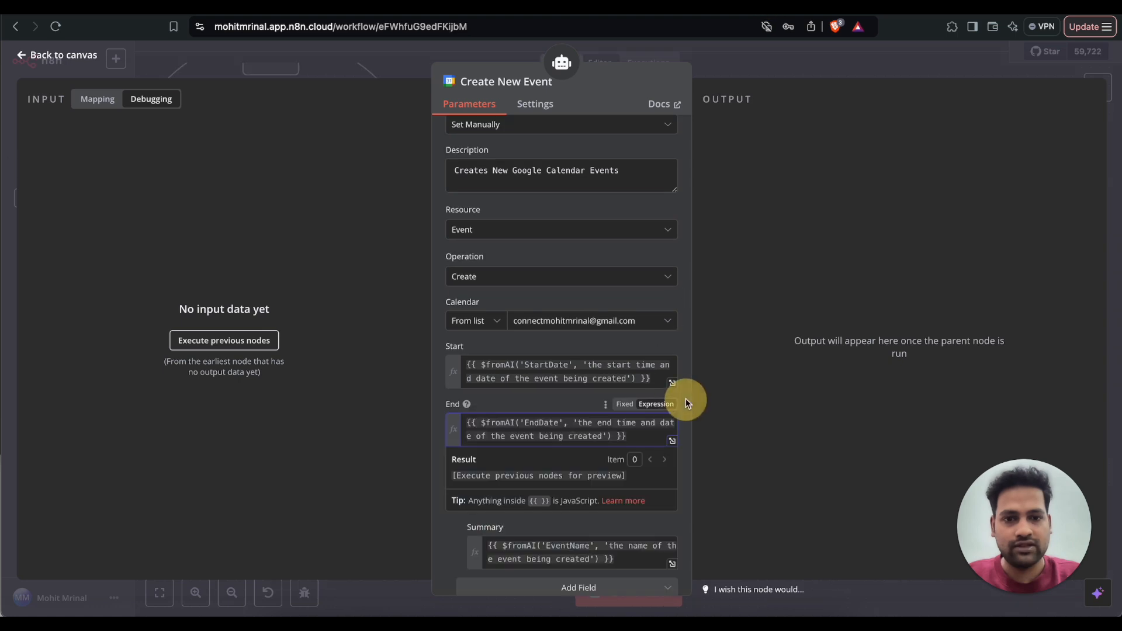
Copy the Summary expression from the Create New Event node in the Telegram Calendar Assistant workflow
{"action": "left_click", "coordinate": [685, 399]}
{"action": "scroll", "coordinate": [671, 452], "scroll_direction": "down", "scroll_amount": 2}
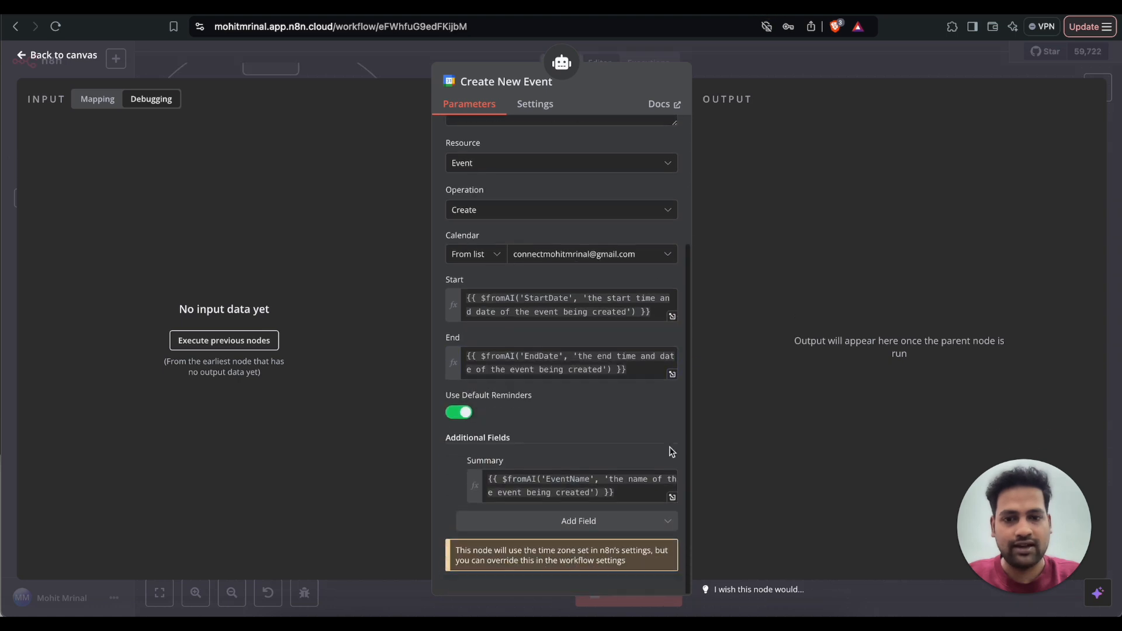
{"action": "triple_click", "coordinate": [627, 492]}
{"action": "key", "text": "super+c"}
{"action": "left_click", "coordinate": [685, 406]}
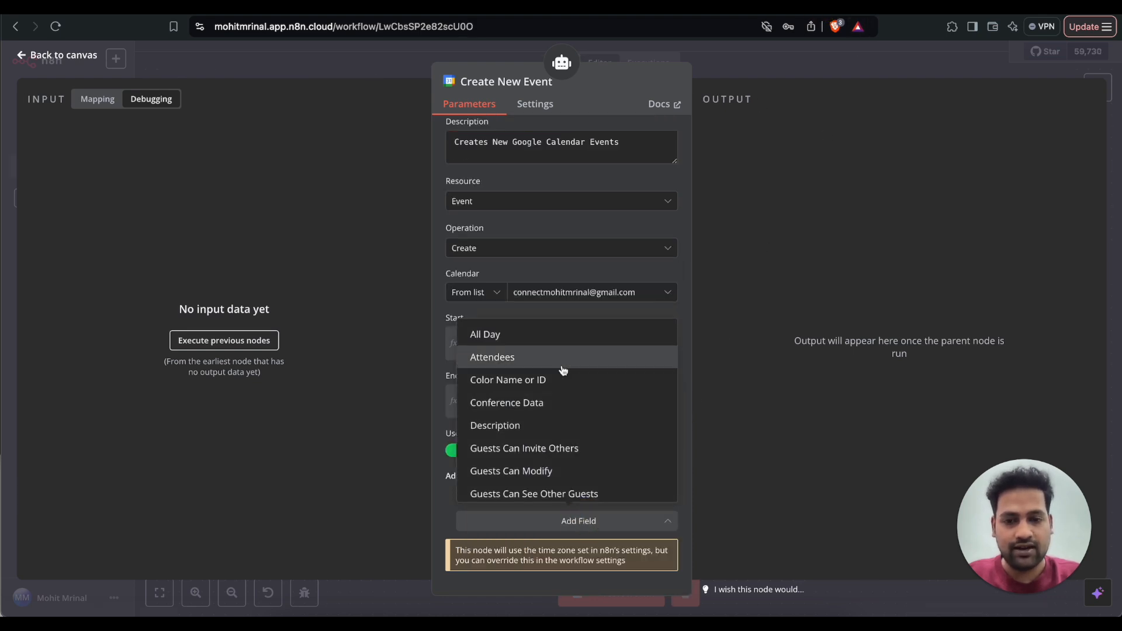
Add a Summary field set to the expression {{ $fromAI('EventName', 'the name of the event being created') }} and return to the canvas
{"action": "scroll", "coordinate": [556, 436], "scroll_direction": "down", "scroll_amount": 5}
{"action": "scroll", "coordinate": [558, 437], "scroll_direction": "down", "scroll_amount": 5}
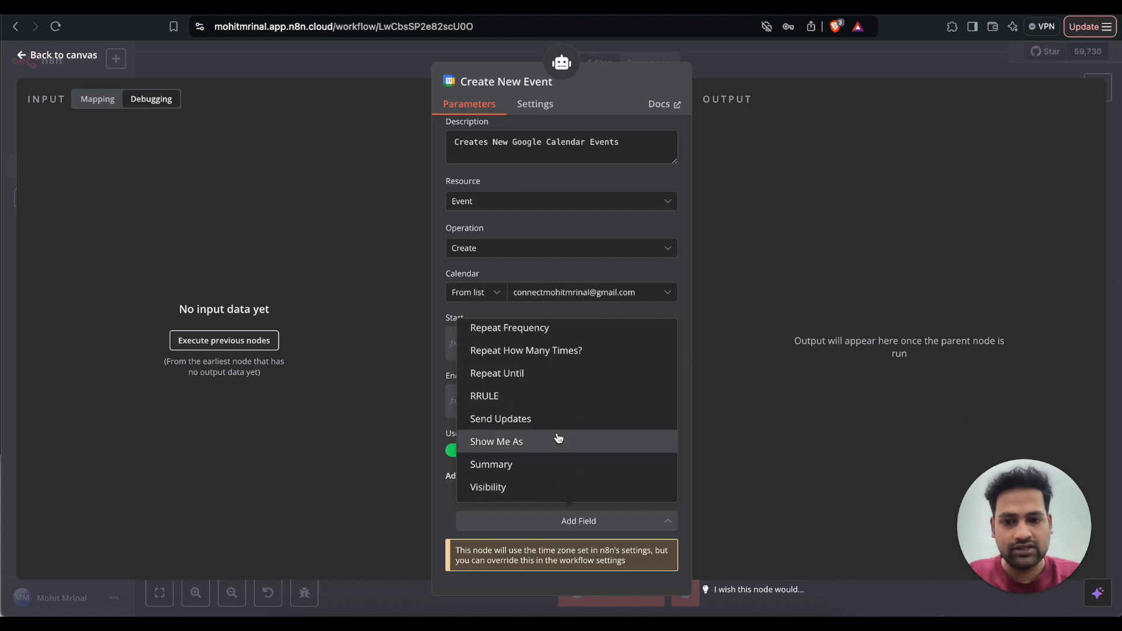
{"action": "left_click", "coordinate": [549, 469]}
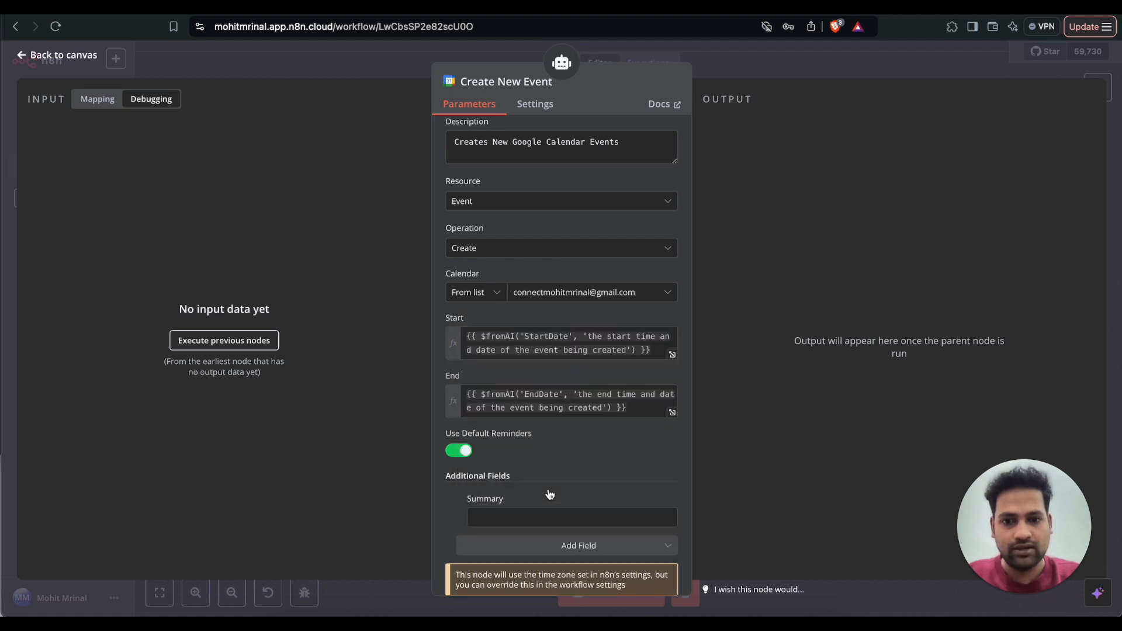
{"action": "scroll", "coordinate": [531, 438], "scroll_direction": "down", "scroll_amount": 1}
{"action": "left_click", "coordinate": [546, 496]}
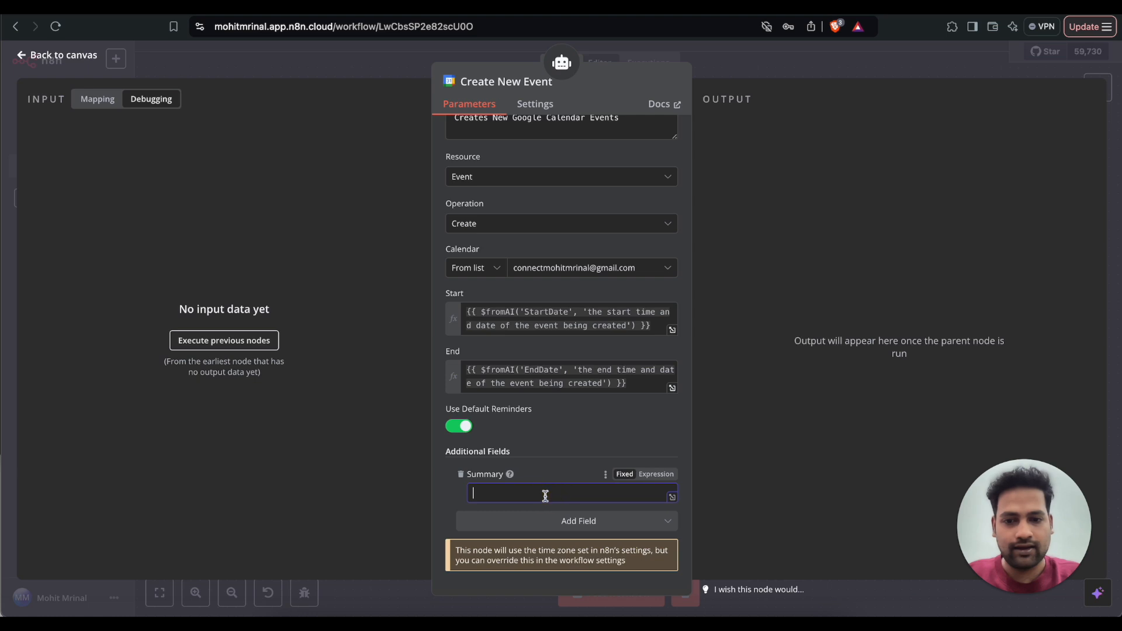
{"action": "key", "text": "super+v"}
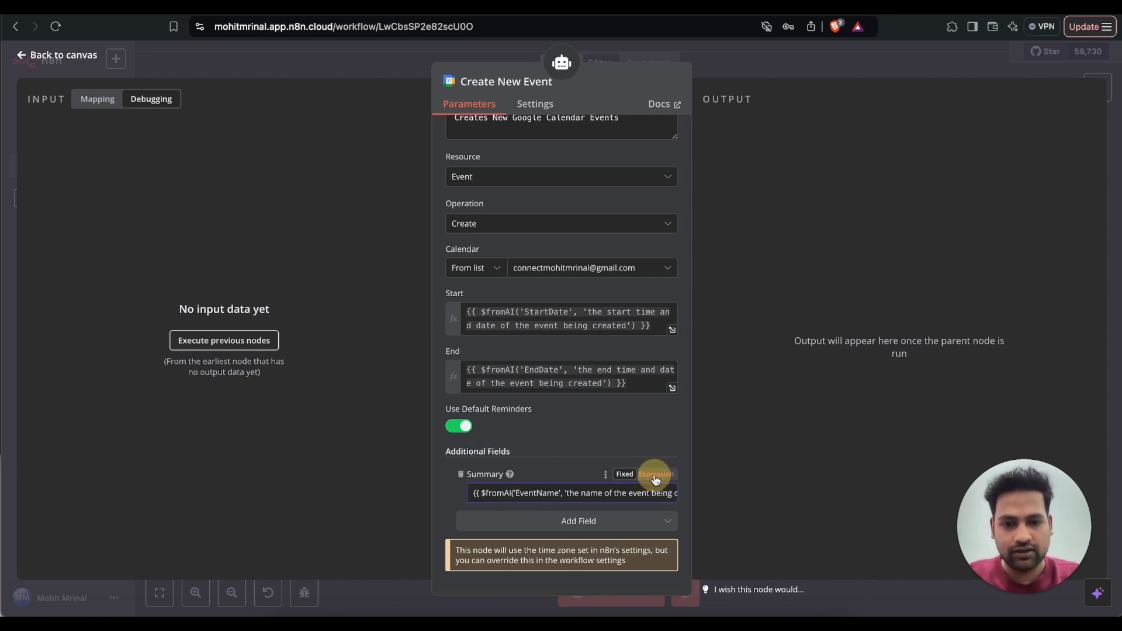
{"action": "left_click", "coordinate": [656, 474]}
{"action": "scroll", "coordinate": [622, 447], "scroll_direction": "down", "scroll_amount": 1}
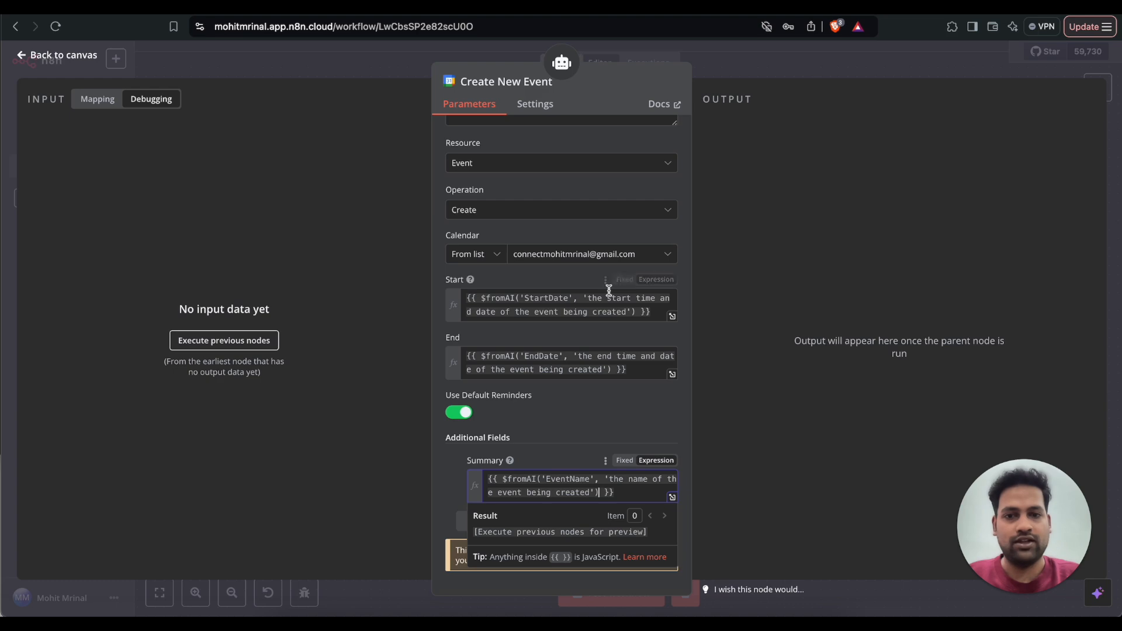
{"action": "scroll", "coordinate": [611, 292], "scroll_direction": "up", "scroll_amount": 5}
{"action": "left_click", "coordinate": [388, 174]}
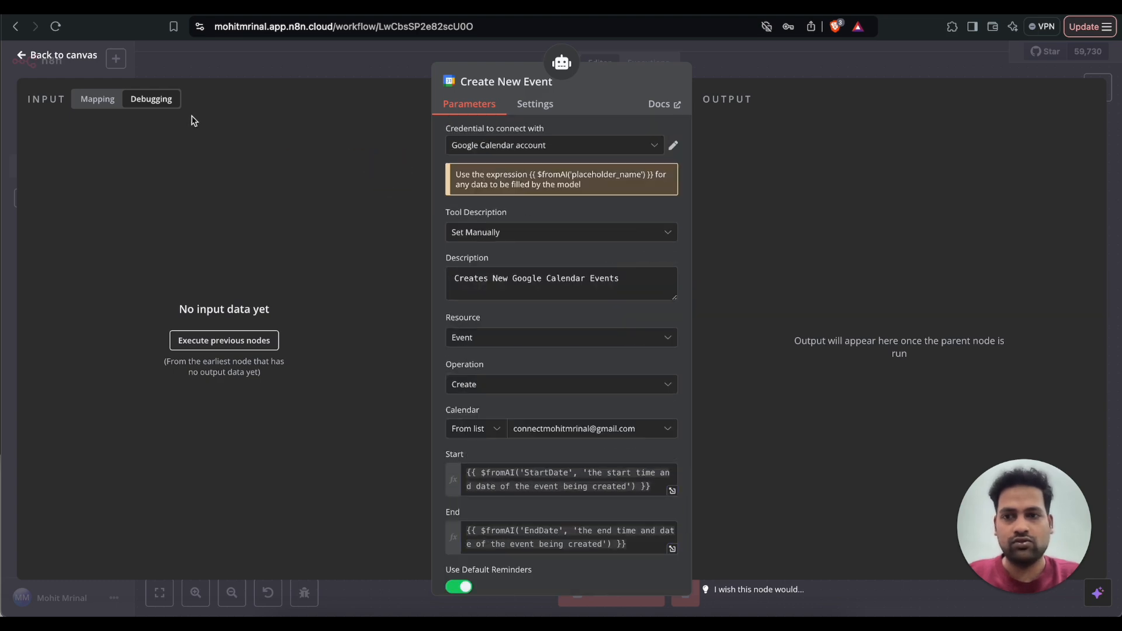
{"action": "left_click", "coordinate": [87, 56]}
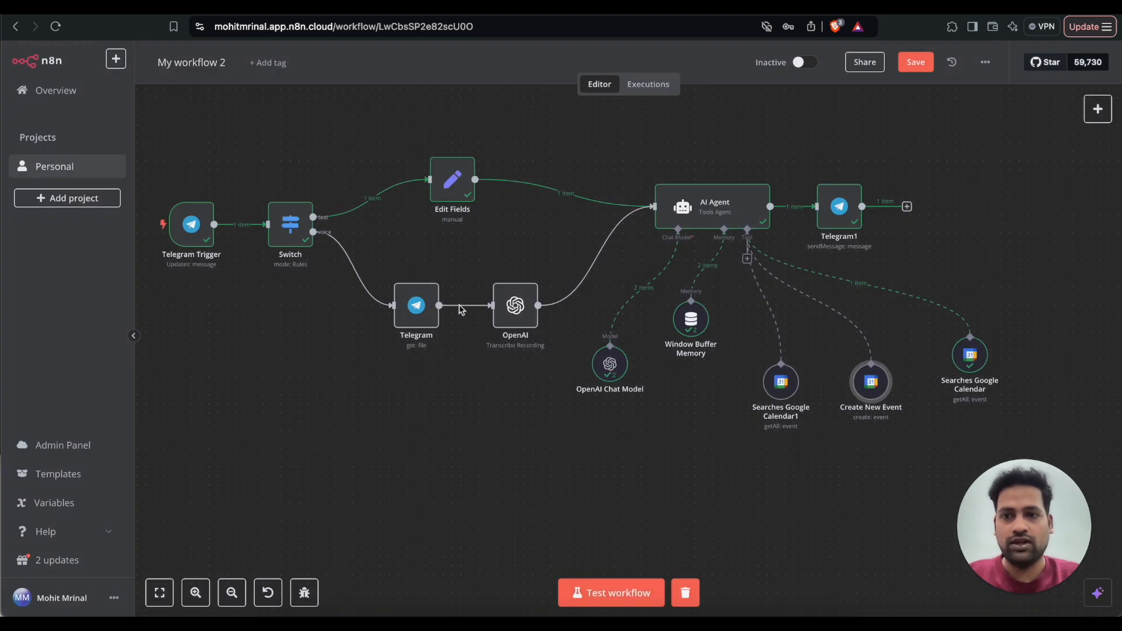
Start a test run and send the Telegram bot "Create an event for tomm 8pm for 15 minutes as the name TESTING"
{"action": "left_click", "coordinate": [610, 592]}
{"action": "left_click", "coordinate": [759, 614]}
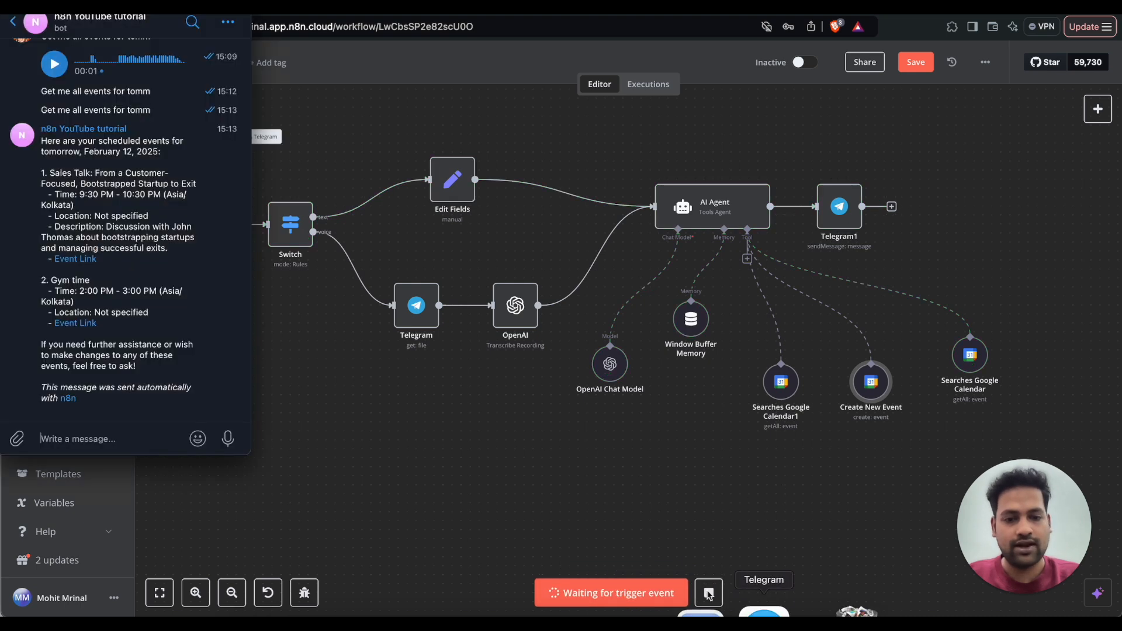
{"action": "type", "text": "Crea"}
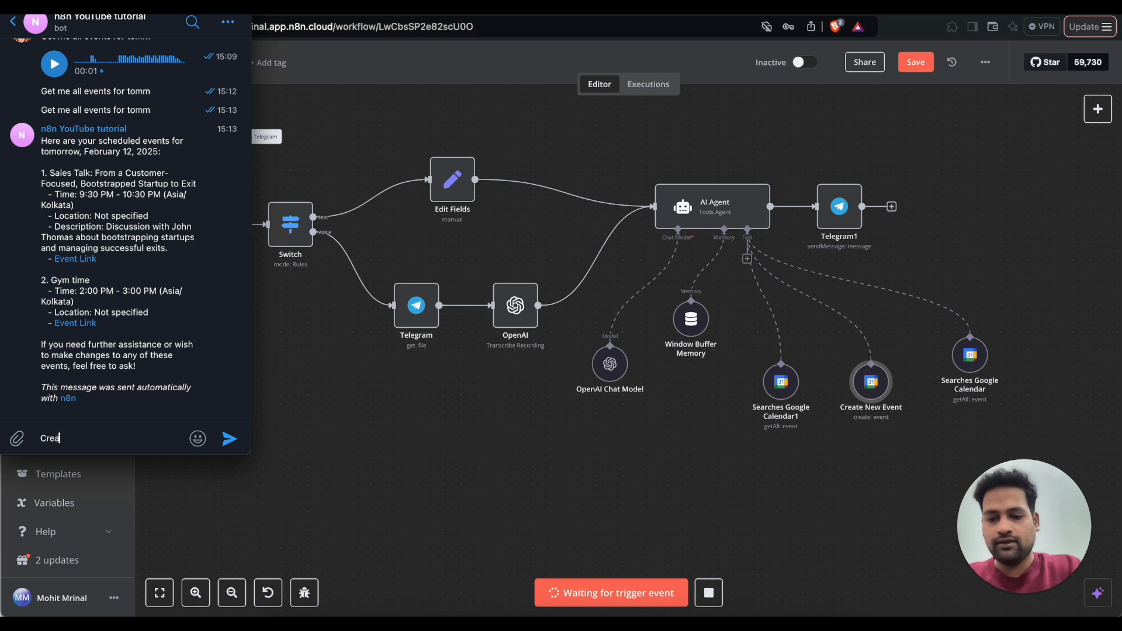
{"action": "type", "text": "te an event for tomm"}
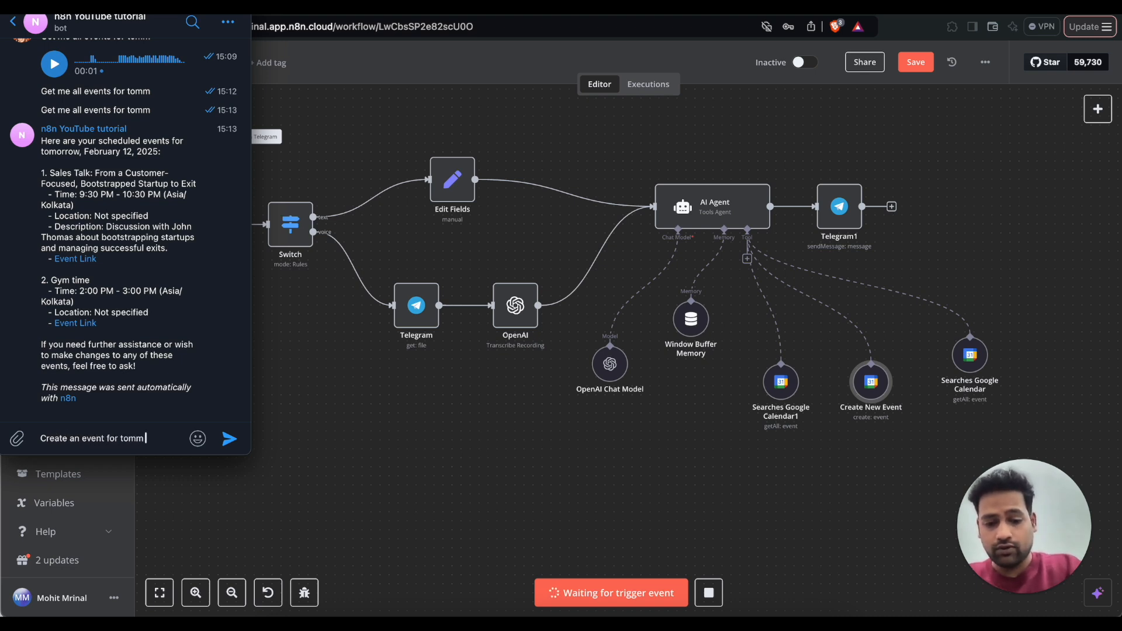
{"action": "type", "text": " 8pm f"}
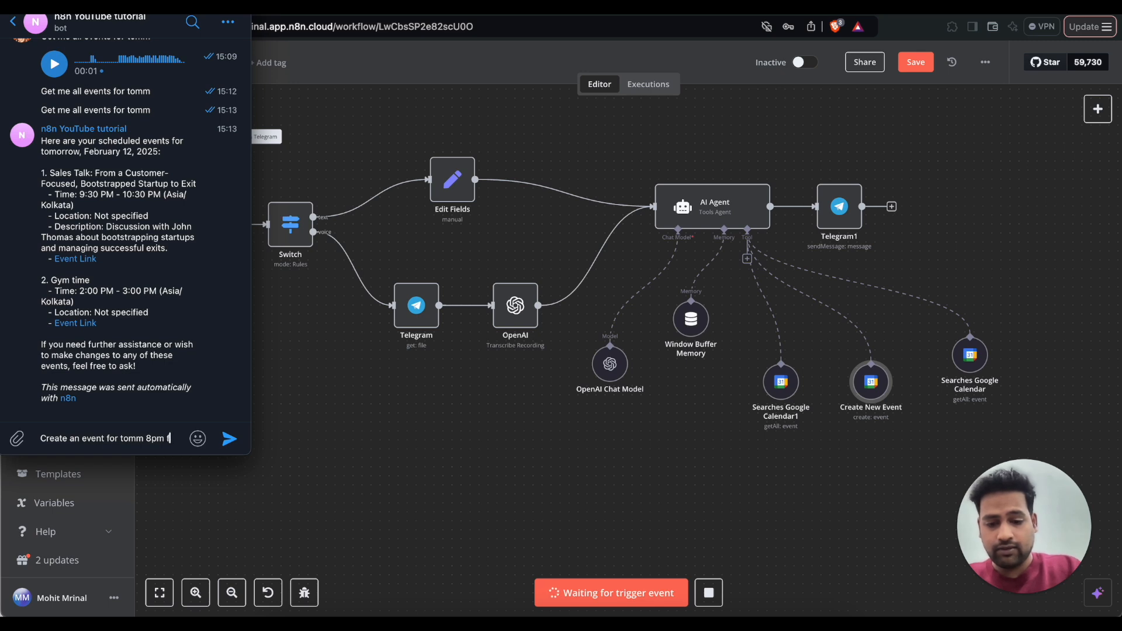
{"action": "type", "text": "or 15 minutes as the na"}
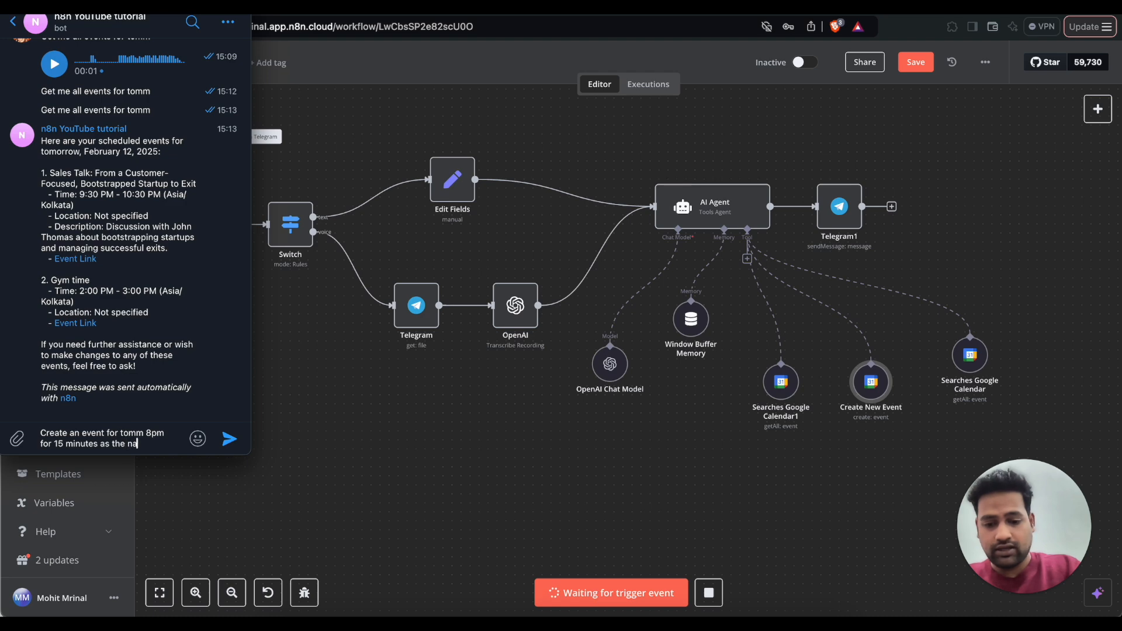
{"action": "type", "text": "me TESTYIN"}
{"action": "key", "text": "BackSpace"}
{"action": "key", "text": "BackSpace"}
{"action": "key", "text": "BackSpace"}
{"action": "key", "text": "BackSpace"}
{"action": "type", "text": "ING"}
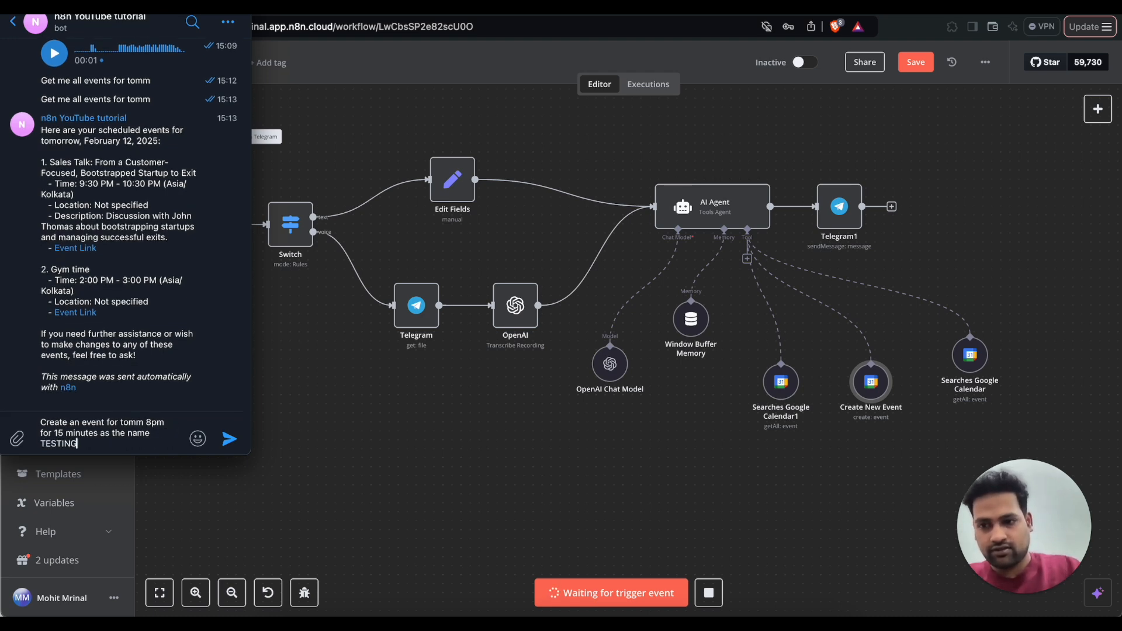
{"action": "key", "text": "Return"}
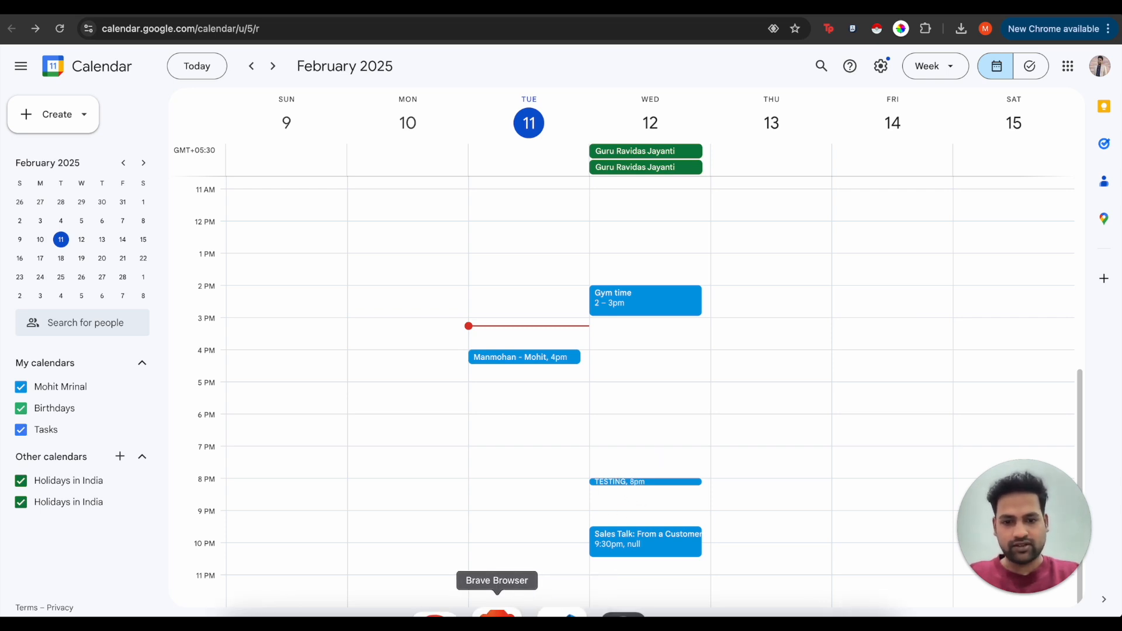
Back in n8n, set the Update Google Calendar node's description to "Updates Google Calendar events" and its operation to Update
{"action": "left_click", "coordinate": [501, 610]}
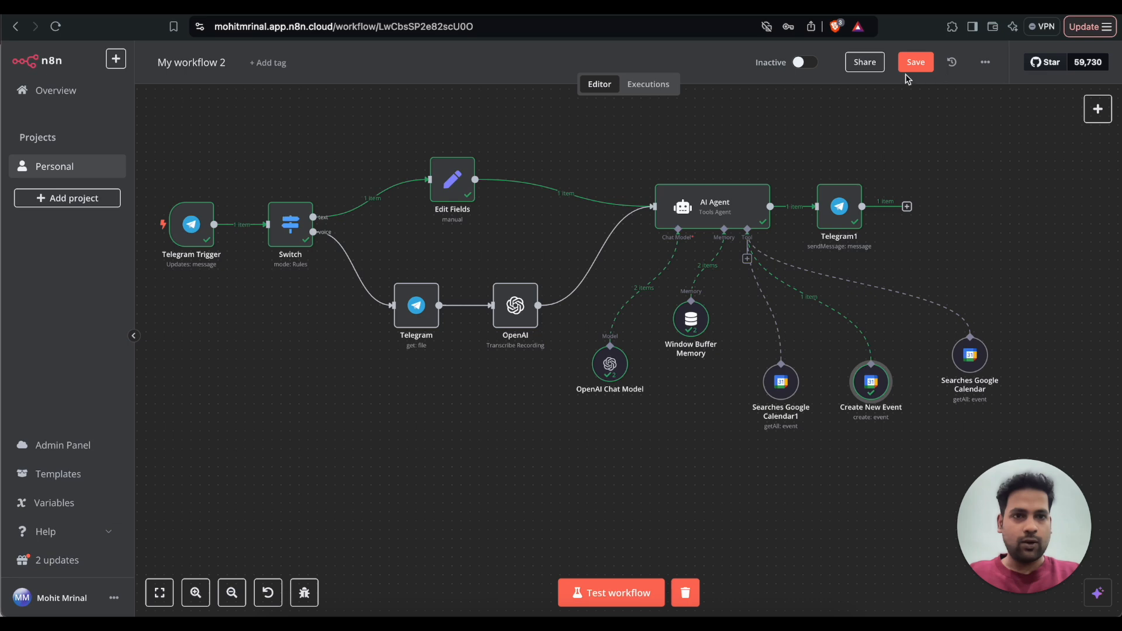
{"action": "left_click", "coordinate": [769, 8]}
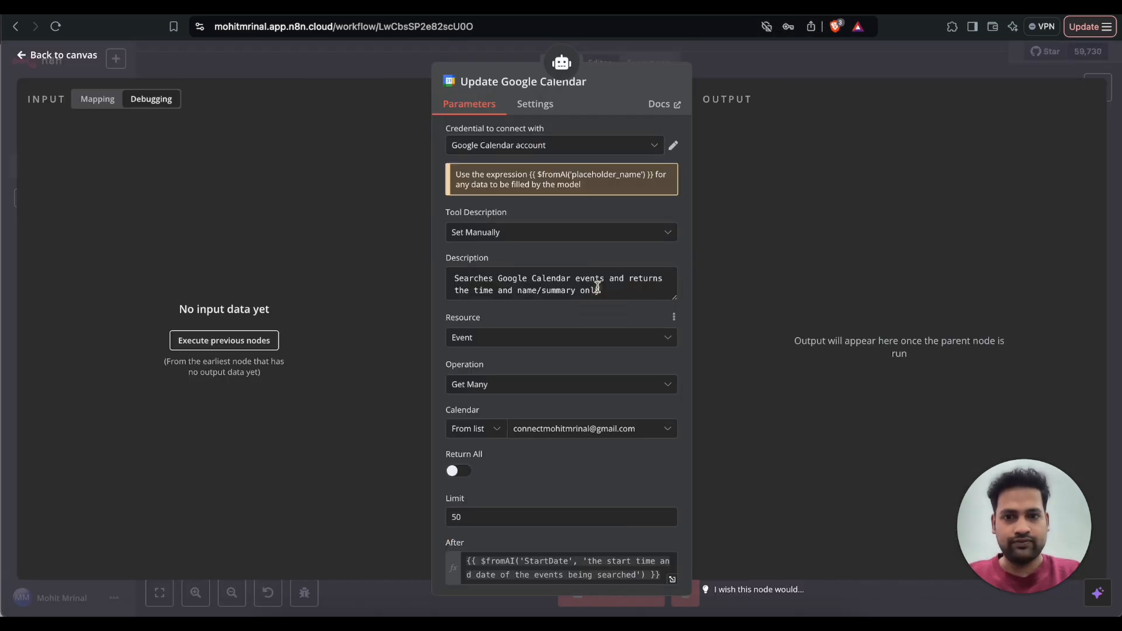
{"action": "double_click", "coordinate": [597, 288]}
{"action": "key", "text": "ctrl+a"}
{"action": "type", "text": "Updates Google Calendar events"}
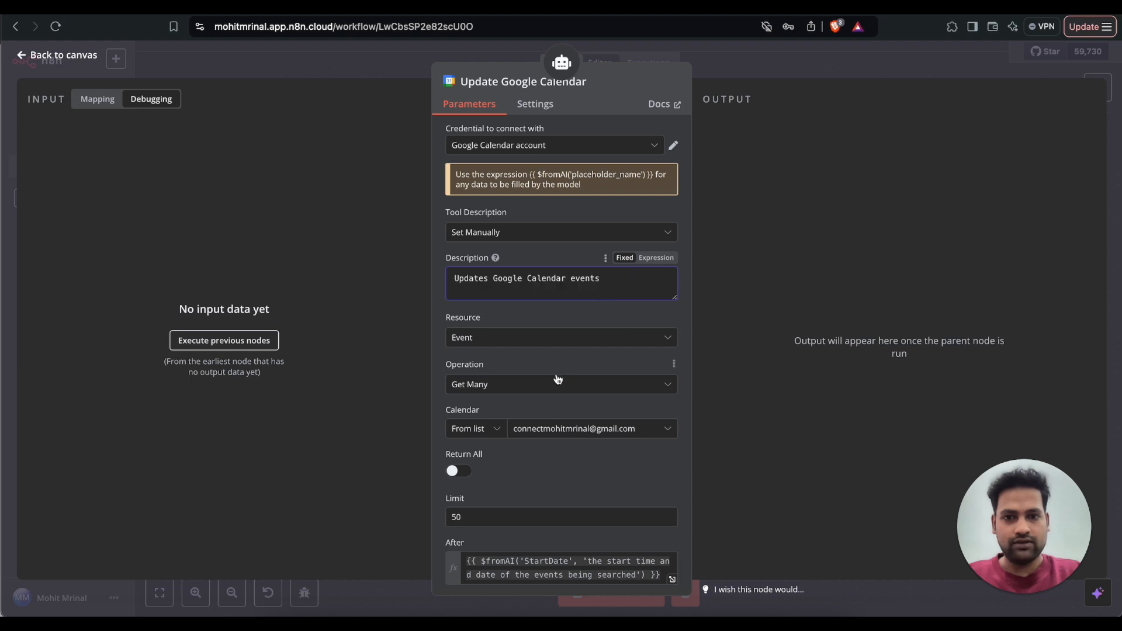
{"action": "scroll", "coordinate": [556, 379], "scroll_direction": "down", "scroll_amount": 2}
{"action": "left_click", "coordinate": [536, 304]}
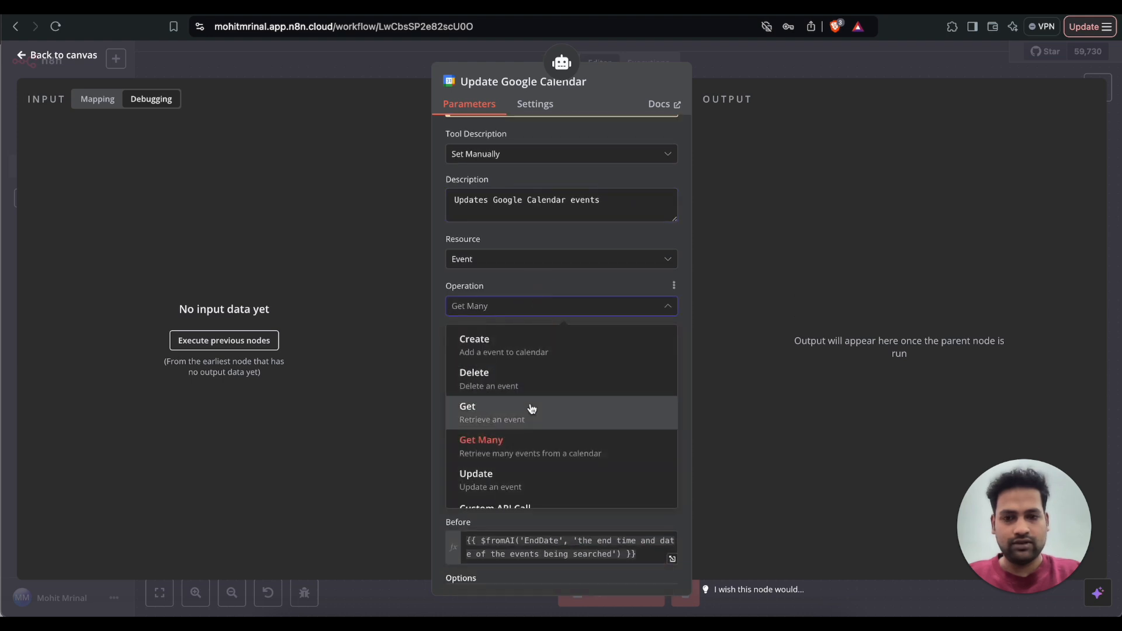
{"action": "scroll", "coordinate": [531, 407], "scroll_direction": "down", "scroll_amount": 1}
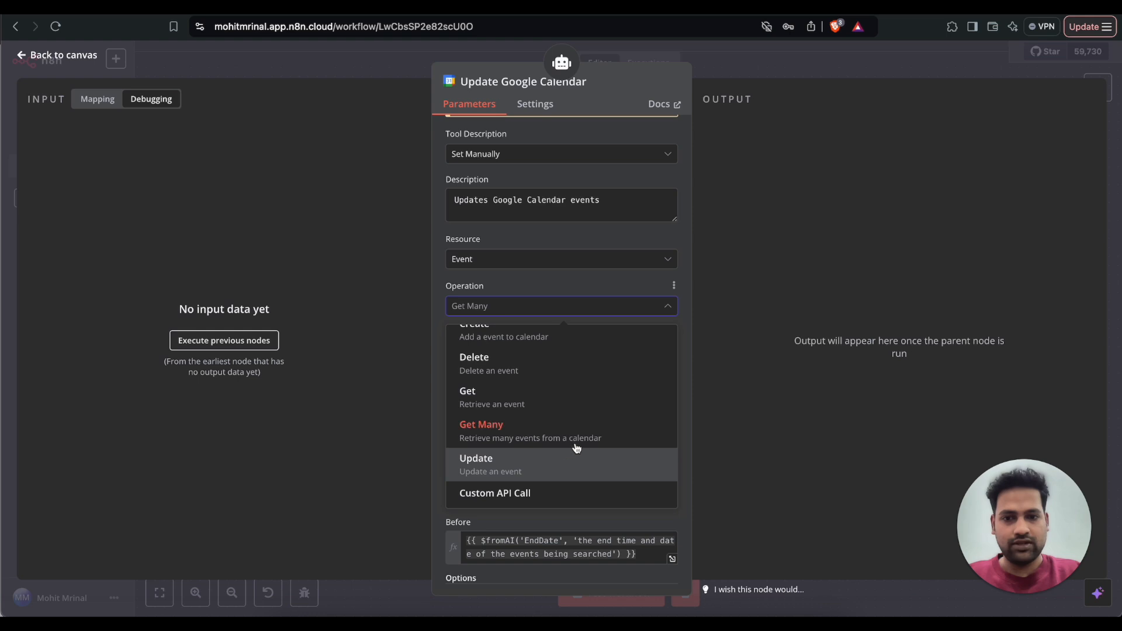
{"action": "left_click", "coordinate": [576, 448]}
Set the Event ID to the expression {{ $fromAI('eventID', 'the ID of the event needing update') }}, copied from the reference workflow's update node
{"action": "left_click", "coordinate": [554, 407]}
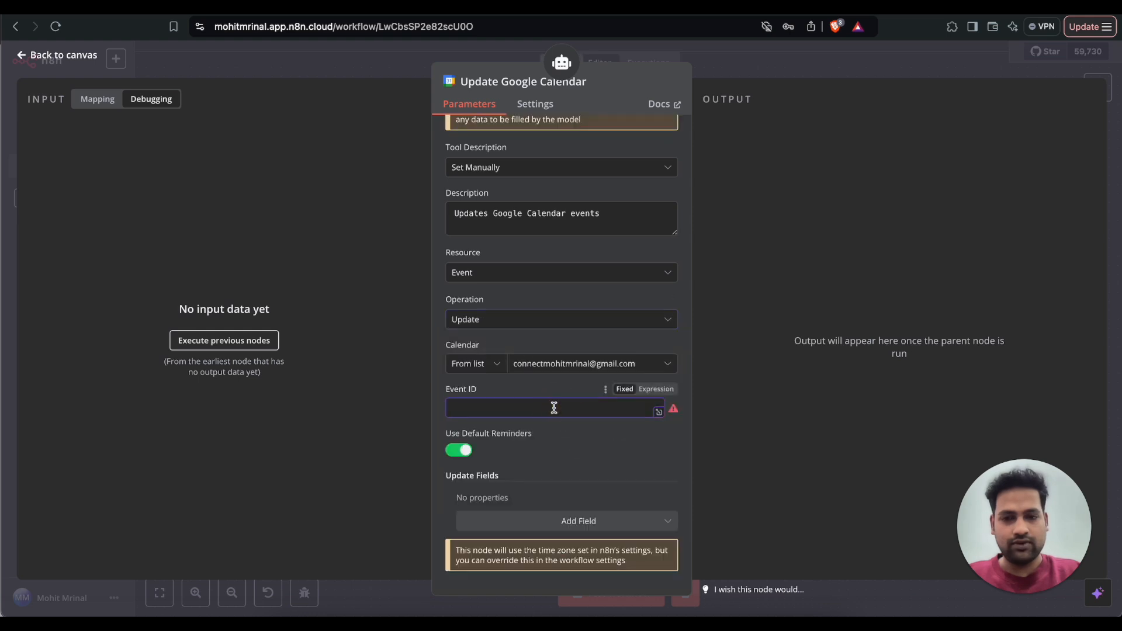
{"action": "left_click", "coordinate": [96, 99]}
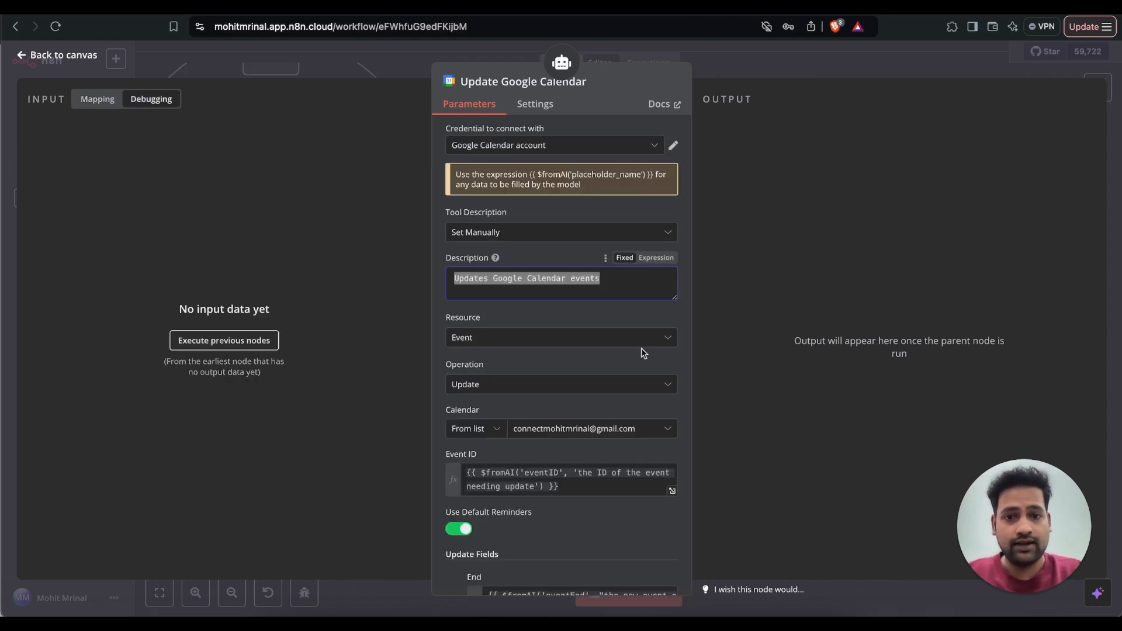
{"action": "scroll", "coordinate": [640, 351], "scroll_direction": "down", "scroll_amount": 3}
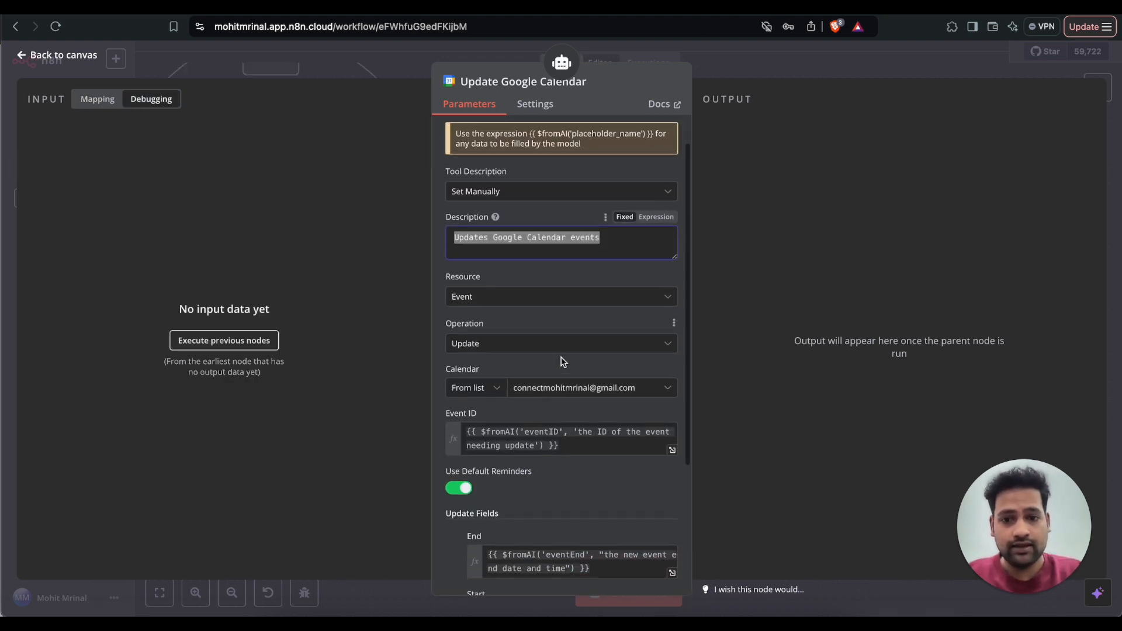
{"action": "triple_click", "coordinate": [571, 406]}
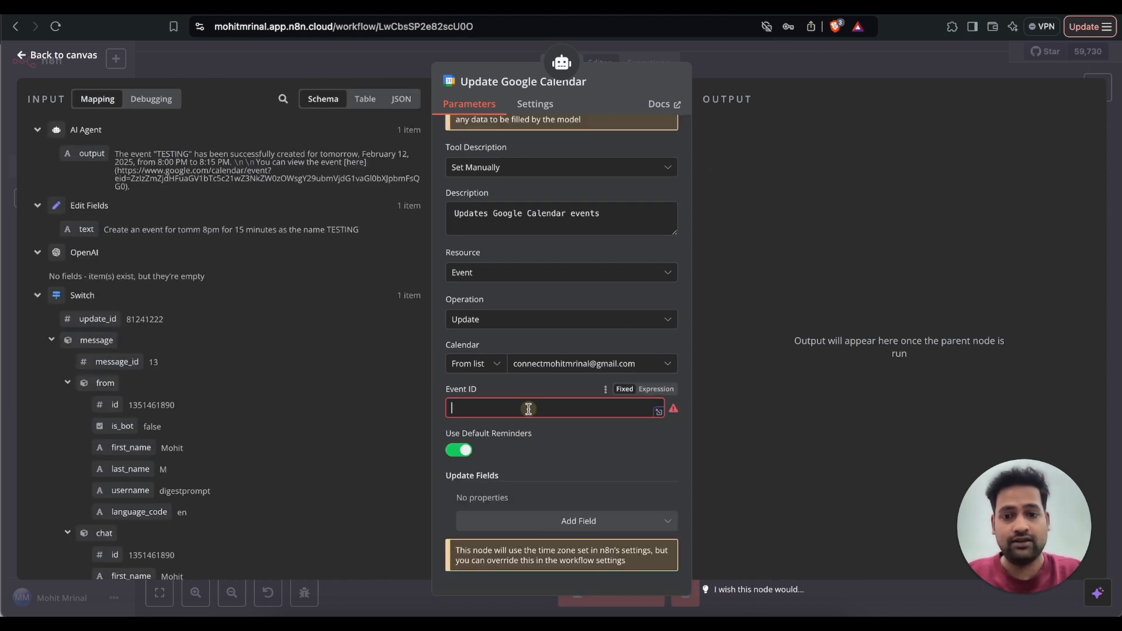
{"action": "type", "text": "{{ $fromAI('eventID', 'the ID of the event needing update') }}"}
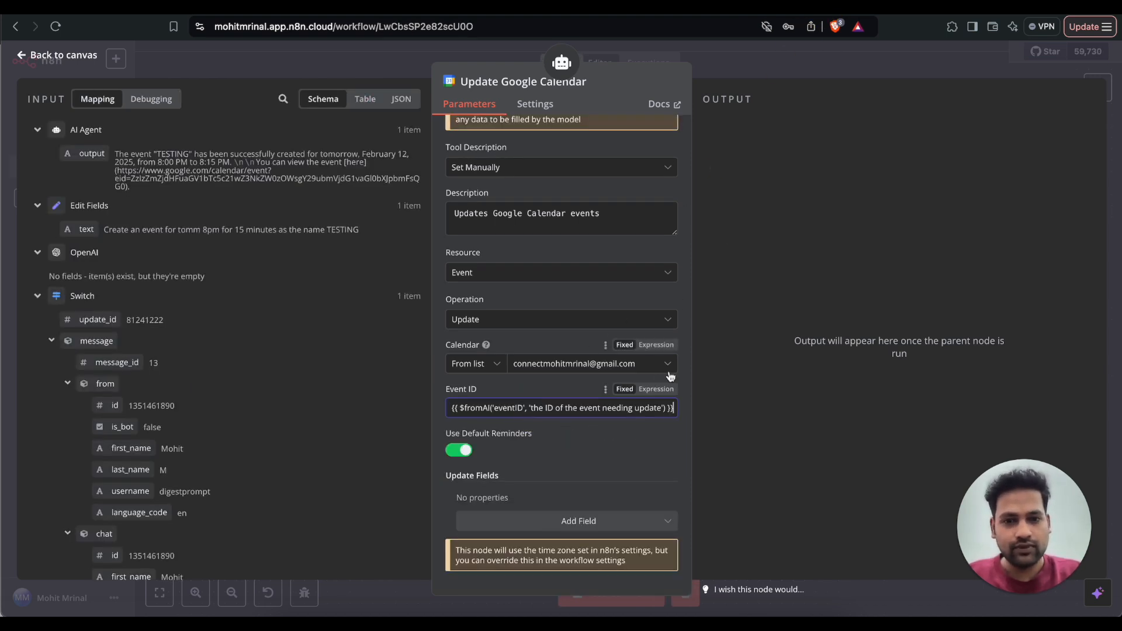
{"action": "left_click", "coordinate": [666, 395]}
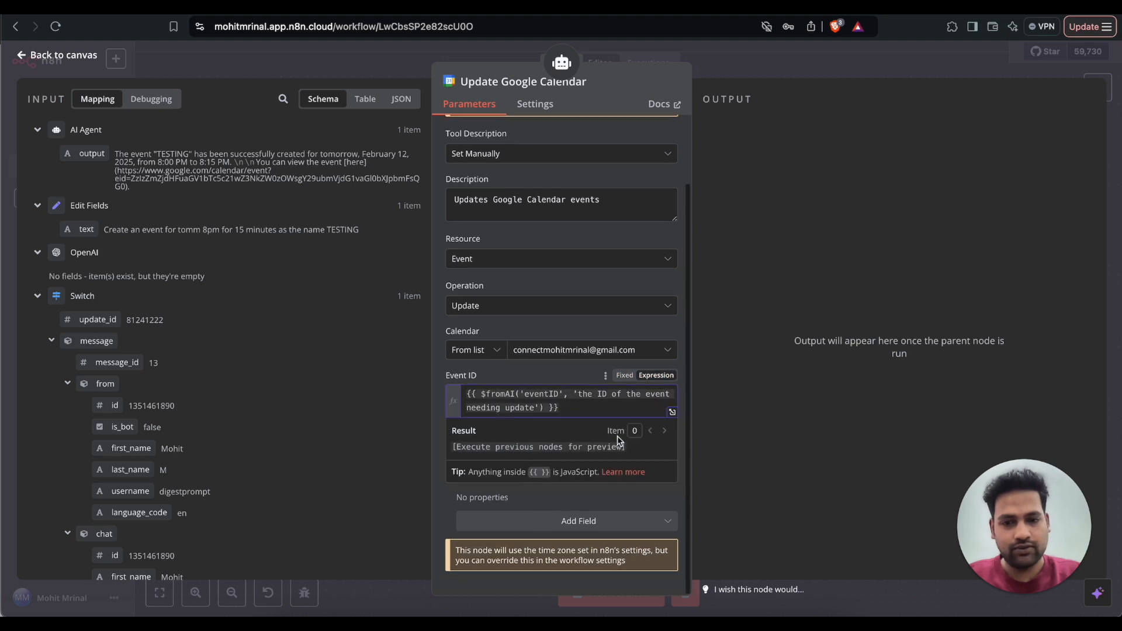
{"action": "left_click", "coordinate": [590, 498]}
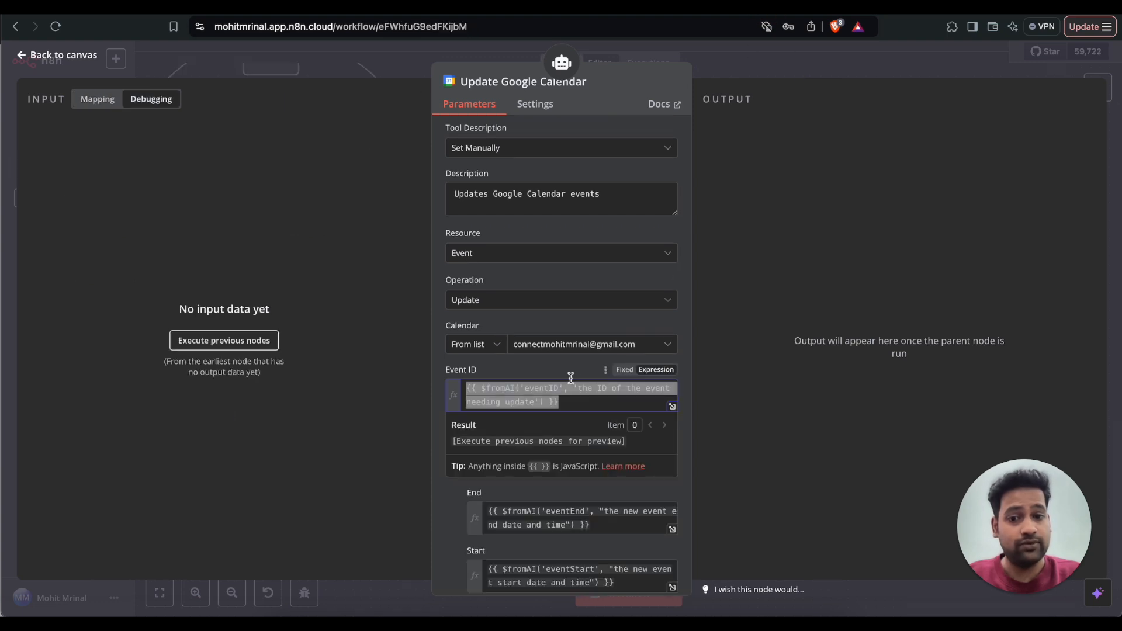
Add an End update field with the expression {{ $fromAI('eventEnd', "the new event end date and time") }}, copied from the reference workflow
{"action": "scroll", "coordinate": [570, 378], "scroll_direction": "down", "scroll_amount": 3}
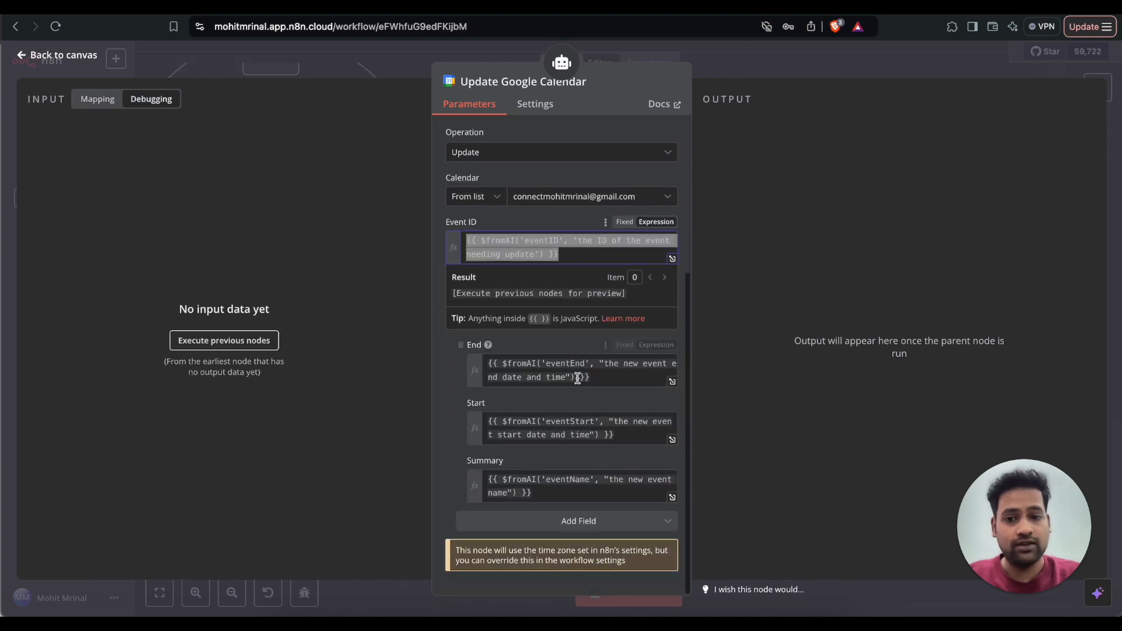
{"action": "left_click", "coordinate": [622, 378]}
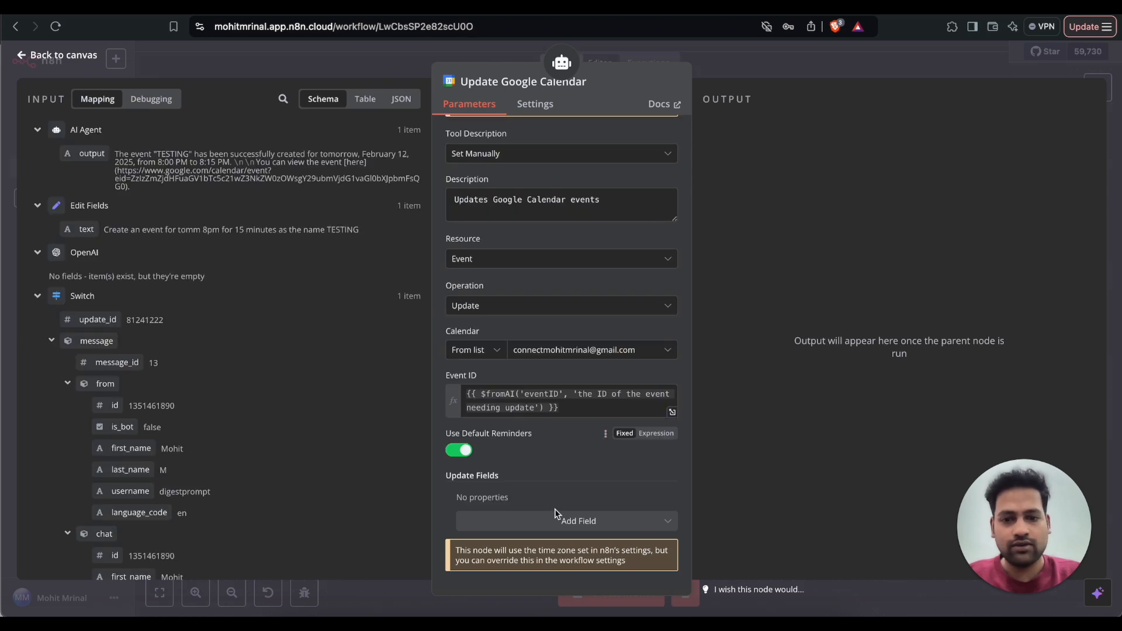
{"action": "scroll", "coordinate": [528, 473], "scroll_direction": "down", "scroll_amount": 1}
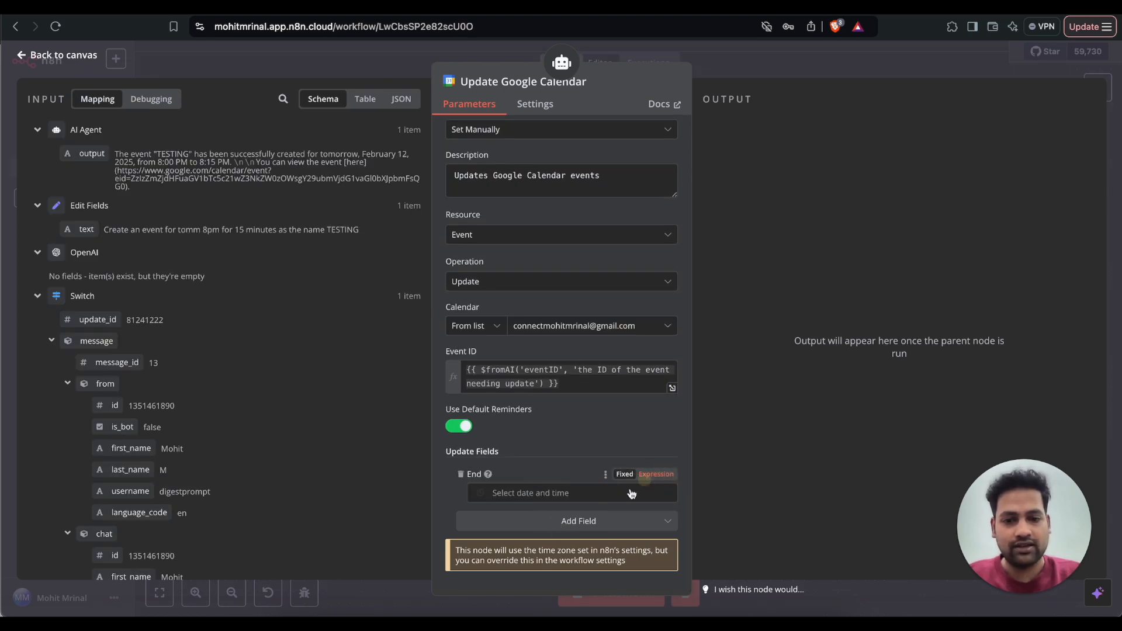
{"action": "left_click", "coordinate": [655, 474]}
{"action": "type", "text": "{{ $fromAI('eventEnd', \"the new event end date and time\") }}"}
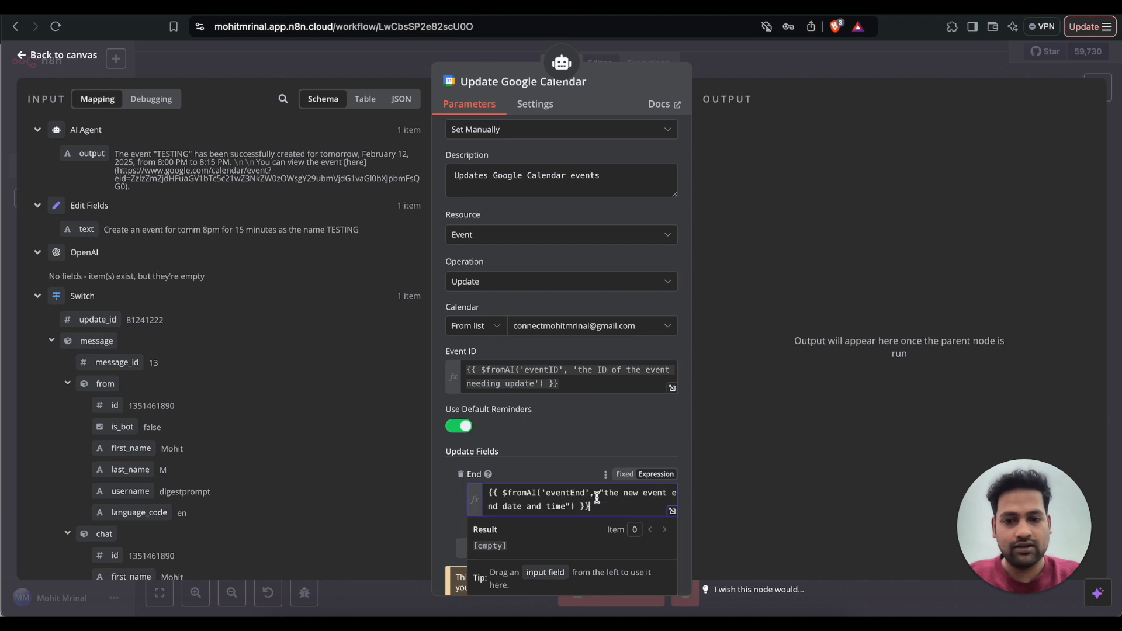
{"action": "scroll", "coordinate": [574, 449], "scroll_direction": "down", "scroll_amount": 1}
{"action": "left_click", "coordinate": [666, 422]}
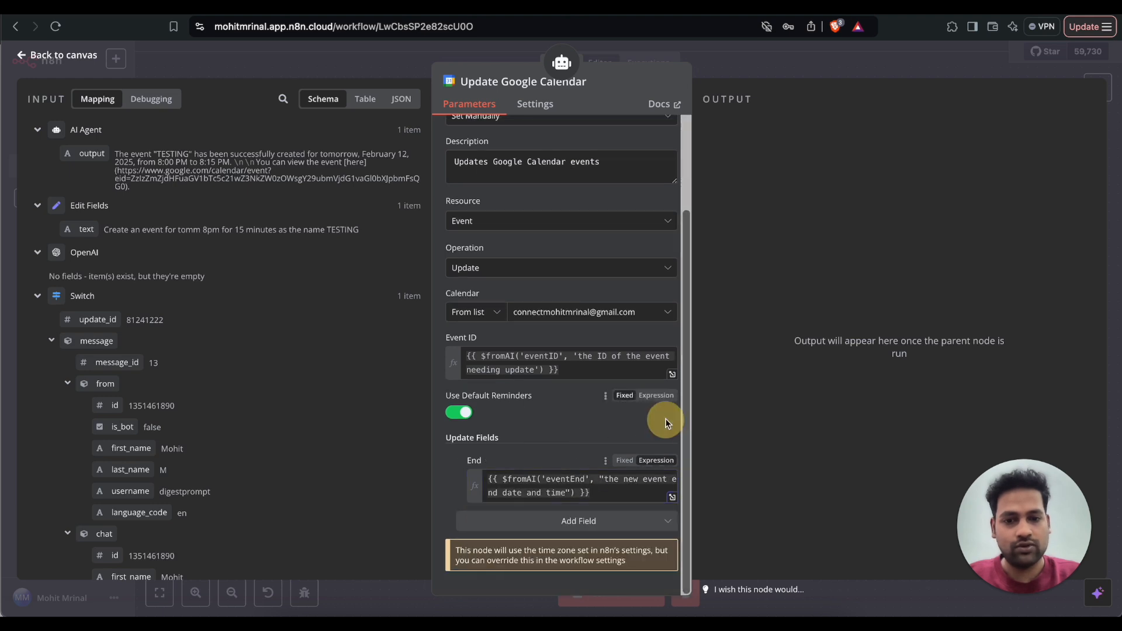
Add a Start update field with the expression {{ $fromAI('eventStart', "the new event start date and time") }}, copied from the reference workflow
{"action": "left_click", "coordinate": [612, 520]}
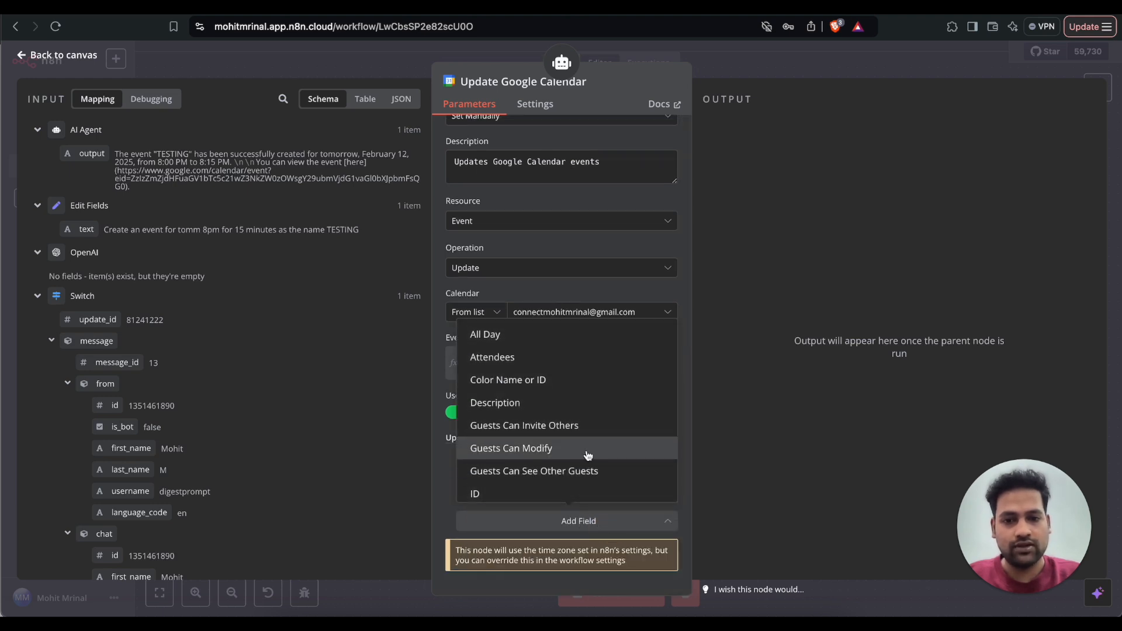
{"action": "scroll", "coordinate": [555, 444], "scroll_direction": "down", "scroll_amount": 3}
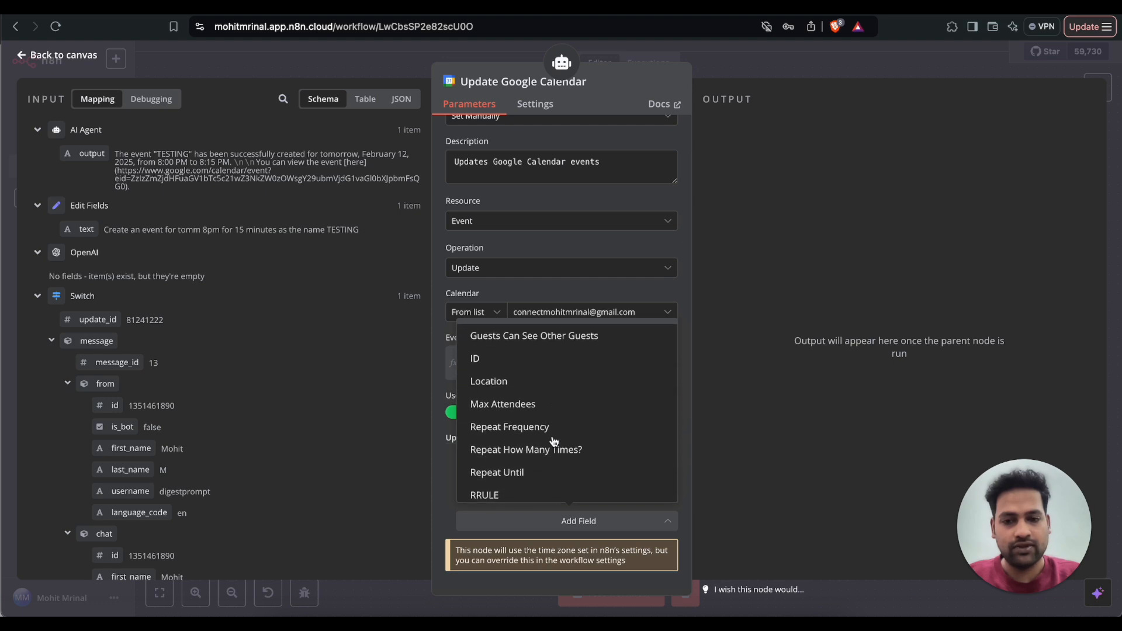
{"action": "type", "text": "st"}
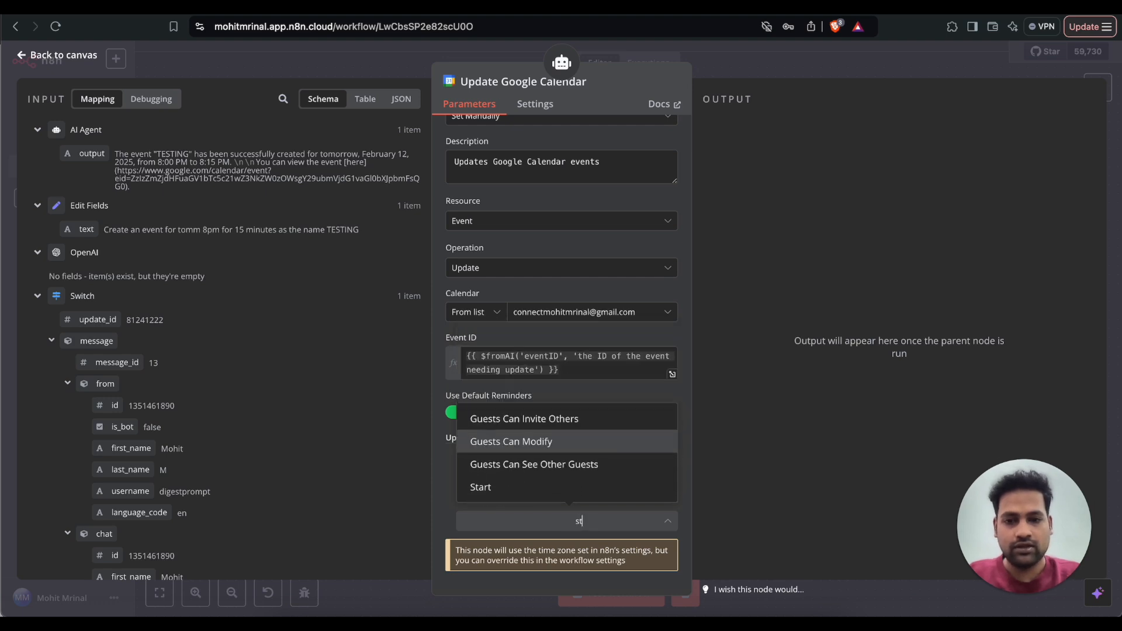
{"action": "left_click", "coordinate": [509, 485]}
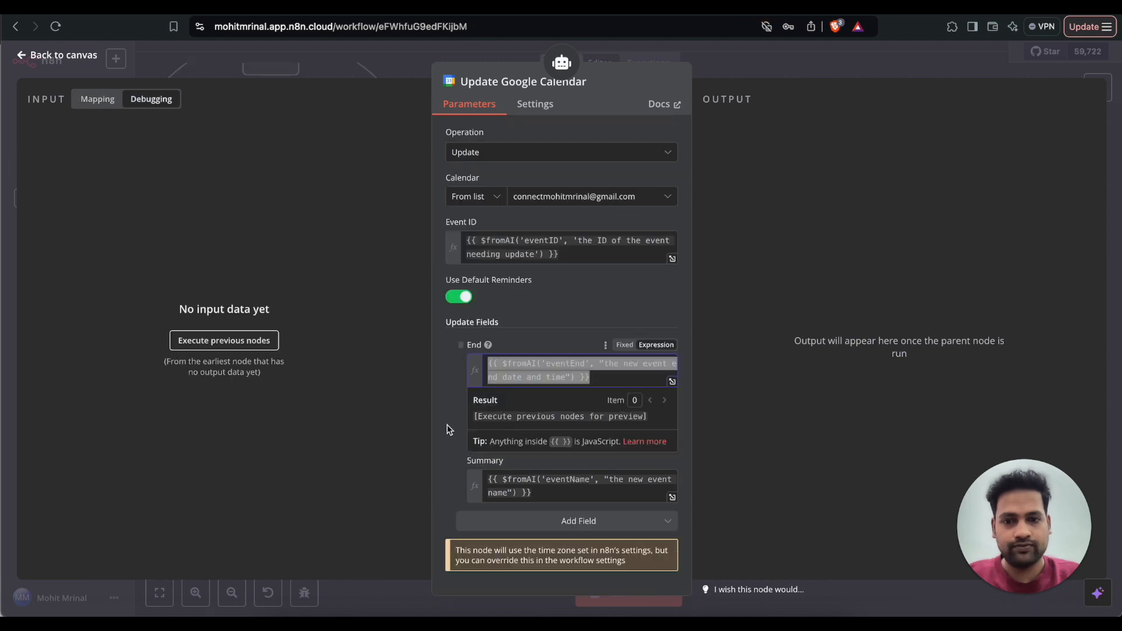
{"action": "left_click", "coordinate": [447, 425]}
{"action": "triple_click", "coordinate": [543, 431]}
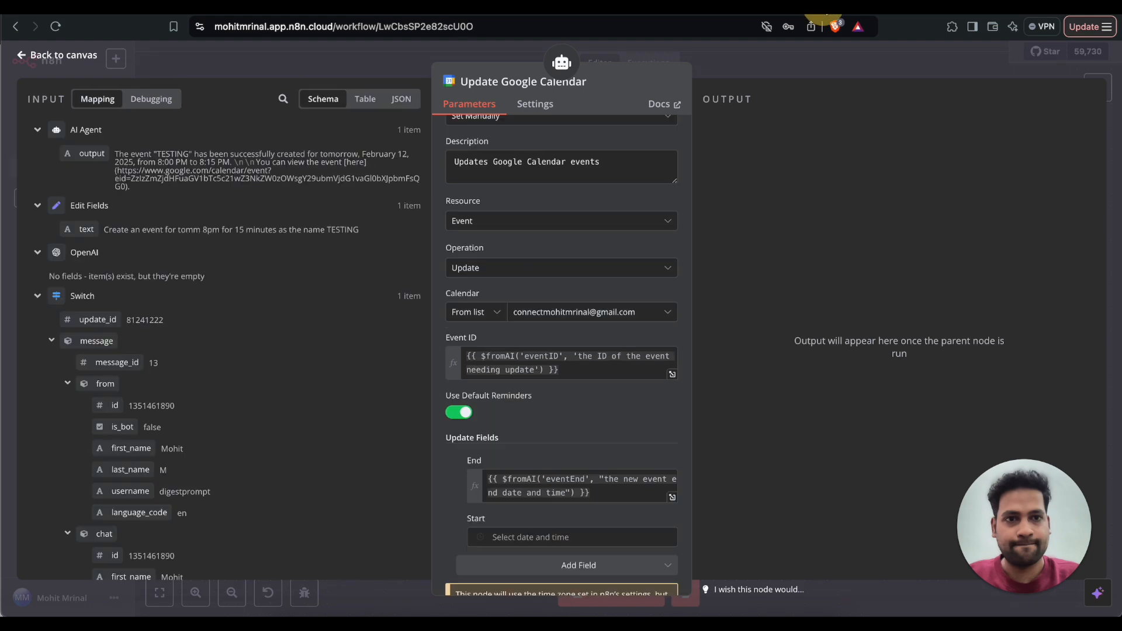
{"action": "left_click", "coordinate": [526, 565]}
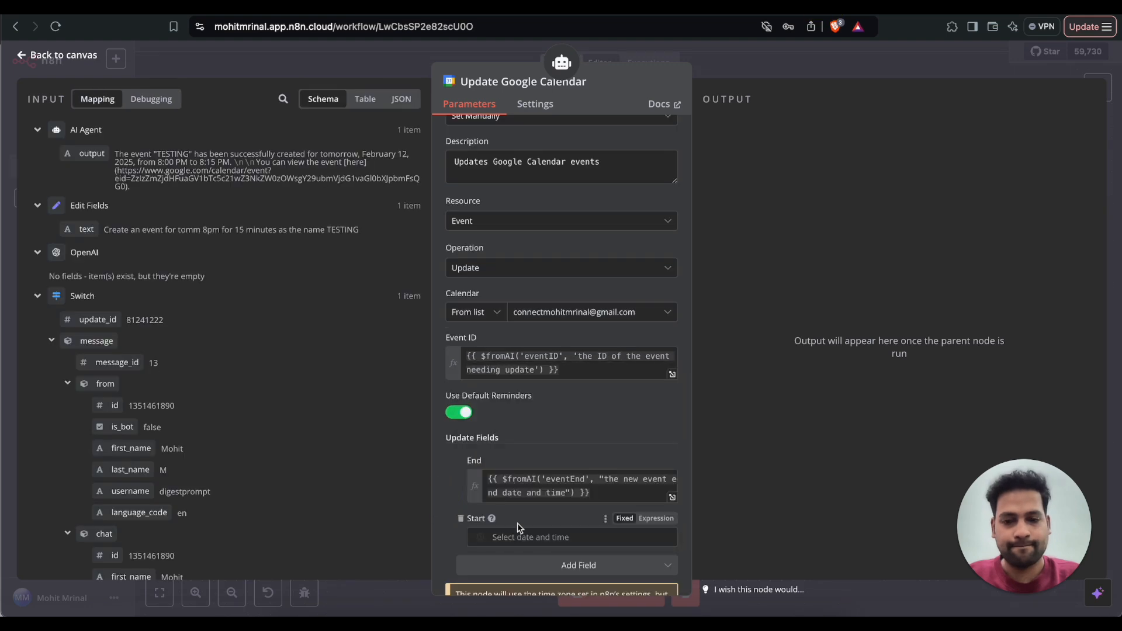
{"action": "left_click", "coordinate": [517, 537]}
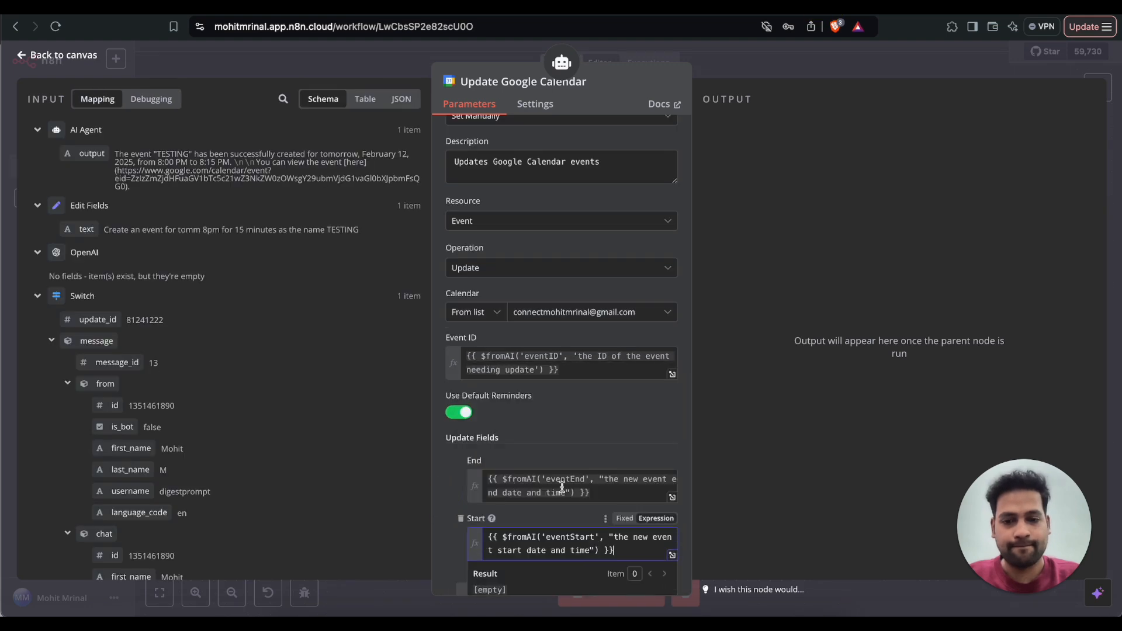
{"action": "scroll", "coordinate": [671, 518], "scroll_direction": "down", "scroll_amount": 2}
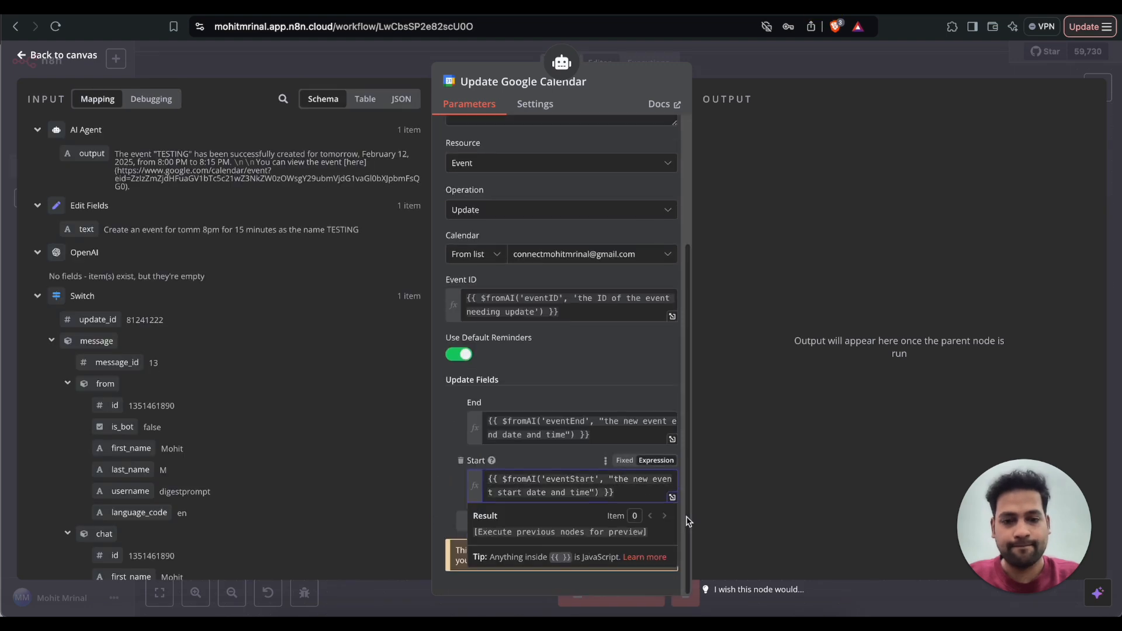
{"action": "left_click", "coordinate": [630, 369]}
Add a Summary field to the update fields of the Update Google Calendar node
{"action": "left_click", "coordinate": [591, 523]}
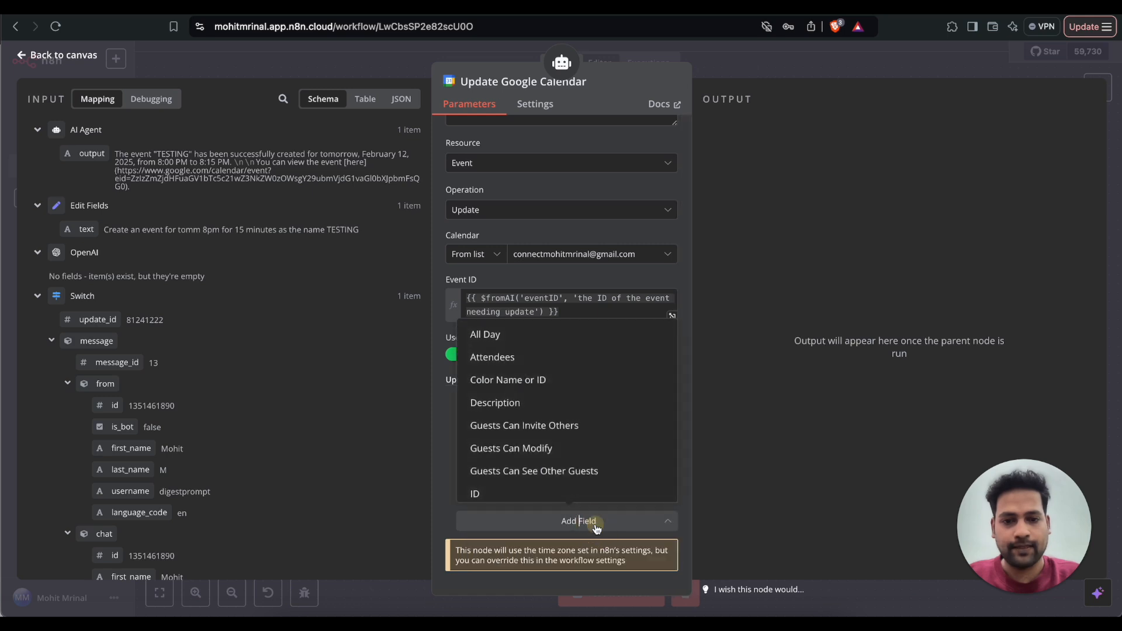
{"action": "type", "text": "summ"}
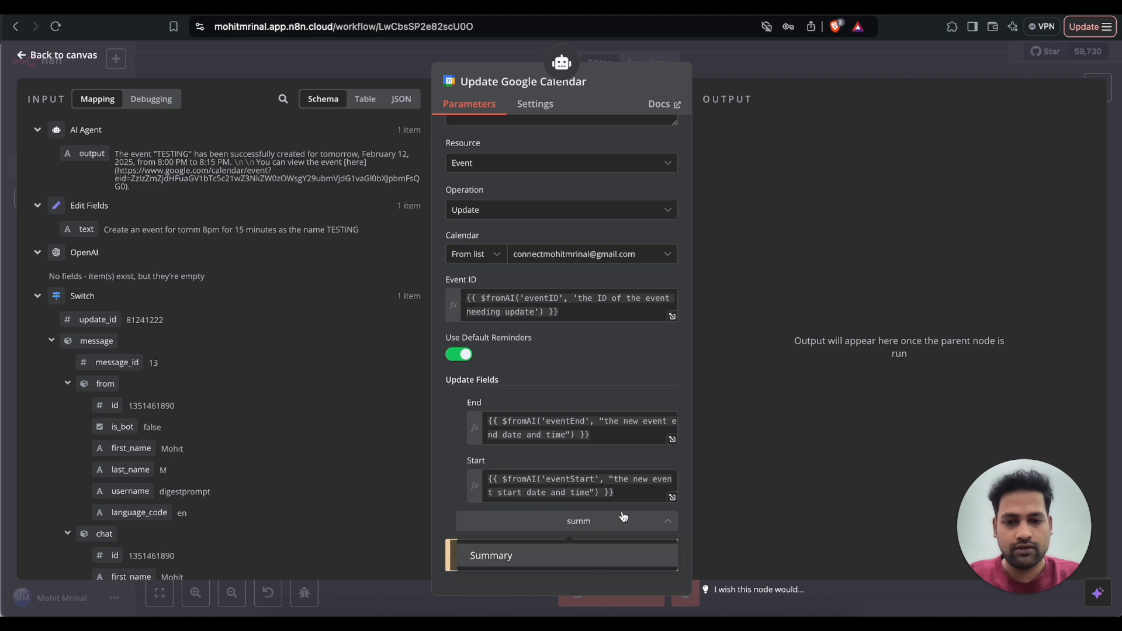
{"action": "key", "text": "Return"}
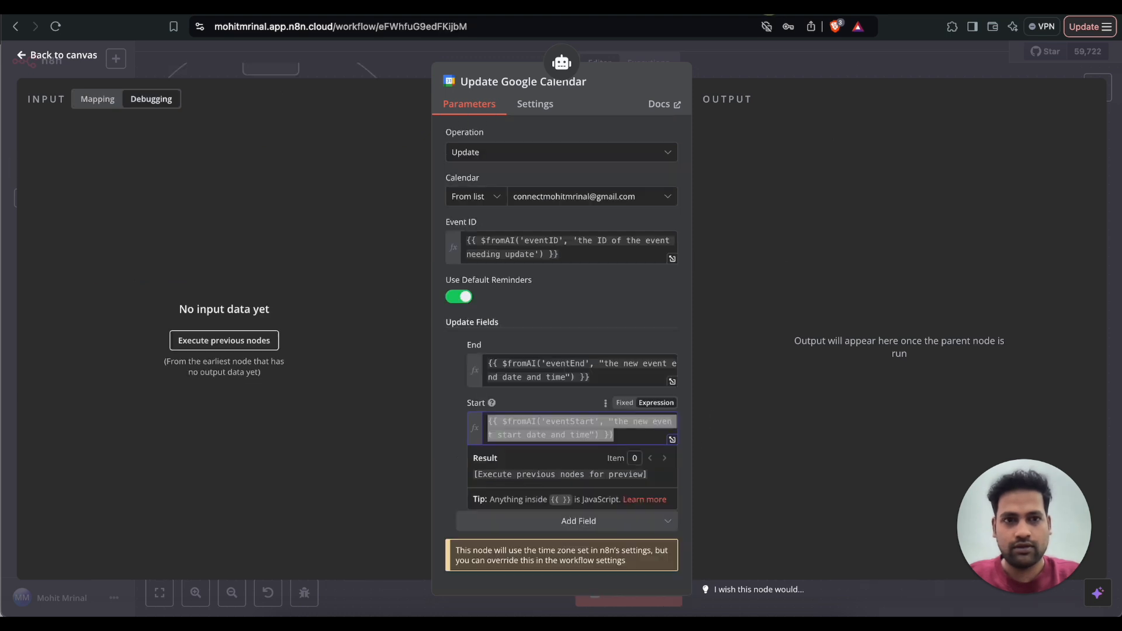
Set the Summary field to the reference workflow's expression {{ $fromAI('eventName', "the new event name") }} and return to the canvas
{"action": "left_click", "coordinate": [671, 299]}
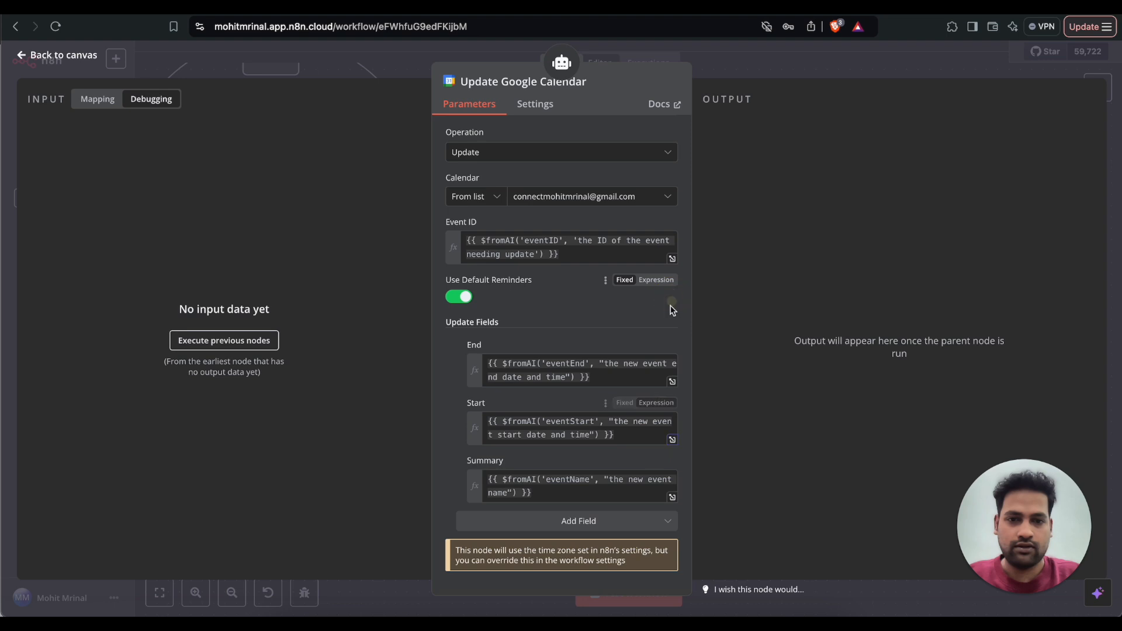
{"action": "triple_click", "coordinate": [587, 491]}
{"action": "key", "text": "ctrl+c"}
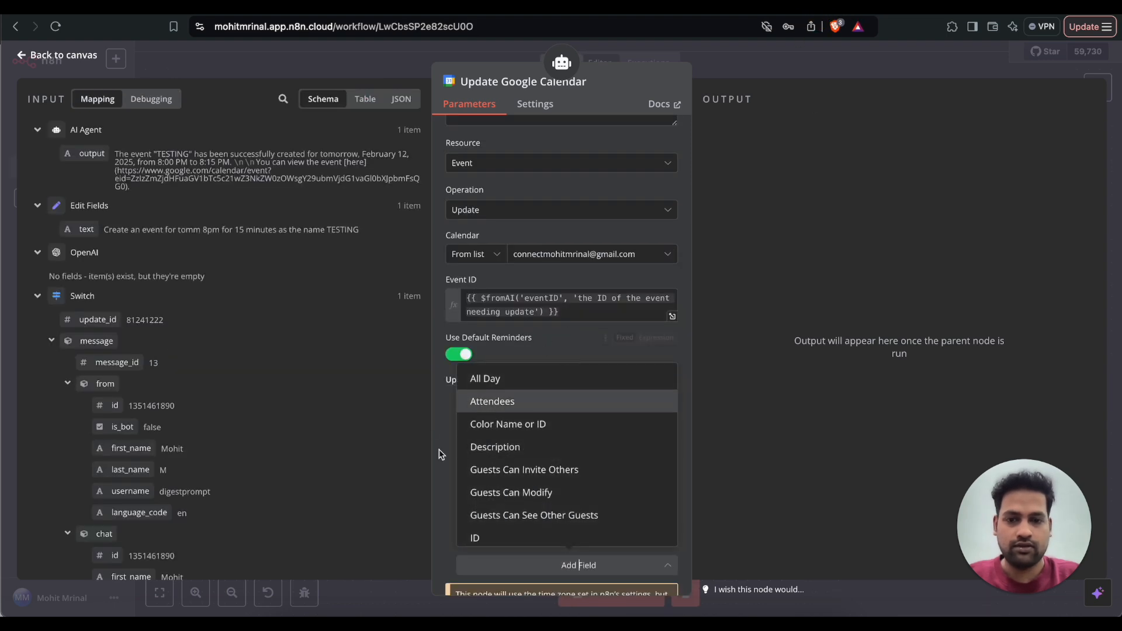
{"action": "left_click", "coordinate": [452, 453]}
{"action": "scroll", "coordinate": [514, 480], "scroll_direction": "down", "scroll_amount": 1}
{"action": "left_click", "coordinate": [541, 491]}
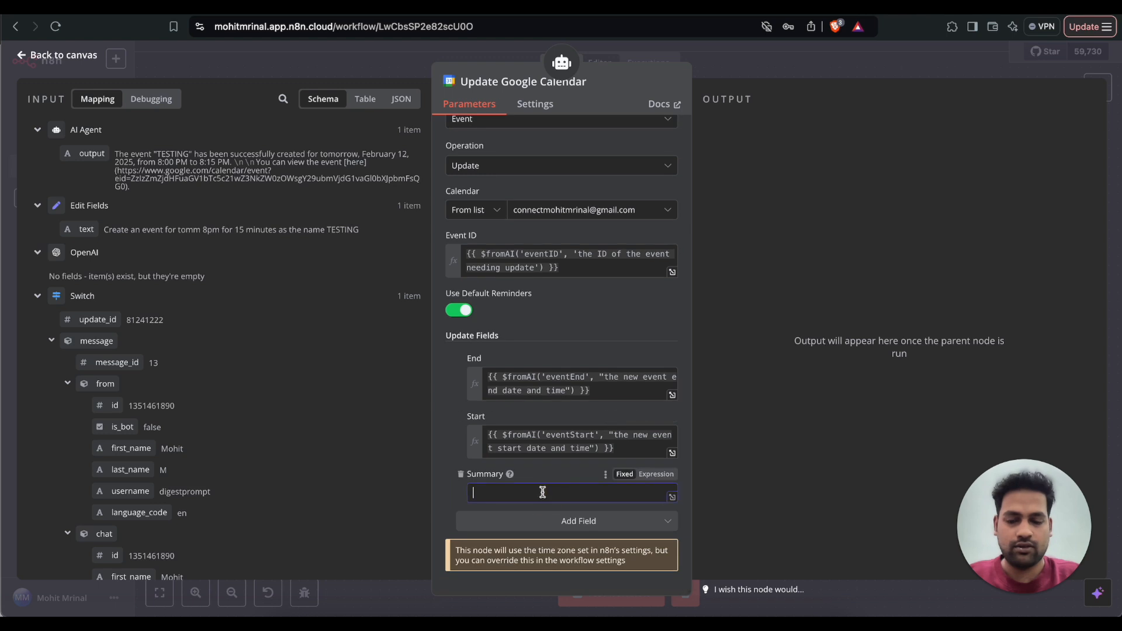
{"action": "key", "text": "ctrl+v"}
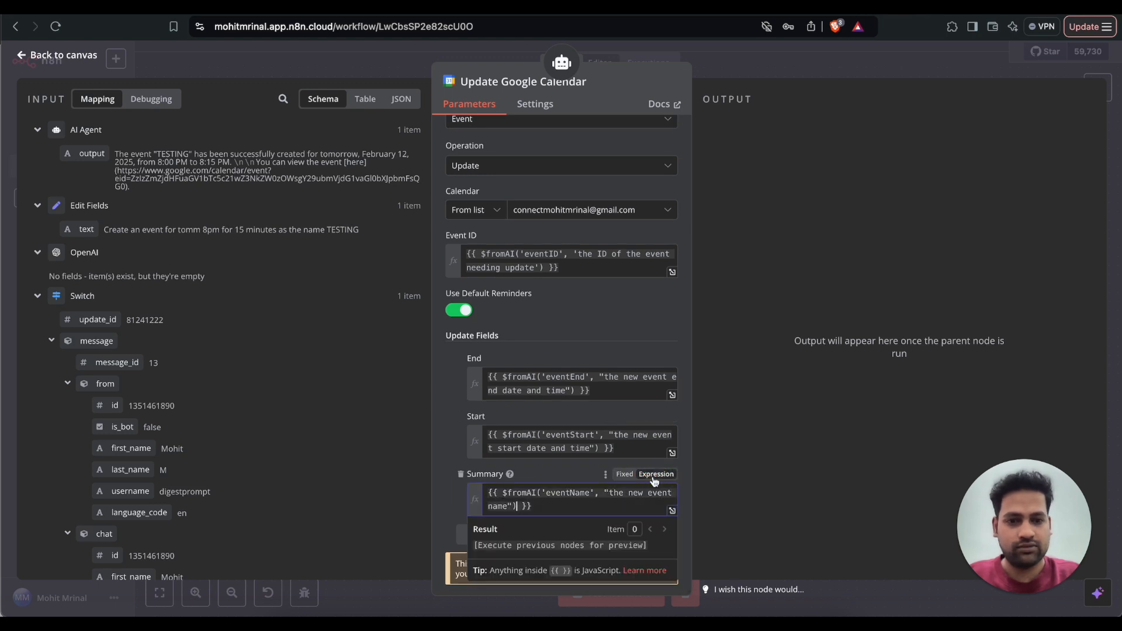
{"action": "left_click", "coordinate": [656, 473]}
{"action": "left_click", "coordinate": [440, 376]}
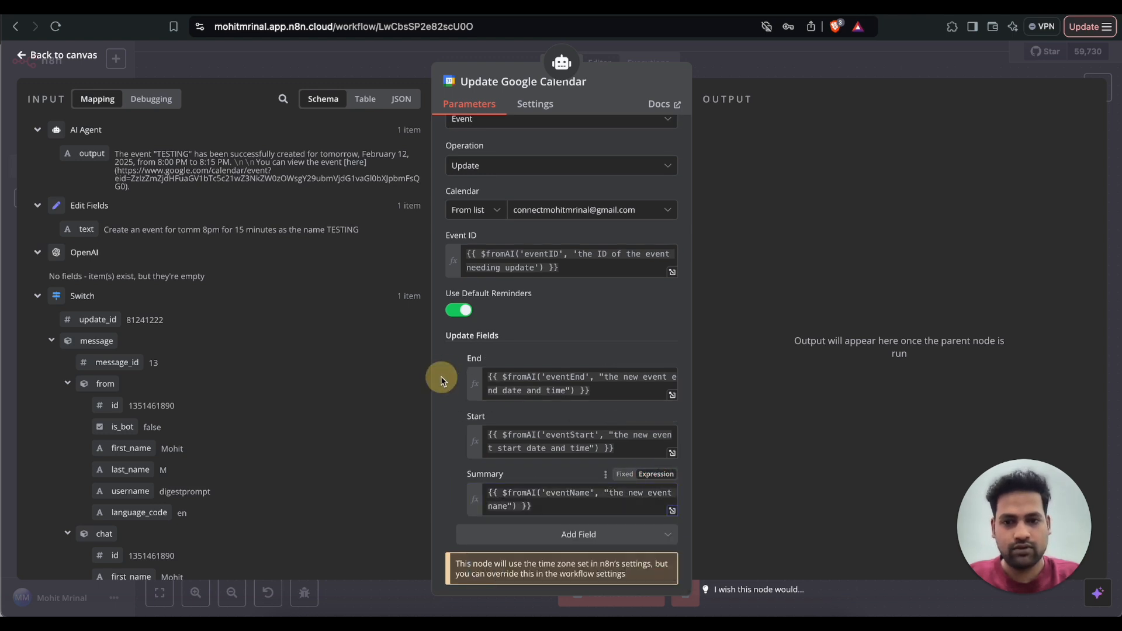
{"action": "left_click", "coordinate": [60, 56]}
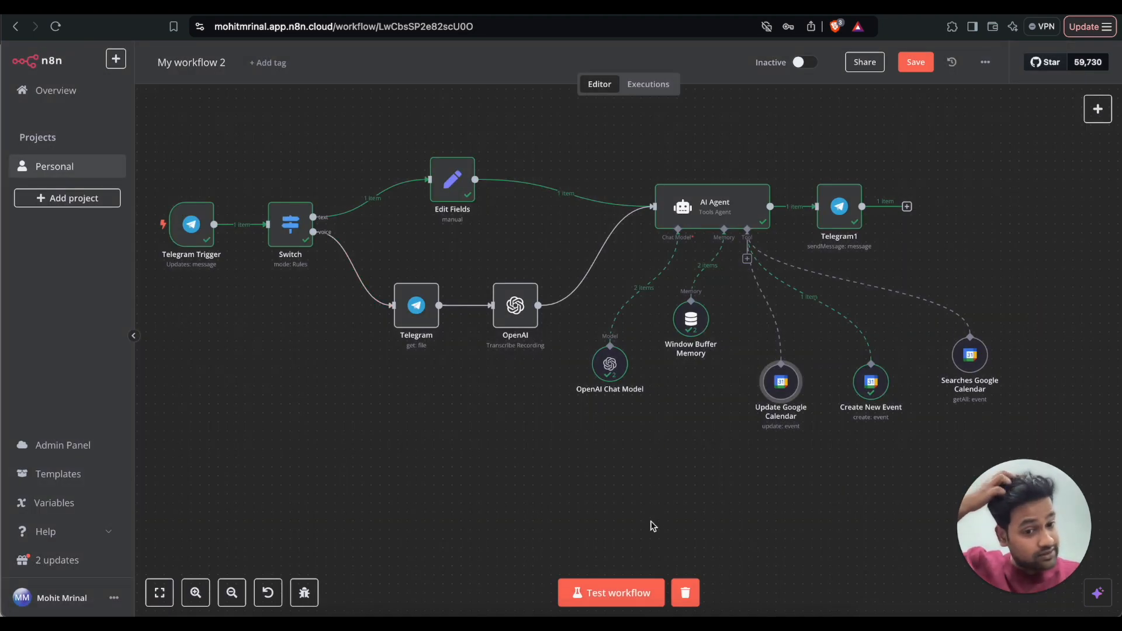
Start a test run and send the Telegram bot "Make this for last for 1 hour instead of 15 mins"
{"action": "left_click", "coordinate": [624, 592]}
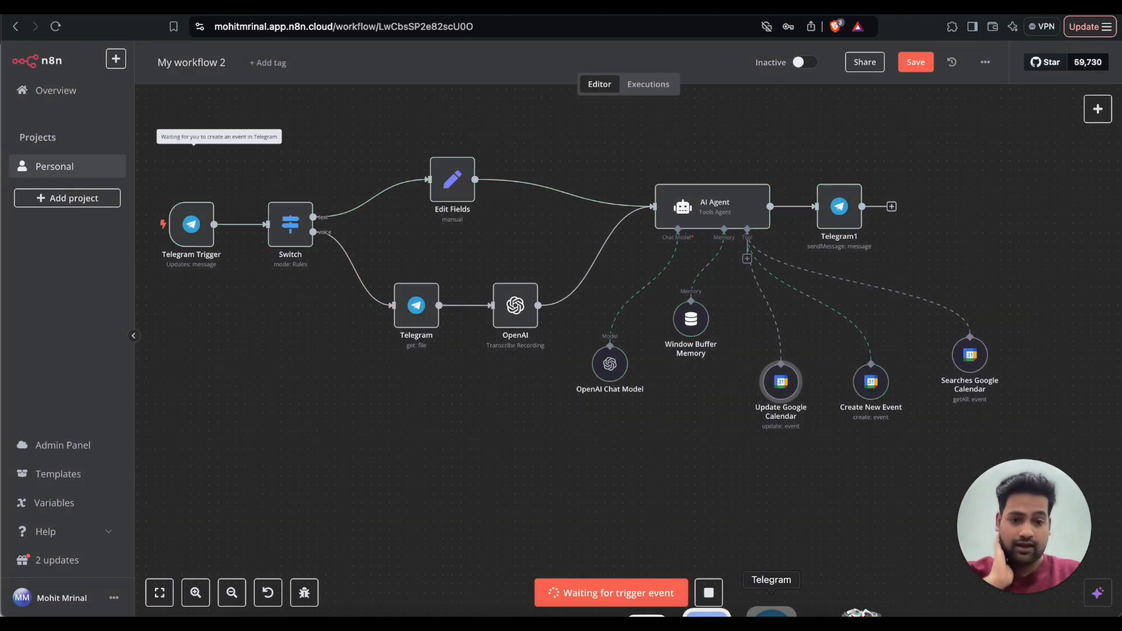
{"action": "key", "text": "super+Tab"}
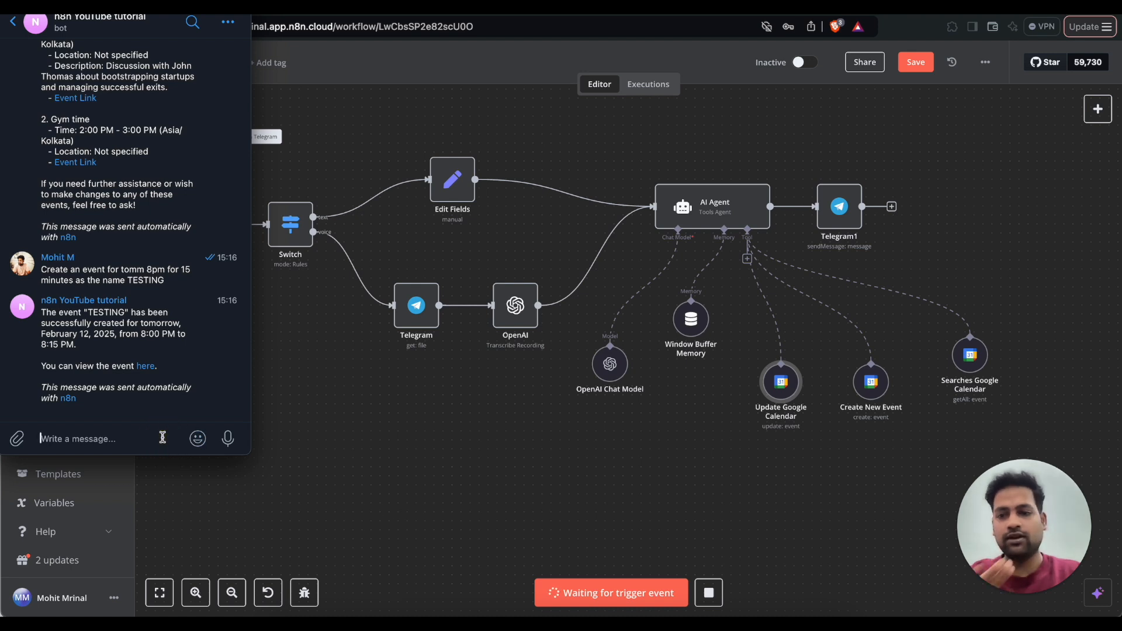
{"action": "type", "text": "Make this for"}
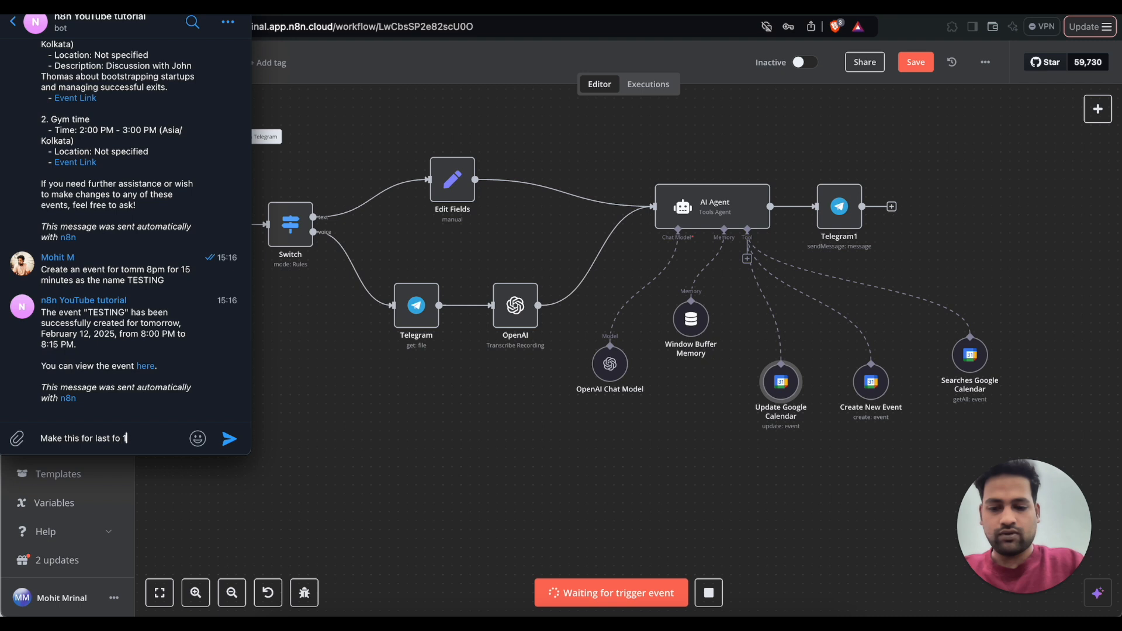
{"action": "type", "text": " last for 1 hour"}
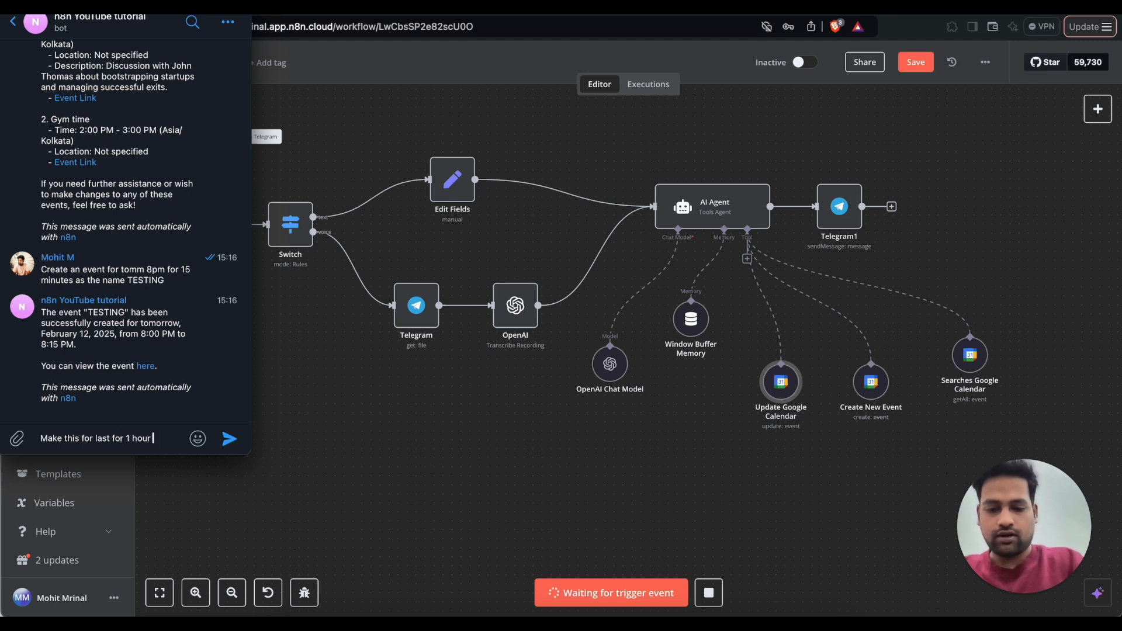
{"action": "type", "text": " instead of 15 mins"}
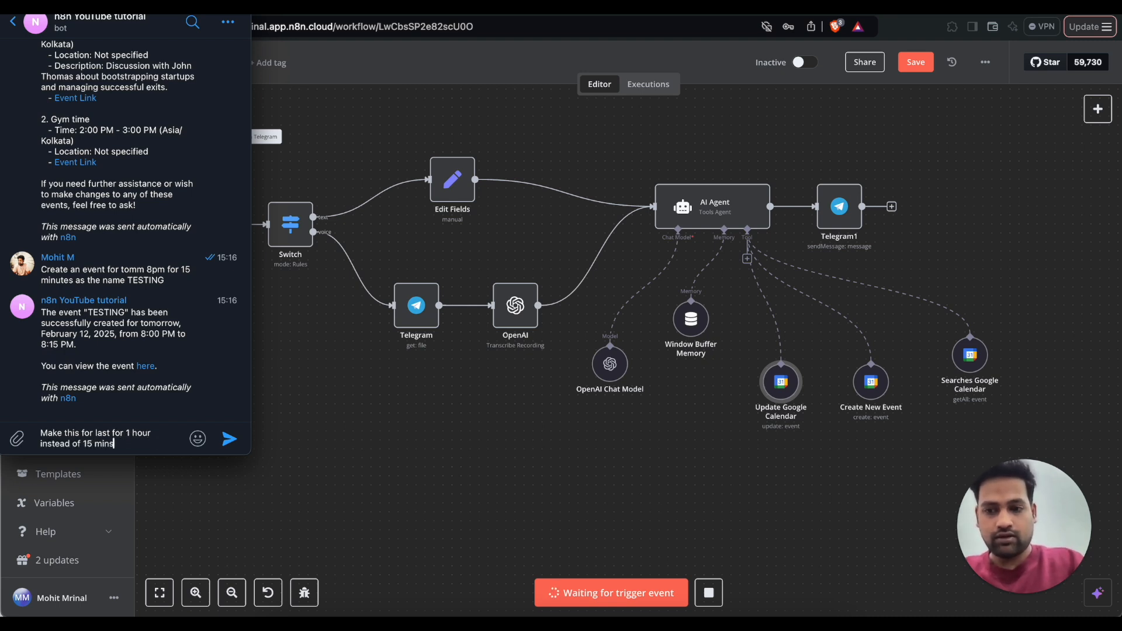
{"action": "key", "text": "Return"}
{"action": "left_click", "coordinate": [458, 608]}
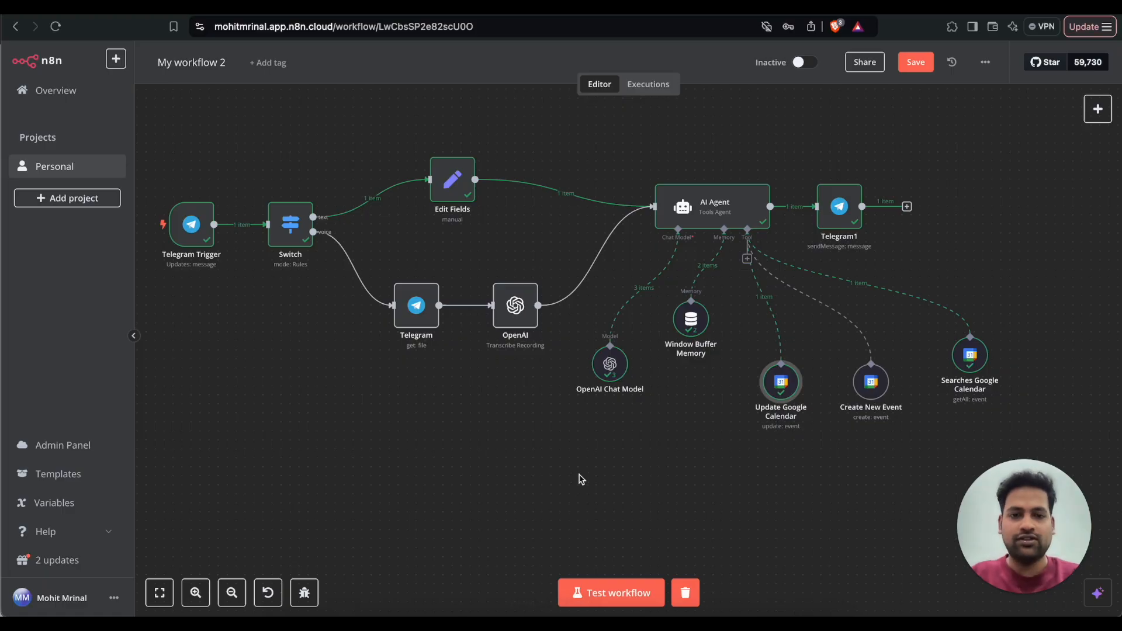
{"action": "left_click", "coordinate": [579, 475]}
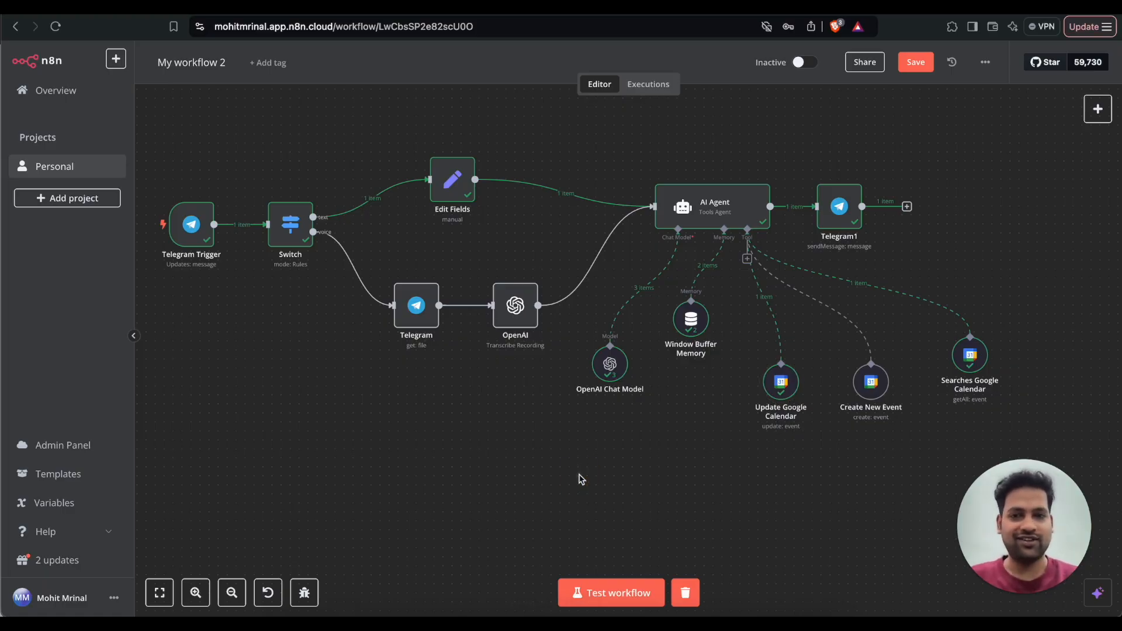
{"action": "scroll", "coordinate": [579, 475], "scroll_direction": "down", "scroll_amount": 2}
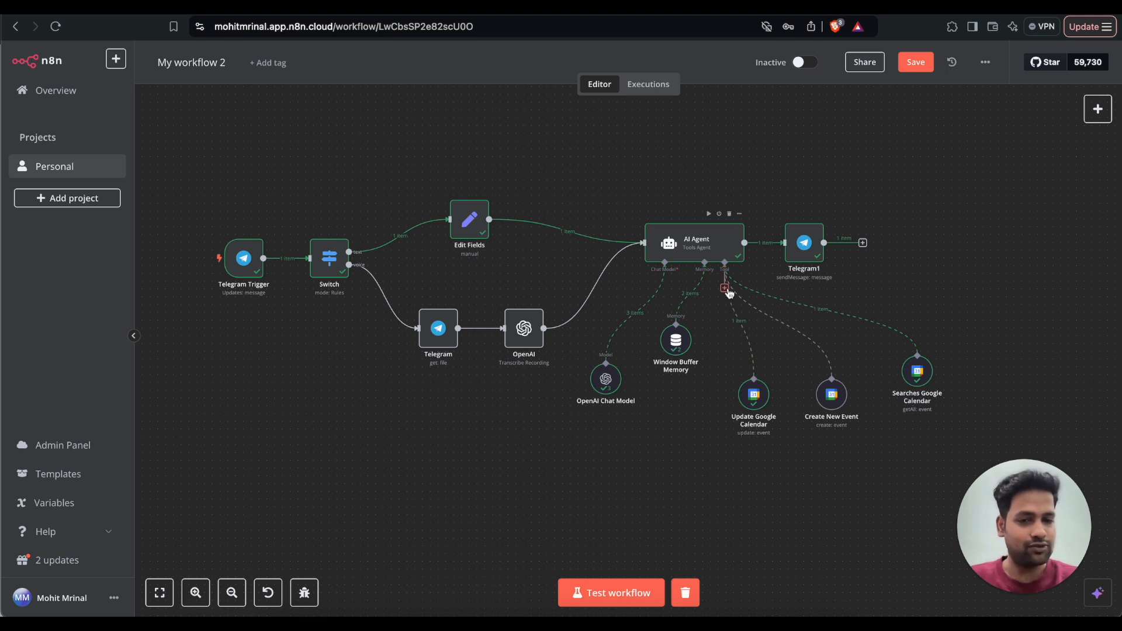